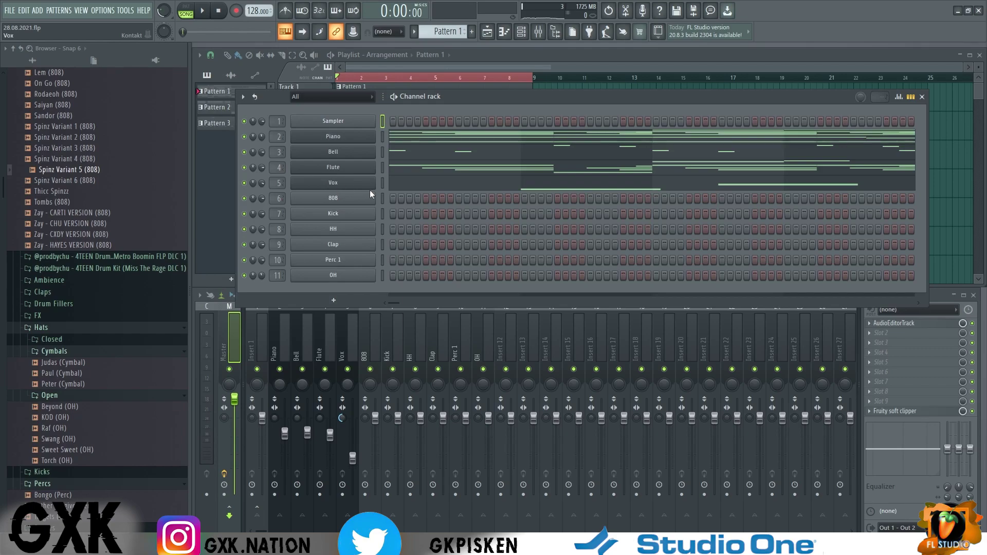
- Audition the Vox channel and play the arrangement from the start while viewing the mixer
{"action": "key", "text": "z"}
{"action": "key", "text": "z"}
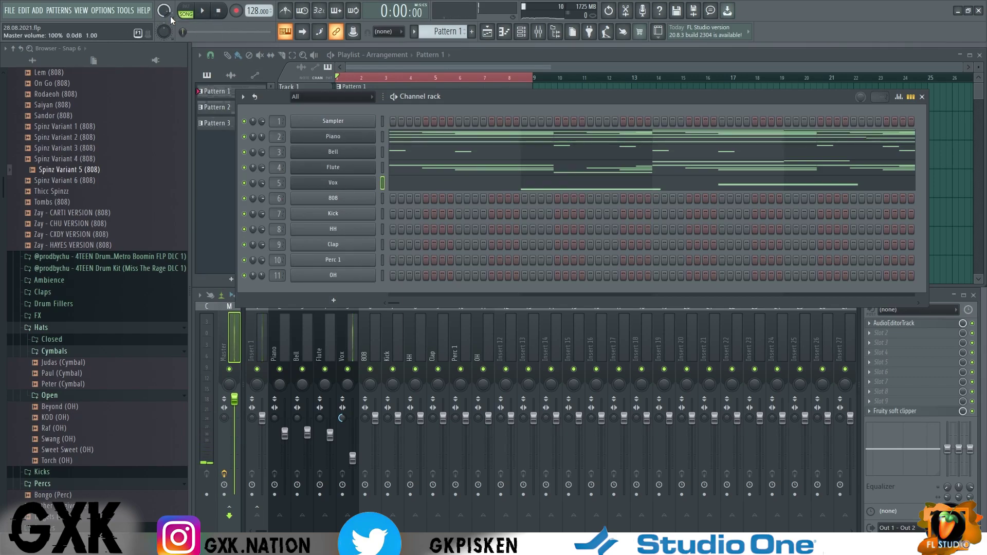
{"action": "left_click", "coordinate": [490, 56]}
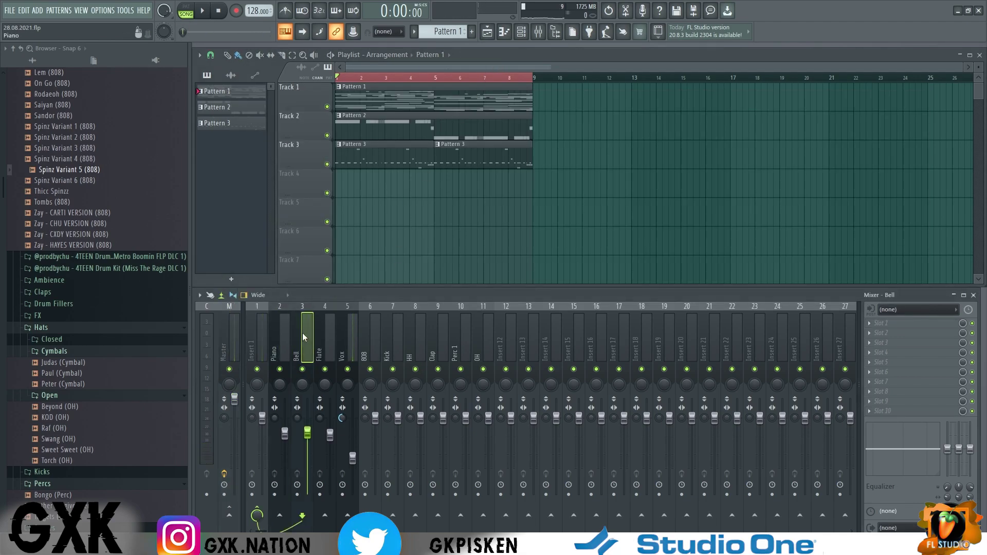
{"action": "left_click", "coordinate": [504, 341]}
{"action": "left_click_drag", "start_coordinate": [502, 339], "coordinate": [474, 335]}
{"action": "left_click", "coordinate": [204, 11]}
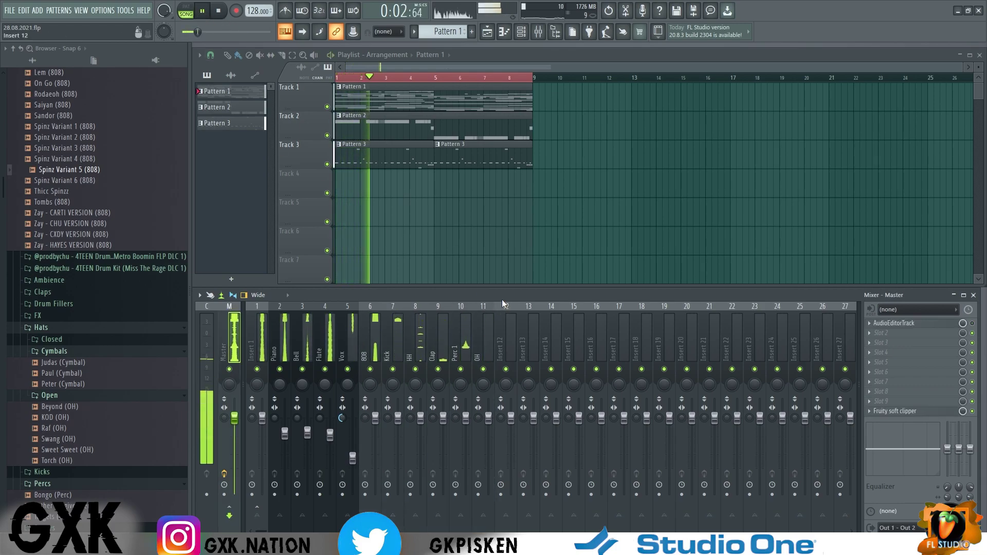
{"action": "key", "text": "space"}
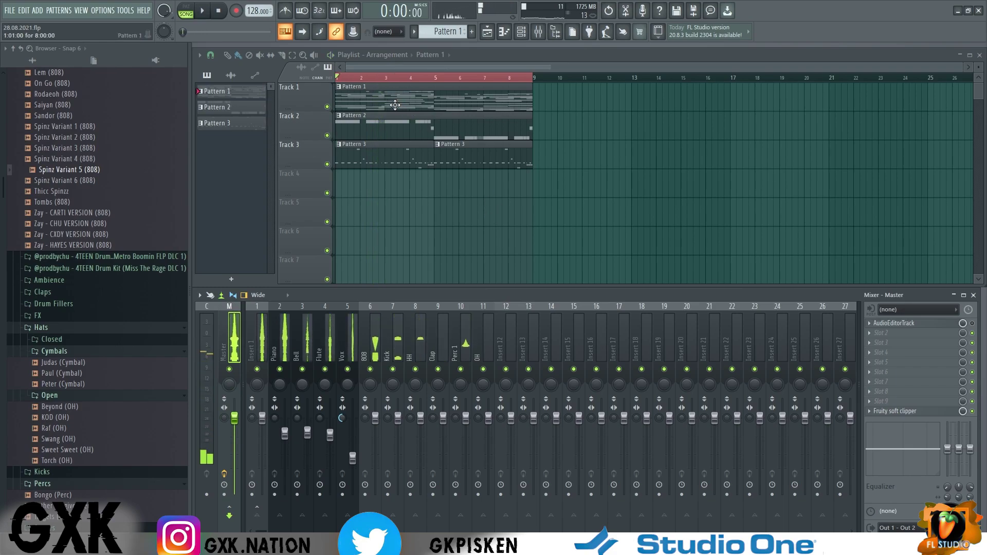
- Examine the note and step data of Patterns 1 to 3 in the channel rack
{"action": "left_click", "coordinate": [521, 32]}
{"action": "scroll", "coordinate": [458, 32], "scroll_direction": "down", "scroll_amount": 2}
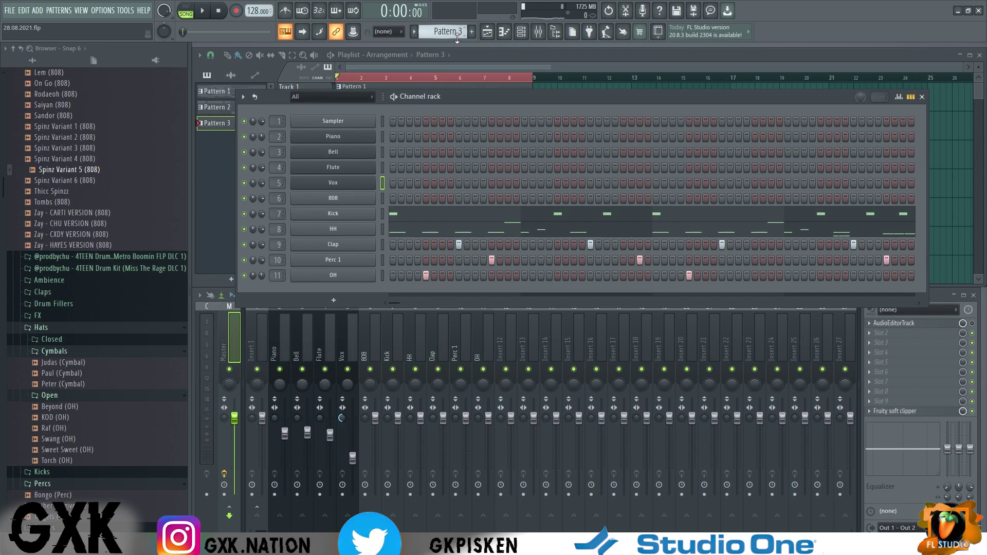
{"action": "scroll", "coordinate": [457, 38], "scroll_direction": "up", "scroll_amount": 2}
{"action": "left_click", "coordinate": [469, 56]}
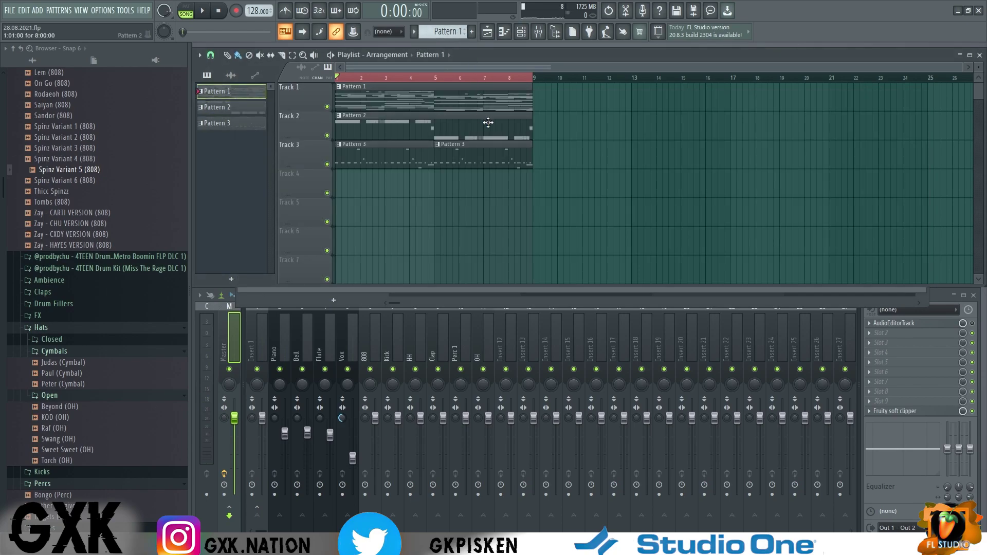
- Maximize the playlist and play the arrangement with the metronome on
{"action": "left_click_drag", "start_coordinate": [978, 68], "coordinate": [976, 73]}
{"action": "left_click", "coordinate": [970, 55]}
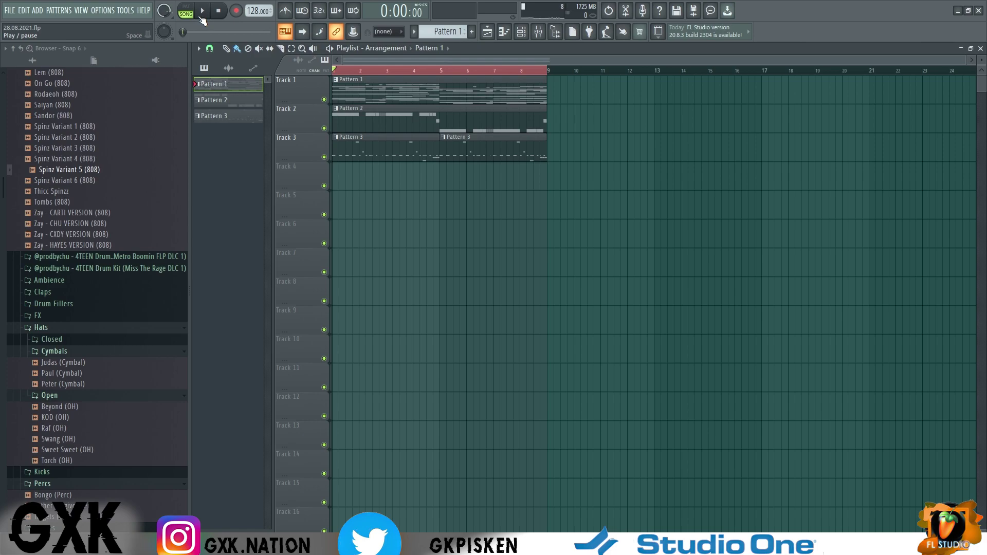
{"action": "left_click", "coordinate": [285, 11]}
{"action": "left_click", "coordinate": [206, 12]}
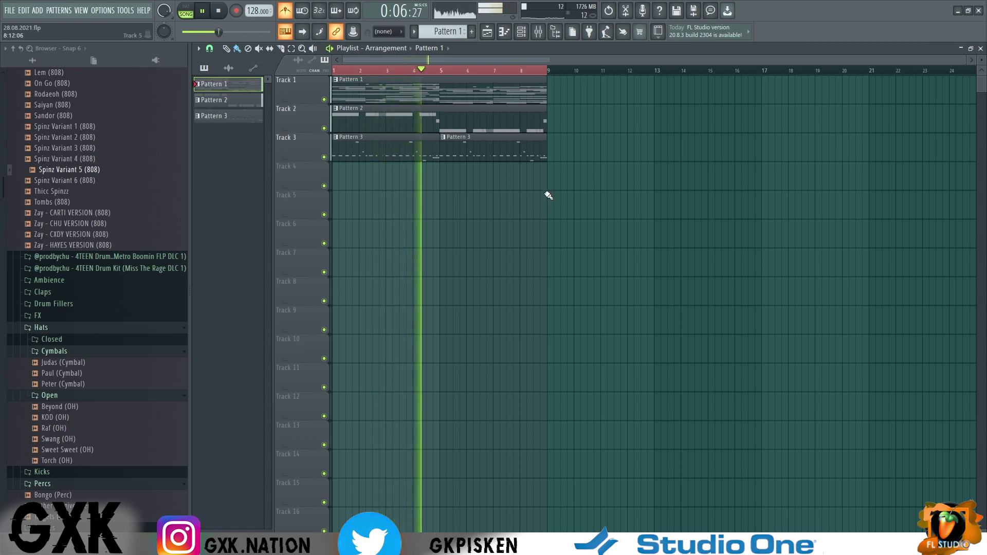
{"action": "key", "text": "space"}
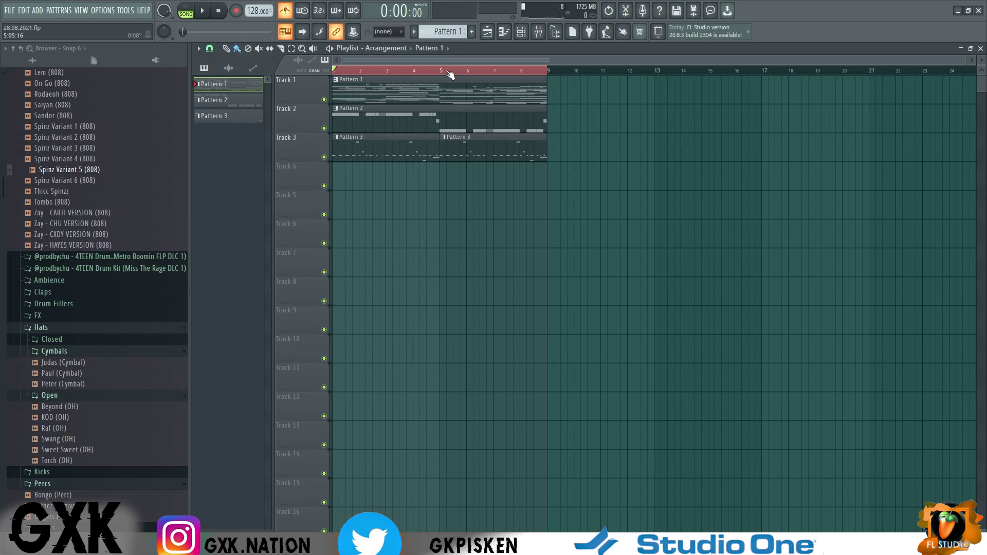
- Try a project tempo of 181 BPM and play the arrangement at that speed
{"action": "left_click", "coordinate": [258, 14]}
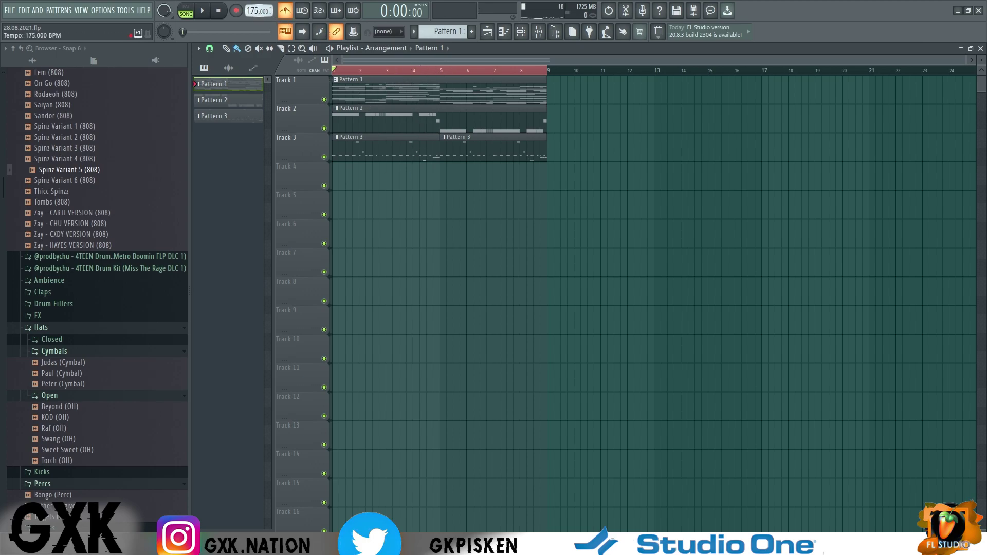
{"action": "key", "text": "space"}
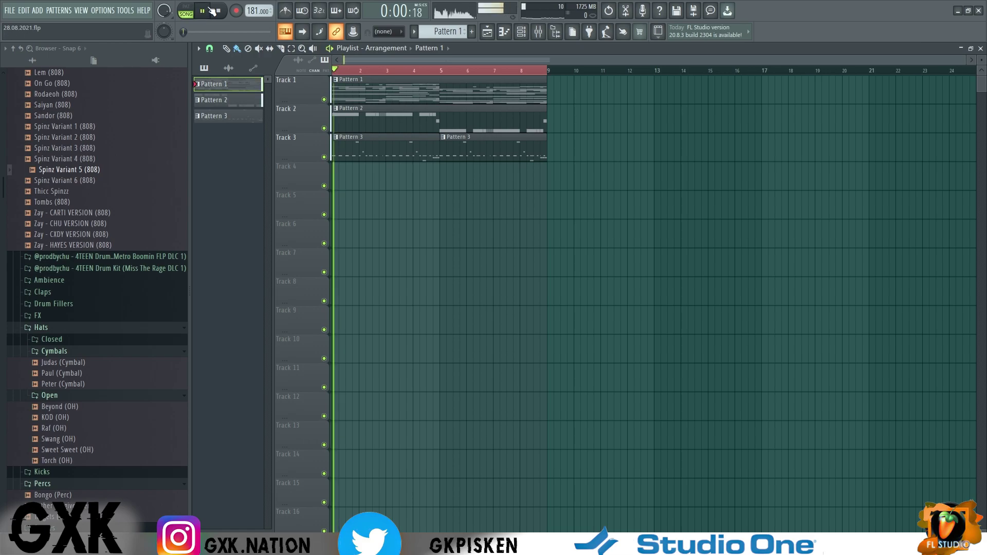
{"action": "key", "text": "space"}
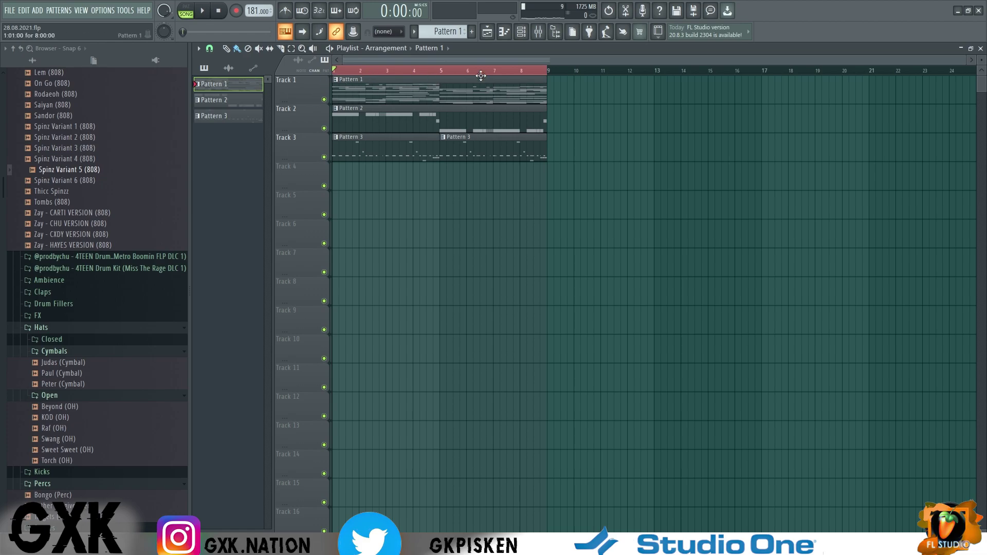
{"action": "left_click", "coordinate": [205, 14]}
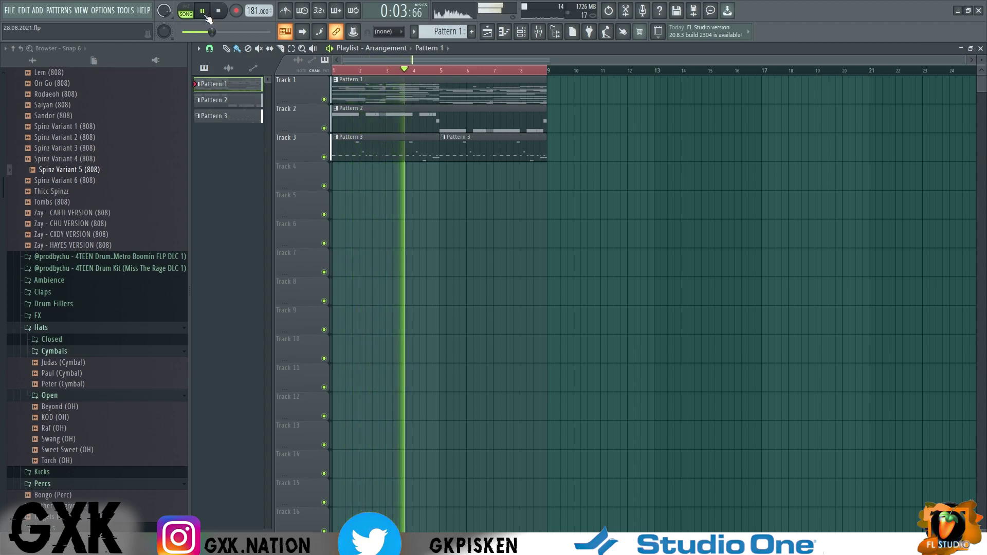
{"action": "left_click", "coordinate": [218, 10]}
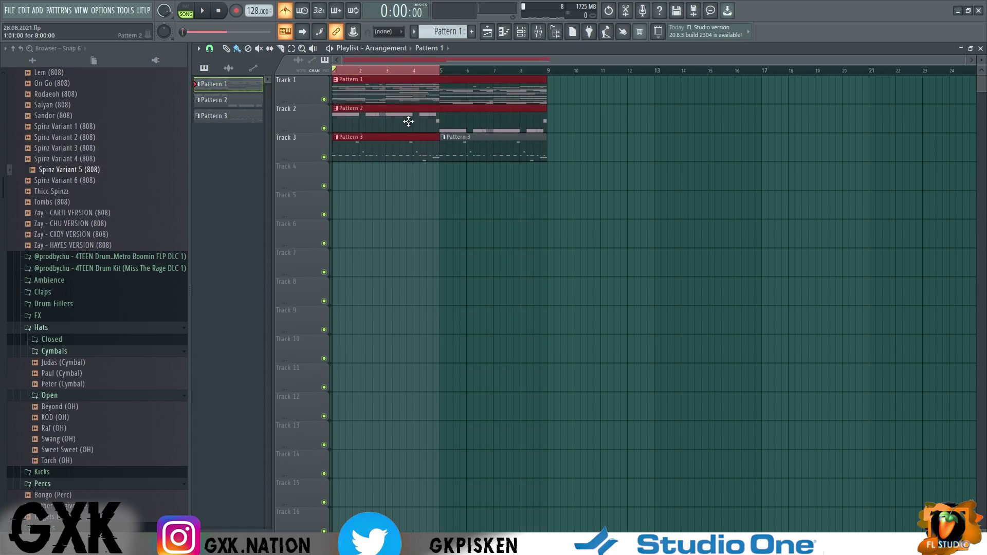
- Play the first four bars with the metronome on to count beats and bars
{"action": "key", "text": "space"}
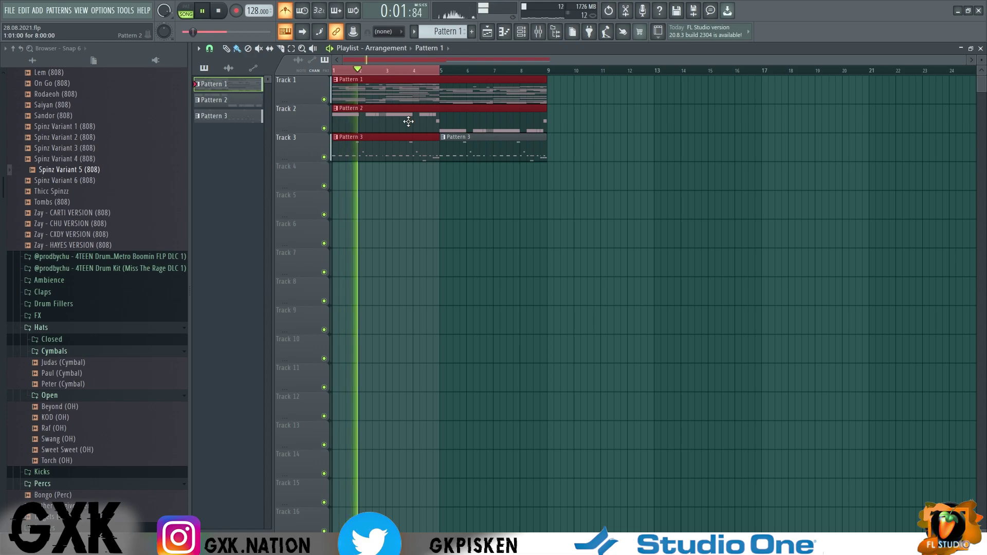
{"action": "key", "text": "space"}
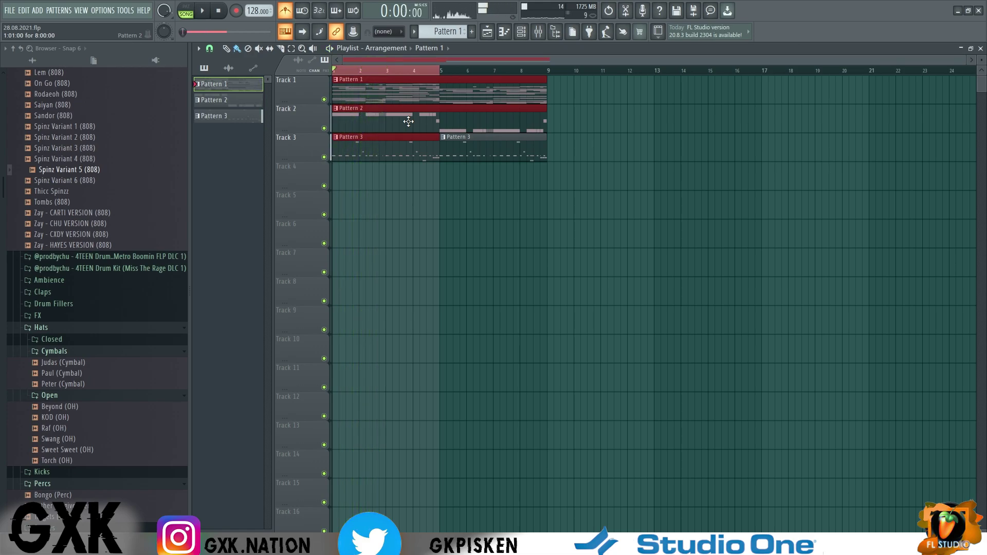
{"action": "key", "text": "space"}
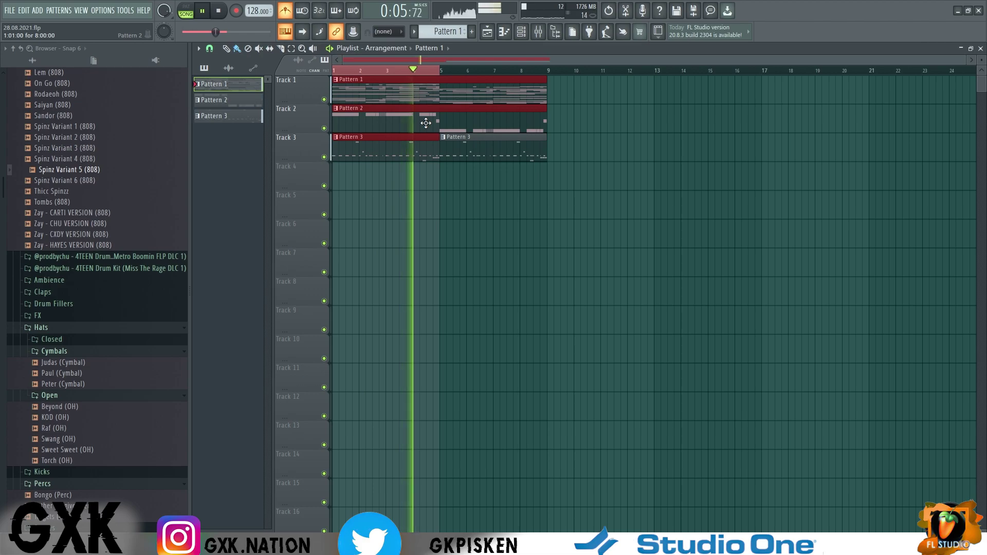
{"action": "key", "text": "space"}
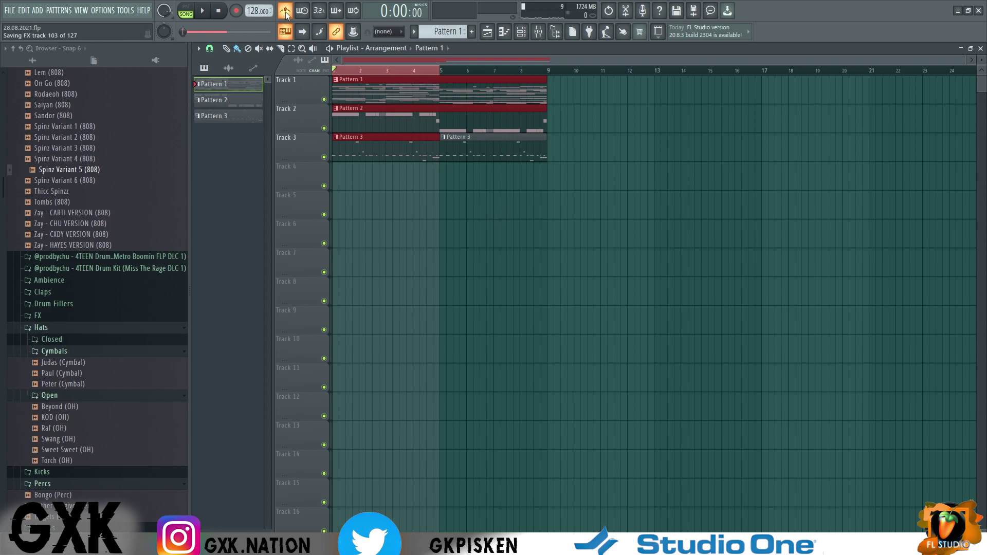
{"action": "left_click", "coordinate": [287, 11]}
{"action": "left_click", "coordinate": [287, 12]}
{"action": "key", "text": "space"}
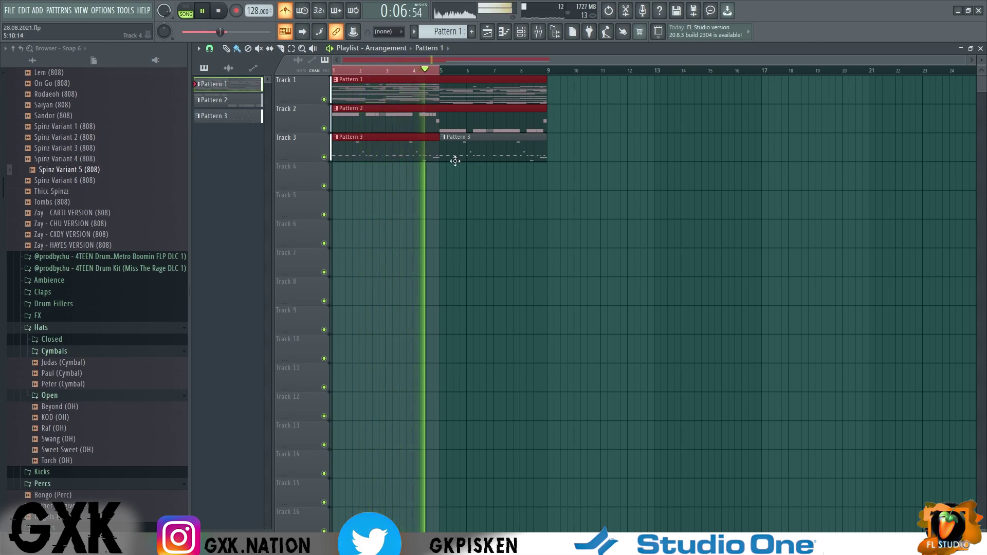
{"action": "key", "text": "space"}
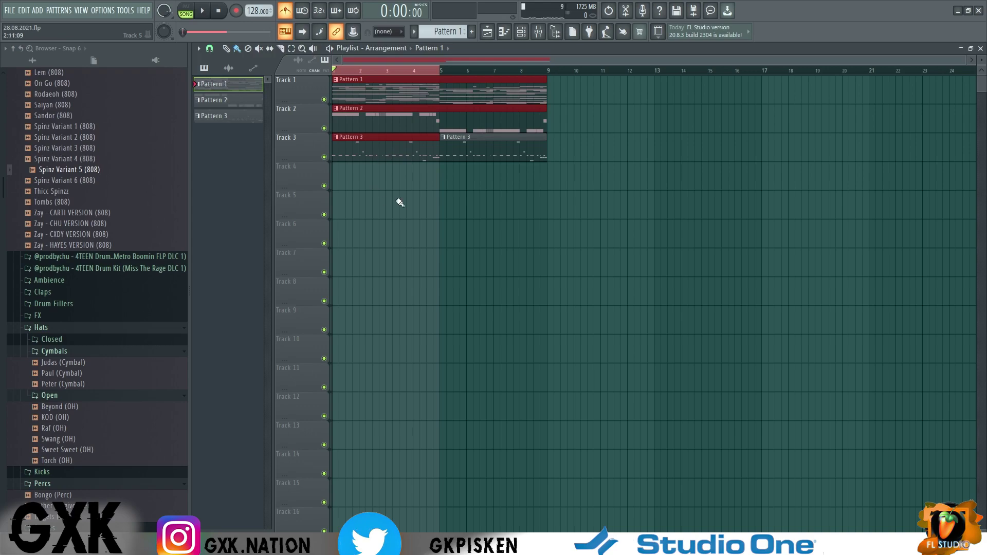
- Select the first eight bars of the playlist, add a time marker named intro at bar 1, and deselect the clips
{"action": "left_click_drag", "start_coordinate": [443, 71], "coordinate": [554, 67]}
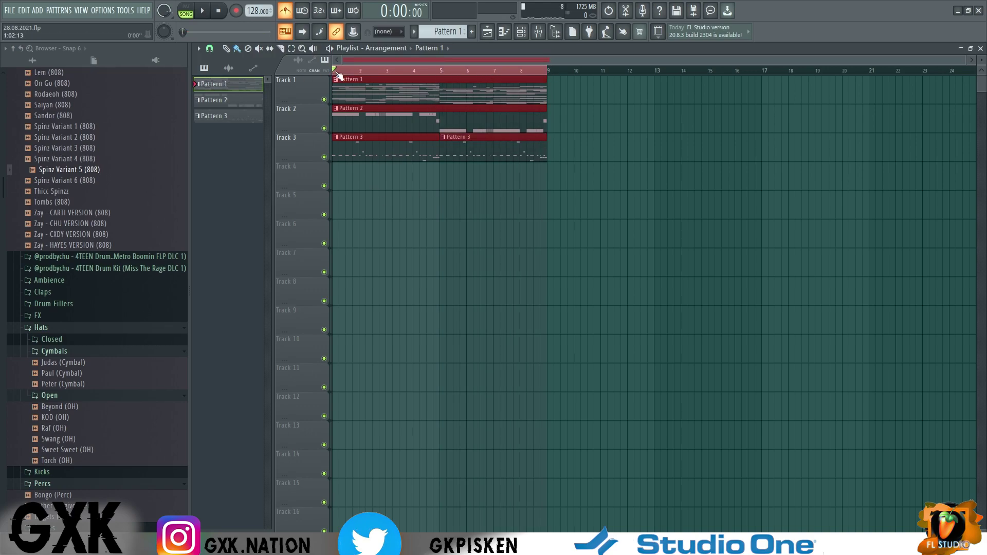
{"action": "key", "text": "alt+t"}
{"action": "type", "text": "intro"}
{"action": "key", "text": "Return"}
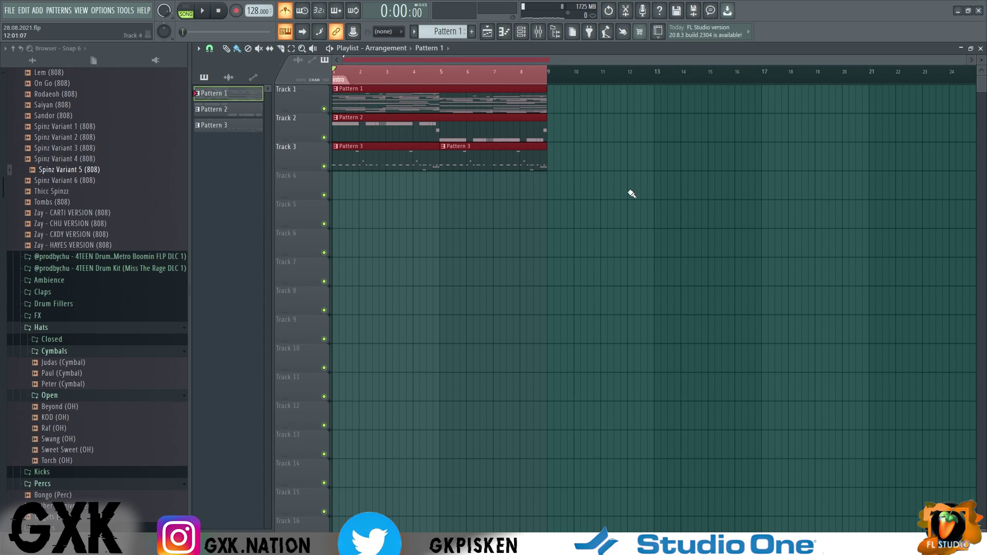
{"action": "left_click_drag", "start_coordinate": [603, 178], "coordinate": [268, 69]}
{"action": "left_click", "coordinate": [384, 101], "text": "ctrl"}
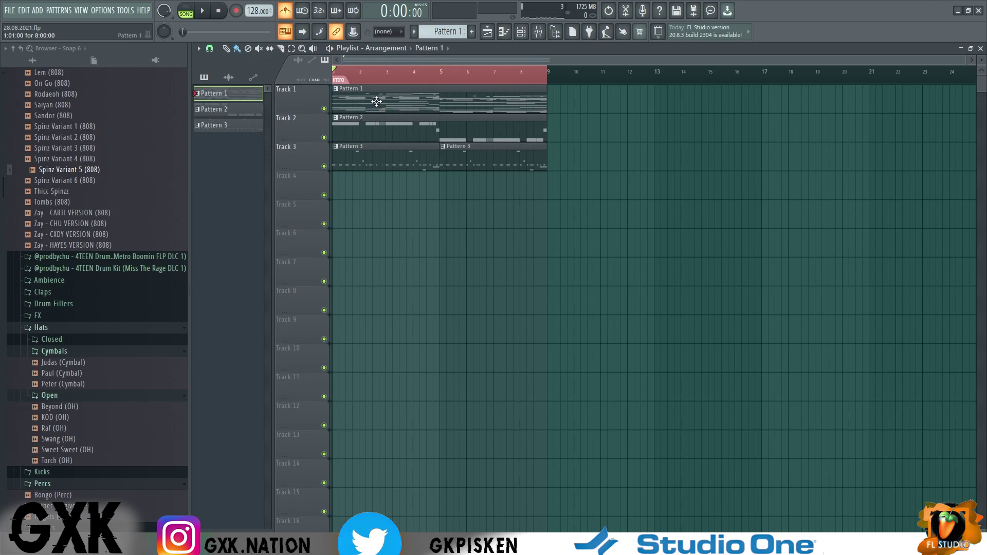
- Split Pattern 1 by channel and delete the resulting Piano clip from Track 1
{"action": "left_click", "coordinate": [521, 31]}
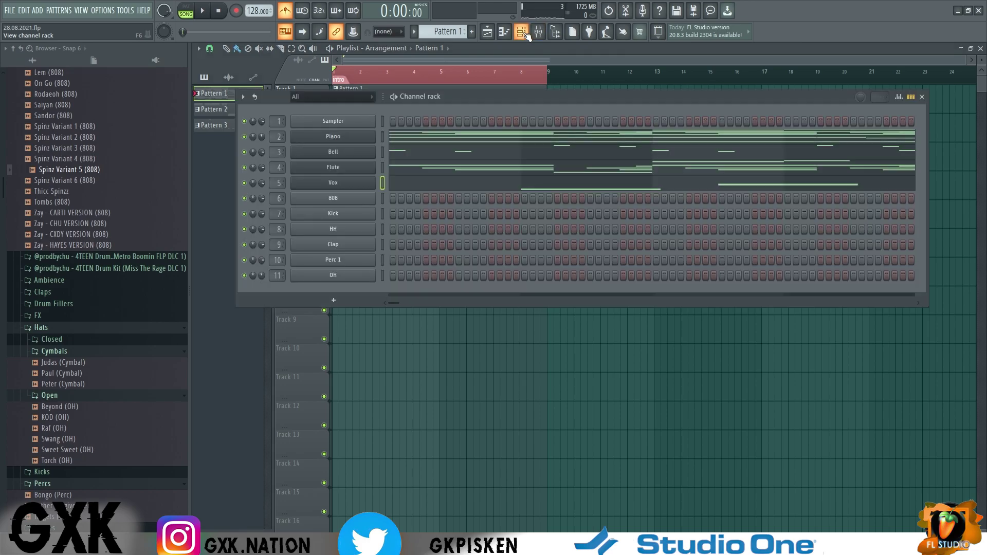
{"action": "left_click", "coordinate": [447, 32]}
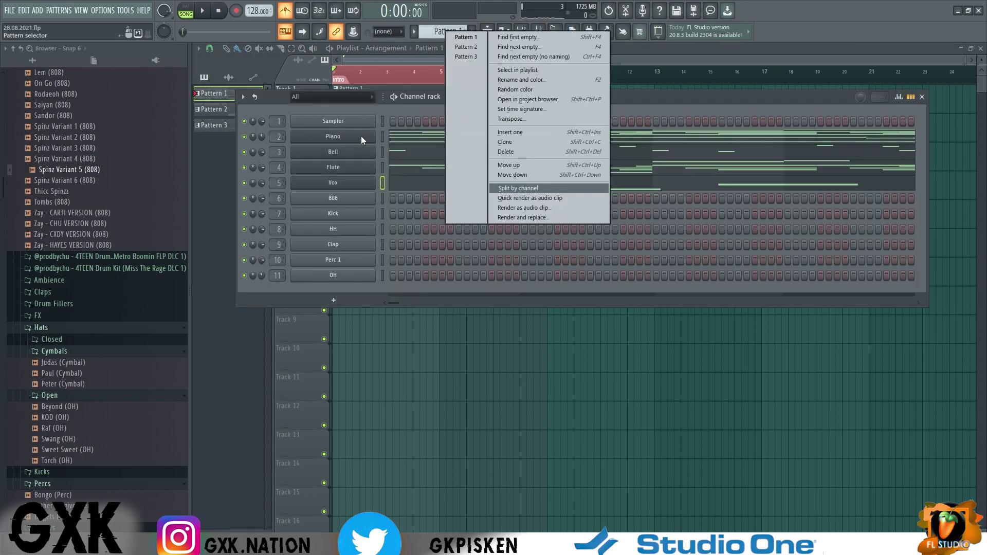
{"action": "left_click", "coordinate": [517, 188]}
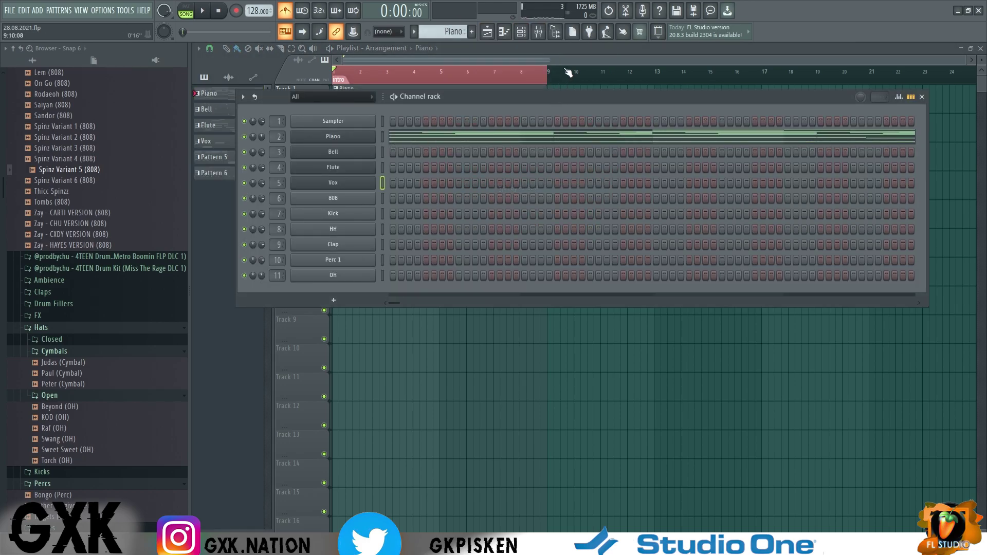
{"action": "left_click", "coordinate": [537, 87]}
{"action": "right_click", "coordinate": [417, 103]}
- Try to split Pattern 5 by channel
{"action": "left_click", "coordinate": [414, 119]}
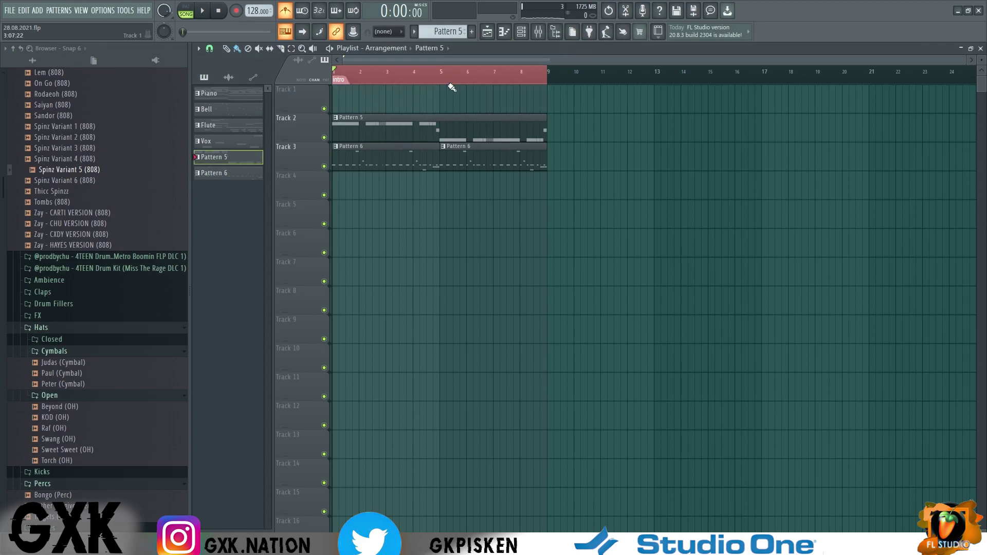
{"action": "left_click", "coordinate": [521, 32]}
{"action": "left_click", "coordinate": [447, 32]}
{"action": "left_click", "coordinate": [516, 188]}
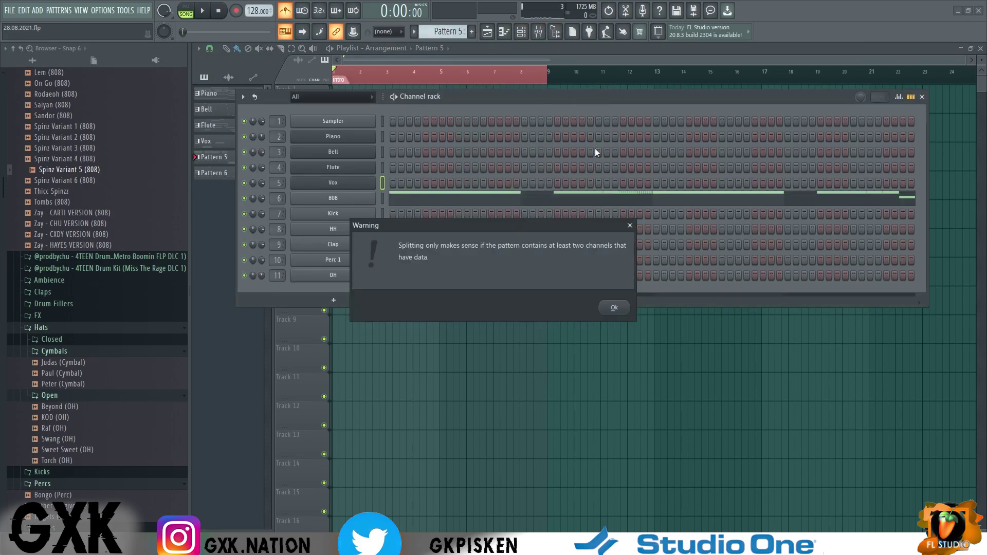
{"action": "left_click", "coordinate": [631, 225]}
{"action": "right_click", "coordinate": [543, 424]}
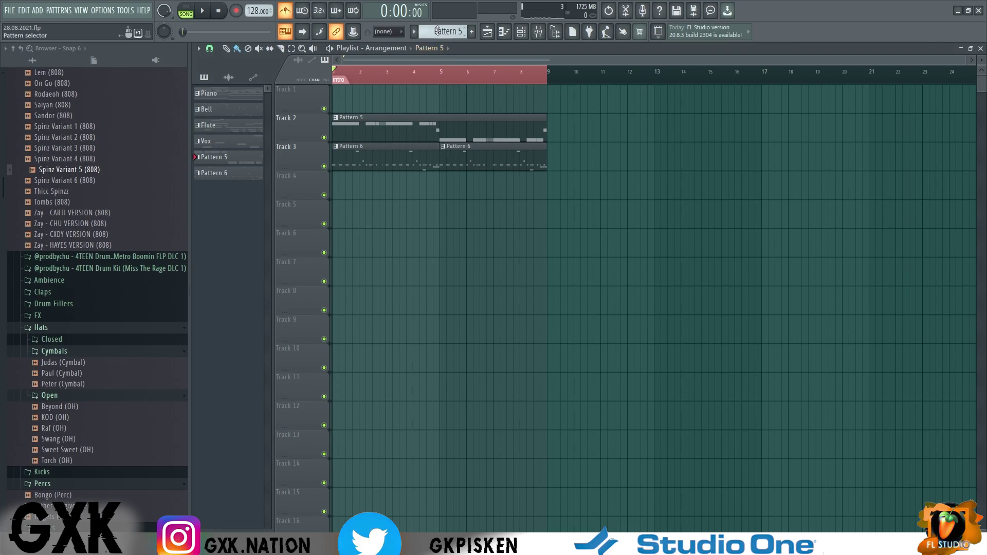
- Rename Pattern 5 as 808
{"action": "left_click", "coordinate": [439, 31]}
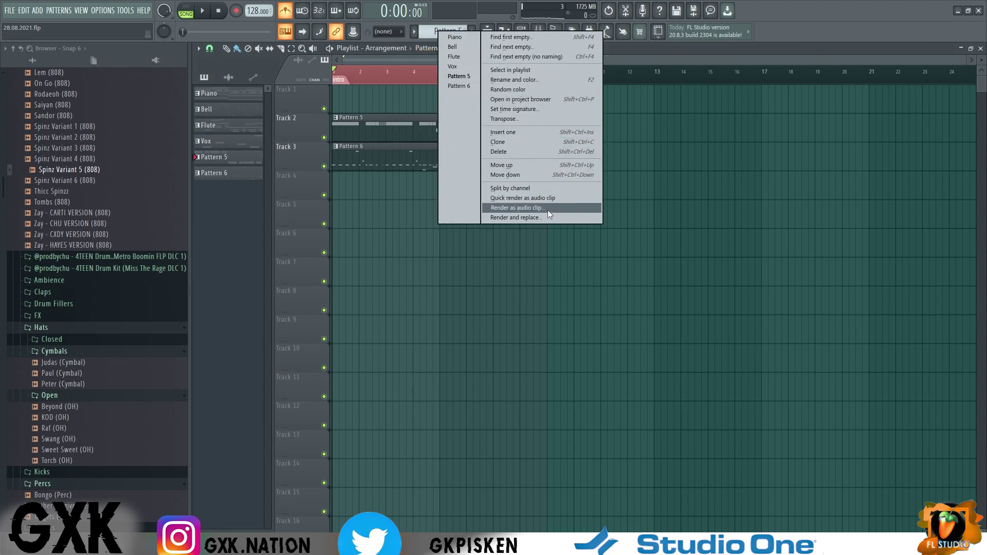
{"action": "left_click", "coordinate": [544, 79]}
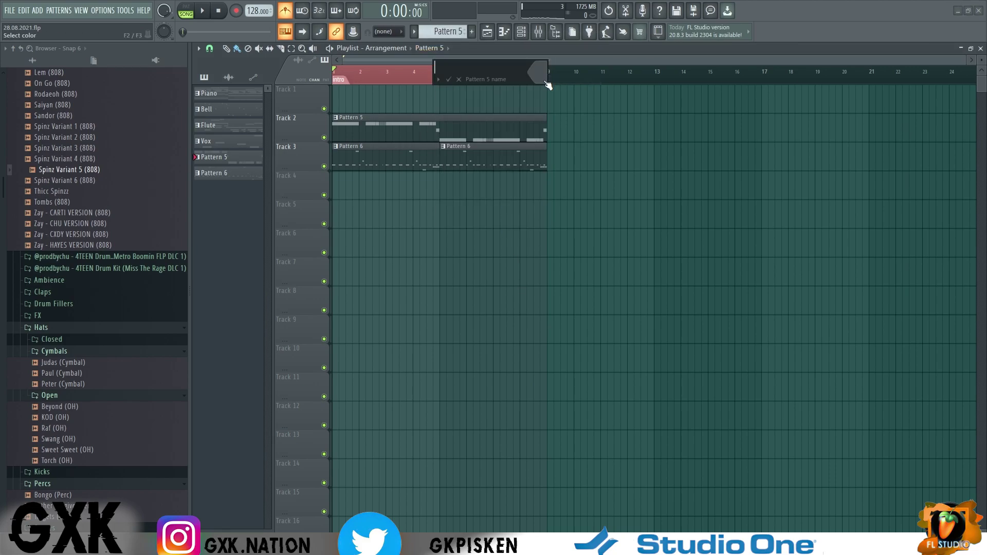
{"action": "key", "text": "Return"}
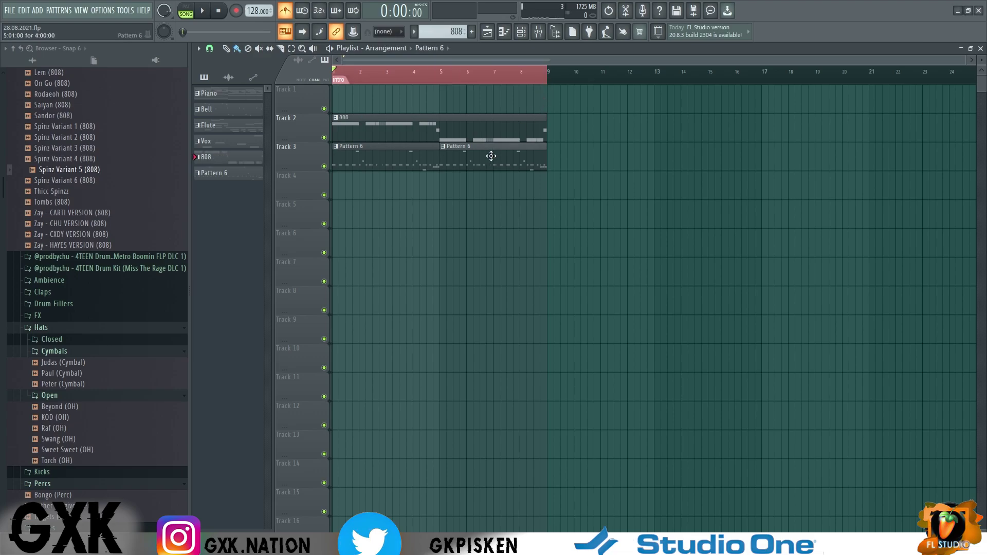
- Split Pattern 6 by channel and delete the remaining clips from Tracks 2 and 3
{"action": "left_click", "coordinate": [445, 32]}
{"action": "left_click", "coordinate": [524, 189]}
{"action": "right_click", "coordinate": [489, 183]}
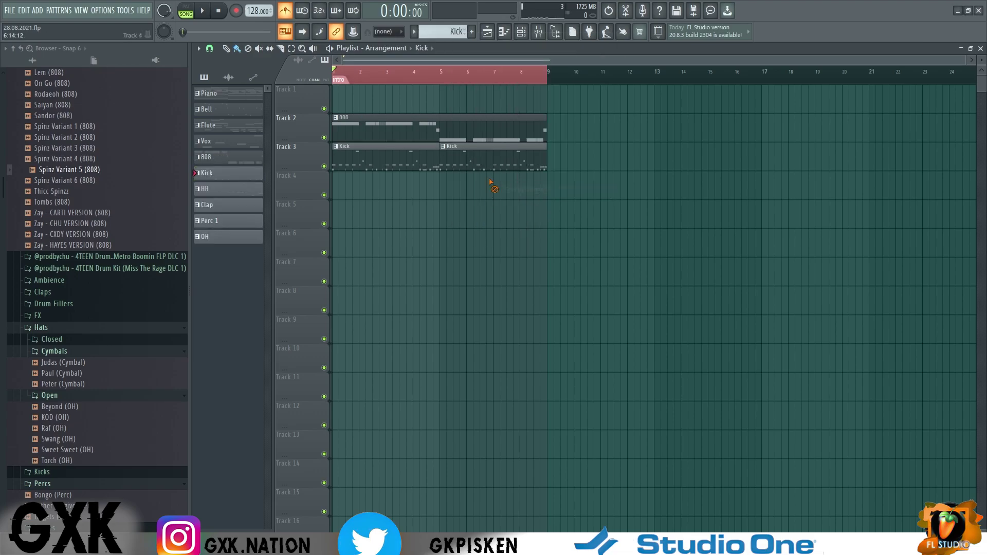
- Place all patterns from Piano through OH in the playlist at bar 1, one each on Tracks 1 to 10
{"action": "left_click", "coordinate": [241, 94]}
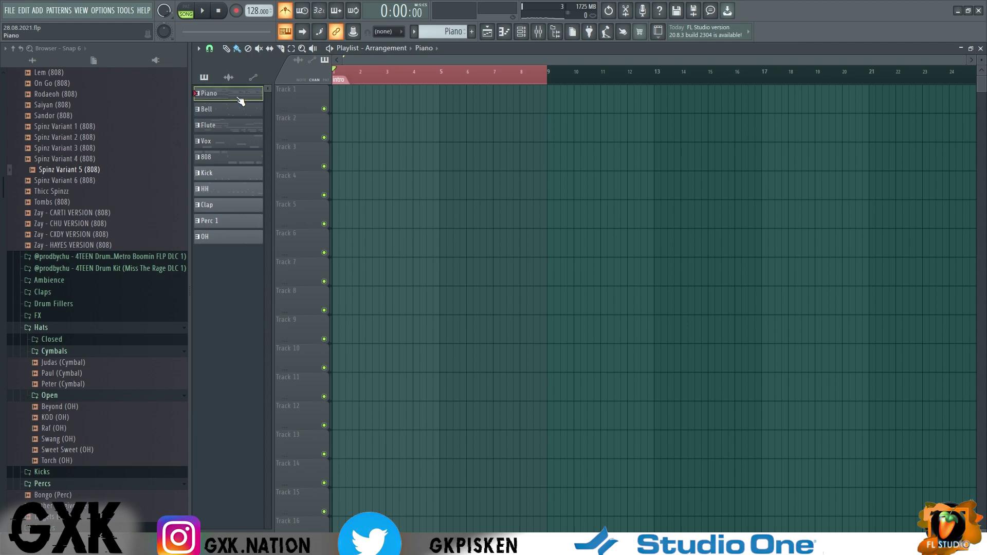
{"action": "left_click", "coordinate": [238, 236], "text": "shift"}
{"action": "left_click_drag", "start_coordinate": [238, 236], "coordinate": [335, 110]}
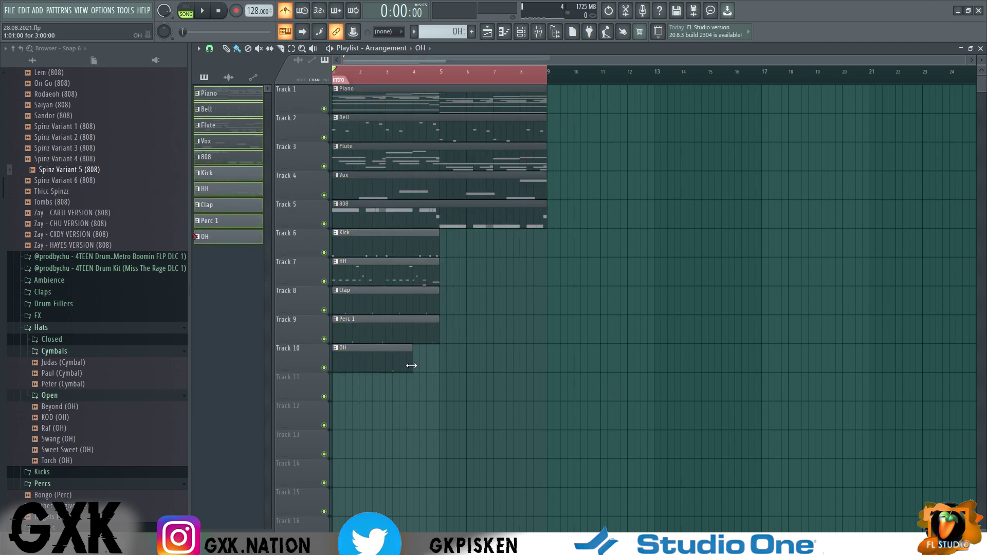
- Lengthen the OH clip on Track 10 to bar 5 and repeat the Kick through OH clips over bars 5 to 8
{"action": "left_click_drag", "start_coordinate": [413, 365], "coordinate": [440, 362]}
{"action": "left_click_drag", "start_coordinate": [506, 429], "coordinate": [342, 249]}
{"action": "key", "text": "ctrl+b"}
{"action": "left_click_drag", "start_coordinate": [600, 250], "coordinate": [494, 244]}
{"action": "left_click", "coordinate": [413, 72], "text": "ctrl"}
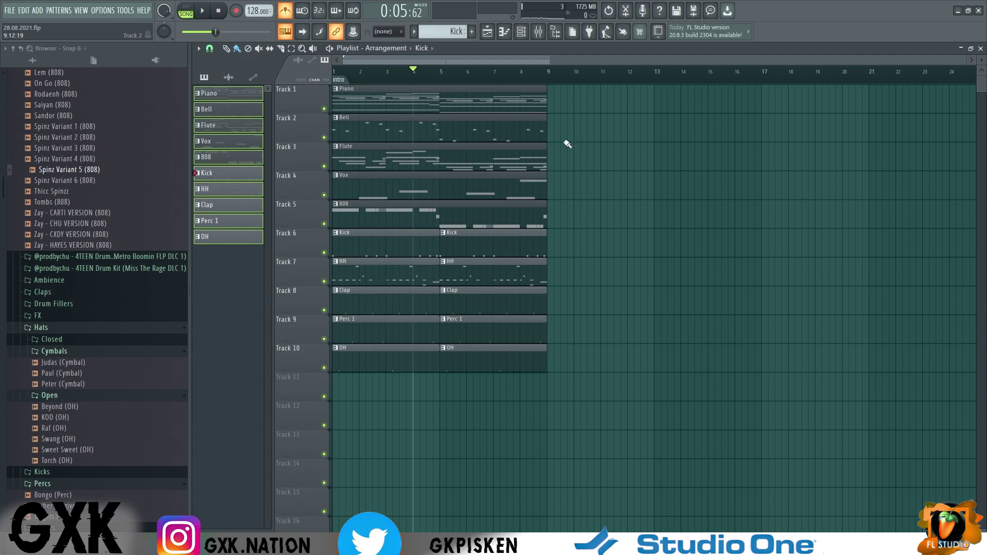
- Add a Pre Hook marker at bar 9 and a Hook marker at bar 17
{"action": "left_click_drag", "start_coordinate": [550, 74], "coordinate": [763, 73]}
{"action": "key", "text": "alt+t"}
{"action": "type", "text": "Pre Hook"}
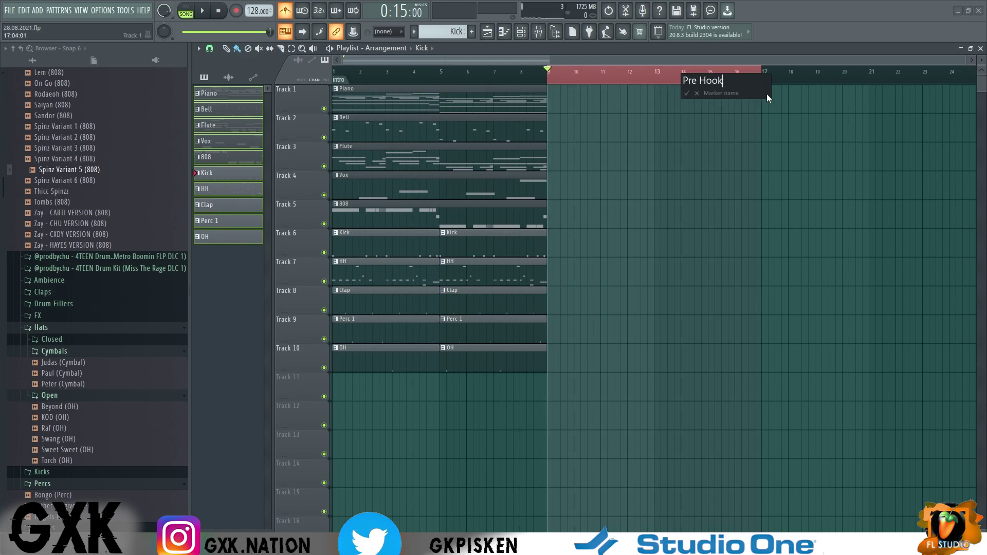
{"action": "key", "text": "Return"}
{"action": "scroll", "coordinate": [551, 77], "scroll_direction": "down", "scroll_amount": 1}
{"action": "left_click_drag", "start_coordinate": [763, 75], "coordinate": [954, 79]}
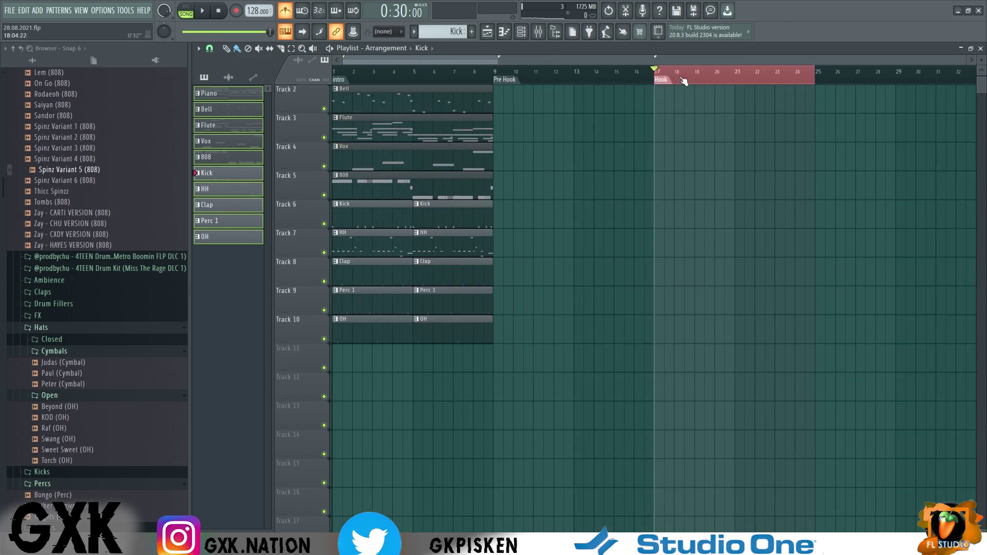
- Add a Verse marker at bar 25, making the section 12 bars long
{"action": "mouse_move", "coordinate": [819, 79]}
{"action": "left_mouse_down"}
{"action": "mouse_move", "coordinate": [979, 77]}
{"action": "mouse_move", "coordinate": [936, 78]}
{"action": "left_mouse_up"}
{"action": "key", "text": "alt+t"}
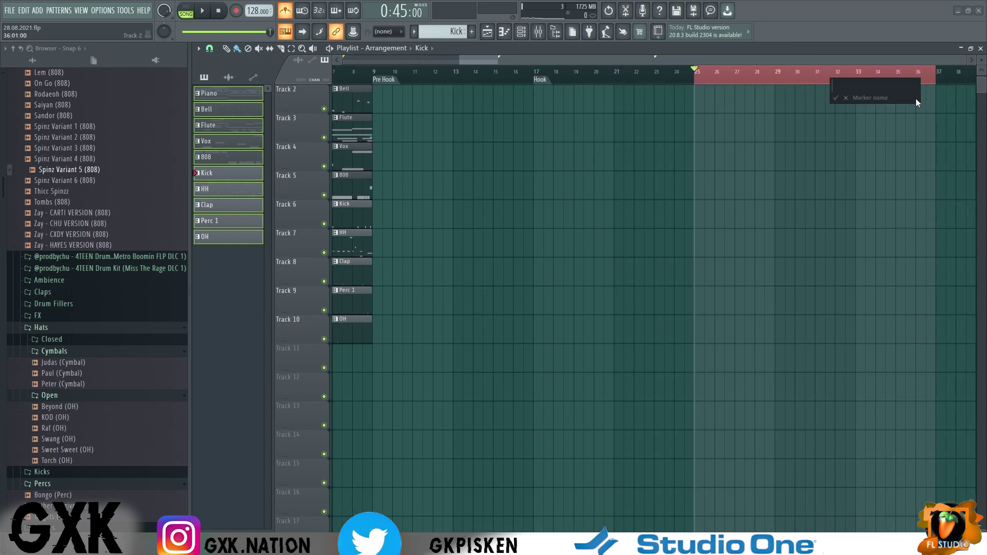
{"action": "type", "text": "Verse"}
{"action": "key", "text": "Return"}
{"action": "scroll", "coordinate": [697, 187], "scroll_direction": "down", "scroll_amount": 2}
{"action": "scroll", "coordinate": [696, 188], "scroll_direction": "down", "scroll_amount": 5}
{"action": "scroll", "coordinate": [697, 188], "scroll_direction": "up", "scroll_amount": 5}
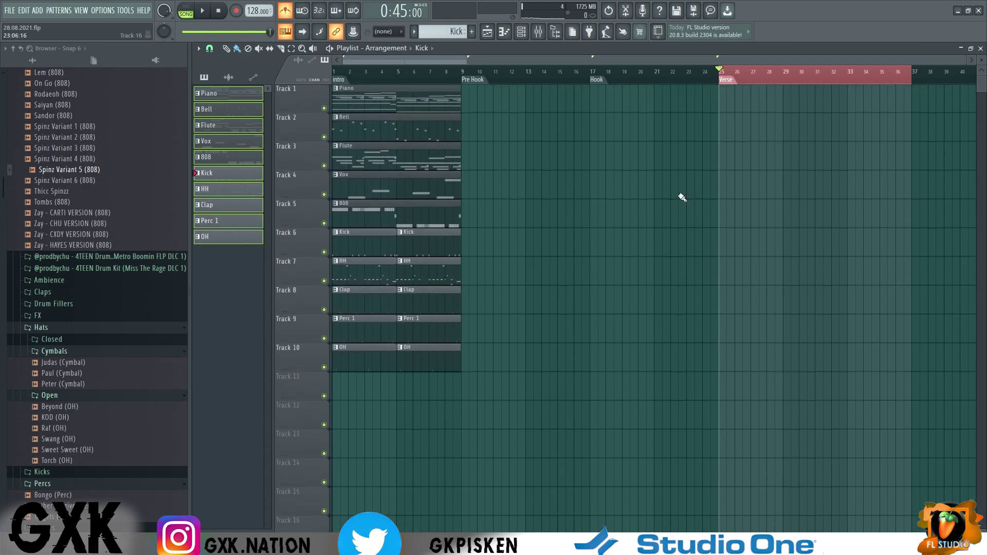
{"action": "left_click", "coordinate": [741, 78]}
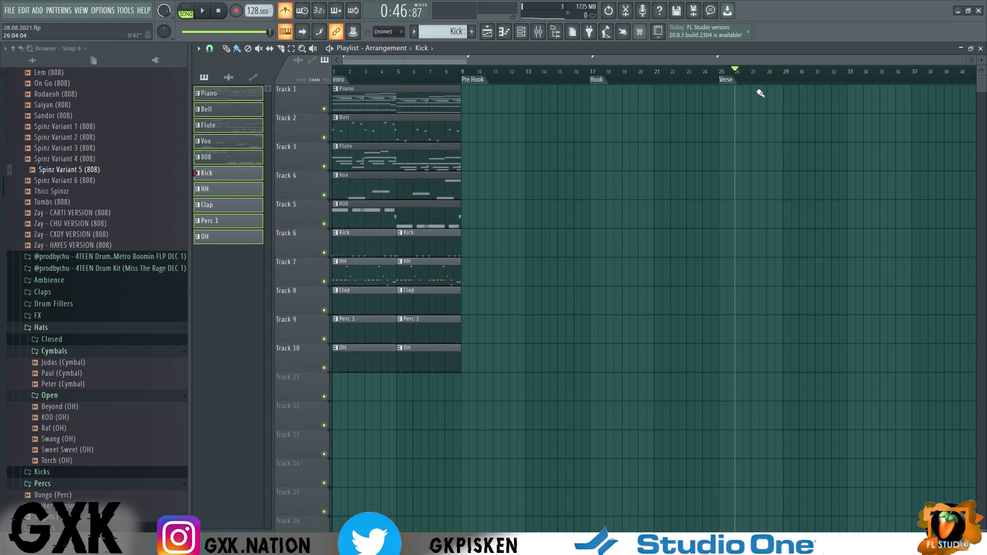
- Add a Bridge marker at bar 37
{"action": "left_click_drag", "start_coordinate": [915, 76], "coordinate": [934, 81]}
{"action": "key", "text": "alt+t"}
{"action": "type", "text": "Bridge"}
{"action": "key", "text": "Return"}
- Repeat the eight-bar clip block on Tracks 1 to 10 three more times, filling bars 25 to 48
{"action": "scroll", "coordinate": [719, 139], "scroll_direction": "down", "scroll_amount": 2}
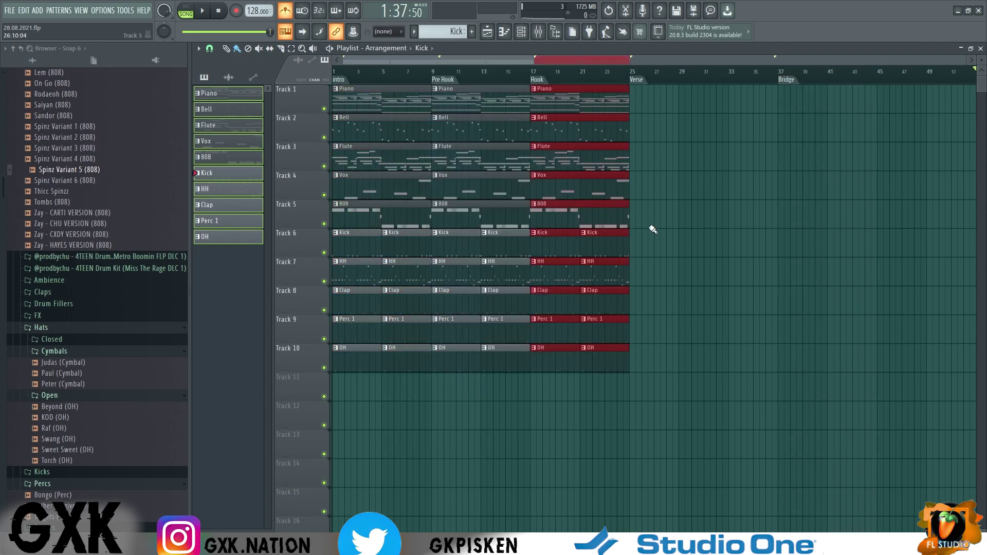
{"action": "key", "text": "ctrl+b"}
{"action": "key", "text": "ctrl+b"}
{"action": "key", "text": "ctrl+b"}
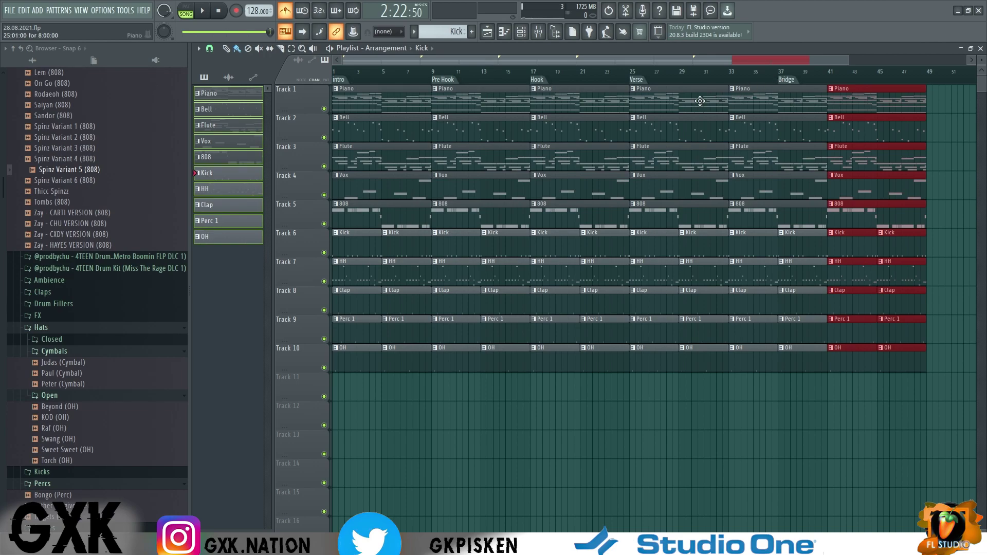
- Cut bars 37 to 40 from all ten tracks and close the gap so the arrangement ends at bar 45
{"action": "left_click_drag", "start_coordinate": [799, 105], "coordinate": [827, 407]}
{"action": "key", "text": "ctrl+Delete"}
{"action": "left_click", "coordinate": [814, 363]}
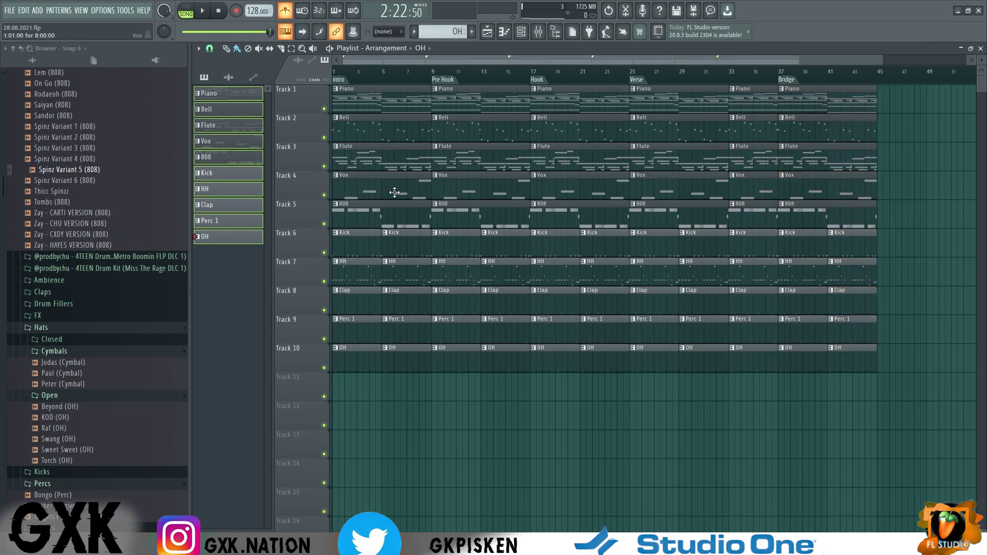
- Delete the Bell, Flute, Vox and 808 clips from the intro and all drum clips from bars 1 to 4
{"action": "scroll", "coordinate": [342, 86], "scroll_direction": "down", "scroll_amount": 1}
{"action": "left_click", "coordinate": [218, 11]}
{"action": "right_click", "coordinate": [372, 133]}
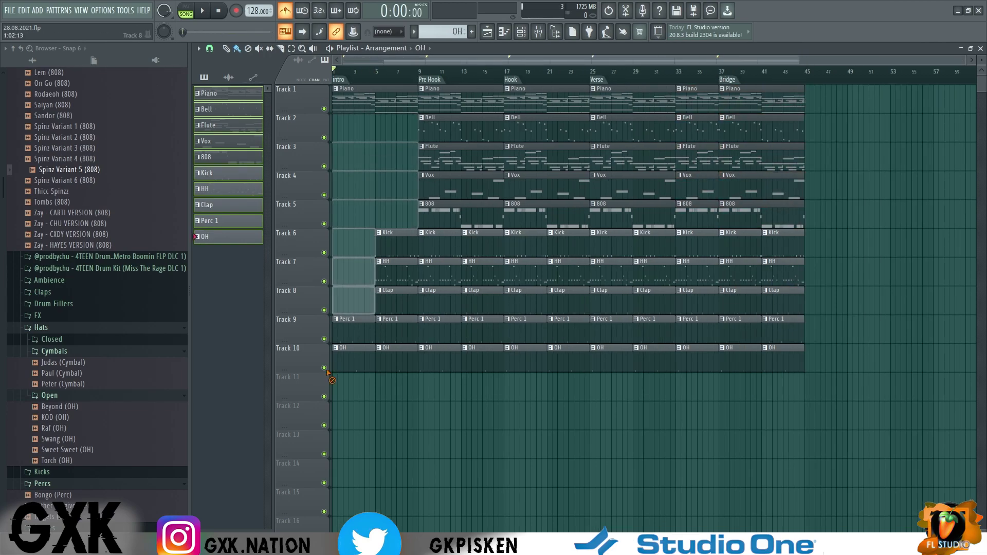
{"action": "right_click", "coordinate": [367, 355]}
- Play the intro and delete its Kick and Clap clips at bar 5
{"action": "key", "text": "space"}
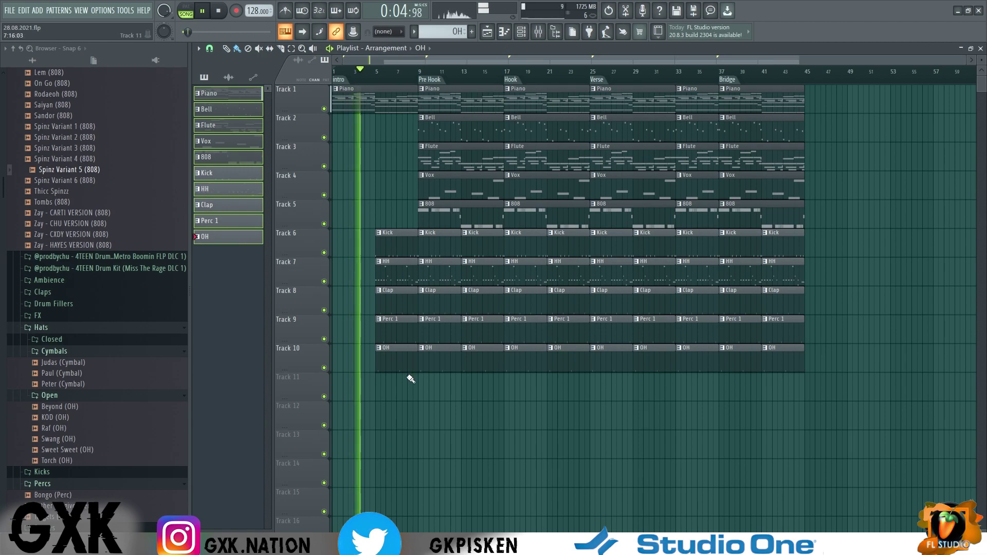
{"action": "scroll", "coordinate": [357, 272], "scroll_direction": "up", "scroll_amount": 3}
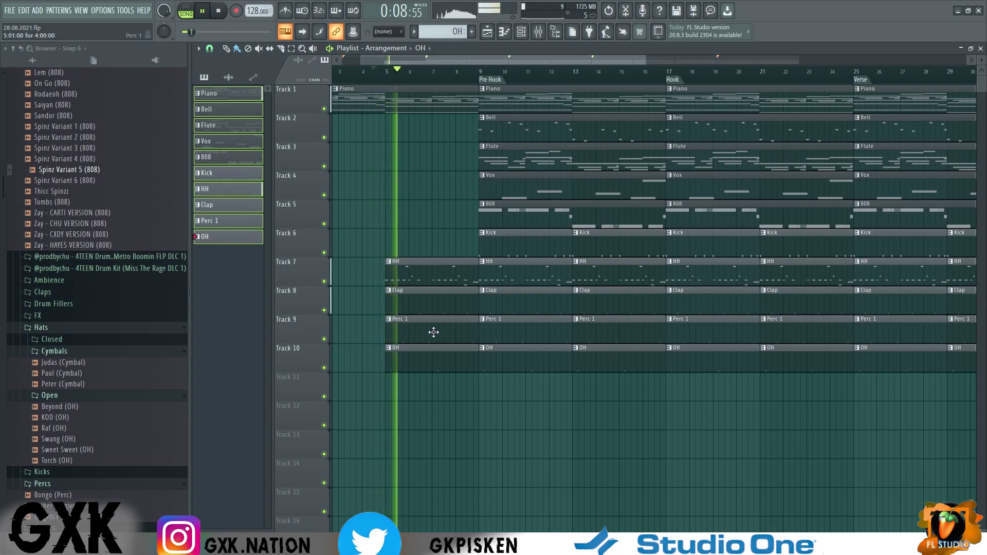
{"action": "right_click", "coordinate": [443, 313]}
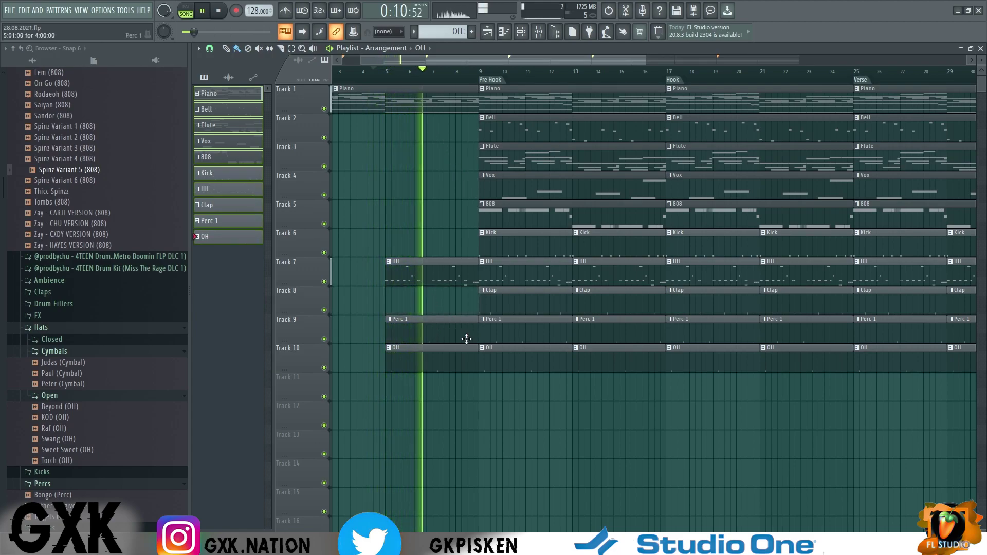
- Trim the intro's Piano, HH, Perc 1 and OH clips to end half a bar before the Pre Hook
{"action": "scroll", "coordinate": [453, 368], "scroll_direction": "up", "scroll_amount": 2}
{"action": "left_click_drag", "start_coordinate": [436, 430], "coordinate": [459, 106]}
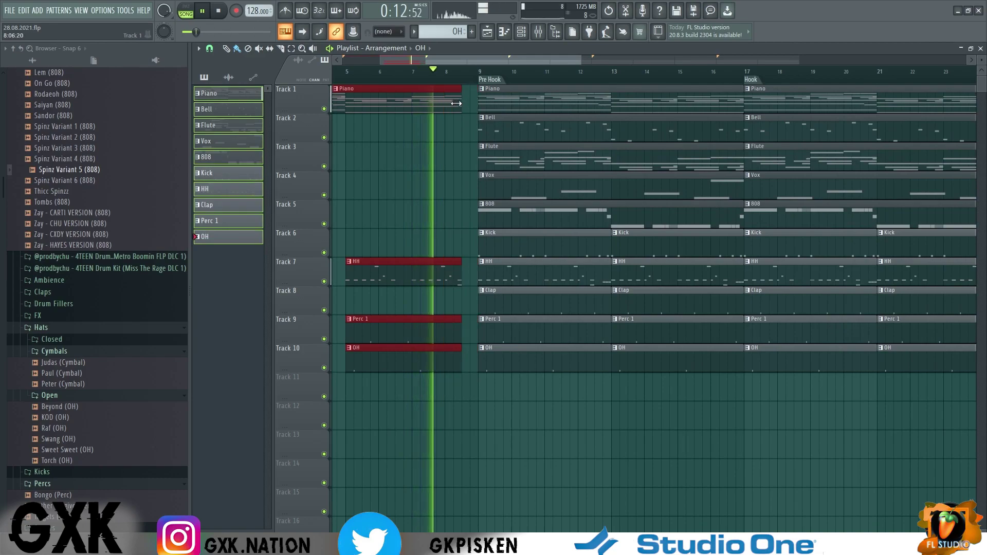
{"action": "scroll", "coordinate": [476, 200], "scroll_direction": "down", "scroll_amount": 3}
{"action": "key", "text": "space"}
{"action": "scroll", "coordinate": [357, 74], "scroll_direction": "down", "scroll_amount": 2}
{"action": "left_click_drag", "start_coordinate": [355, 71], "coordinate": [312, 75]}
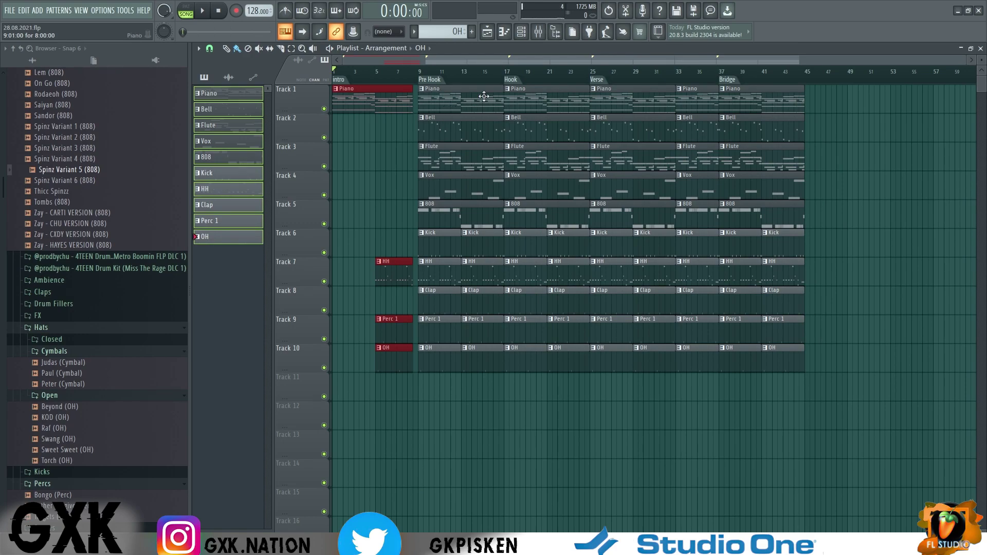
{"action": "key", "text": "space"}
- Delete both Kick clips and the Vox clip from the Pre Hook while playing that section
{"action": "scroll", "coordinate": [433, 76], "scroll_direction": "up", "scroll_amount": 1}
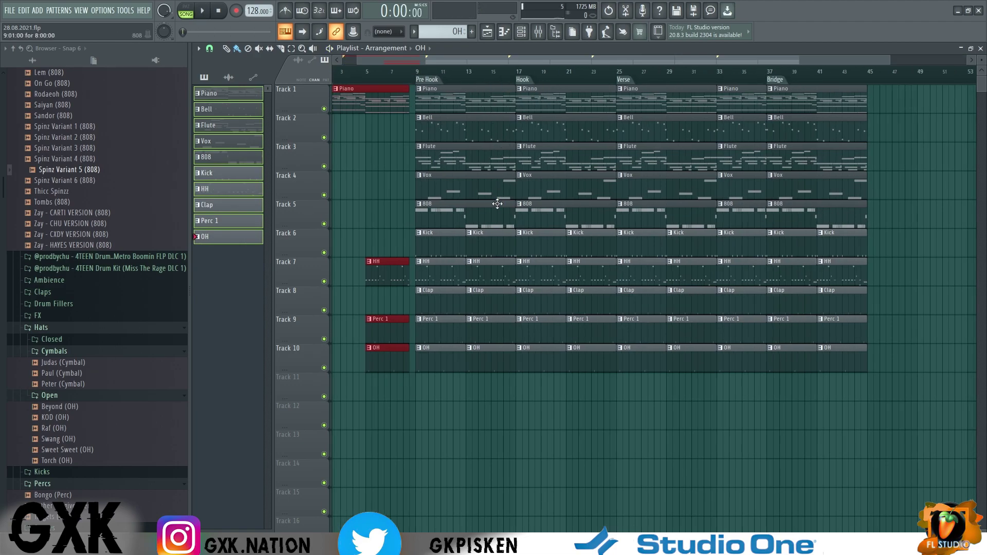
{"action": "left_click", "coordinate": [415, 70]}
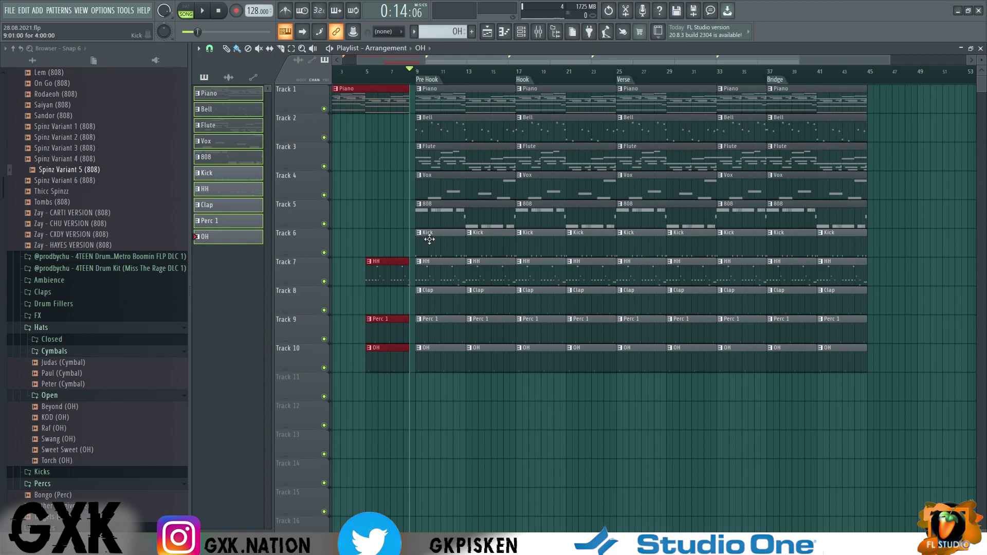
{"action": "right_click", "coordinate": [429, 240]}
{"action": "right_click", "coordinate": [483, 246]}
{"action": "key", "text": "space"}
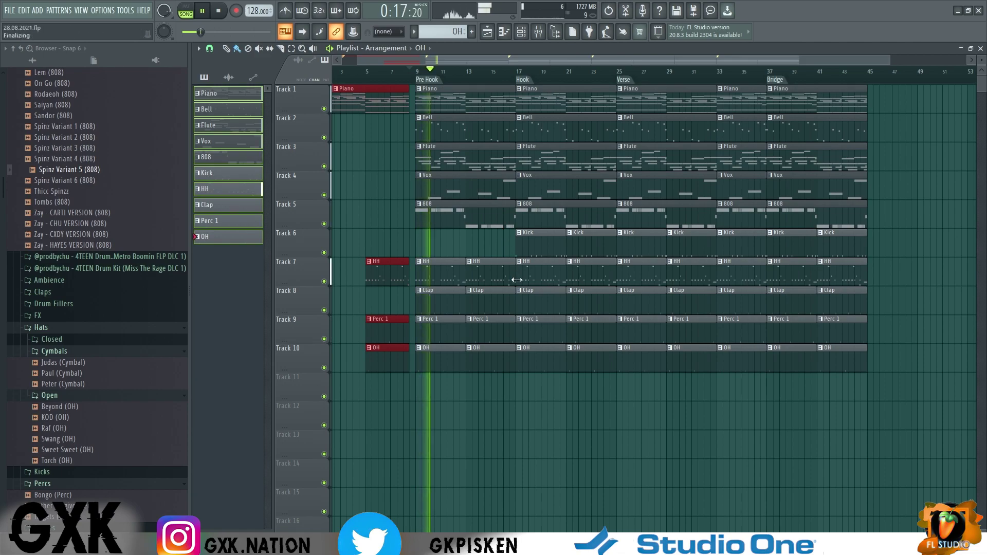
{"action": "right_click", "coordinate": [474, 192]}
{"action": "key", "text": "space"}
{"action": "key", "text": "space"}
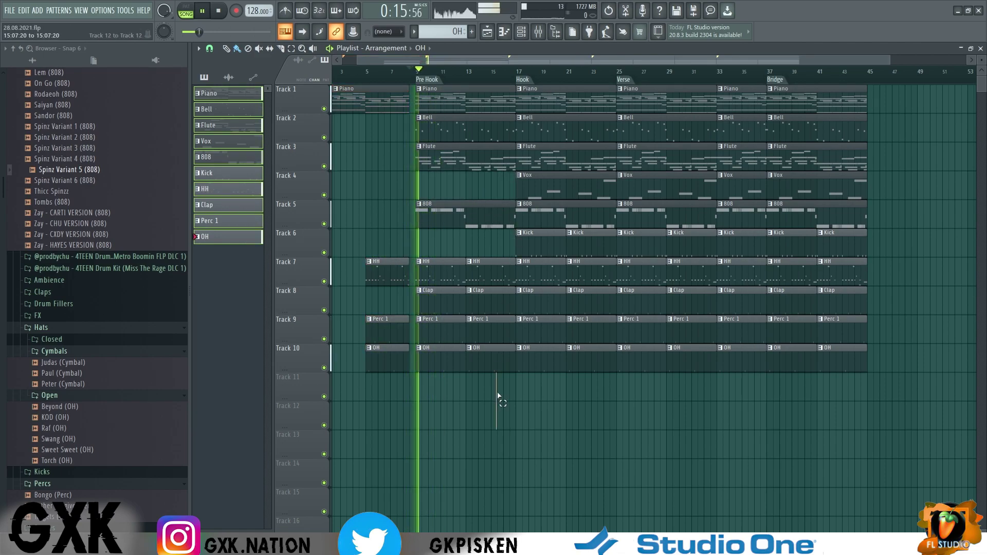
{"action": "left_click_drag", "start_coordinate": [496, 403], "coordinate": [504, 236]}
{"action": "left_click_drag", "start_coordinate": [501, 192], "coordinate": [518, 102]}
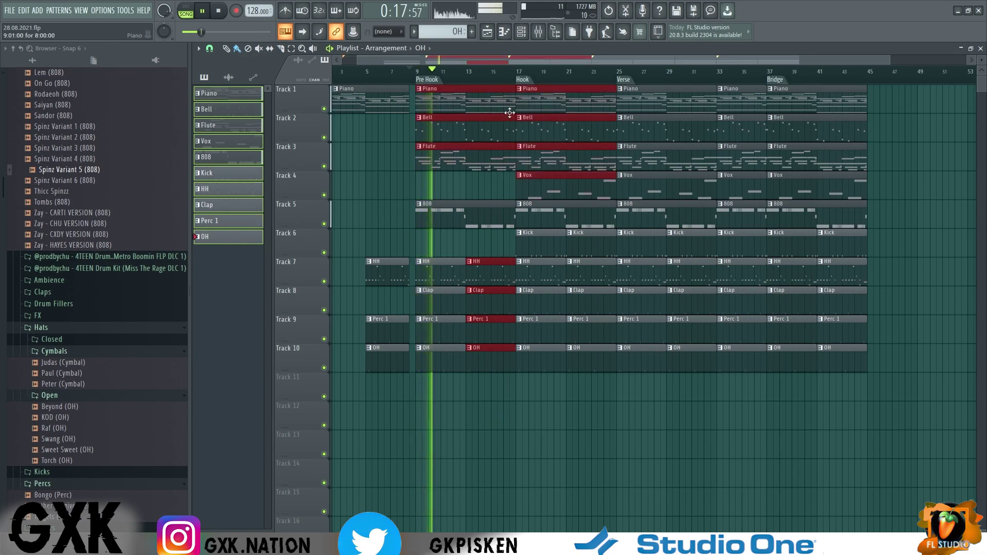
{"action": "left_click_drag", "start_coordinate": [500, 193], "coordinate": [500, 100]}
{"action": "key", "text": "space"}
{"action": "left_click", "coordinate": [484, 392], "text": "ctrl"}
- Trim the Pre Hook's Piano, Bell, Flute, HH, Clap, Perc 1 and OH clips to end at bar 16, leaving out the 808
{"action": "left_click_drag", "start_coordinate": [495, 413], "coordinate": [504, 268]}
{"action": "left_click_drag", "start_coordinate": [497, 189], "coordinate": [503, 103]}
{"action": "key", "text": "space"}
{"action": "left_click", "coordinate": [547, 428]}
{"action": "key", "text": "space"}
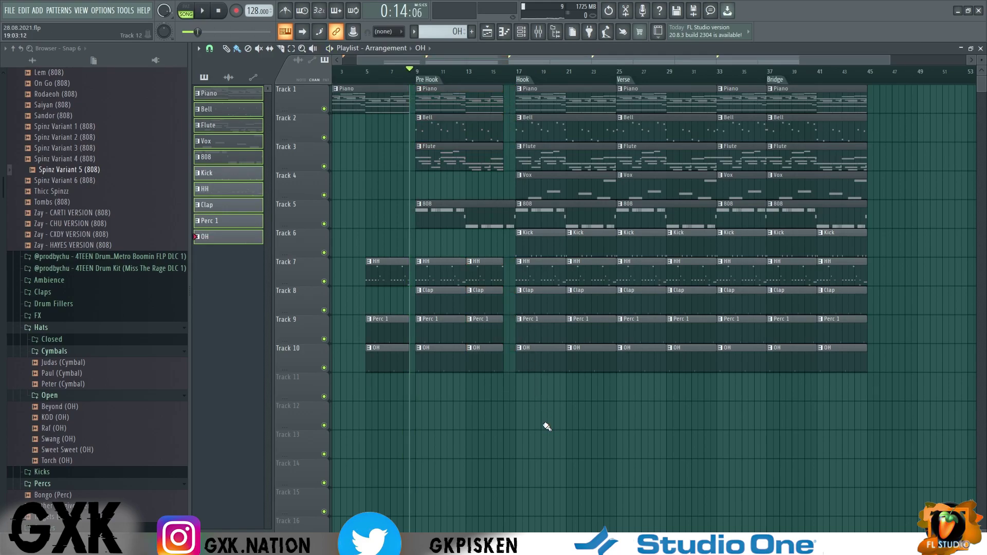
- Play the arrangement from just before the Pre Hook to check the section
{"action": "key", "text": "space"}
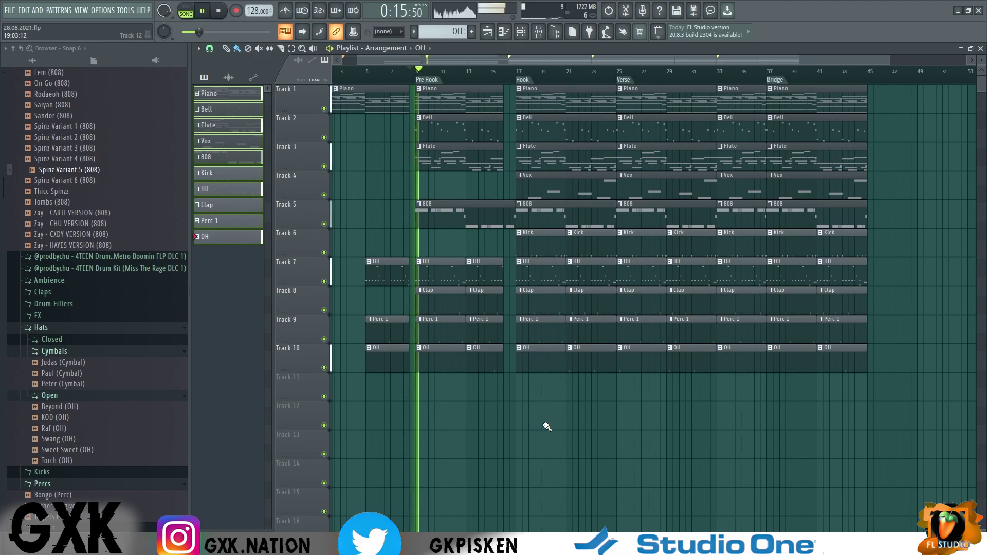
{"action": "scroll", "coordinate": [548, 431], "scroll_direction": "down", "scroll_amount": 2}
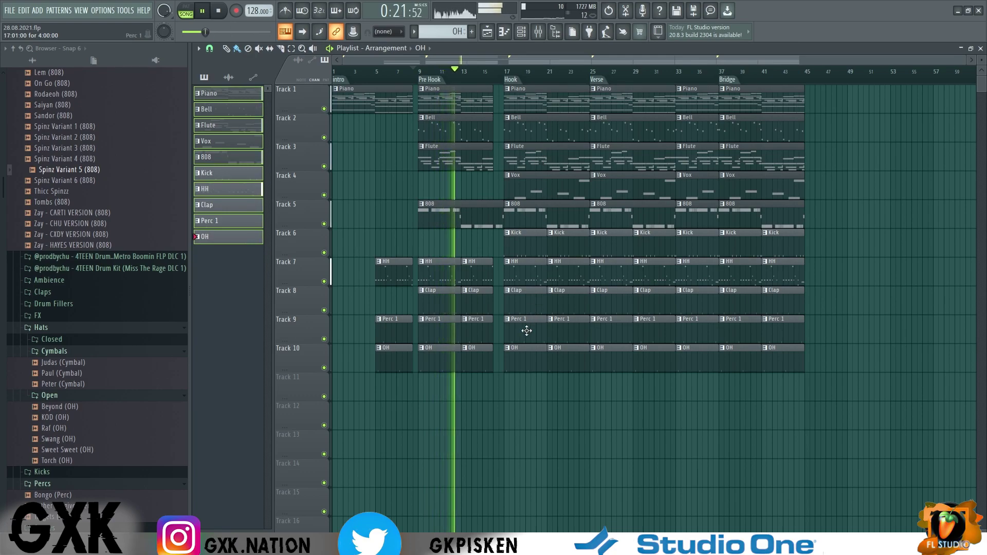
{"action": "scroll", "coordinate": [523, 312], "scroll_direction": "up", "scroll_amount": 2}
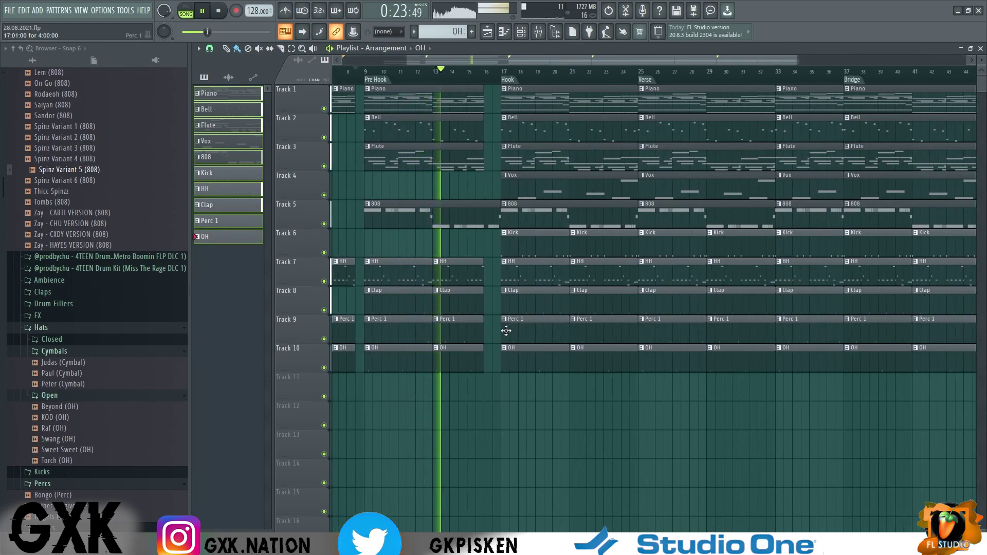
{"action": "scroll", "coordinate": [506, 330], "scroll_direction": "down", "scroll_amount": 2}
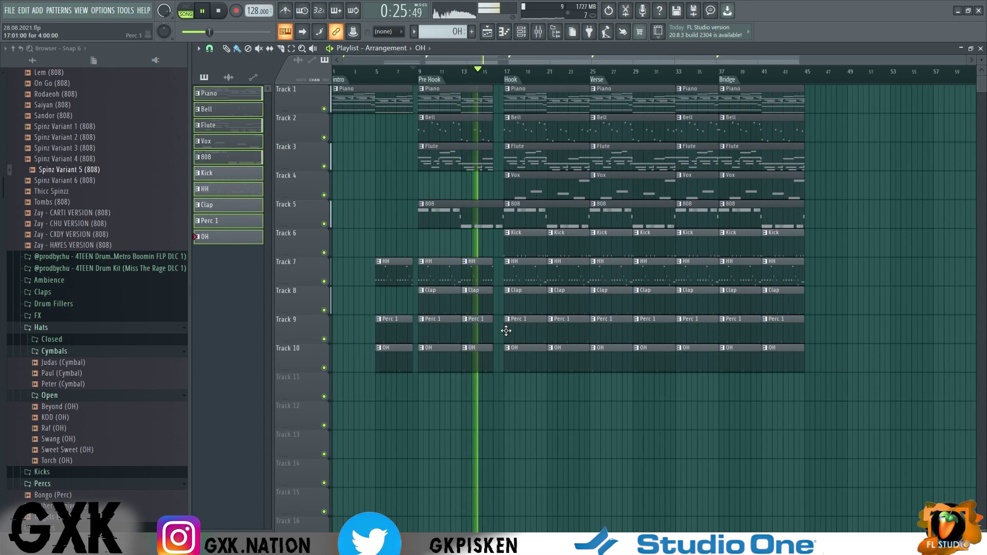
{"action": "key", "text": "space"}
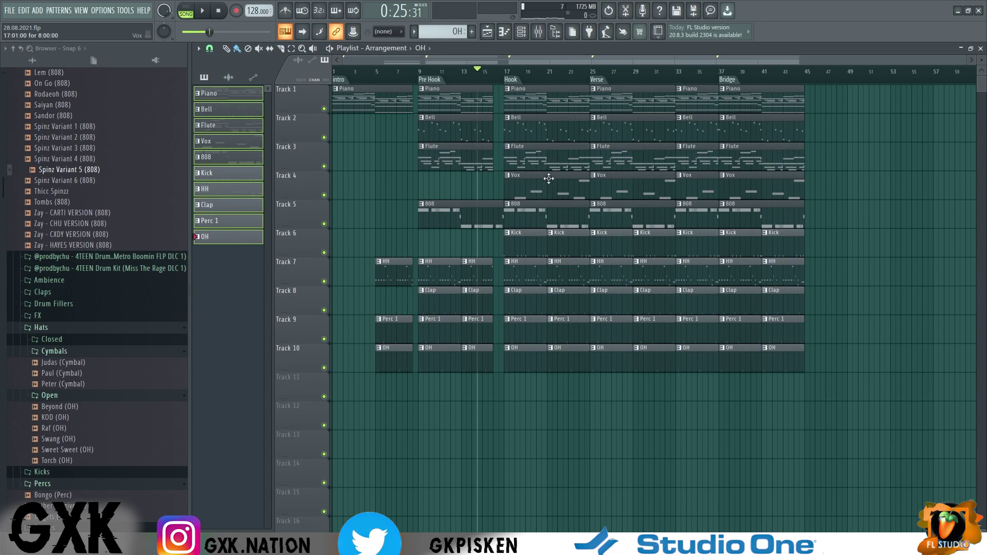
- Make the Hook's Piano clip unique, transpose all its notes up one octave and return to the playlist
{"action": "left_click", "coordinate": [508, 89]}
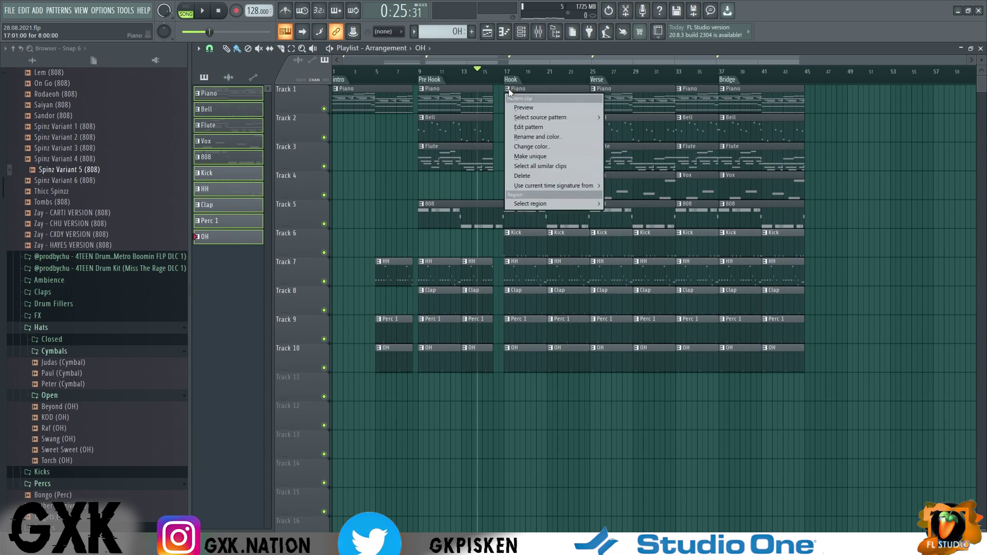
{"action": "left_click", "coordinate": [541, 153]}
{"action": "double_click", "coordinate": [540, 106]}
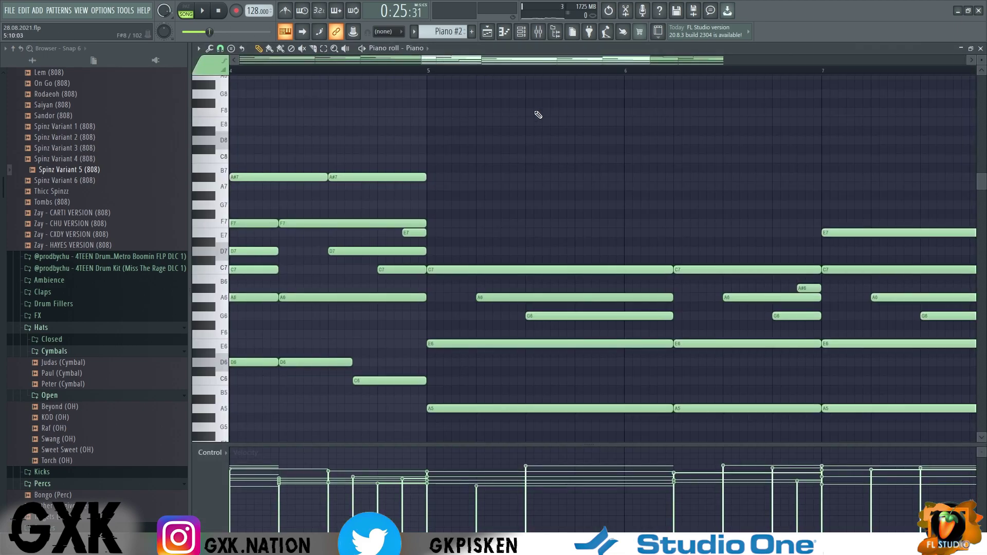
{"action": "key", "text": "ctrl+a"}
{"action": "key", "text": "ctrl+Up"}
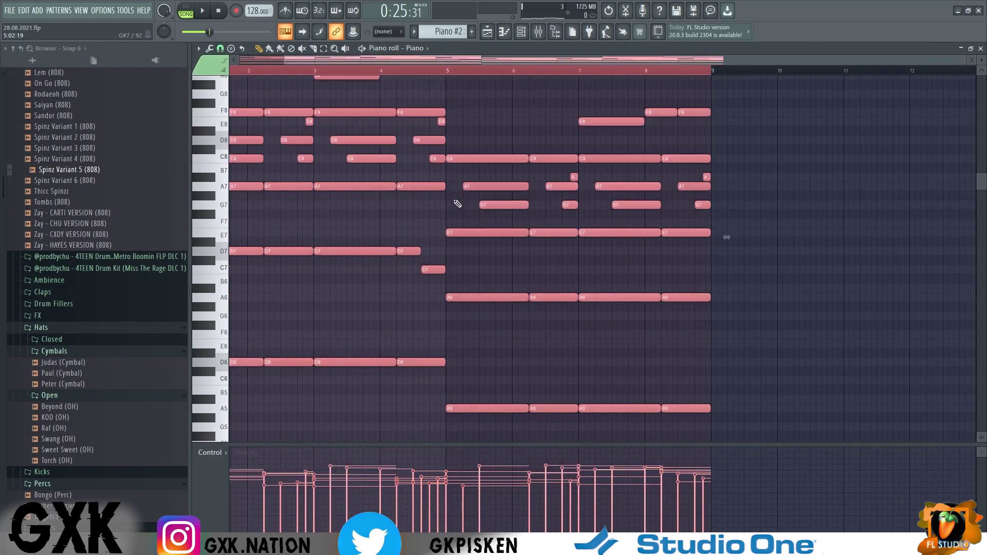
{"action": "left_click", "coordinate": [487, 32]}
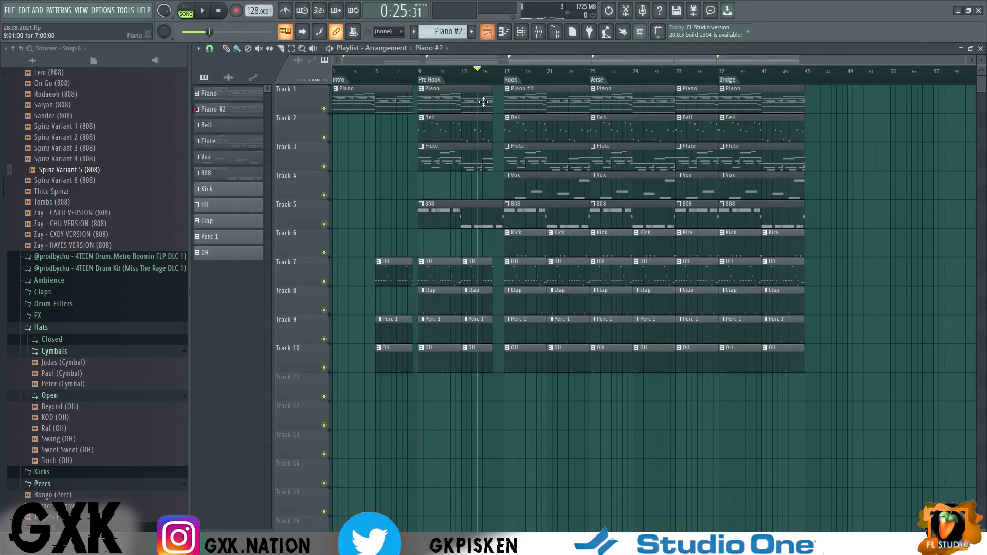
- Rename the Hook's unique piano pattern as Piano UP
{"action": "left_click", "coordinate": [512, 95]}
{"action": "left_click", "coordinate": [524, 128]}
{"action": "type", "text": "Piano UP"}
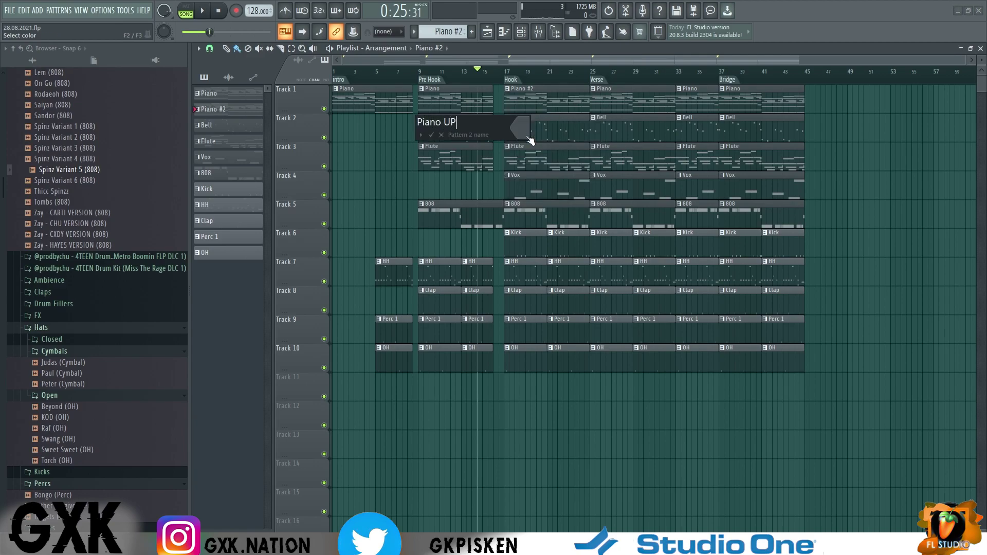
{"action": "key", "text": "Return"}
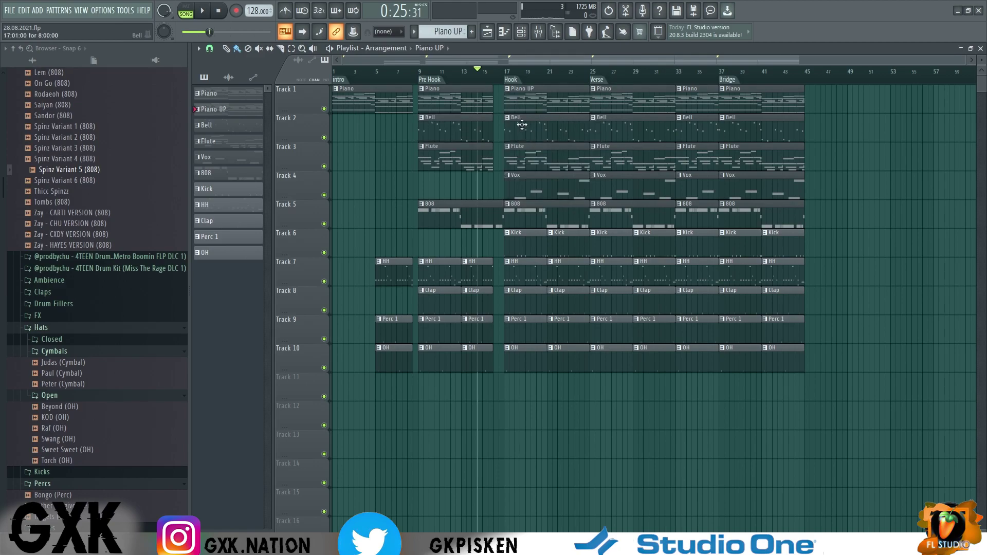
- Change the colour of the Piano UP pattern to magenta
{"action": "left_click", "coordinate": [511, 91]}
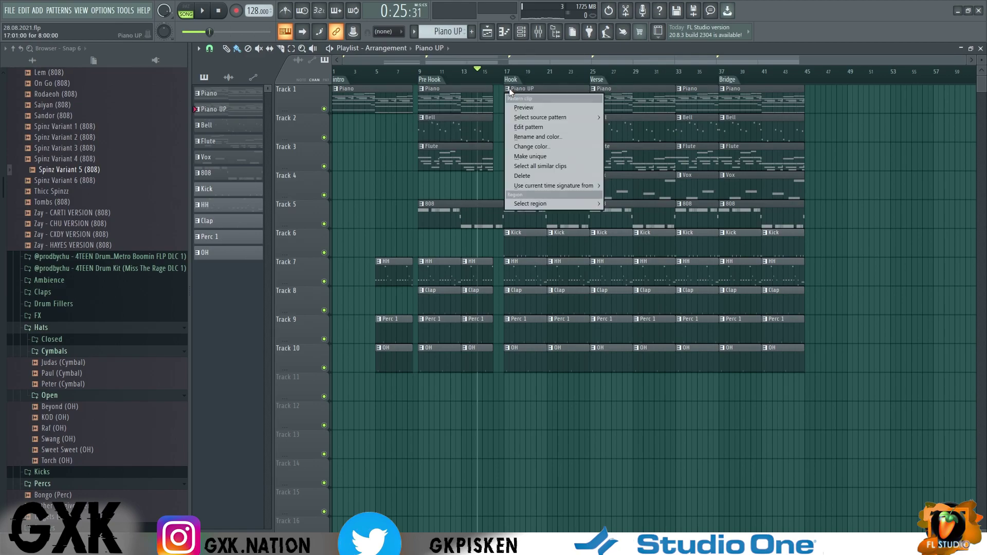
{"action": "left_click", "coordinate": [535, 136]}
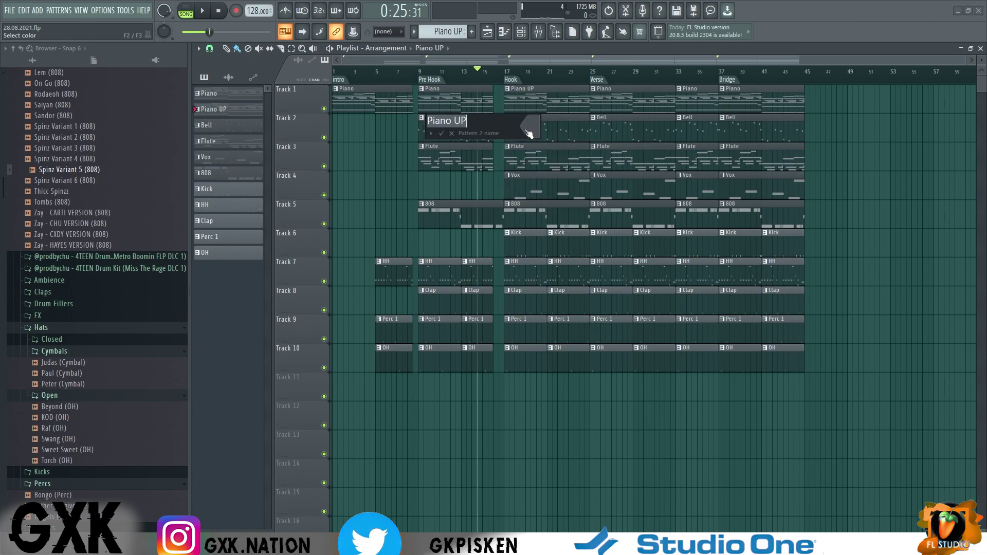
{"action": "left_click", "coordinate": [672, 294]}
{"action": "left_click", "coordinate": [672, 295]}
{"action": "key", "text": "Return"}
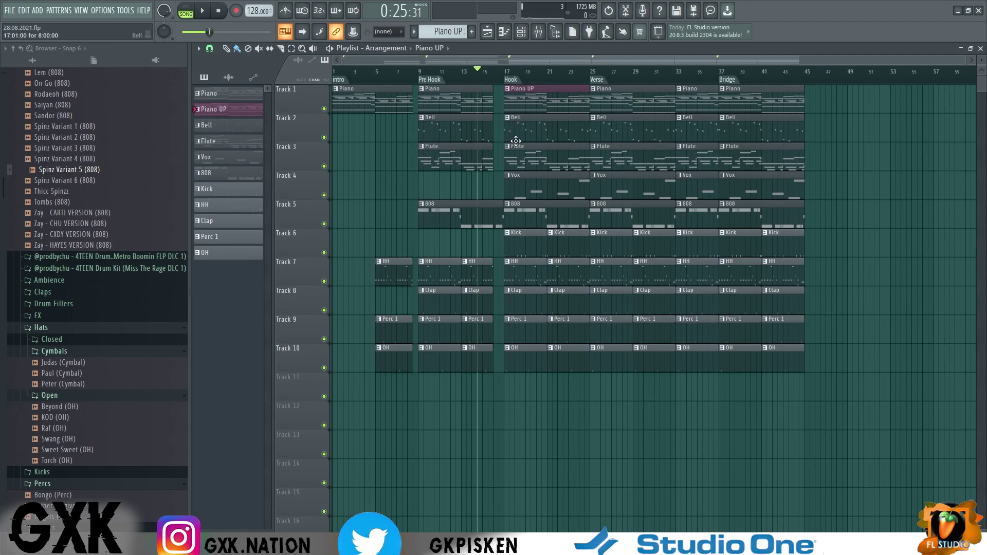
- Play the end of the Pre Hook into the Hook to check the transposed piano
{"action": "key", "text": "space"}
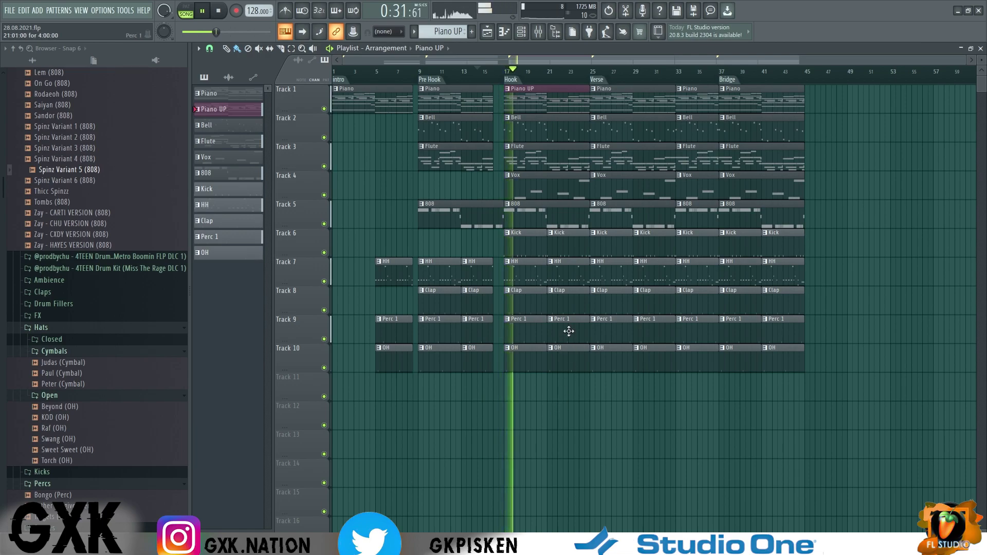
{"action": "key", "text": "space"}
- Make the Pre Hook's 808 clip unique and give its new pattern a random purple colour
{"action": "right_click", "coordinate": [419, 204]}
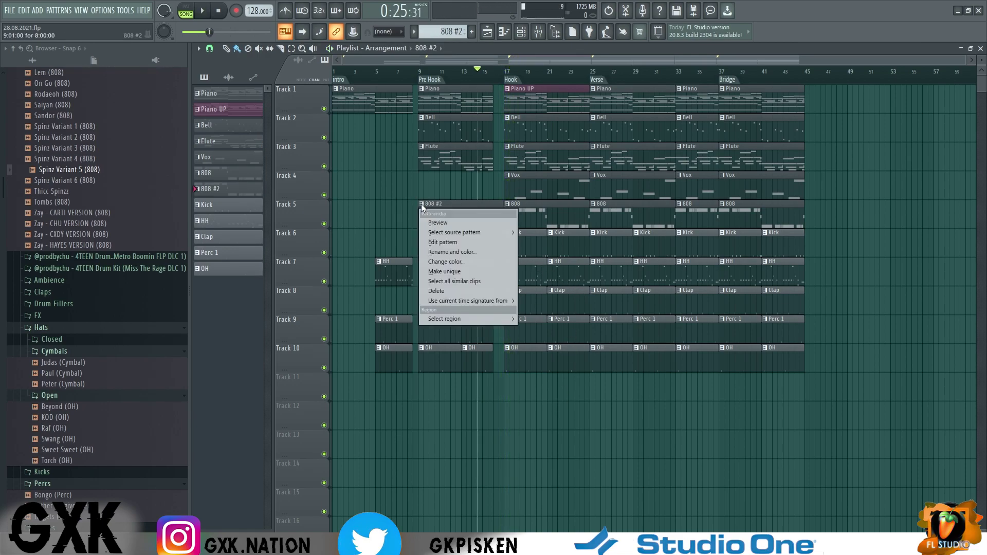
{"action": "left_click", "coordinate": [445, 272]}
{"action": "left_click", "coordinate": [444, 238]}
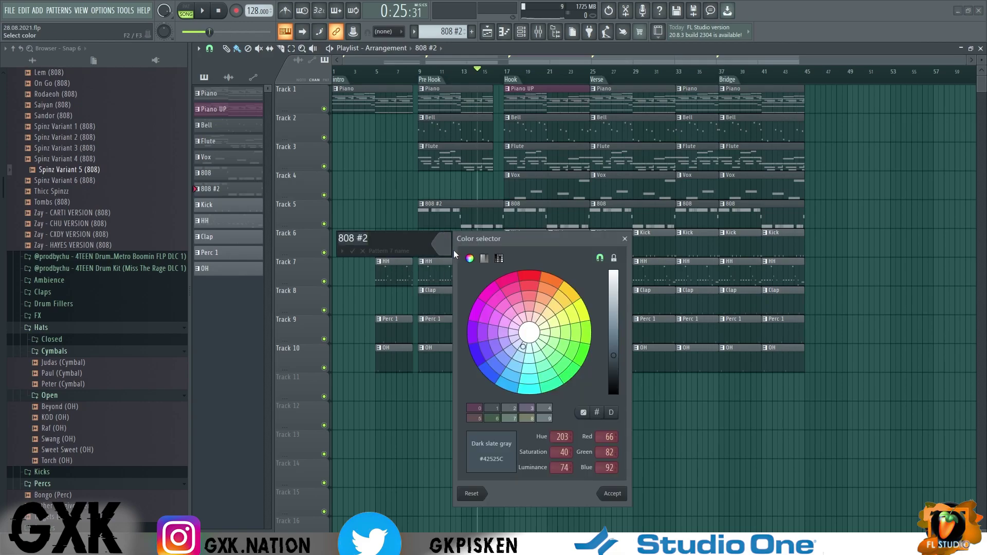
{"action": "left_click", "coordinate": [584, 414]}
{"action": "left_click", "coordinate": [619, 493]}
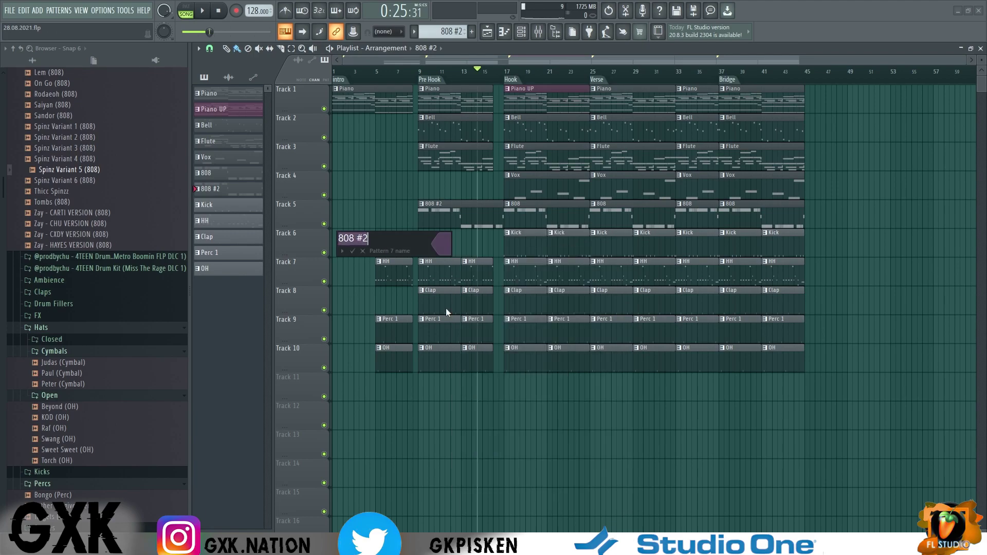
{"action": "key", "text": "Return"}
- In the unique 808 pattern, add short slide notes at A5, A5 and C6 over the starts of the last three notes in bar 8
{"action": "key", "text": "F7"}
{"action": "scroll", "coordinate": [670, 257], "scroll_direction": "down", "scroll_amount": 4}
{"action": "scroll", "coordinate": [776, 251], "scroll_direction": "up", "scroll_amount": 1}
{"action": "scroll", "coordinate": [668, 266], "scroll_direction": "up", "scroll_amount": 3}
{"action": "scroll", "coordinate": [670, 271], "scroll_direction": "up", "scroll_amount": 2}
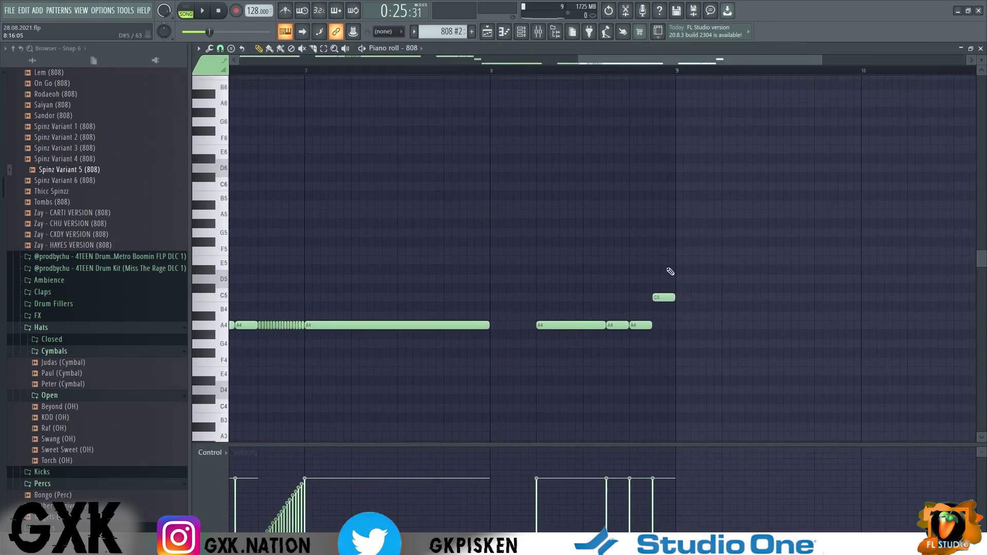
{"action": "left_click", "coordinate": [609, 169]}
{"action": "scroll", "coordinate": [622, 202], "scroll_direction": "up", "scroll_amount": 4}
{"action": "left_click_drag", "start_coordinate": [646, 170], "coordinate": [570, 214]}
{"action": "left_click", "coordinate": [652, 214]}
{"action": "left_click", "coordinate": [734, 186]}
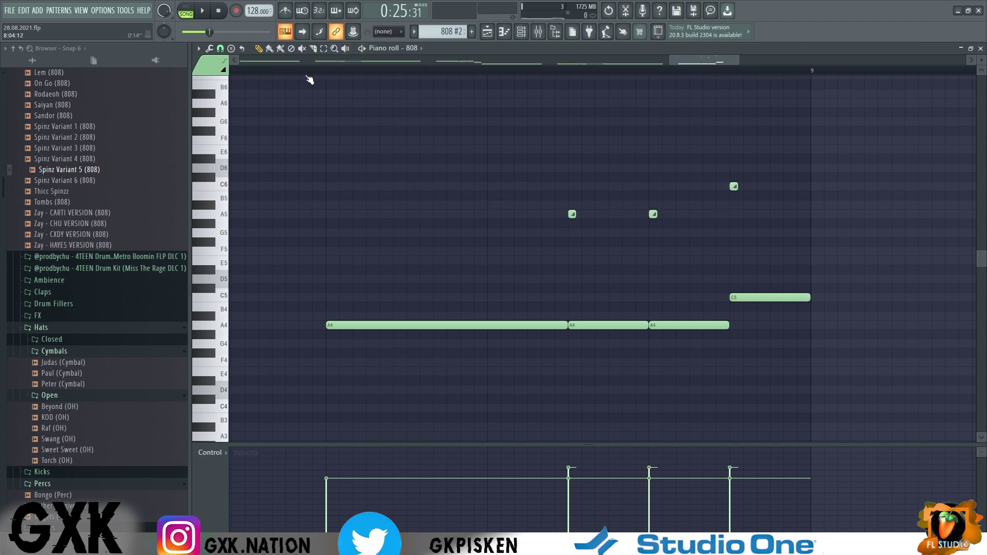
- Audition the slides and add a fourth slide note at F5, midway through the final C5 note
{"action": "key", "text": "space"}
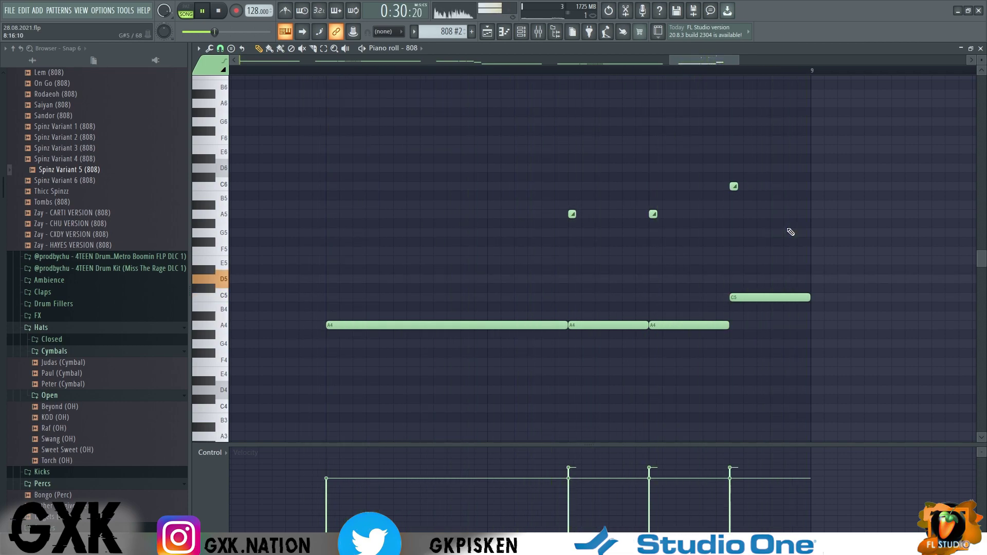
{"action": "key", "text": "space"}
{"action": "left_click", "coordinate": [692, 94]}
{"action": "key", "text": "space"}
{"action": "left_click", "coordinate": [692, 103]}
{"action": "key", "text": "space"}
{"action": "right_click", "coordinate": [691, 95]}
{"action": "key", "text": "space"}
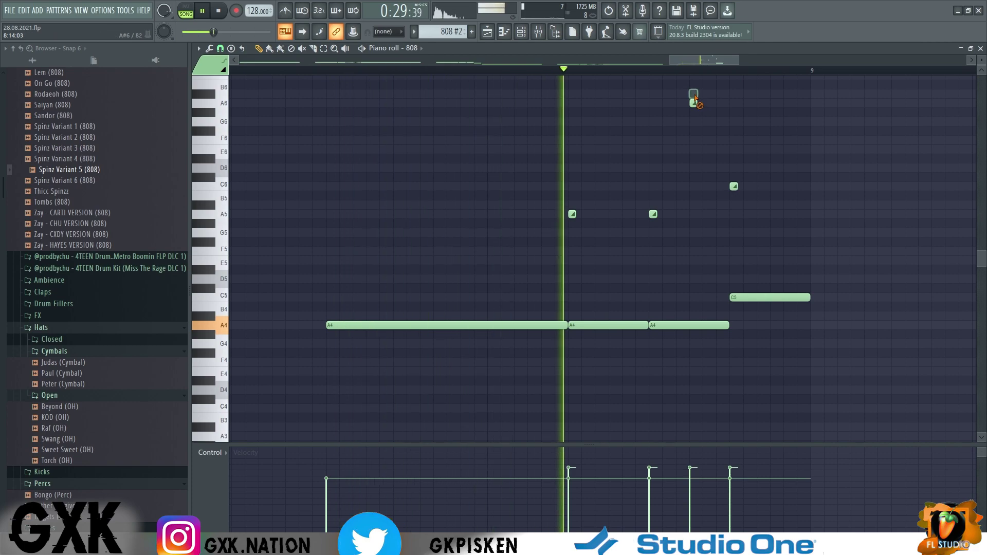
{"action": "left_click_drag", "start_coordinate": [693, 103], "coordinate": [771, 257]}
{"action": "key", "text": "space"}
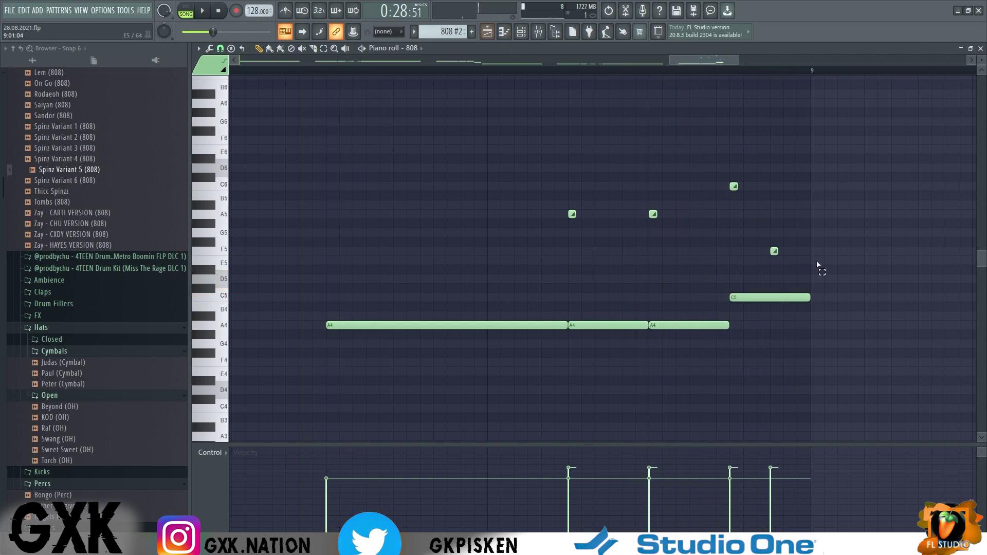
- Pan the four 808 slide notes alternately hard right and hard left
{"action": "left_click", "coordinate": [210, 453]}
{"action": "left_click", "coordinate": [219, 465]}
{"action": "left_click_drag", "start_coordinate": [572, 491], "coordinate": [577, 403]}
{"action": "left_click_drag", "start_coordinate": [653, 495], "coordinate": [655, 545]}
{"action": "left_click_drag", "start_coordinate": [740, 488], "coordinate": [744, 396]}
{"action": "key", "text": "space"}
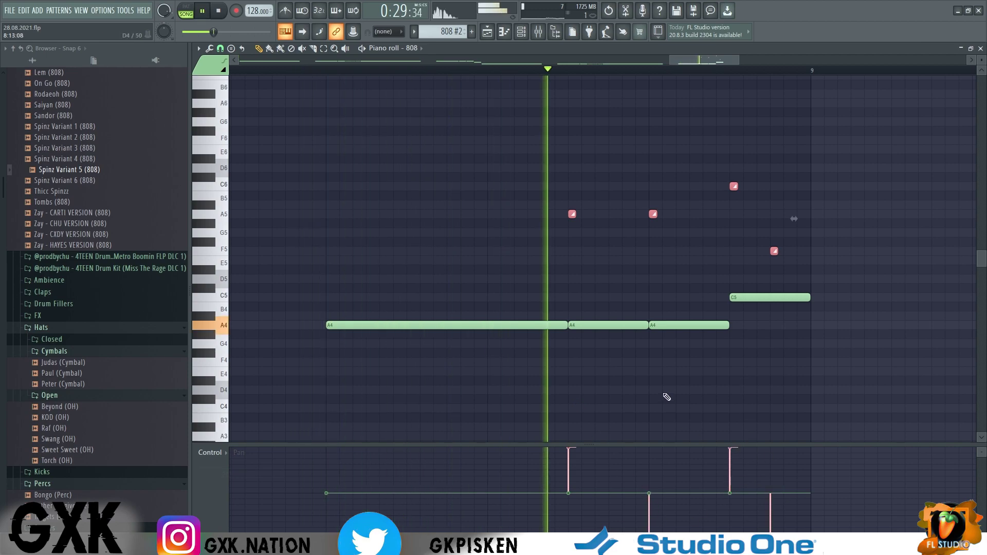
- Clear the note selection and lengthen the F5 slide note, playing the pattern to check the panned slides
{"action": "key", "text": "space"}
{"action": "key", "text": "space"}
{"action": "left_click", "coordinate": [800, 266], "text": "ctrl"}
{"action": "key", "text": "space"}
{"action": "key", "text": "space"}
{"action": "left_click_drag", "start_coordinate": [777, 252], "coordinate": [788, 252]}
{"action": "key", "text": "space"}
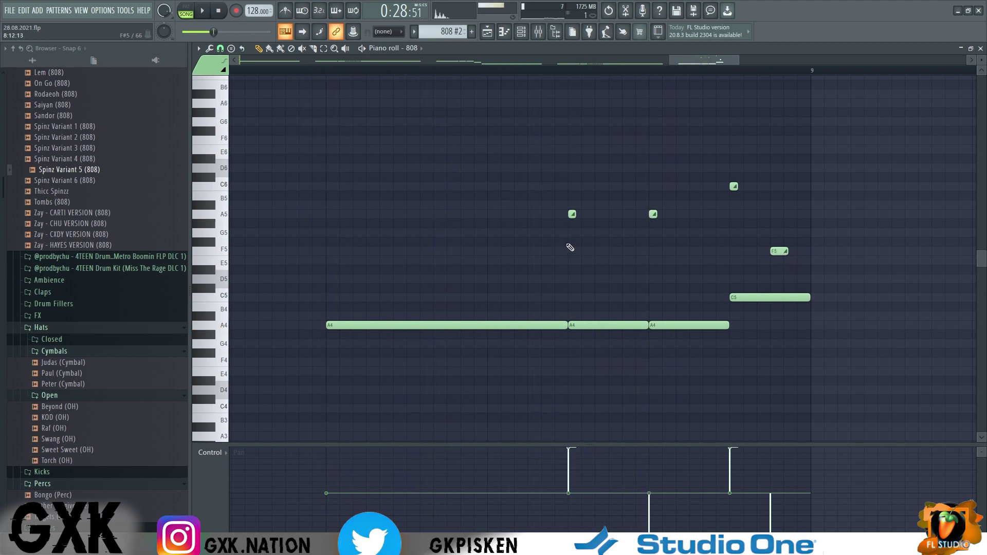
- Try different lengths for the first A5 slide note, leaving it slightly longer than the second, and audition the result
{"action": "left_click_drag", "start_coordinate": [575, 214], "coordinate": [609, 218]}
{"action": "key", "text": "space"}
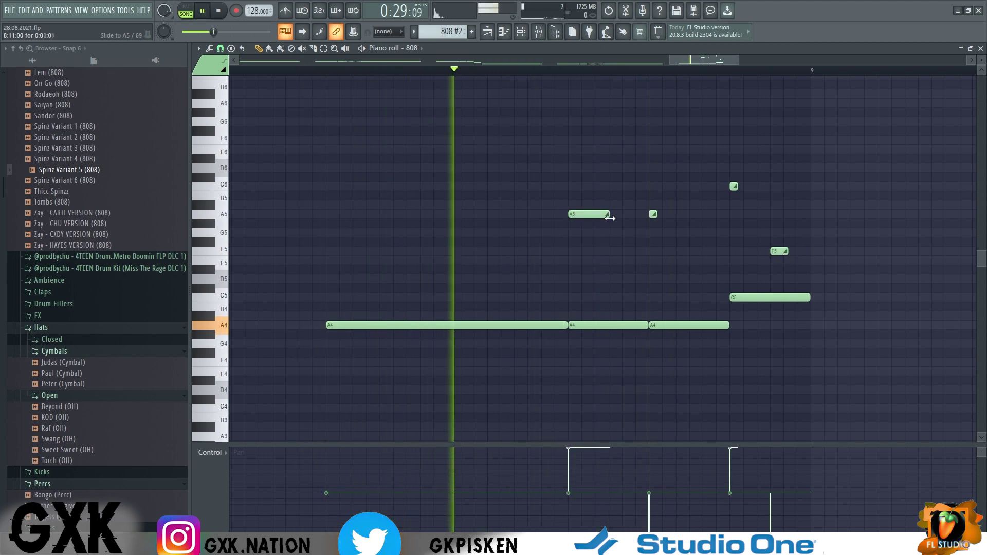
{"action": "left_click_drag", "start_coordinate": [610, 218], "coordinate": [570, 215]}
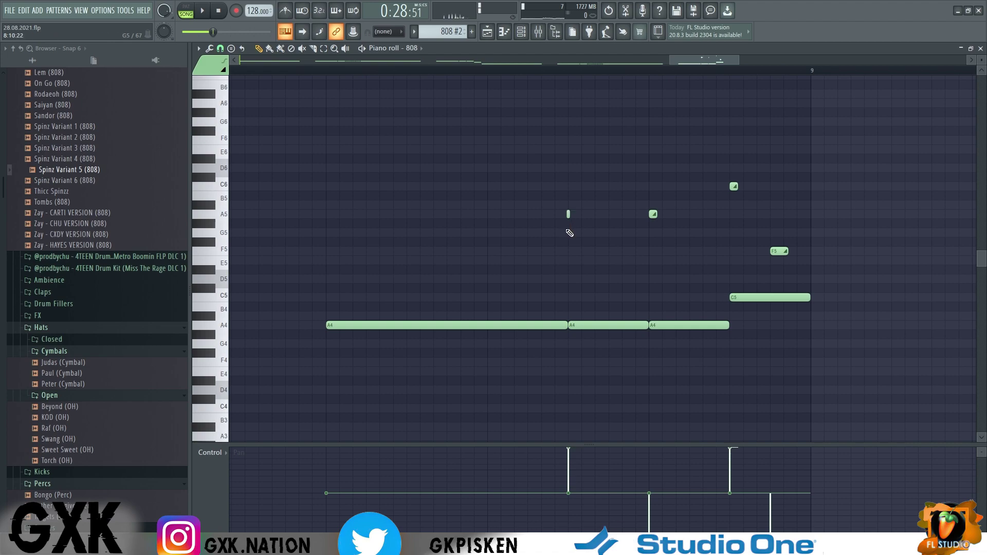
{"action": "key", "text": "space"}
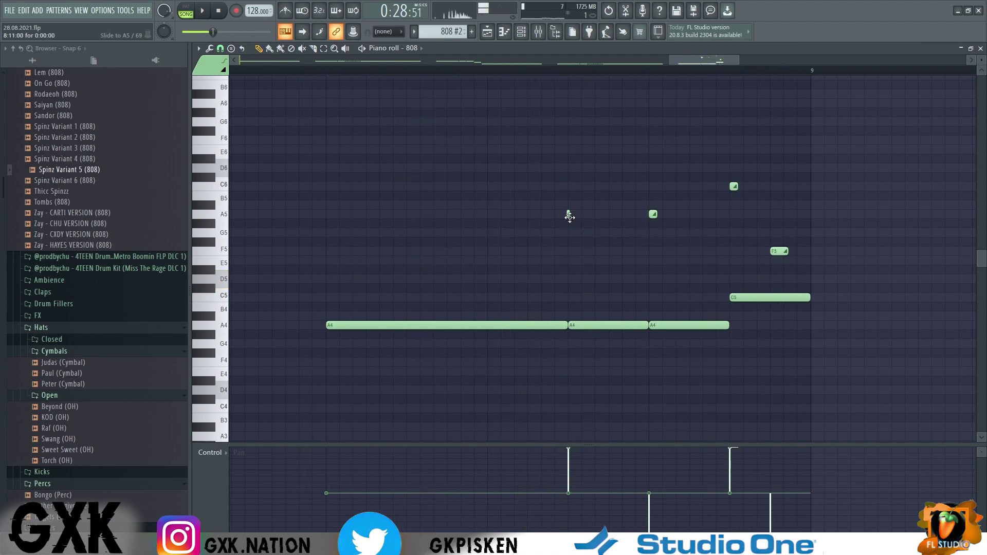
{"action": "right_click", "coordinate": [569, 215]}
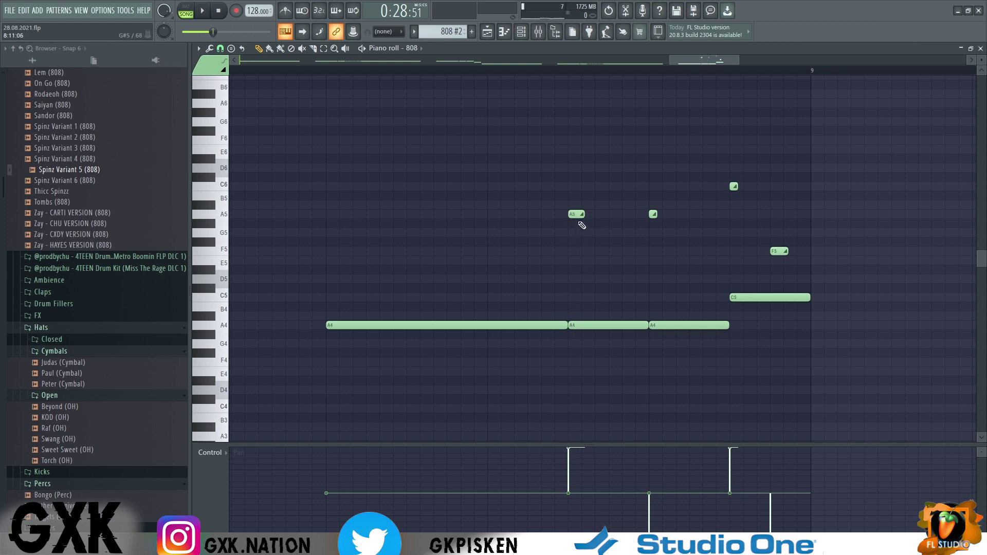
{"action": "key", "text": "space"}
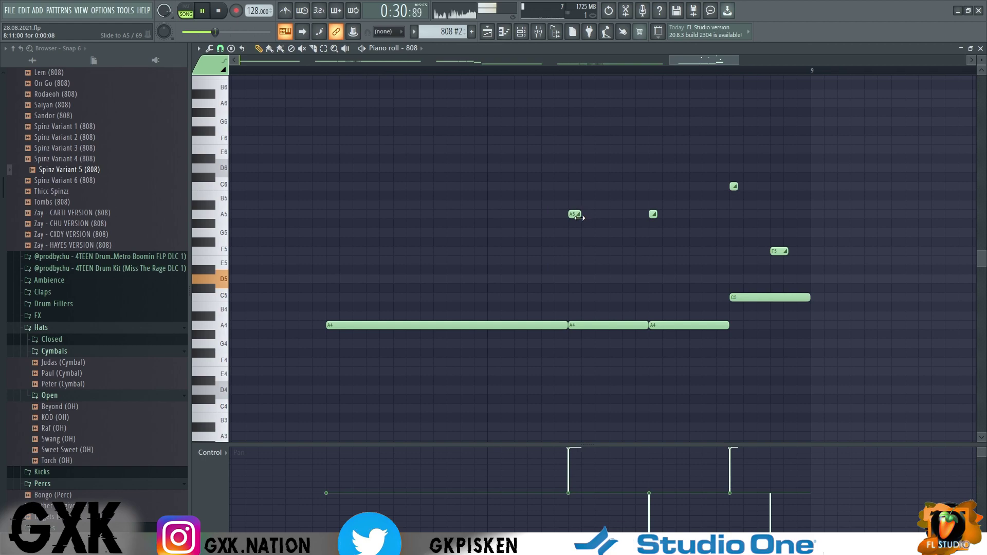
- Return to the playlist and play the end of the Pre Hook into the Hook to check the new 808 slides
{"action": "left_click", "coordinate": [486, 33]}
{"action": "left_click", "coordinate": [478, 74]}
{"action": "key", "text": "space"}
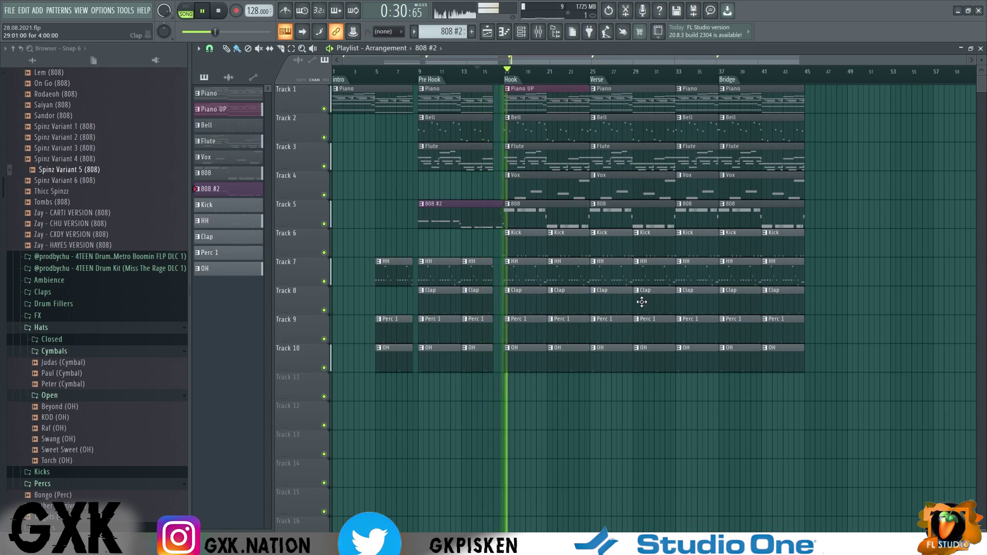
{"action": "scroll", "coordinate": [627, 325], "scroll_direction": "up", "scroll_amount": 2}
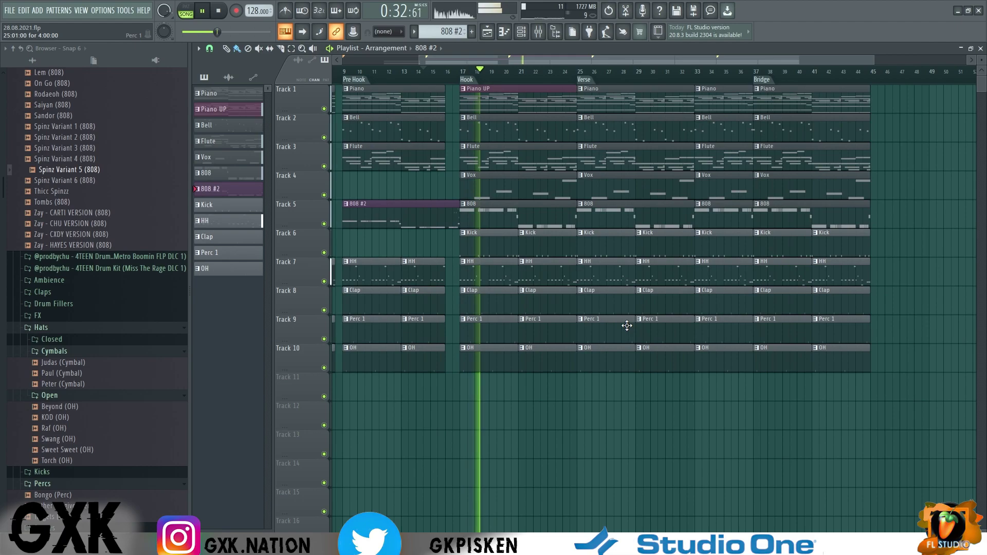
{"action": "scroll", "coordinate": [626, 326], "scroll_direction": "down", "scroll_amount": 2}
{"action": "key", "text": "space"}
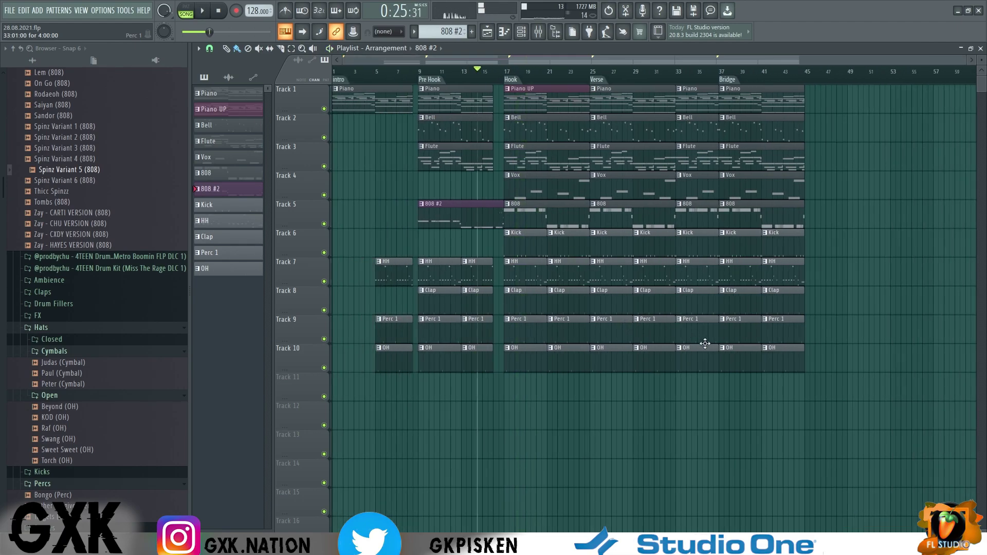
- Place the playhead at about bar 23, near the end of the Hook
{"action": "scroll", "coordinate": [704, 343], "scroll_direction": "up", "scroll_amount": 1}
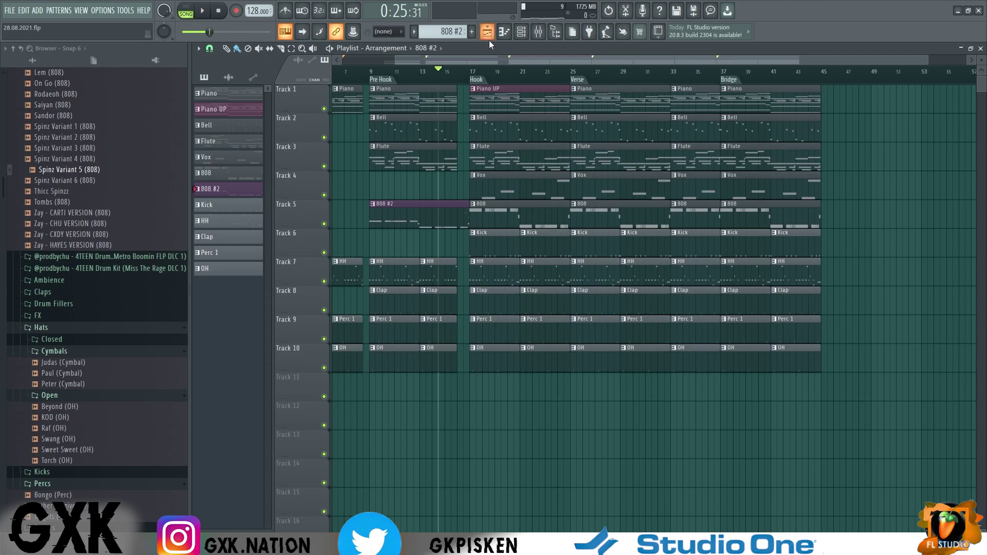
{"action": "left_click", "coordinate": [567, 79]}
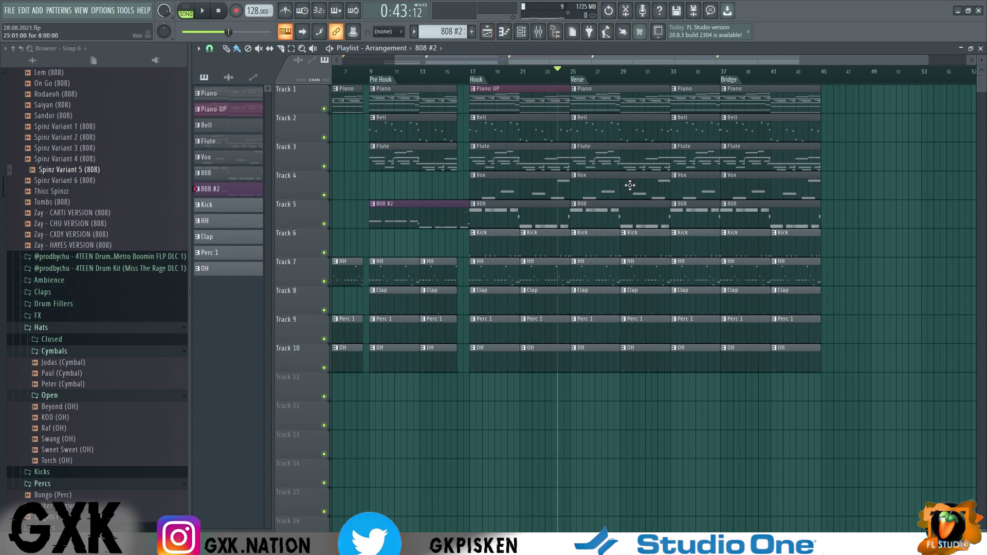
{"action": "scroll", "coordinate": [633, 197], "scroll_direction": "down", "scroll_amount": 2}
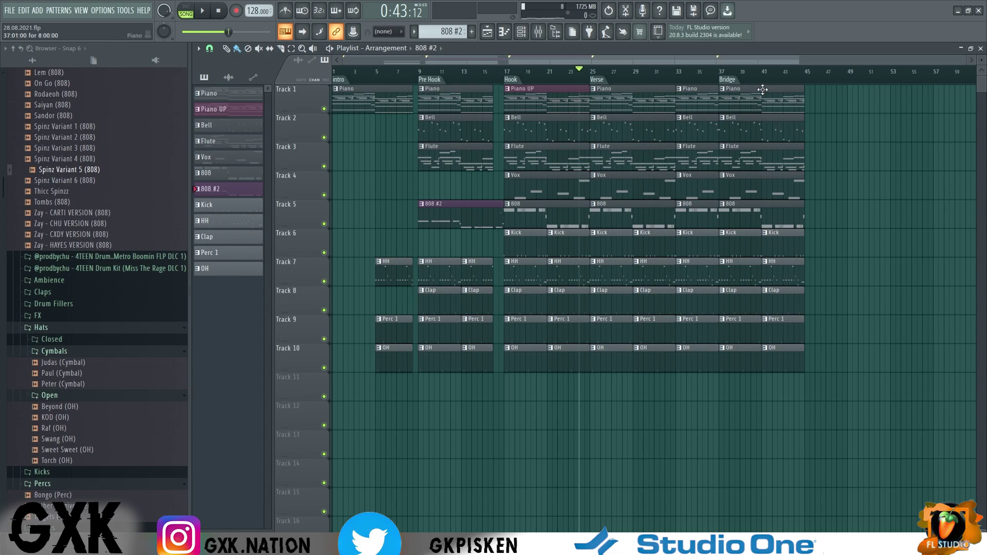
{"action": "left_click_drag", "start_coordinate": [858, 457], "coordinate": [691, 425]}
{"action": "left_click", "coordinate": [508, 72]}
{"action": "left_click", "coordinate": [570, 72]}
{"action": "scroll", "coordinate": [596, 206], "scroll_direction": "up", "scroll_amount": 3}
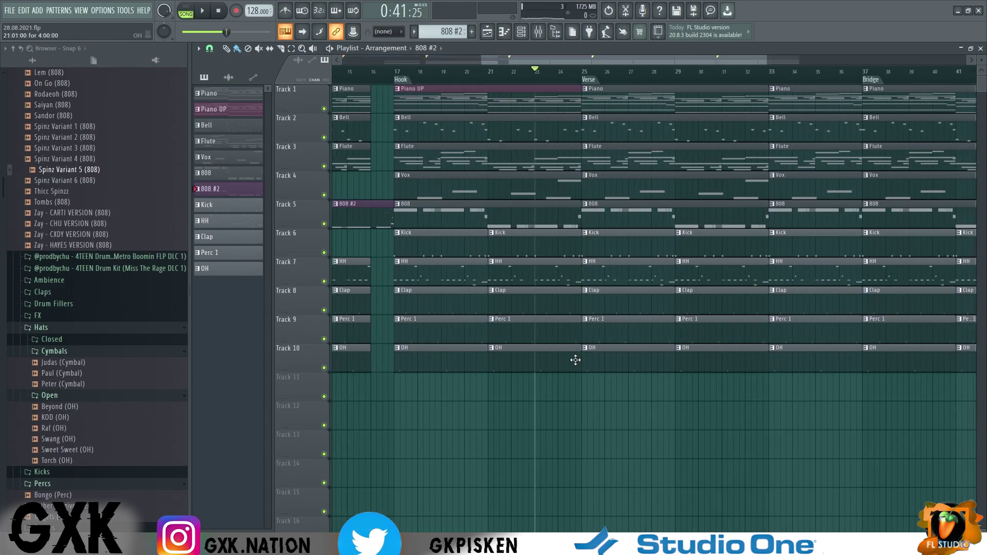
{"action": "scroll", "coordinate": [534, 82], "scroll_direction": "down", "scroll_amount": 2}
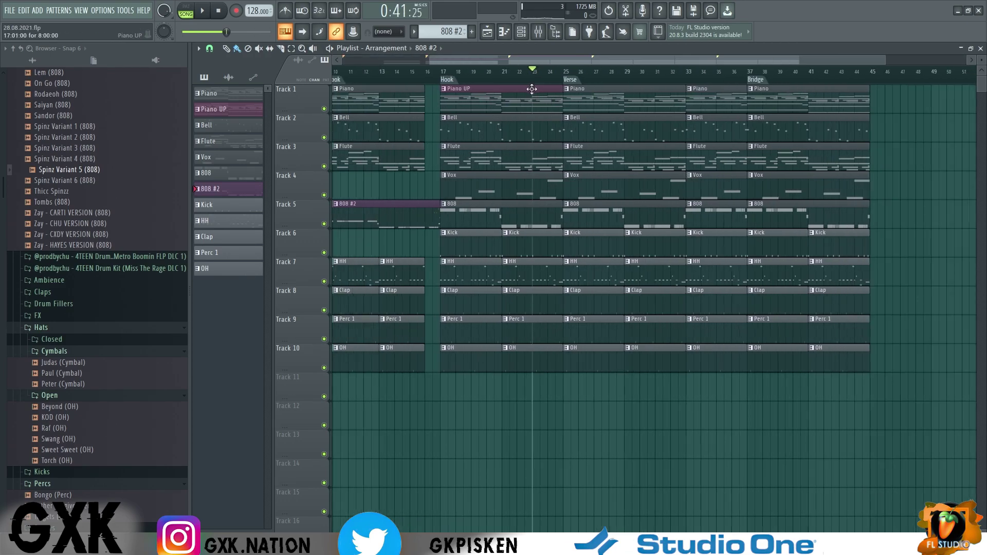
{"action": "scroll", "coordinate": [550, 104], "scroll_direction": "down", "scroll_amount": 2}
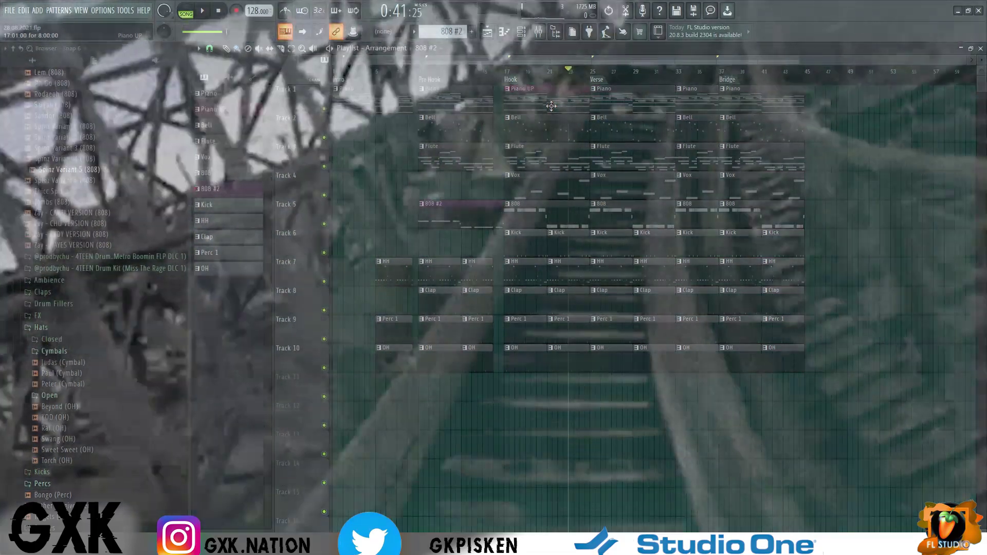
- Trim the Hook's last Kick, HH, Clap, Perc 1 and OH clips to end at bar 24 and play the gap
{"action": "scroll", "coordinate": [551, 106], "scroll_direction": "up", "scroll_amount": 3}
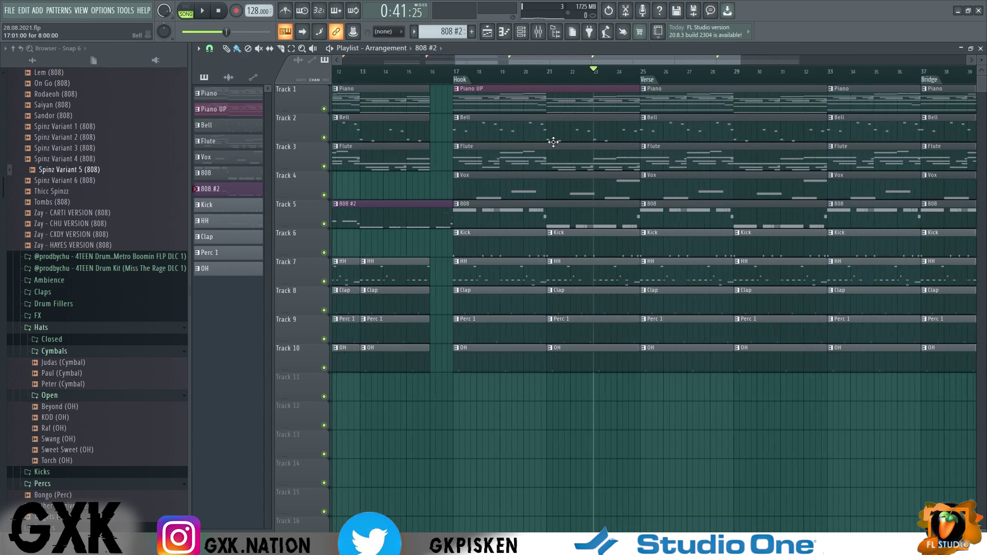
{"action": "left_click_drag", "start_coordinate": [632, 351], "coordinate": [634, 247]}
{"action": "key", "text": "space"}
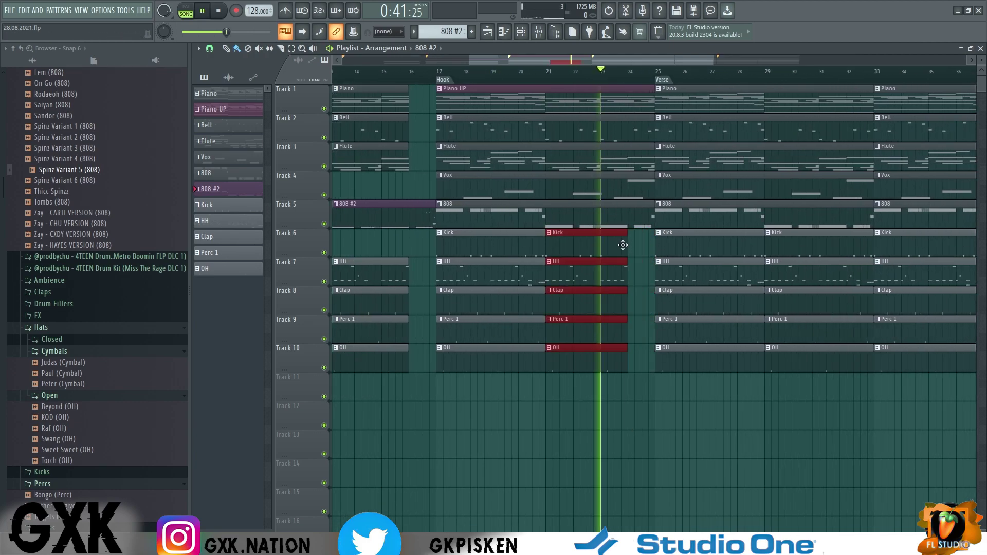
{"action": "scroll", "coordinate": [637, 283], "scroll_direction": "down", "scroll_amount": 2}
{"action": "scroll", "coordinate": [636, 286], "scroll_direction": "up", "scroll_amount": 1}
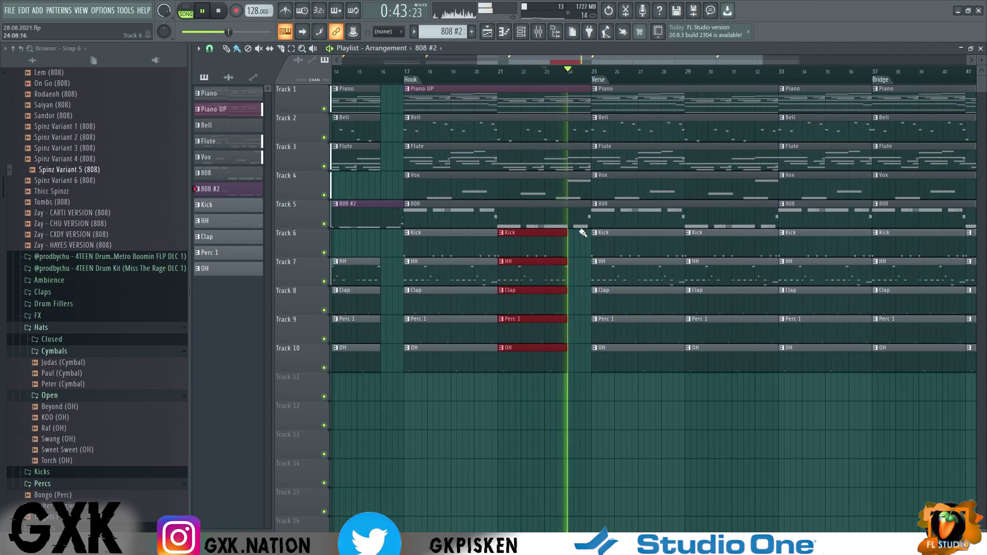
{"action": "key", "text": "space"}
- Trim the Hook's Piano UP, Bell and Flute clips to end at bar 24 and play the transition
{"action": "left_click_drag", "start_coordinate": [584, 169], "coordinate": [567, 97]}
{"action": "key", "text": "space"}
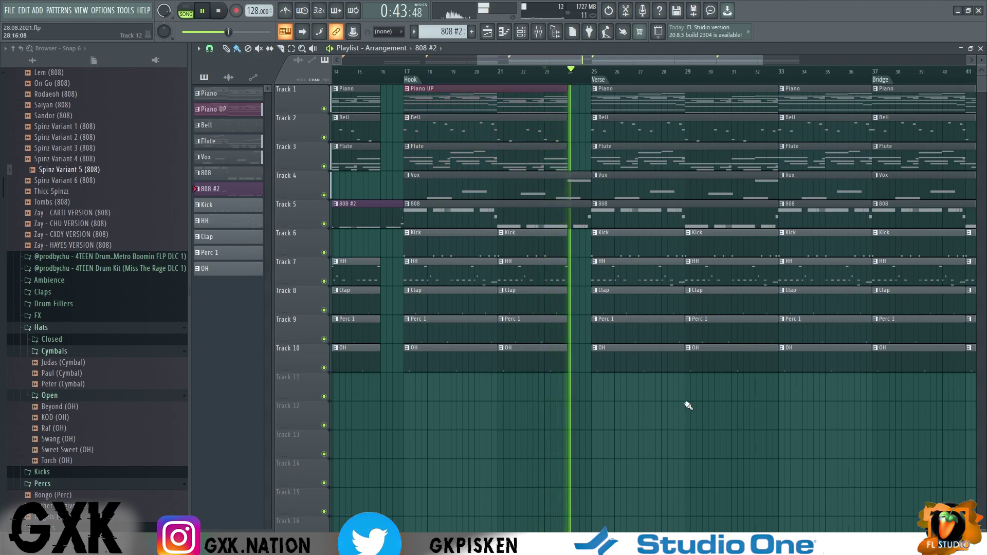
{"action": "key", "text": "space"}
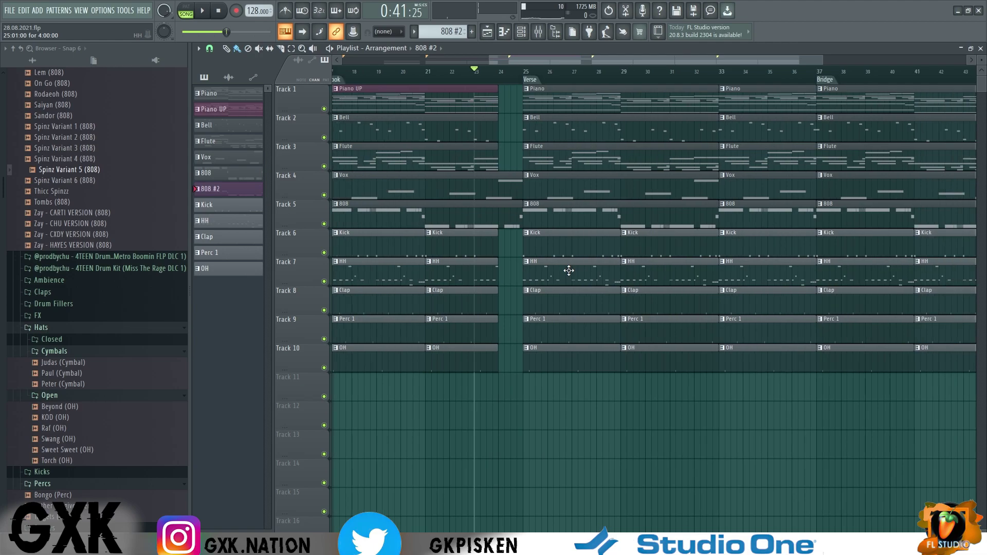
- Remove the Kick, Perc 1, OH and Clap clips from bars 25 to 33 of the Verse
{"action": "scroll", "coordinate": [569, 270], "scroll_direction": "down", "scroll_amount": 1}
{"action": "right_click", "coordinate": [582, 252]}
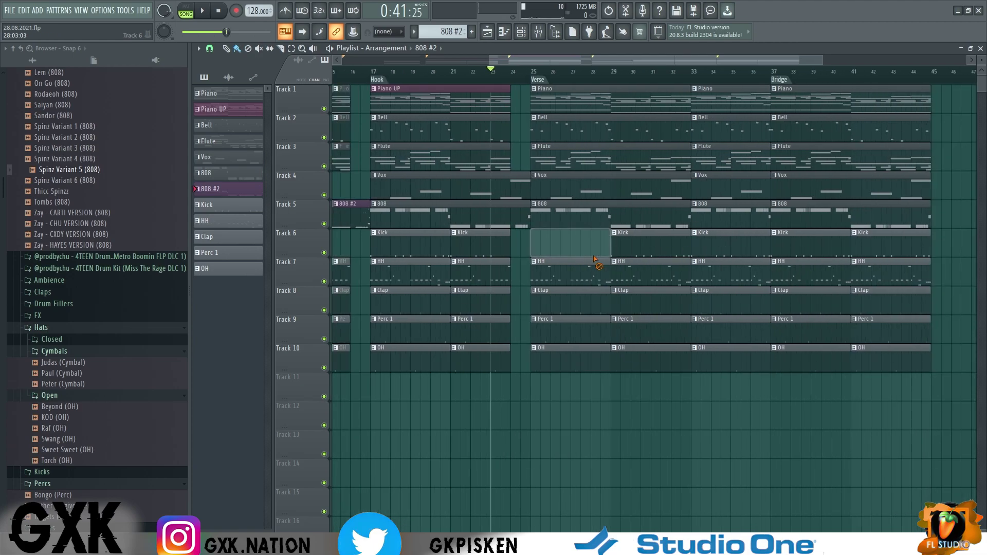
{"action": "right_click", "coordinate": [633, 252]}
{"action": "right_click", "coordinate": [563, 341]}
{"action": "right_click", "coordinate": [567, 360]}
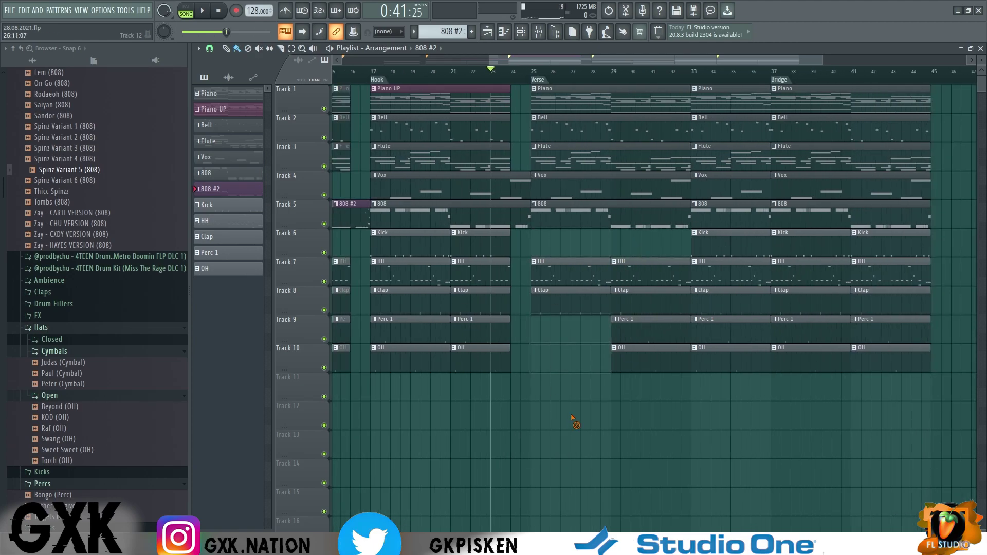
{"action": "right_click", "coordinate": [630, 360]}
{"action": "right_click", "coordinate": [620, 337]}
{"action": "right_click", "coordinate": [567, 303]}
{"action": "right_click", "coordinate": [632, 303]}
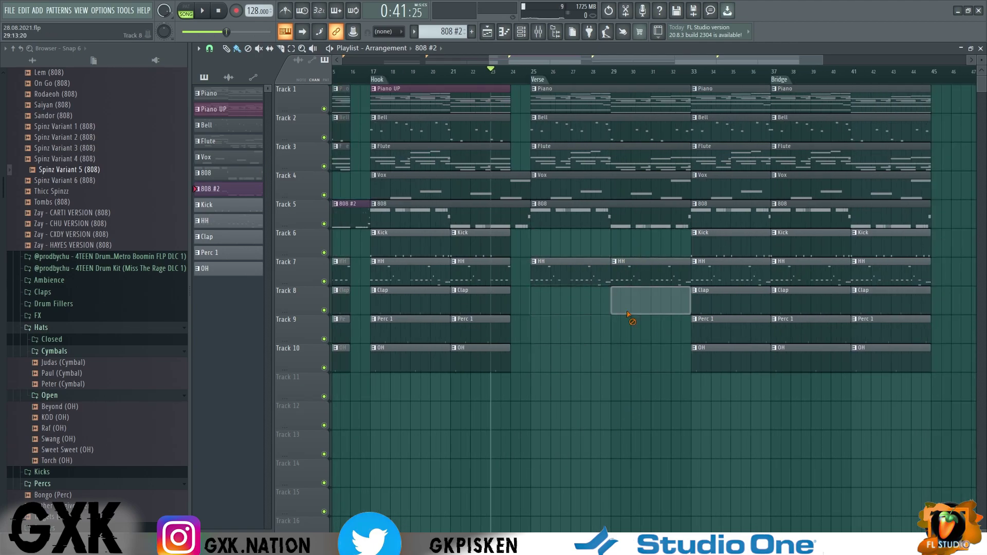
- Remove the Bell, Flute and Vox clips from the start of the Verse and play the transition from the Hook
{"action": "right_click", "coordinate": [573, 136]}
{"action": "right_click", "coordinate": [572, 159]}
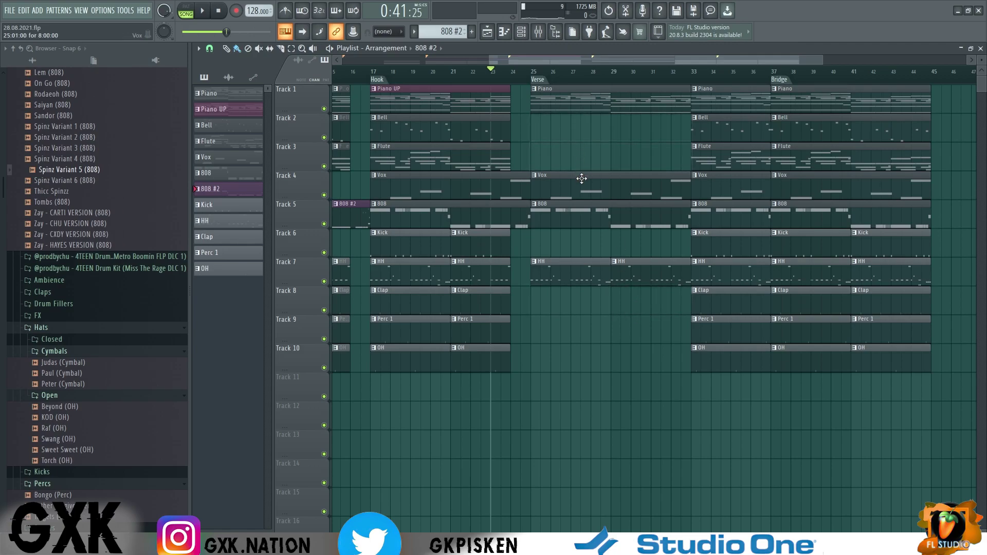
{"action": "right_click", "coordinate": [572, 187]}
{"action": "key", "text": "space"}
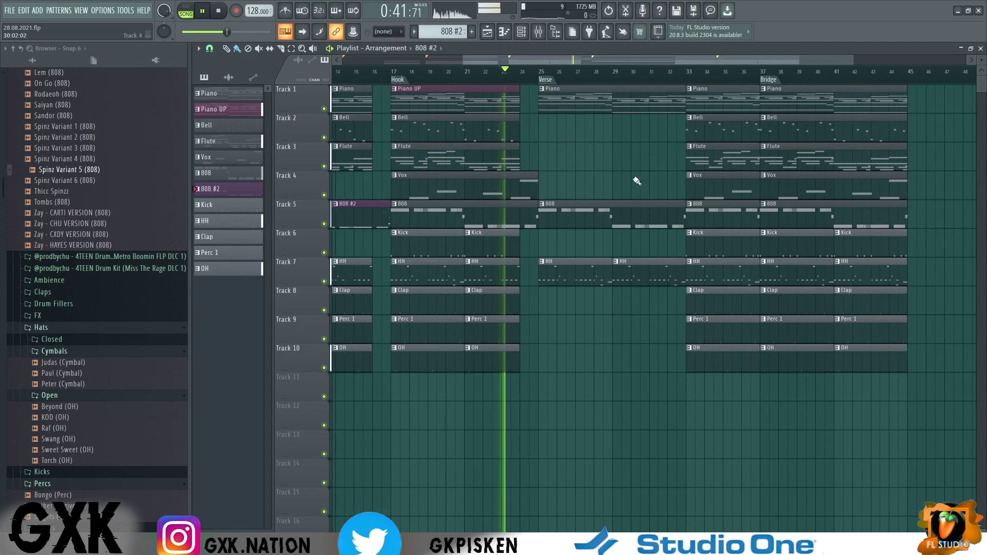
- Copy the Clap clip to bars 25 and 29 of the Verse and save the project
{"action": "scroll", "coordinate": [656, 221], "scroll_direction": "down", "scroll_amount": 2}
{"action": "scroll", "coordinate": [755, 272], "scroll_direction": "up", "scroll_amount": 1}
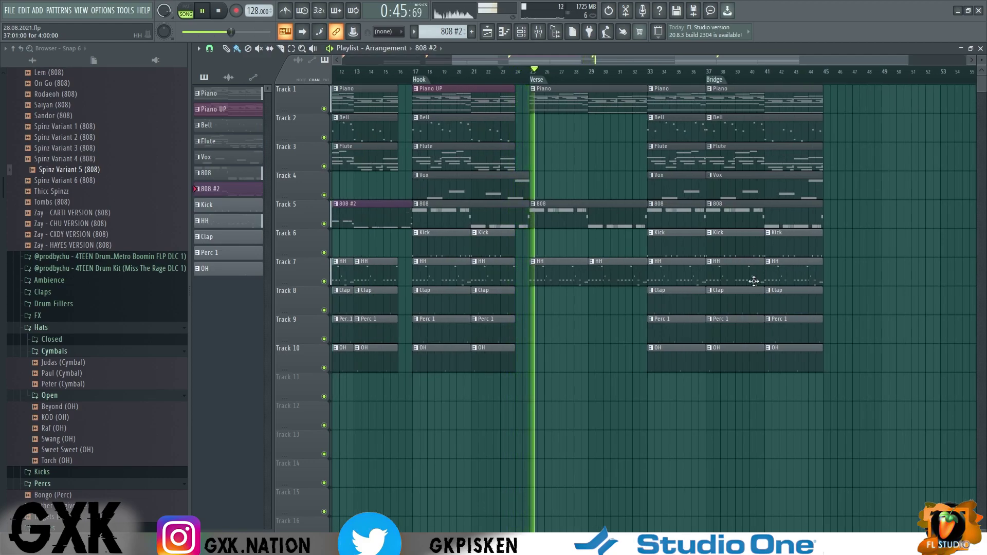
{"action": "scroll", "coordinate": [684, 290], "scroll_direction": "up", "scroll_amount": 1}
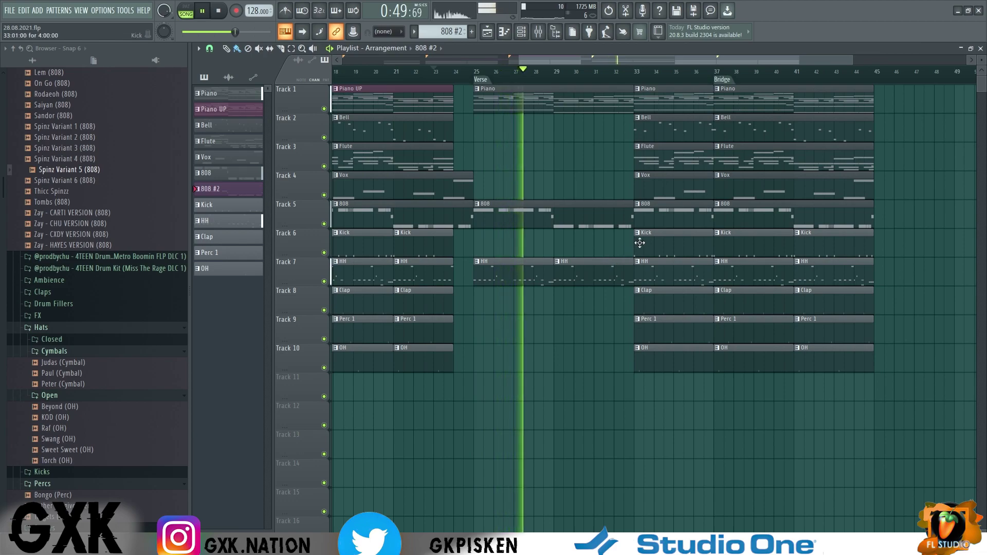
{"action": "key", "text": "space"}
{"action": "left_click_drag", "start_coordinate": [672, 301], "coordinate": [513, 320]}
{"action": "key", "text": "space"}
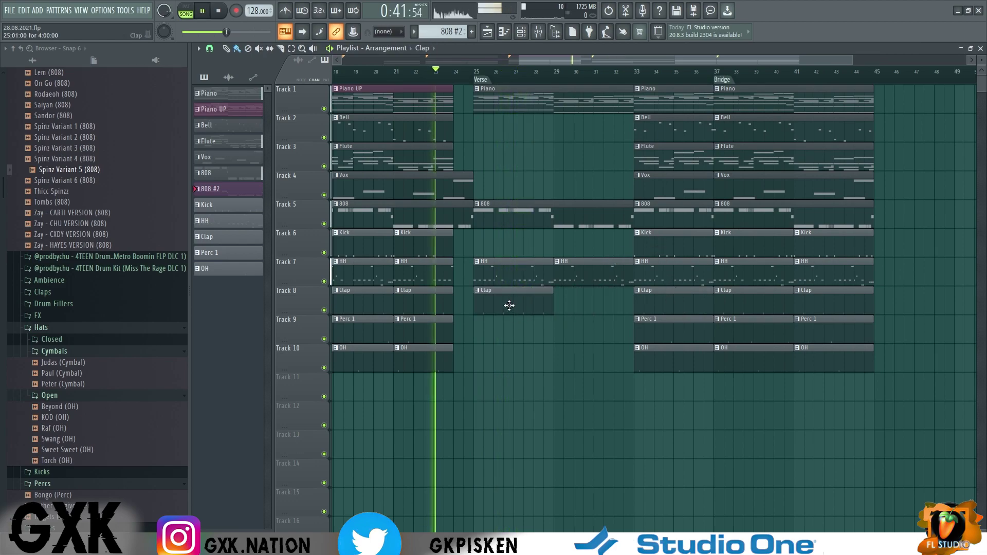
{"action": "left_click", "coordinate": [566, 304]}
{"action": "scroll", "coordinate": [594, 336], "scroll_direction": "down", "scroll_amount": 2}
{"action": "scroll", "coordinate": [669, 326], "scroll_direction": "up", "scroll_amount": 2}
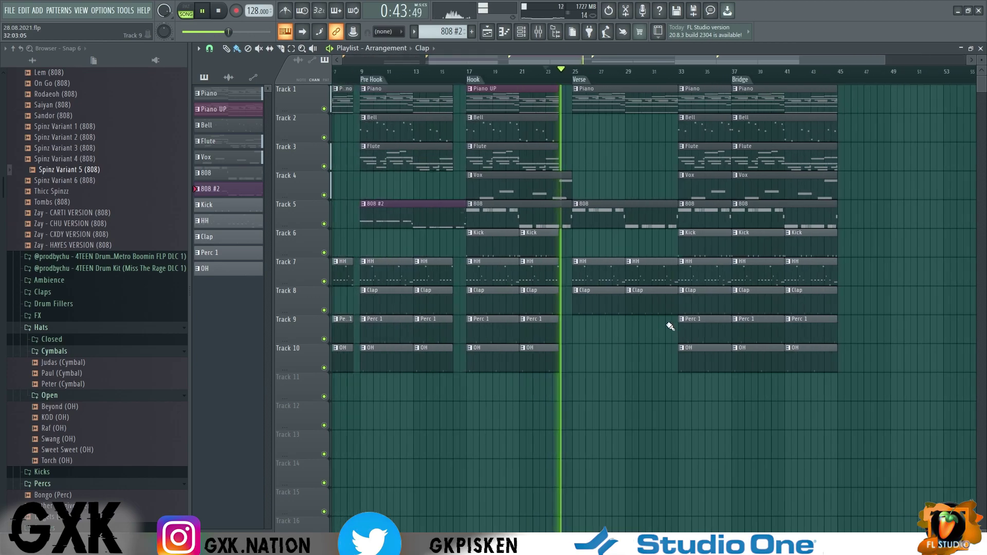
{"action": "key", "text": "ctrl+s"}
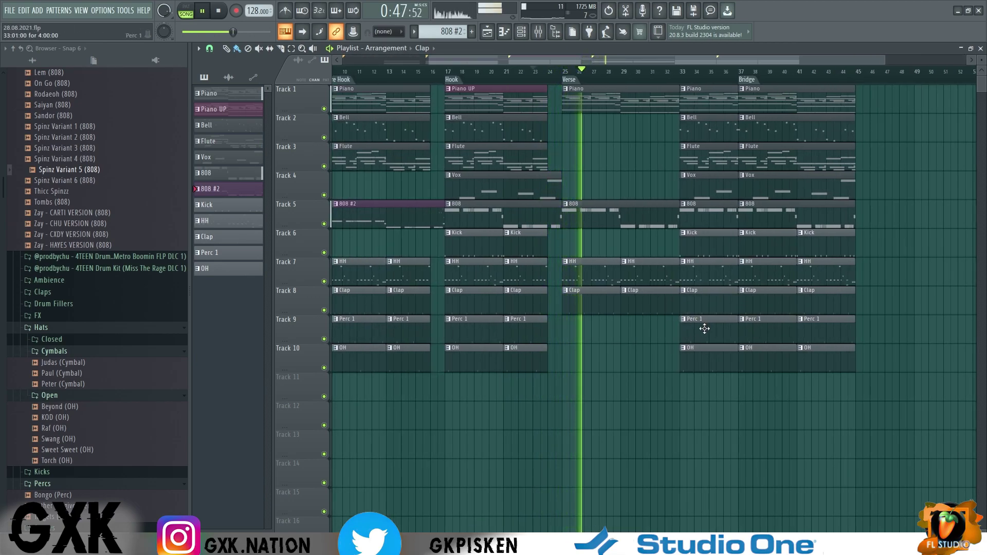
- Copy a Perc 1 clip to bar 25 of the Verse and remove the Perc 1 clip at bar 37
{"action": "left_click_drag", "start_coordinate": [622, 329], "coordinate": [593, 335]}
{"action": "key", "text": "space"}
{"action": "right_click", "coordinate": [762, 331]}
{"action": "scroll", "coordinate": [761, 334], "scroll_direction": "down", "scroll_amount": 2}
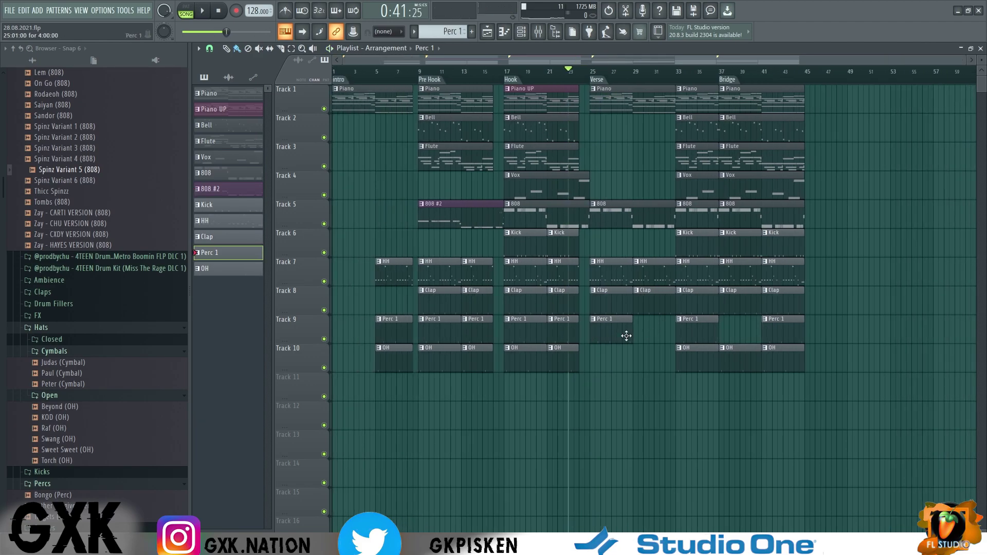
- Move the OH clip at bar 33 to bar 29 and remove the OH clip at bar 41
{"action": "left_click_drag", "start_coordinate": [677, 360], "coordinate": [653, 363]}
{"action": "right_click", "coordinate": [784, 358]}
{"action": "key", "text": "space"}
- Shorten the drum clips starting at bars 25, 29 and 33 so each block ends half a bar early, and play the transition
{"action": "scroll", "coordinate": [730, 342], "scroll_direction": "up", "scroll_amount": 2}
{"action": "scroll", "coordinate": [644, 293], "scroll_direction": "up", "scroll_amount": 1}
{"action": "left_click_drag", "start_coordinate": [652, 401], "coordinate": [646, 269]}
{"action": "key", "text": "space"}
{"action": "left_click_drag", "start_coordinate": [563, 356], "coordinate": [571, 269]}
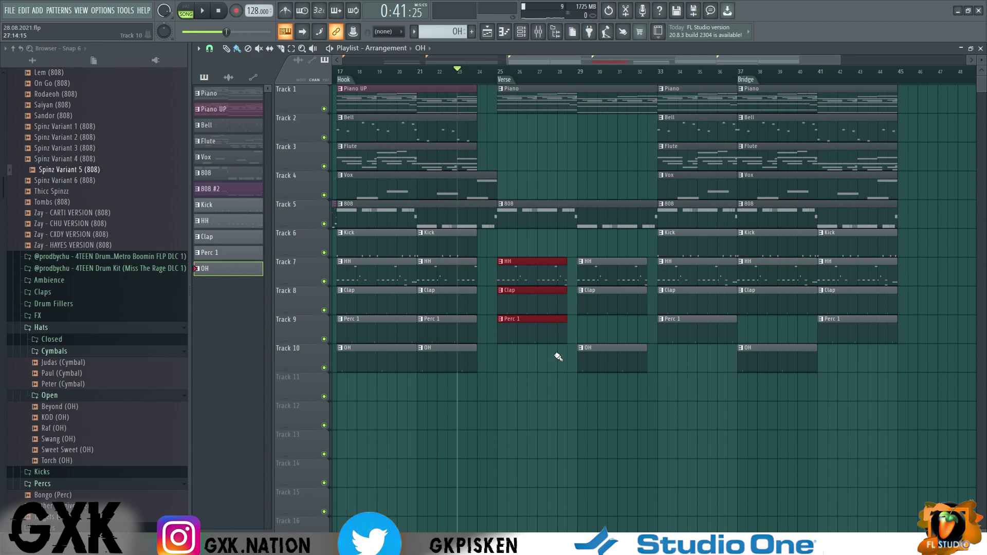
{"action": "left_click_drag", "start_coordinate": [703, 400], "coordinate": [717, 242]}
{"action": "key", "text": "space"}
{"action": "scroll", "coordinate": [772, 331], "scroll_direction": "down", "scroll_amount": 3}
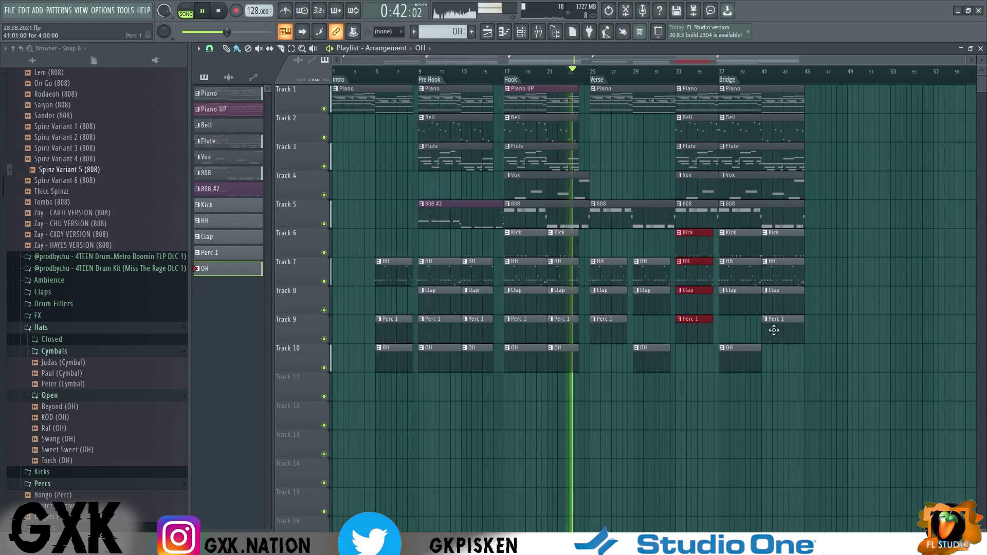
- Copy the Bell clip to bar 29 of the Verse
{"action": "left_click_drag", "start_coordinate": [655, 140], "coordinate": [581, 143]}
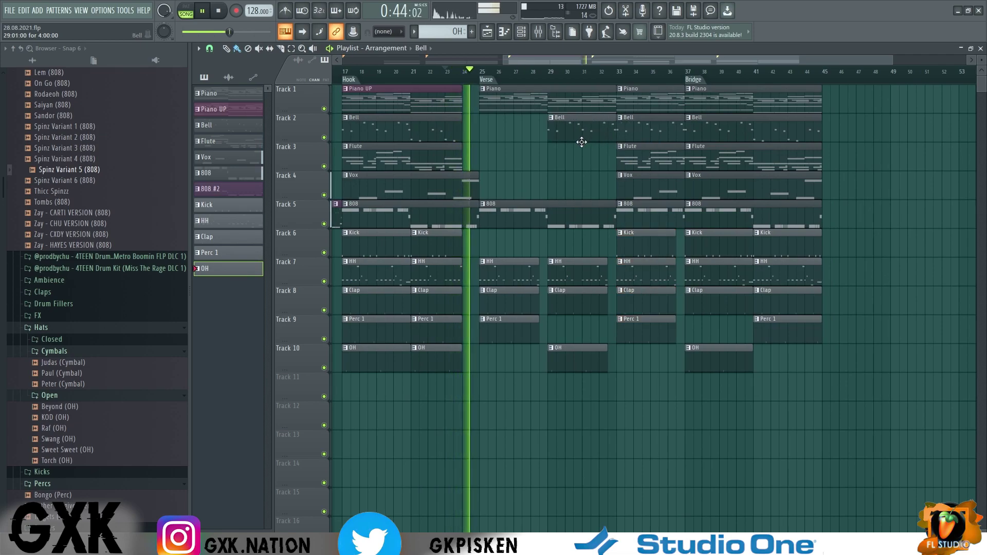
{"action": "scroll", "coordinate": [643, 189], "scroll_direction": "down", "scroll_amount": 2}
{"action": "key", "text": "space"}
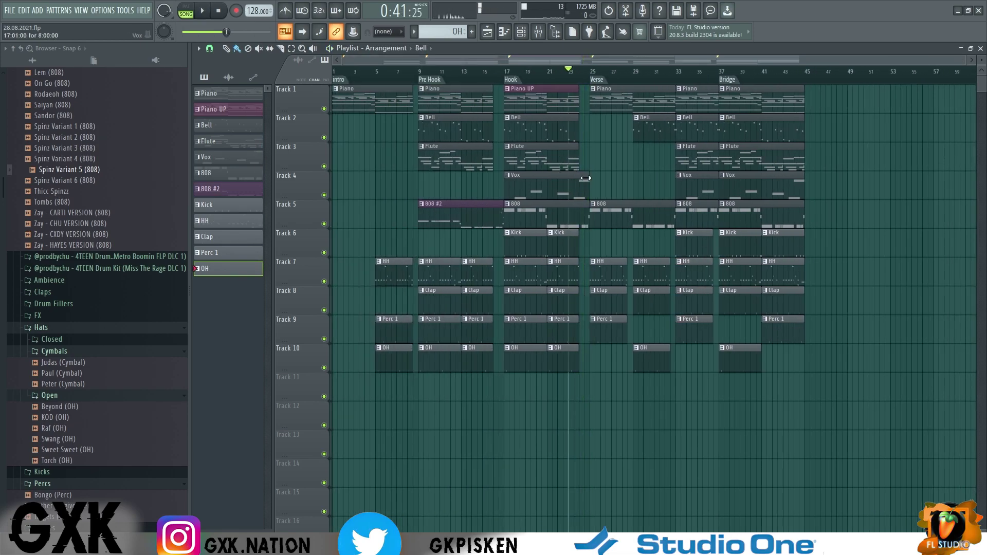
- Move the Vox clip at bar 33 to bar 29 and remove the Flute clip at bar 33
{"action": "scroll", "coordinate": [675, 190], "scroll_direction": "up", "scroll_amount": 2}
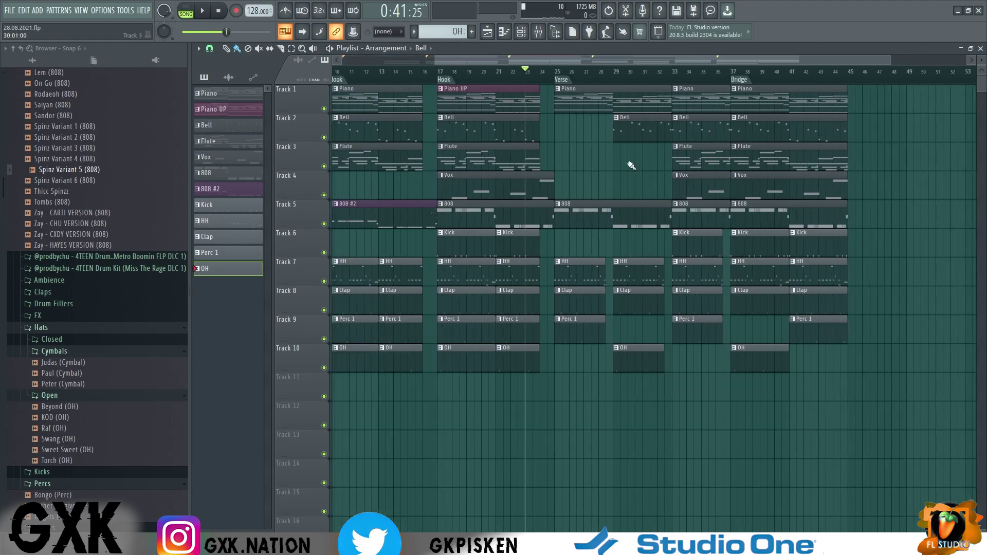
{"action": "scroll", "coordinate": [651, 173], "scroll_direction": "up", "scroll_amount": 3}
{"action": "left_click_drag", "start_coordinate": [733, 190], "coordinate": [627, 181]}
{"action": "right_click", "coordinate": [740, 168]}
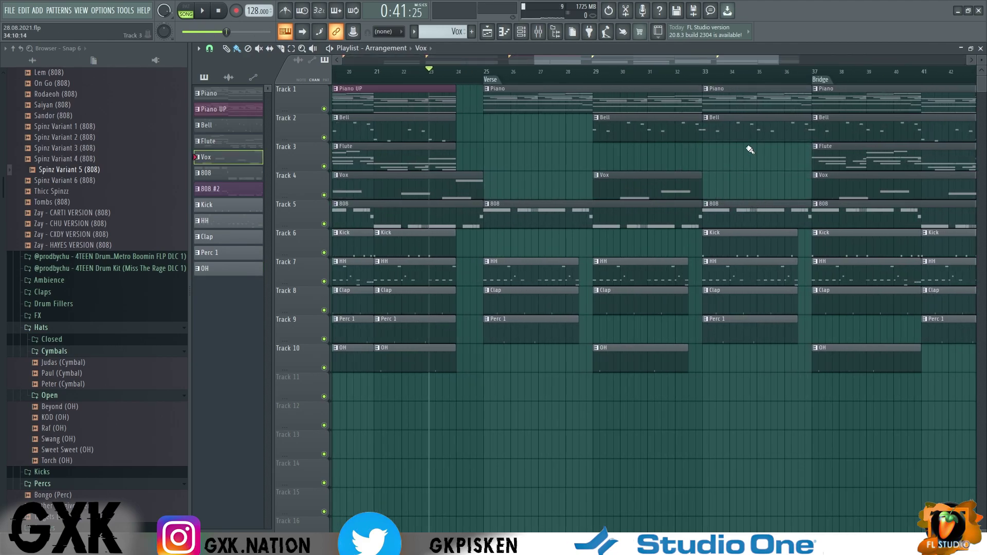
{"action": "scroll", "coordinate": [691, 172], "scroll_direction": "down", "scroll_amount": 3}
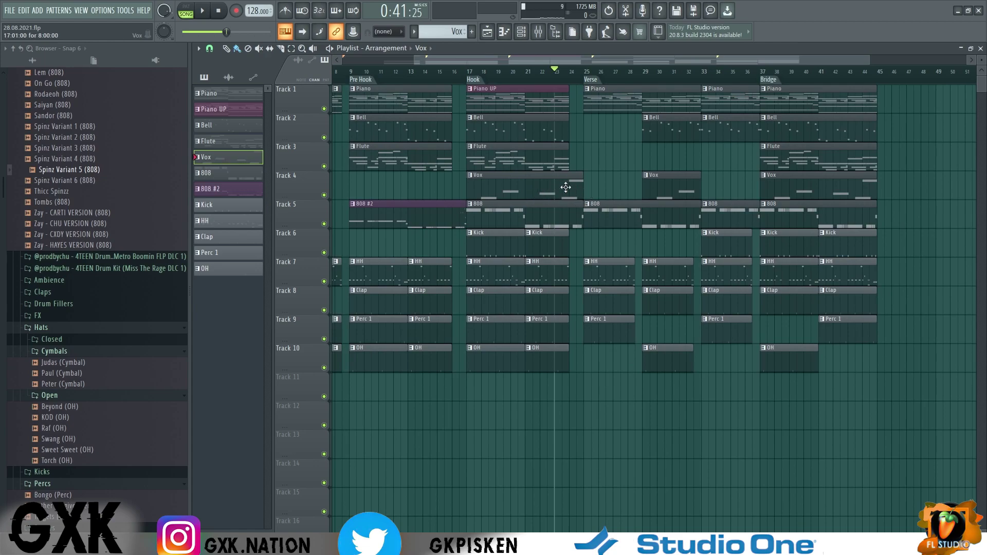
- Try a two-bar Flute clip from bar 28 to bar 30 in the Verse, listen to it and remove it
{"action": "left_click_drag", "start_coordinate": [524, 156], "coordinate": [685, 157]}
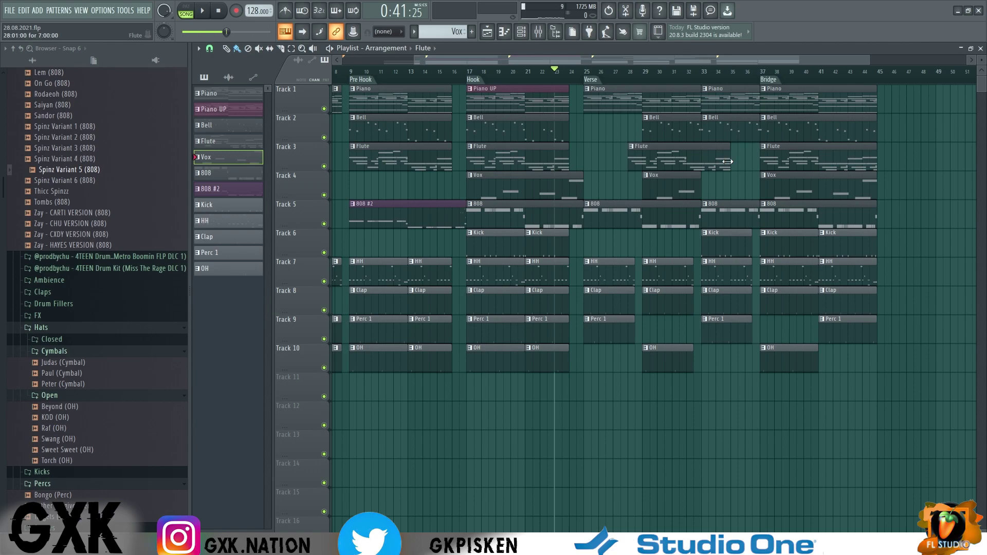
{"action": "left_click", "coordinate": [575, 73]}
{"action": "key", "text": "space"}
{"action": "scroll", "coordinate": [657, 168], "scroll_direction": "up", "scroll_amount": 3}
{"action": "left_click_drag", "start_coordinate": [655, 165], "coordinate": [657, 166]}
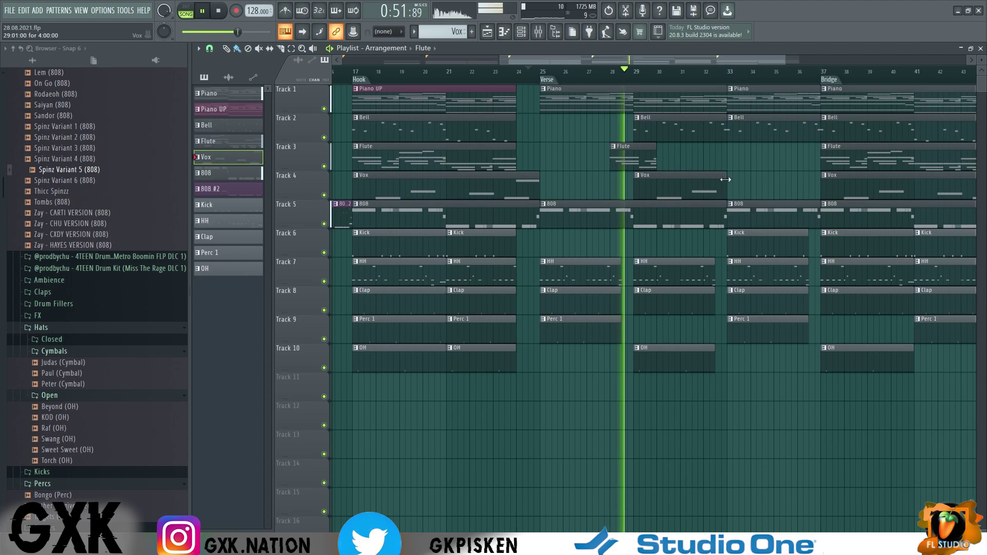
{"action": "right_click", "coordinate": [641, 162]}
- Play the Verse and examine how its instrument clips build up after the Hook
{"action": "key", "text": "space"}
{"action": "key", "text": "space"}
{"action": "scroll", "coordinate": [673, 154], "scroll_direction": "down", "scroll_amount": 2}
{"action": "scroll", "coordinate": [746, 204], "scroll_direction": "up", "scroll_amount": 1}
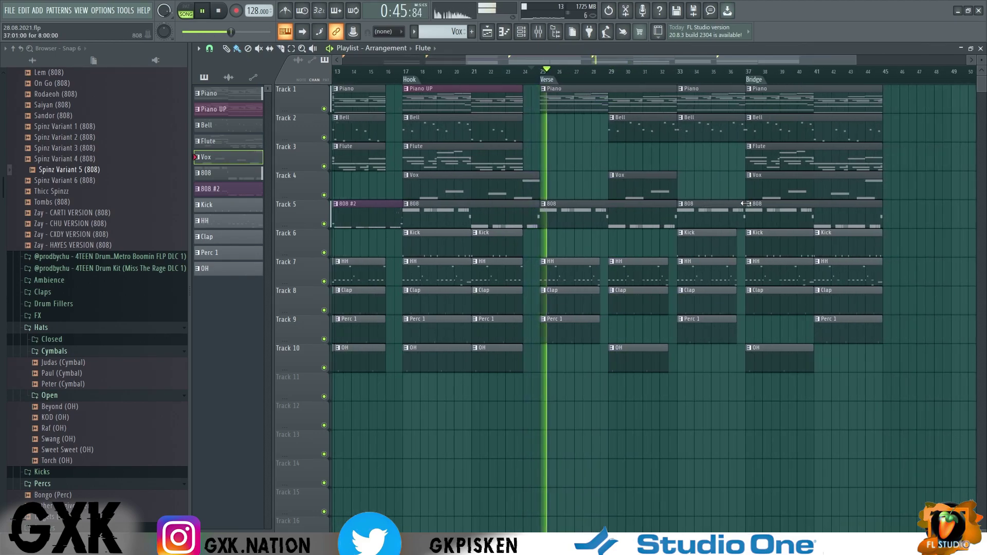
{"action": "scroll", "coordinate": [745, 203], "scroll_direction": "down", "scroll_amount": 2}
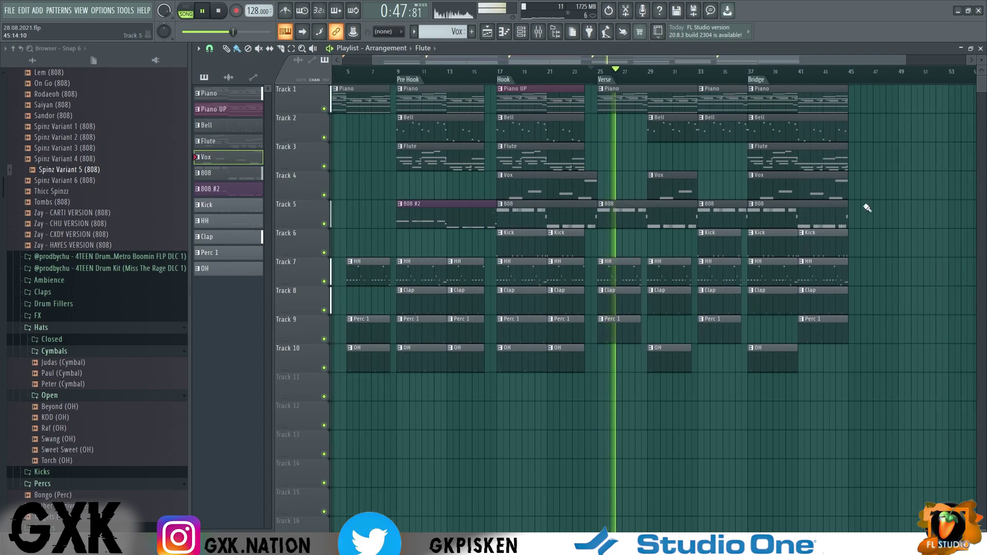
{"action": "scroll", "coordinate": [867, 209], "scroll_direction": "up", "scroll_amount": 1}
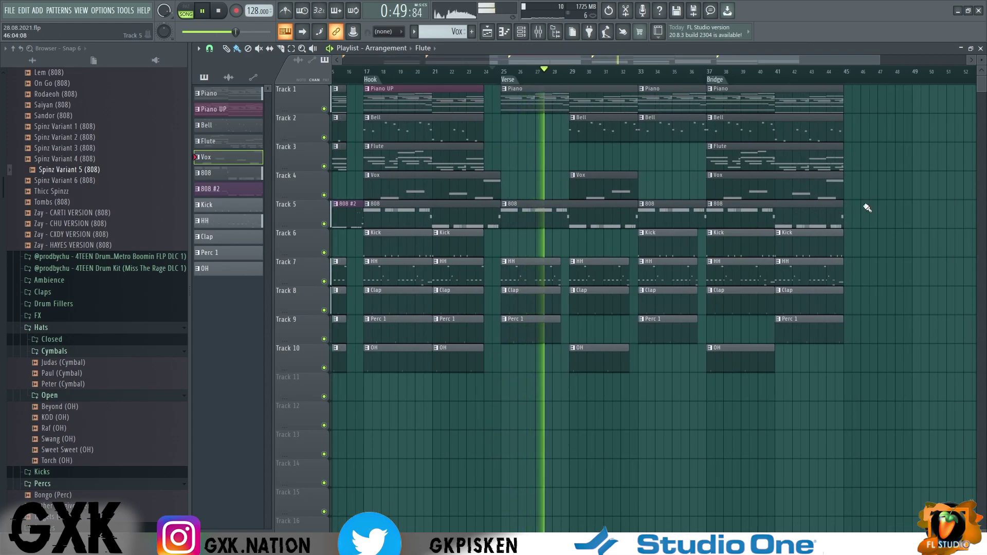
{"action": "scroll", "coordinate": [867, 208], "scroll_direction": "down", "scroll_amount": 2}
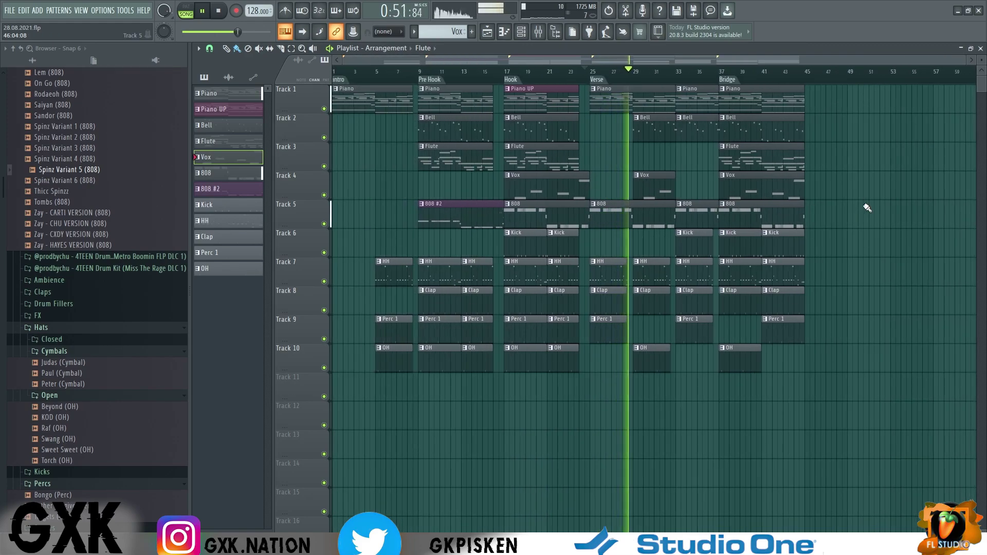
{"action": "scroll", "coordinate": [704, 235], "scroll_direction": "up", "scroll_amount": 2}
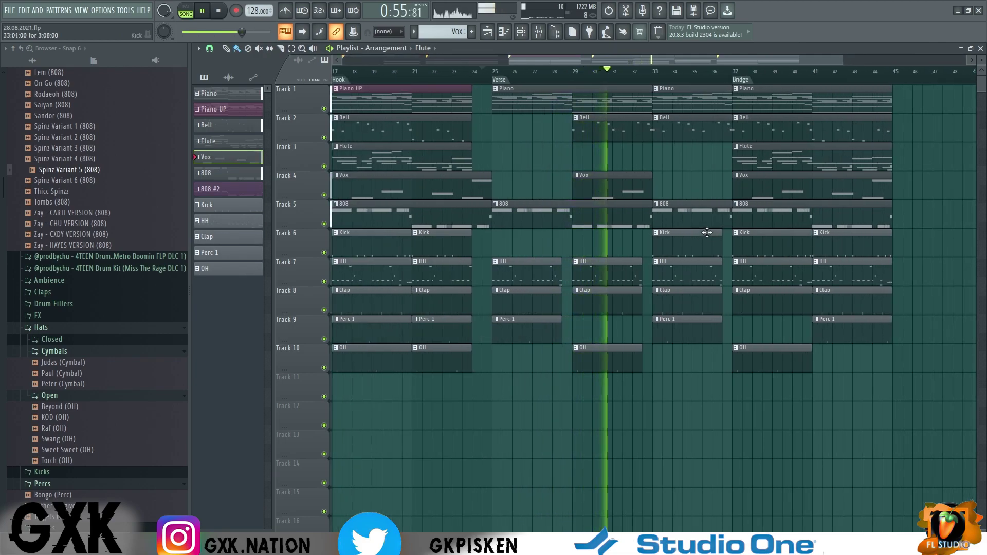
{"action": "key", "text": "space"}
- Make the Vox clip at bar 29 unique, look at it in the piano roll, and play that part of the Verse
{"action": "left_click", "coordinate": [576, 175]}
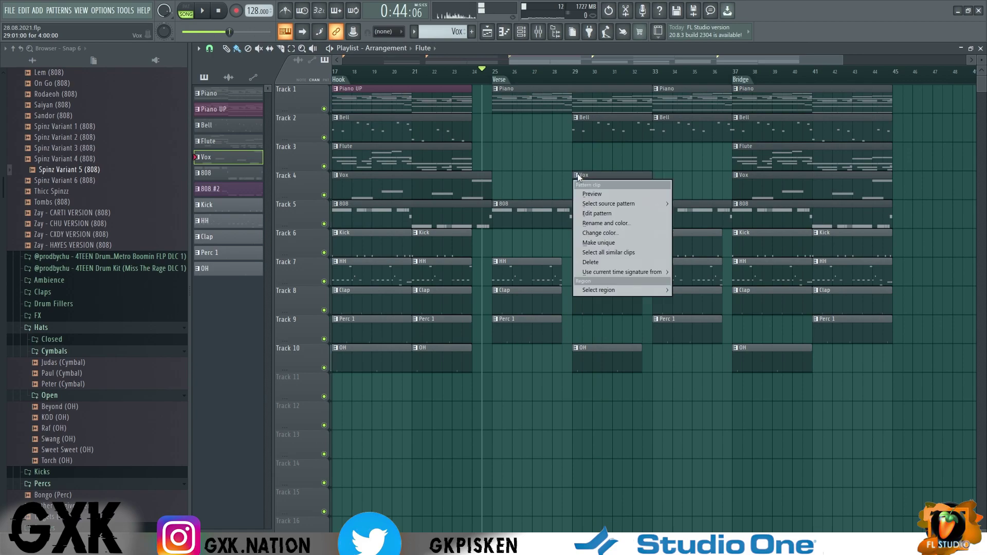
{"action": "left_click", "coordinate": [598, 243]}
{"action": "double_click", "coordinate": [611, 191]}
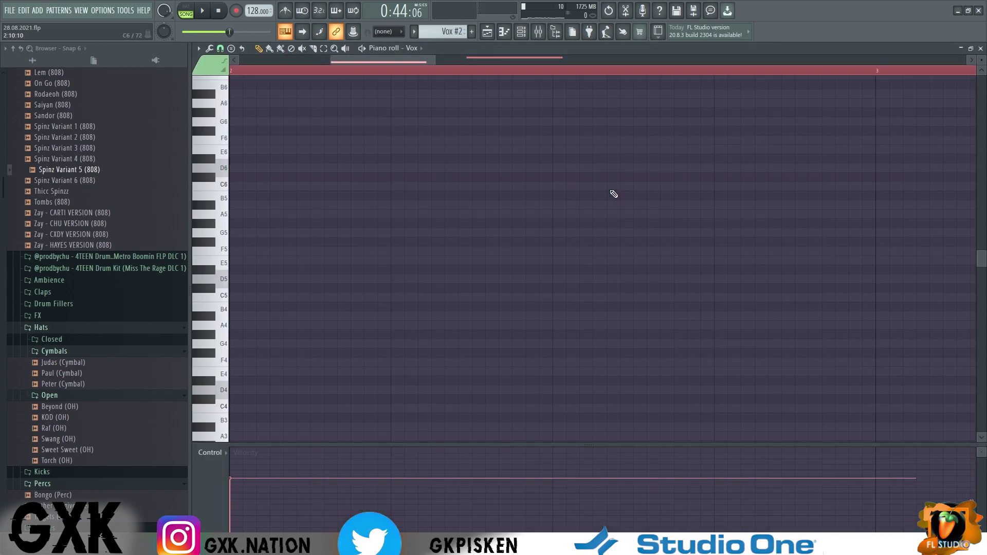
{"action": "left_click", "coordinate": [487, 31]}
{"action": "key", "text": "space"}
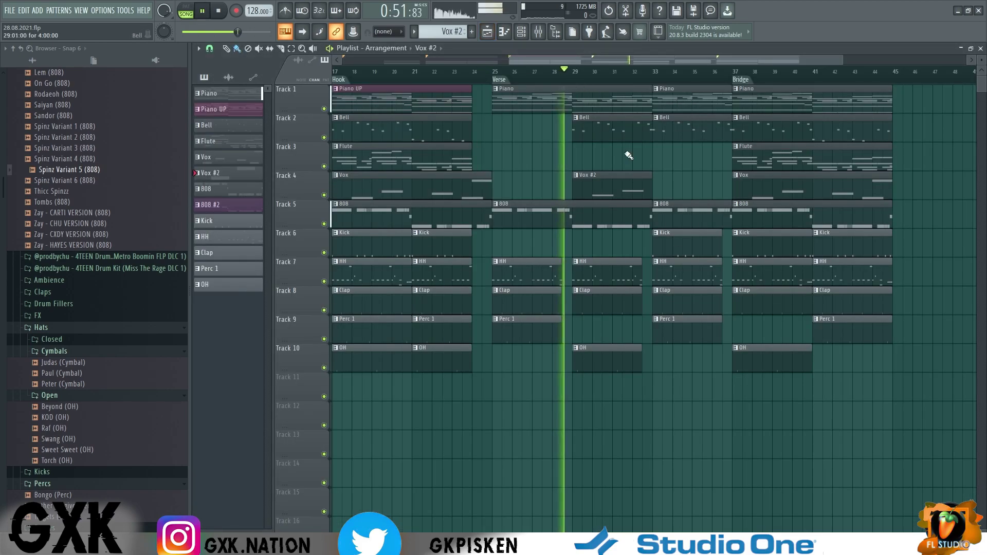
{"action": "scroll", "coordinate": [721, 288], "scroll_direction": "up", "scroll_amount": 2}
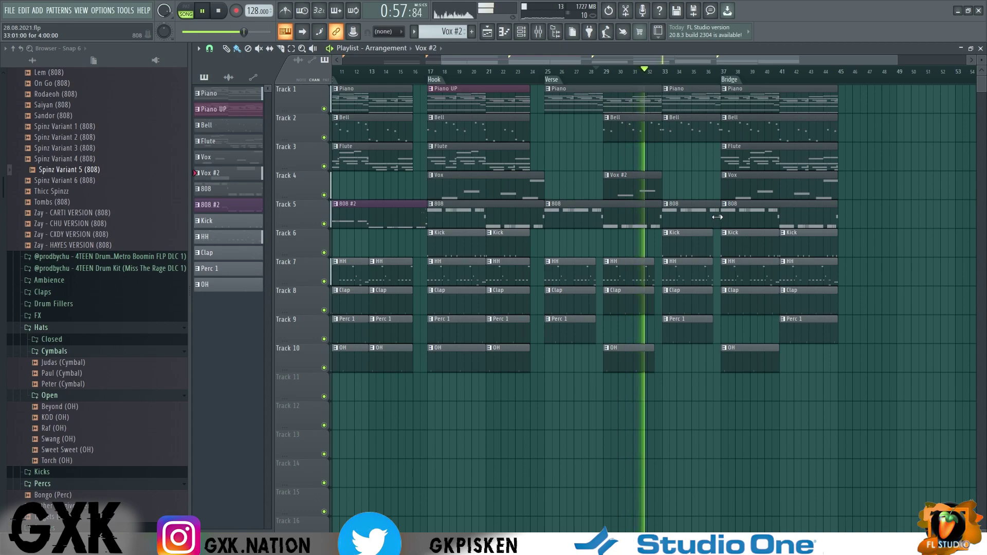
{"action": "key", "text": "space"}
- Make the HH clip at bar 29 unique and copy its opening C5 notes into the gaps between them in the piano roll
{"action": "left_click", "coordinate": [607, 261]}
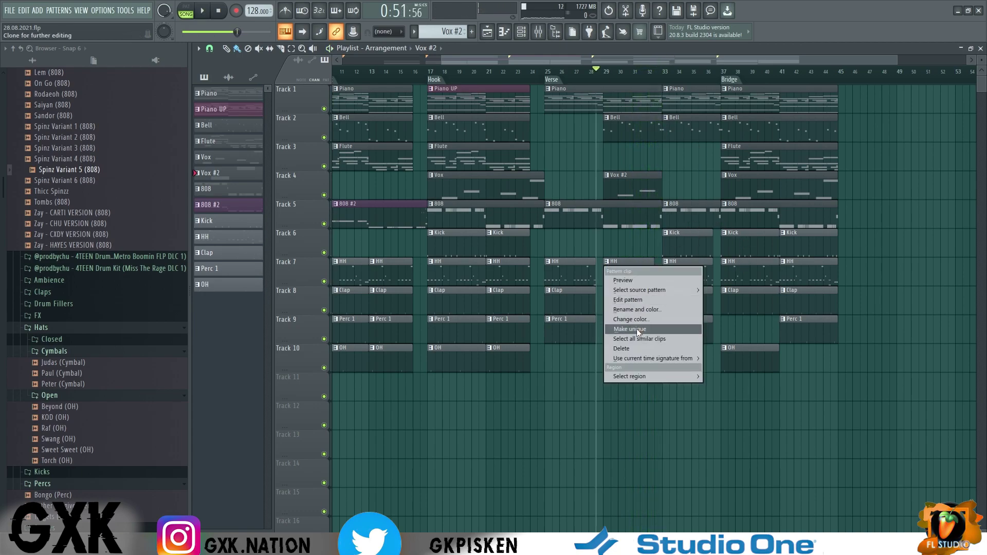
{"action": "left_click", "coordinate": [637, 328]}
{"action": "double_click", "coordinate": [627, 275]}
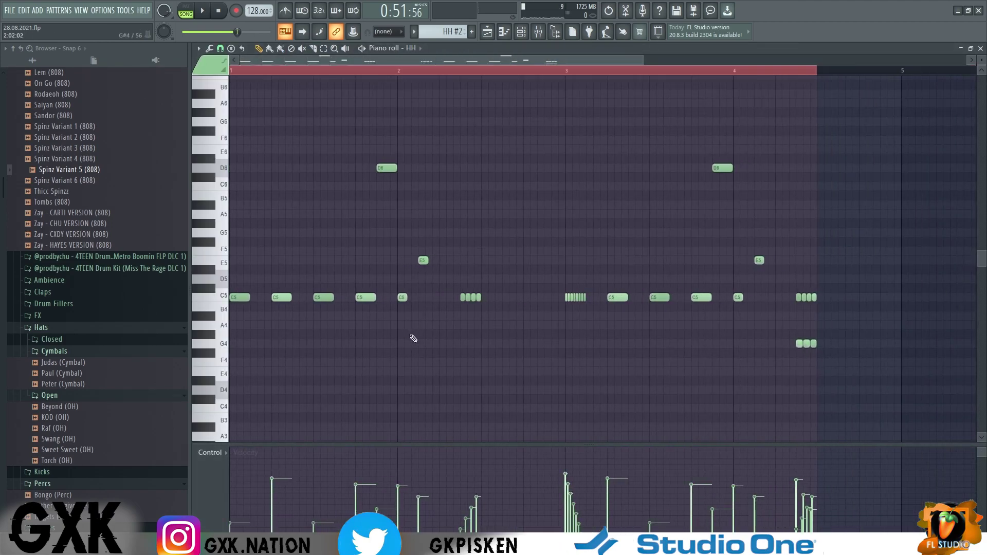
{"action": "left_click_drag", "start_coordinate": [380, 329], "coordinate": [231, 289]}
{"action": "left_click_drag", "start_coordinate": [237, 300], "coordinate": [259, 301]}
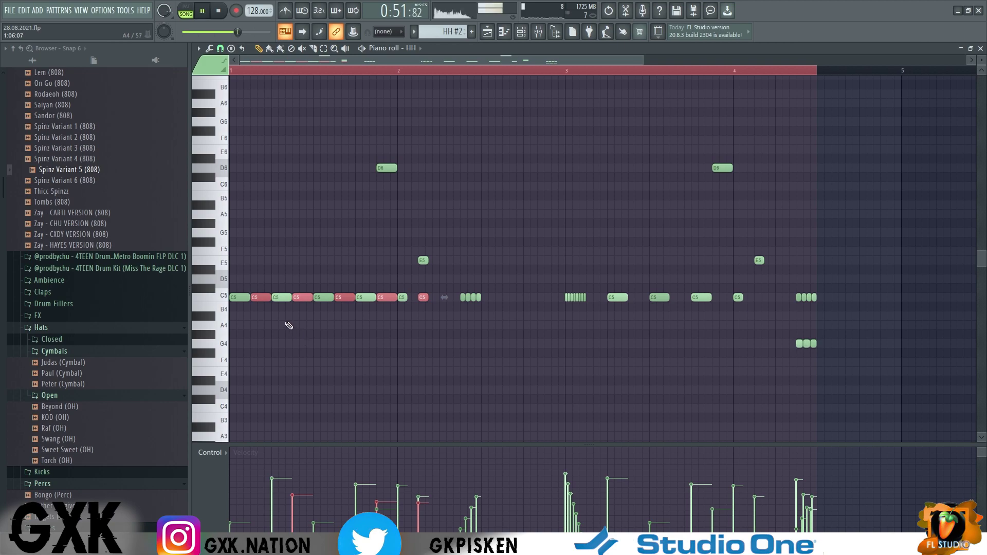
- Fill the gaps between bar 3's C5 hi-hat notes, add three short C5 notes late in bar 2, and play the pattern
{"action": "left_click_drag", "start_coordinate": [267, 300], "coordinate": [302, 298]}
{"action": "left_click_drag", "start_coordinate": [583, 279], "coordinate": [594, 286]}
{"action": "left_click", "coordinate": [538, 306], "text": "ctrl"}
{"action": "left_click", "coordinate": [503, 298]}
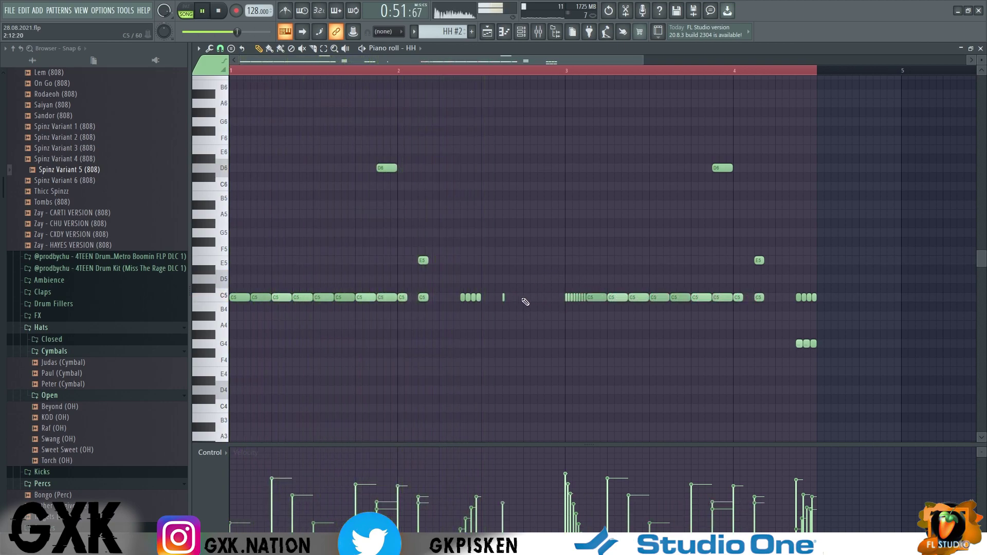
{"action": "left_click", "coordinate": [549, 297]}
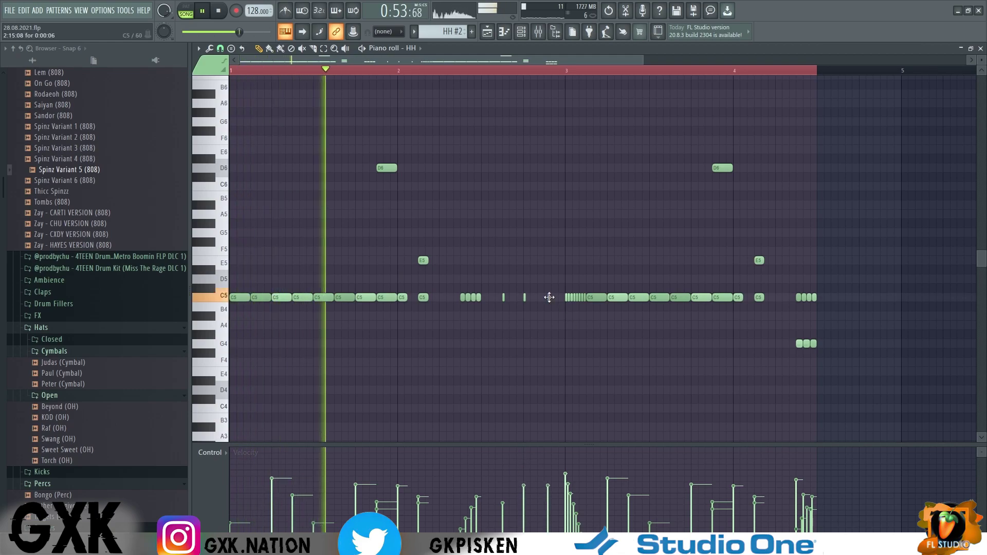
{"action": "key", "text": "Escape"}
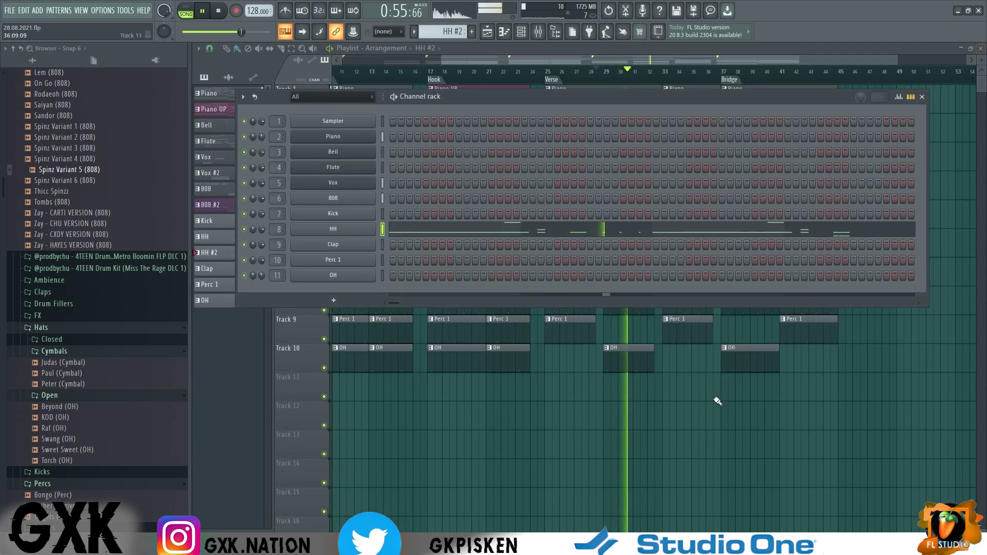
{"action": "scroll", "coordinate": [721, 392], "scroll_direction": "down", "scroll_amount": 2}
{"action": "key", "text": "Escape"}
{"action": "key", "text": "space"}
- Change the HH #2 pattern's color to red and play the Verse from there
{"action": "right_click", "coordinate": [641, 270]}
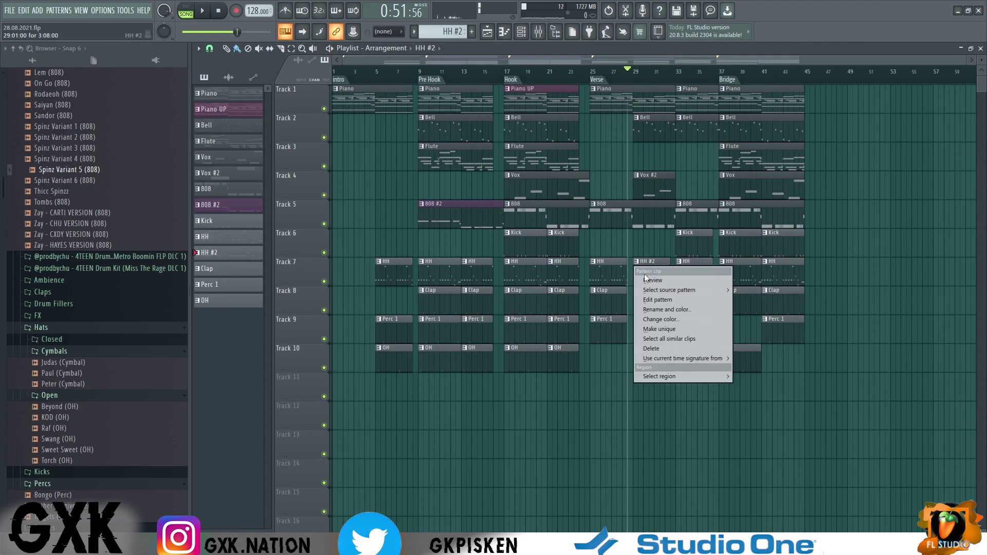
{"action": "left_click", "coordinate": [662, 309]}
{"action": "left_click", "coordinate": [656, 302]}
{"action": "left_click", "coordinate": [747, 305]}
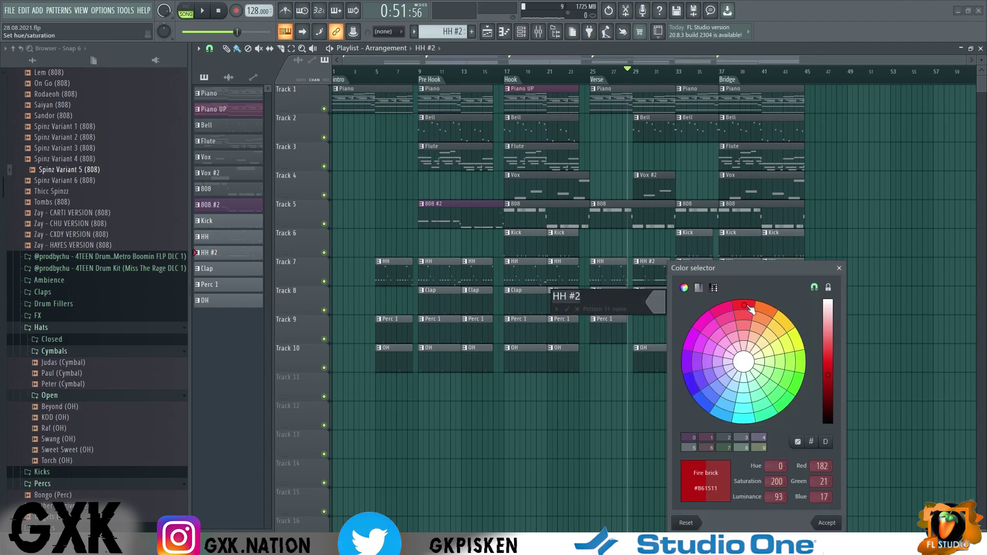
{"action": "left_click", "coordinate": [826, 522]}
{"action": "left_click", "coordinate": [689, 310]}
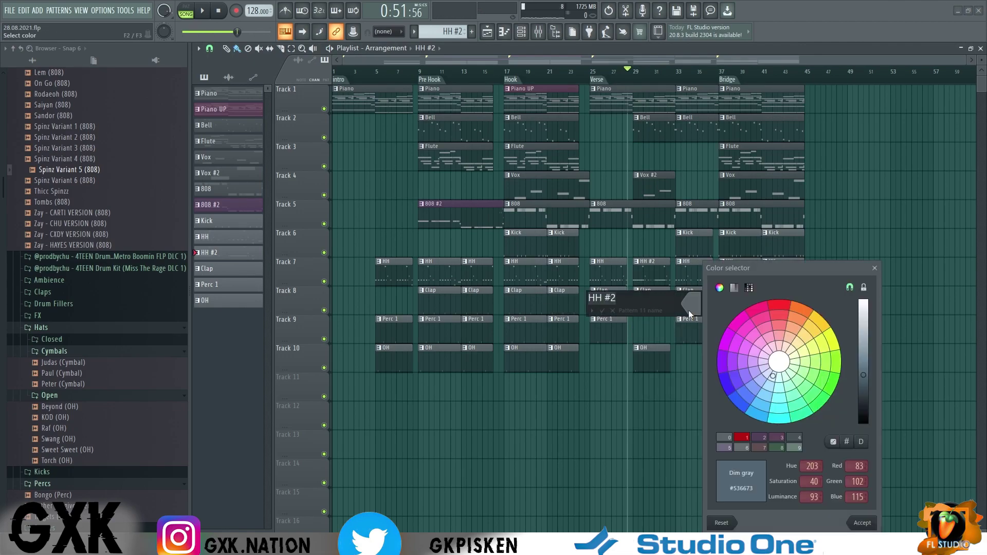
{"action": "left_click", "coordinate": [784, 306]}
{"action": "left_click", "coordinate": [864, 524]}
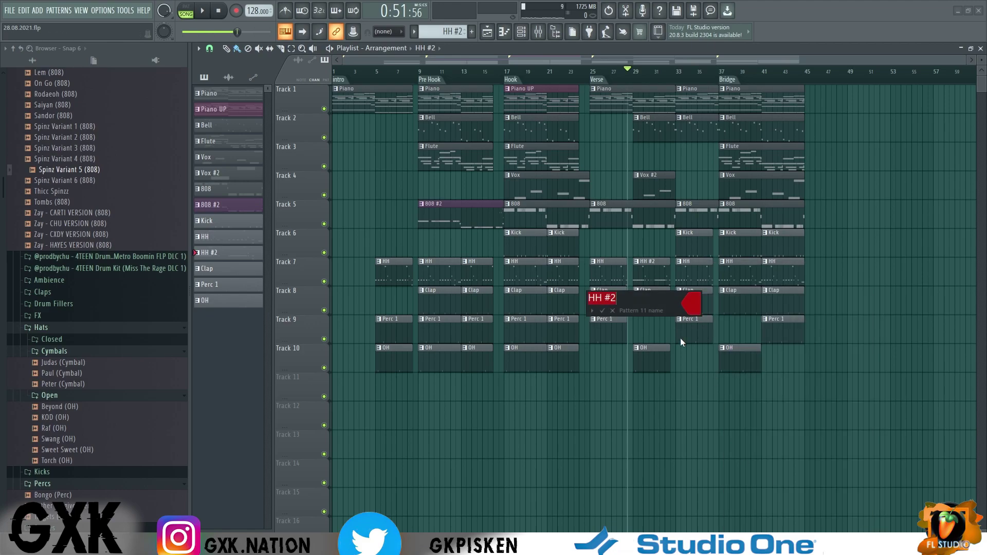
{"action": "left_click", "coordinate": [613, 311]}
{"action": "key", "text": "space"}
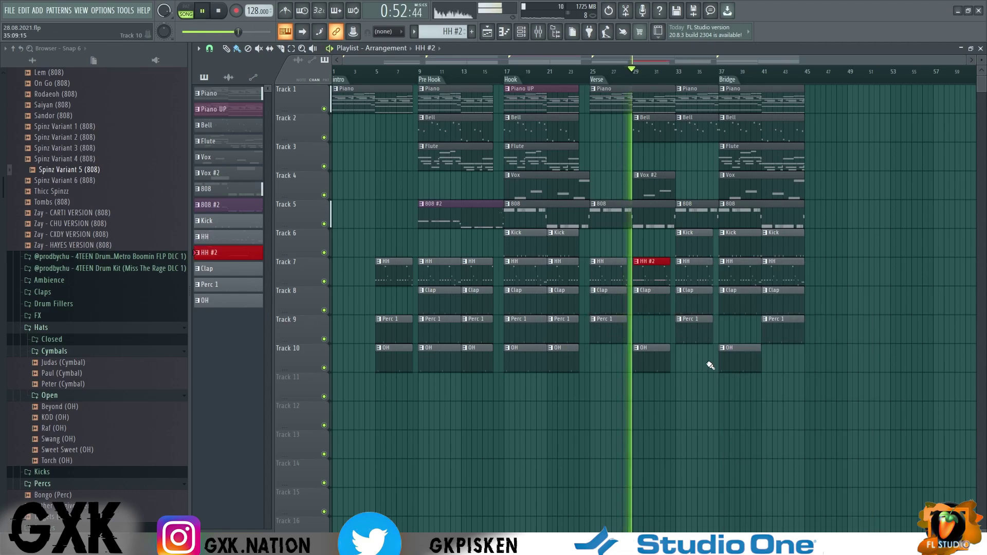
- Replace the HH clip at bar 33 with a copy of the red HH #2 clip
{"action": "scroll", "coordinate": [719, 347], "scroll_direction": "up", "scroll_amount": 2}
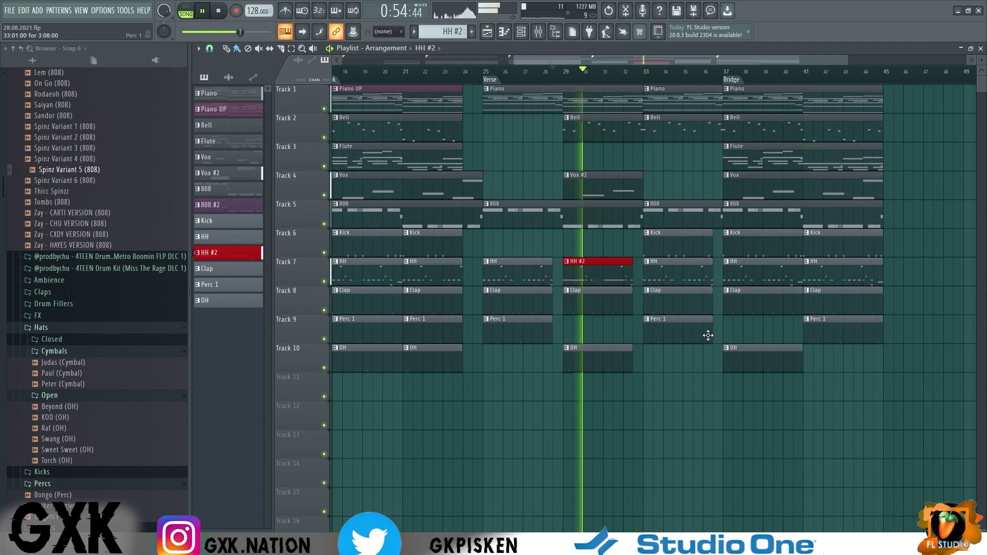
{"action": "right_click", "coordinate": [666, 275]}
{"action": "left_click_drag", "start_coordinate": [606, 282], "coordinate": [679, 274]}
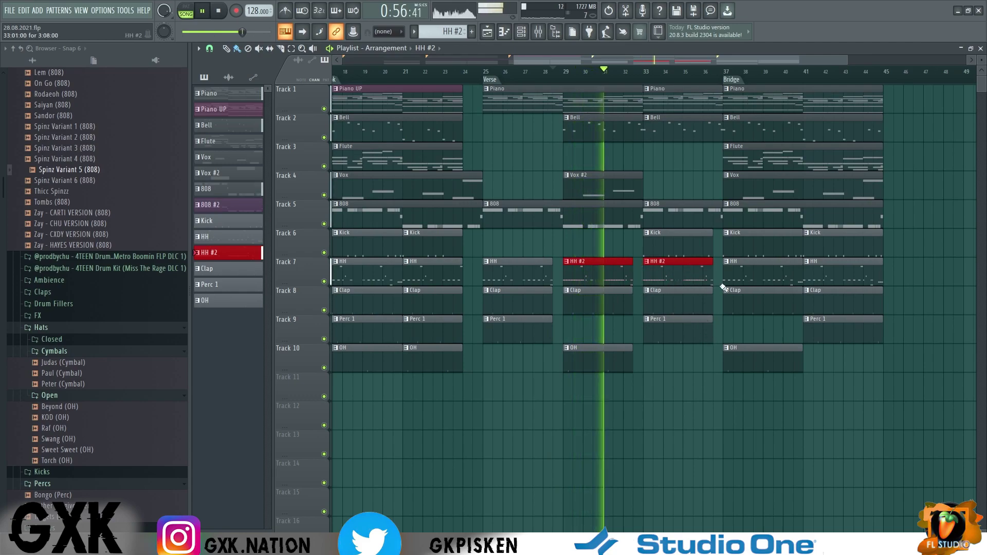
{"action": "scroll", "coordinate": [726, 294], "scroll_direction": "down", "scroll_amount": 2}
{"action": "scroll", "coordinate": [739, 298], "scroll_direction": "up", "scroll_amount": 2}
{"action": "key", "text": "space"}
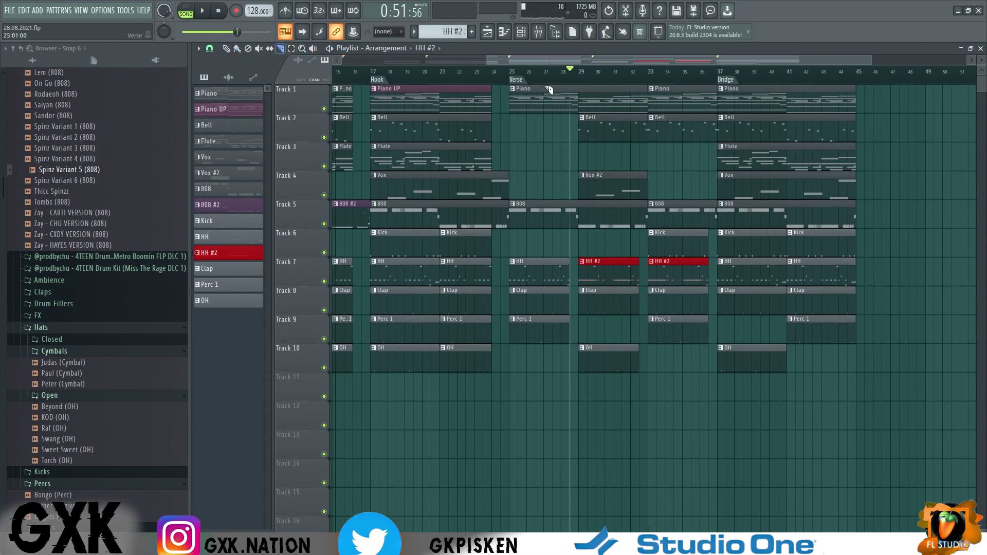
- Try the whole Piano pattern an octave higher while playing the Verse, and shift all its notes back down one octave
{"action": "double_click", "coordinate": [617, 99]}
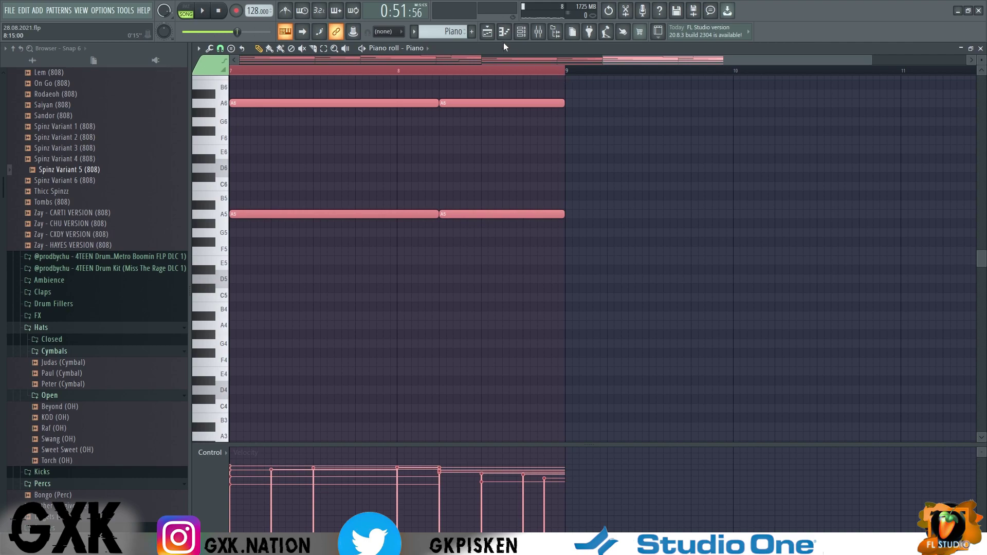
{"action": "left_click", "coordinate": [501, 29]}
{"action": "key", "text": "space"}
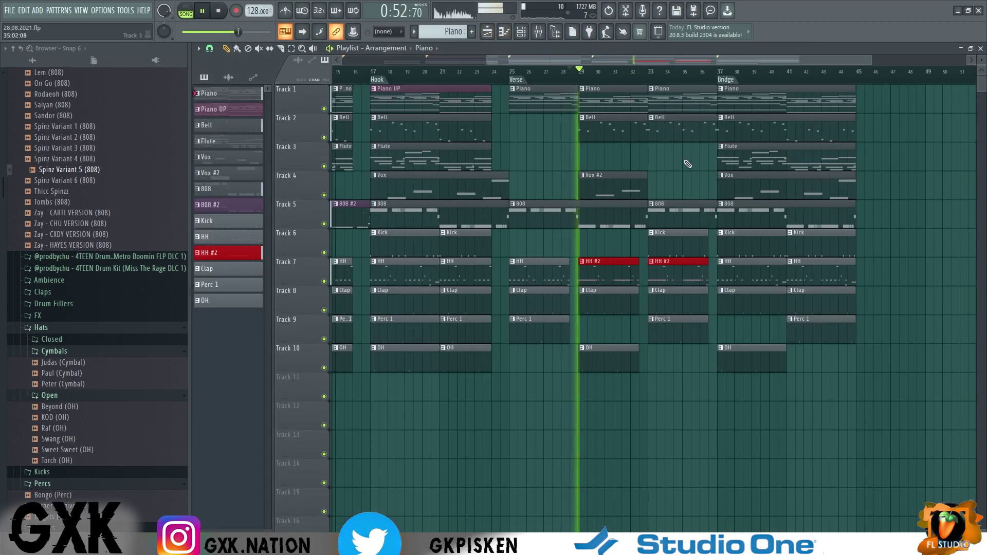
{"action": "double_click", "coordinate": [592, 99]}
{"action": "scroll", "coordinate": [647, 283], "scroll_direction": "up", "scroll_amount": 5}
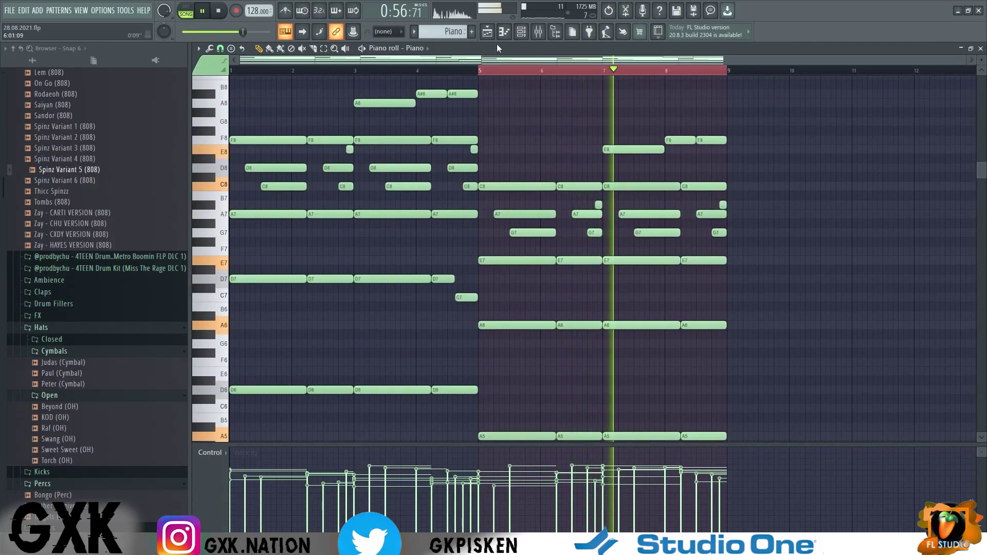
{"action": "key", "text": "ctrl+a"}
{"action": "key", "text": "ctrl+Down"}
{"action": "key", "text": "space"}
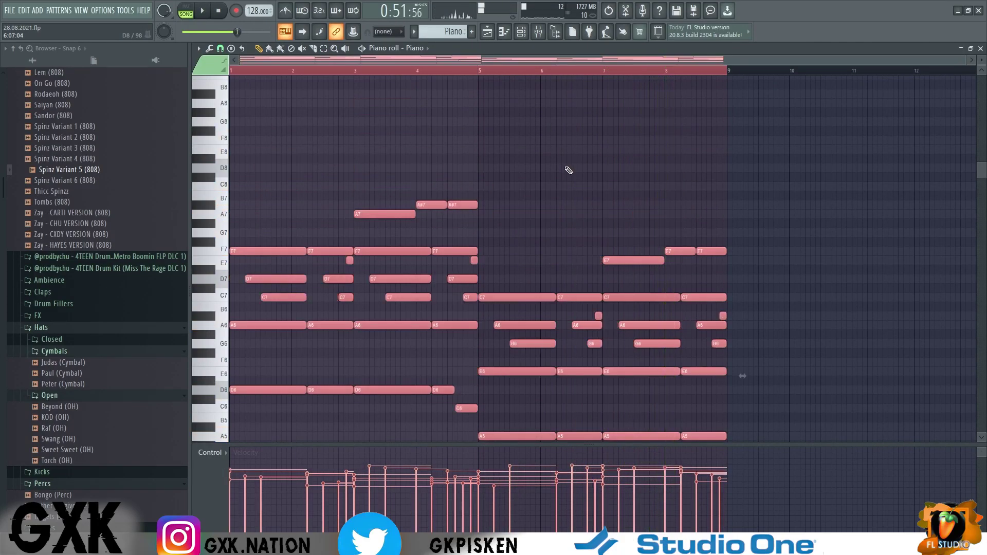
- Make the Piano clip at bar 29 unique, raise all its notes an octave, and play that part of the Verse
{"action": "left_click", "coordinate": [489, 32]}
{"action": "left_click", "coordinate": [582, 89]}
{"action": "left_click", "coordinate": [618, 152]}
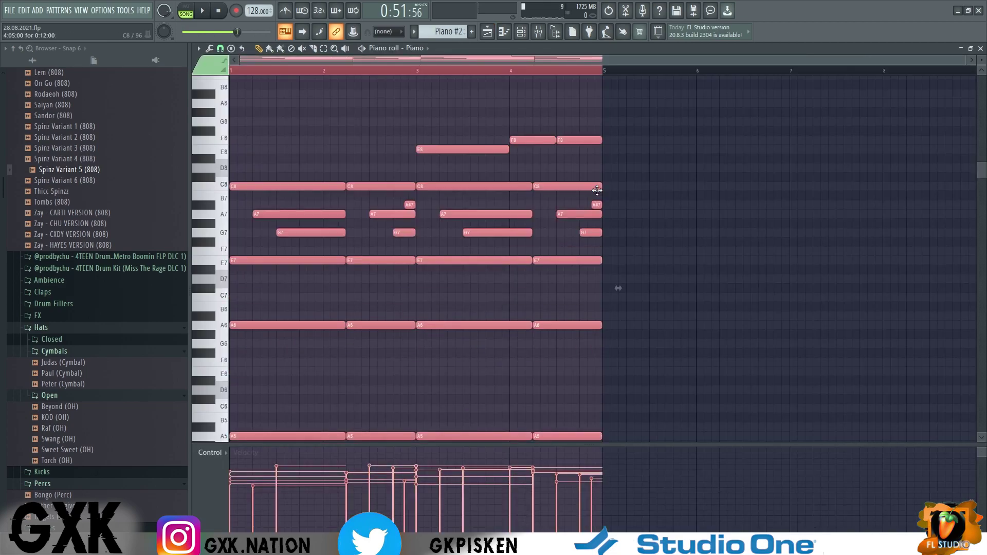
{"action": "key", "text": "space"}
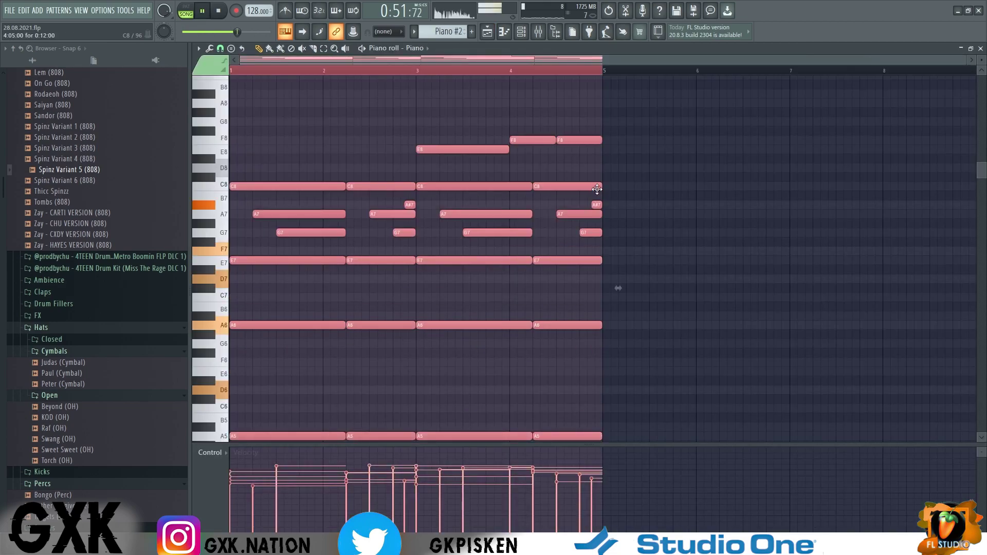
{"action": "left_click", "coordinate": [487, 31]}
{"action": "left_click", "coordinate": [581, 89]}
{"action": "left_click", "coordinate": [636, 156]}
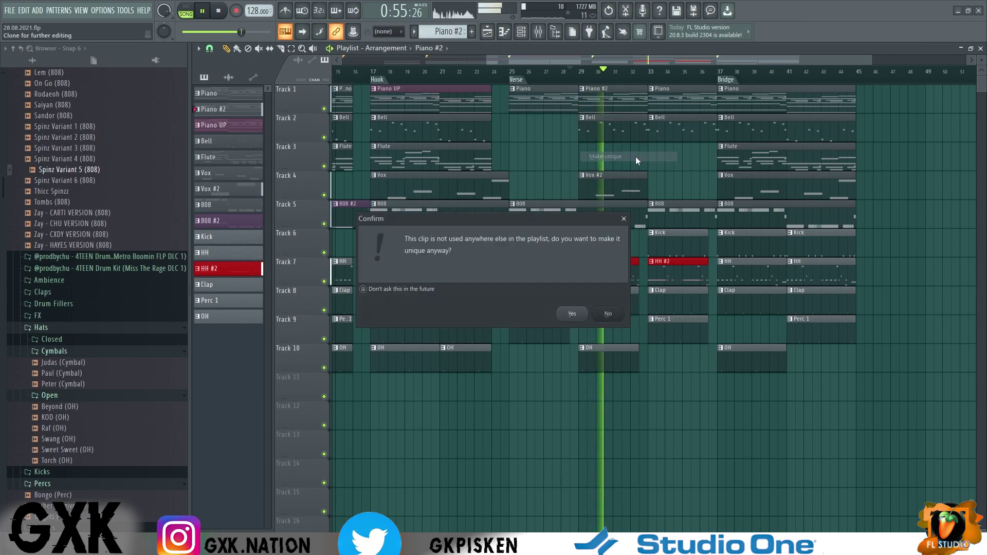
{"action": "left_click", "coordinate": [607, 313]}
{"action": "key", "text": "space"}
- Change the Piano #2 pattern's color to dark red #693635 and play the Verse from just before bar 29
{"action": "left_click", "coordinate": [582, 89]}
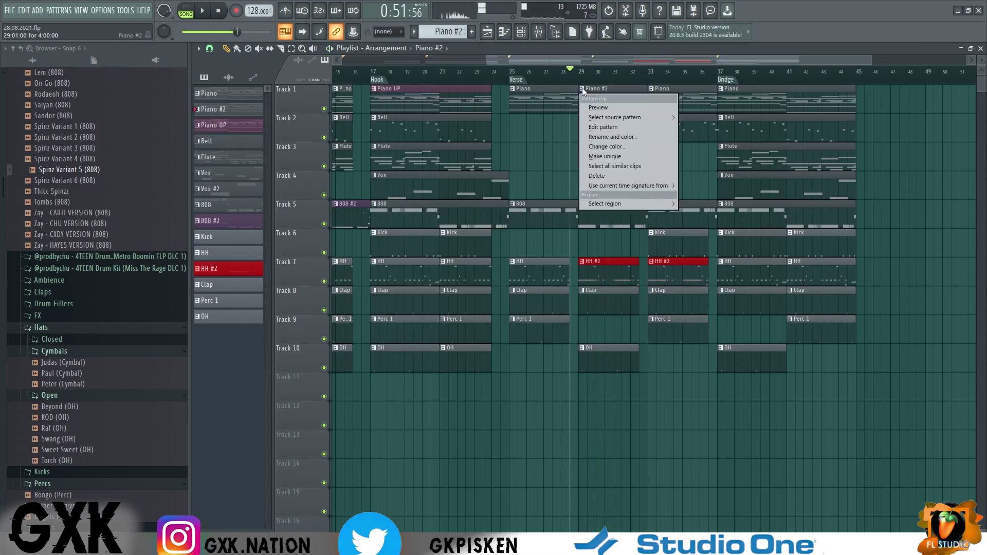
{"action": "left_click", "coordinate": [625, 137]}
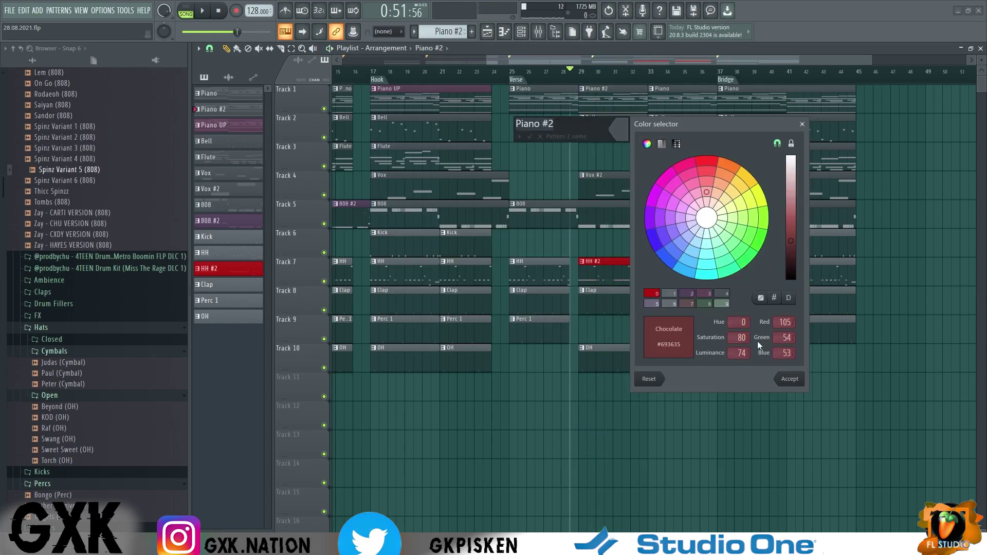
{"action": "left_click", "coordinate": [800, 378]}
{"action": "left_click", "coordinate": [540, 136]}
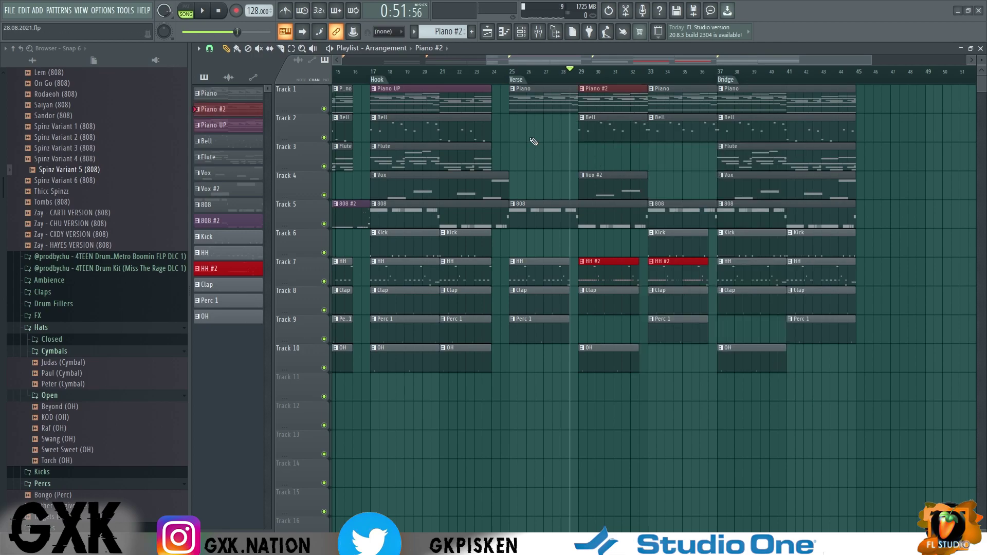
{"action": "key", "text": "space"}
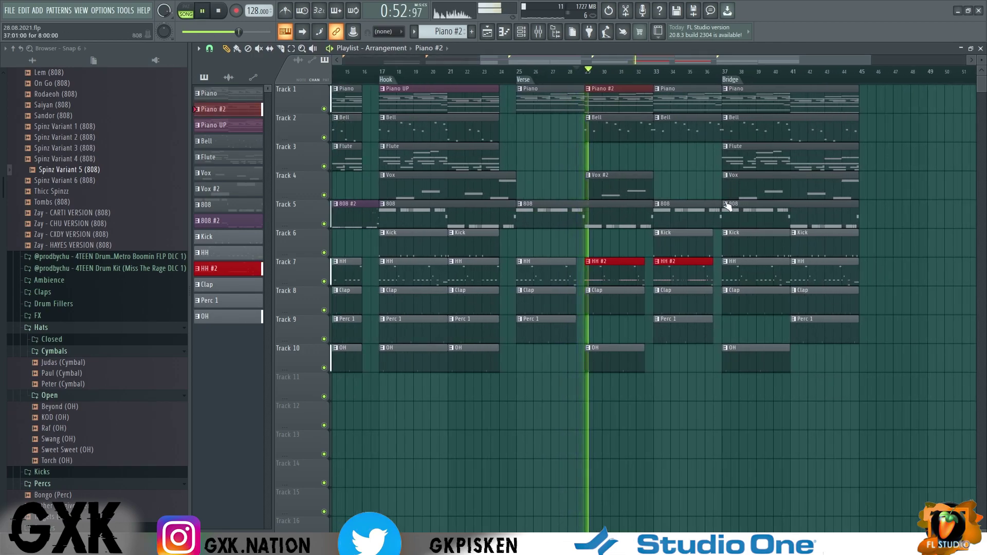
{"action": "scroll", "coordinate": [703, 389], "scroll_direction": "down", "scroll_amount": 3}
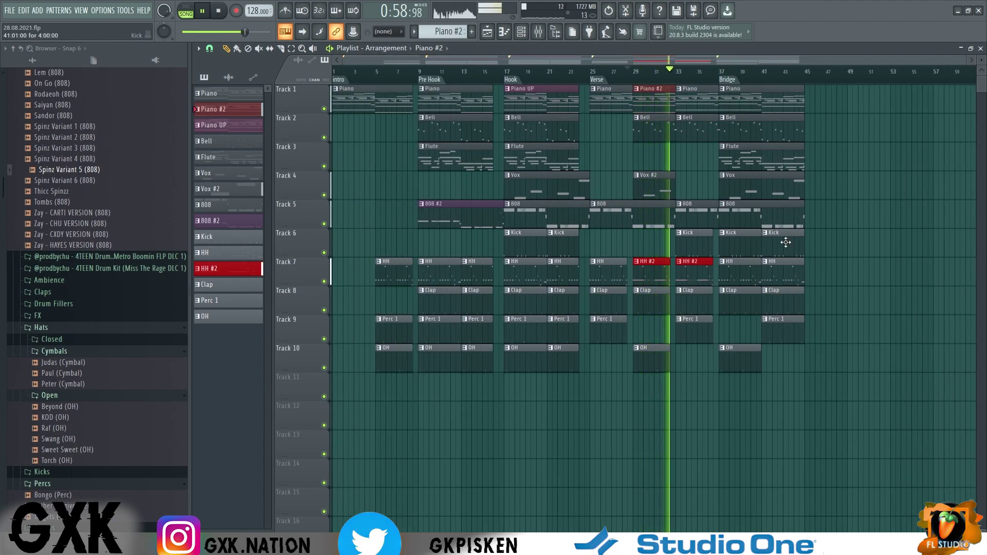
{"action": "scroll", "coordinate": [698, 279], "scroll_direction": "up", "scroll_amount": 3}
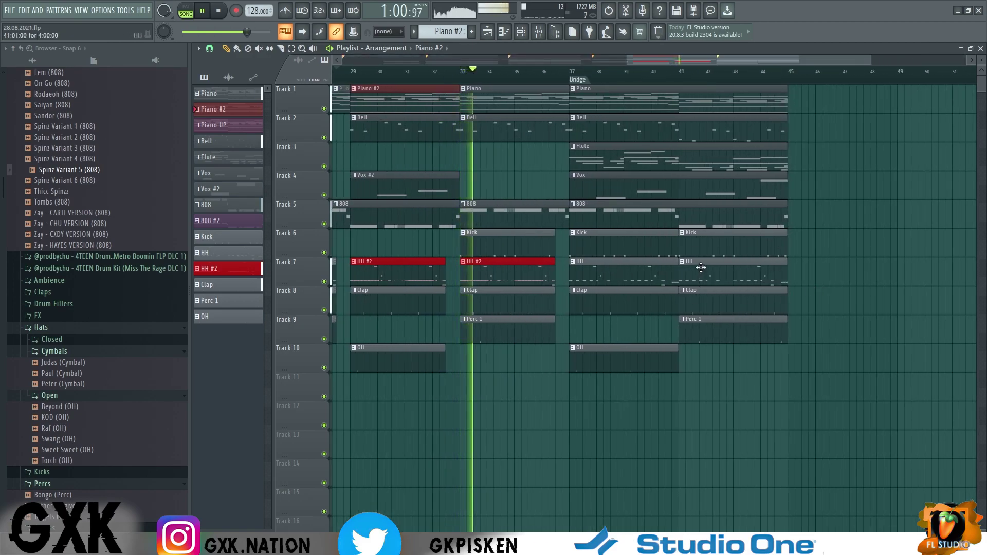
- Place a copy of the Kick clip at bar 29 on Track 6 and play from just before it
{"action": "scroll", "coordinate": [586, 243], "scroll_direction": "down", "scroll_amount": 2}
{"action": "left_click", "coordinate": [583, 244]}
{"action": "left_click", "coordinate": [514, 248]}
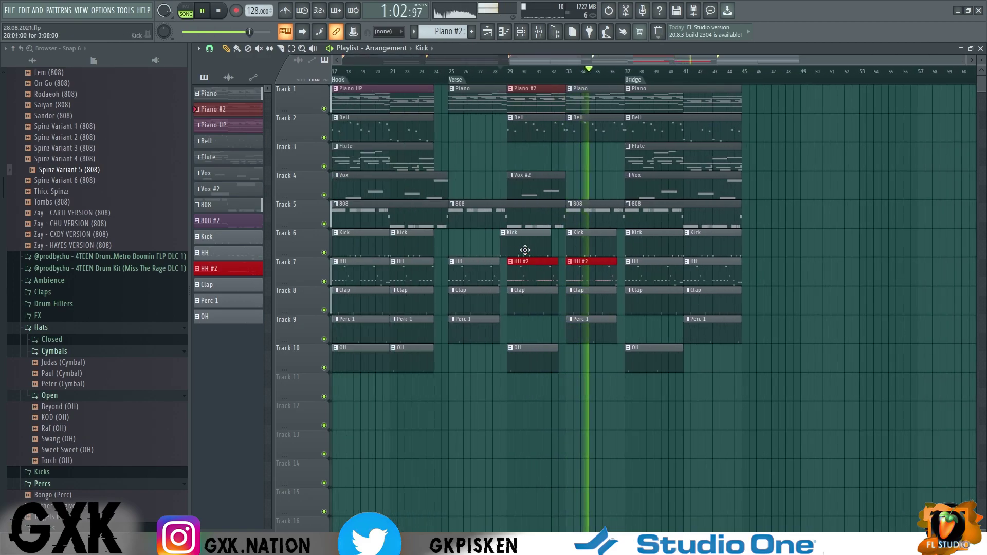
{"action": "key", "text": "space"}
{"action": "key", "text": "space"}
{"action": "left_click", "coordinate": [495, 73]}
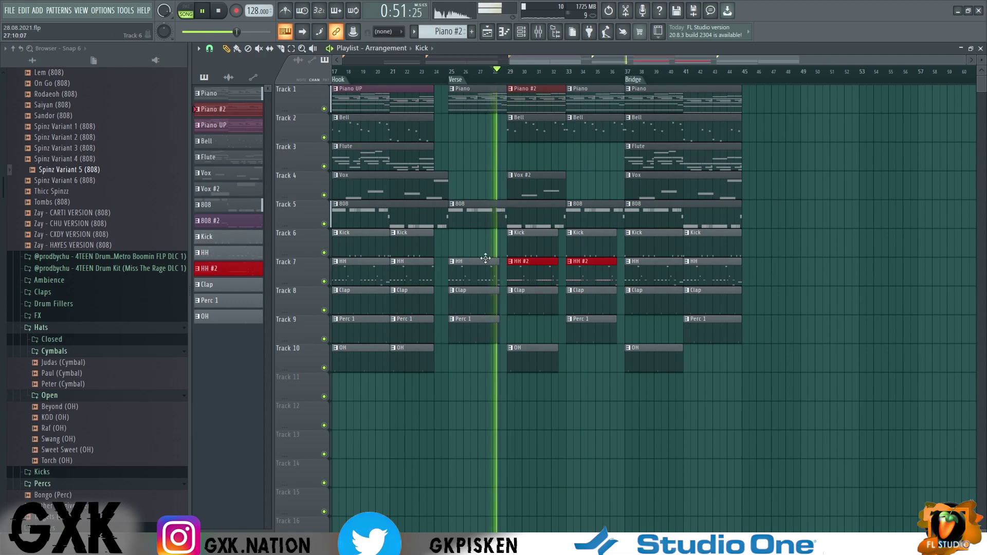
{"action": "scroll", "coordinate": [530, 242], "scroll_direction": "up", "scroll_amount": 2}
{"action": "key", "text": "space"}
- Make the Kick clip at bar 29 unique and add a third C5 note at 1:03:16 to its opening hits
{"action": "right_click", "coordinate": [528, 234]}
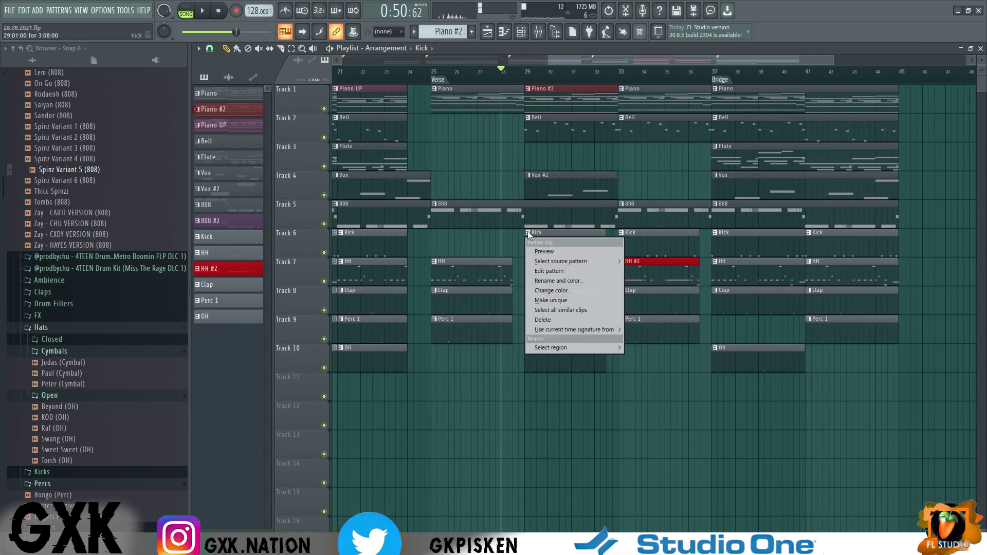
{"action": "left_click", "coordinate": [564, 300]}
{"action": "double_click", "coordinate": [562, 248]}
{"action": "scroll", "coordinate": [281, 330], "scroll_direction": "down", "scroll_amount": 5}
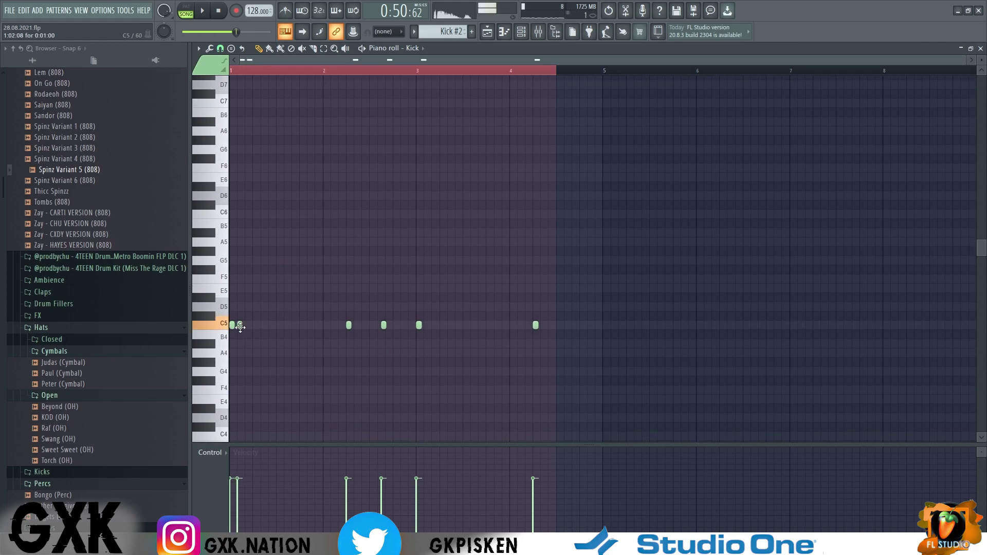
{"action": "scroll", "coordinate": [249, 330], "scroll_direction": "up", "scroll_amount": 3}
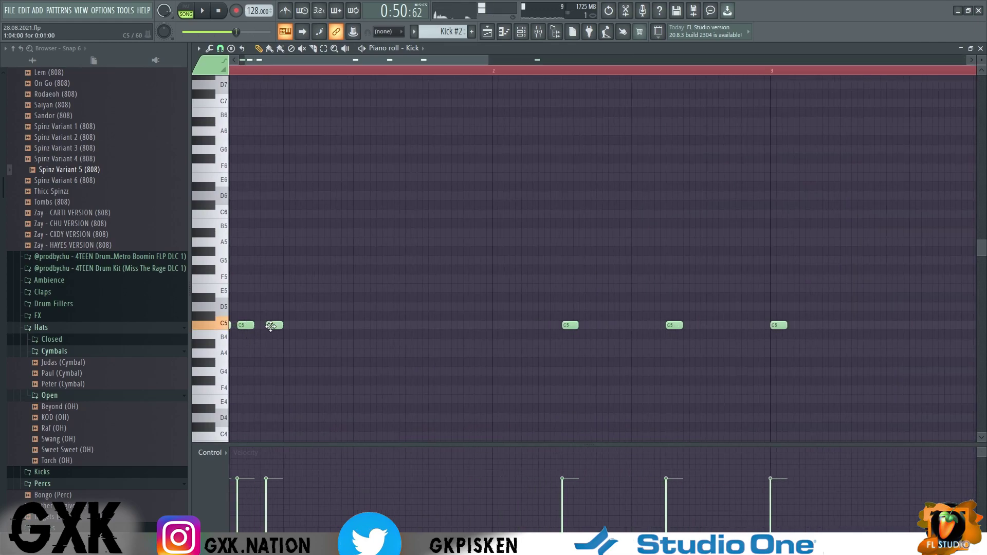
{"action": "scroll", "coordinate": [255, 350], "scroll_direction": "down", "scroll_amount": 2}
{"action": "scroll", "coordinate": [243, 335], "scroll_direction": "up", "scroll_amount": 5}
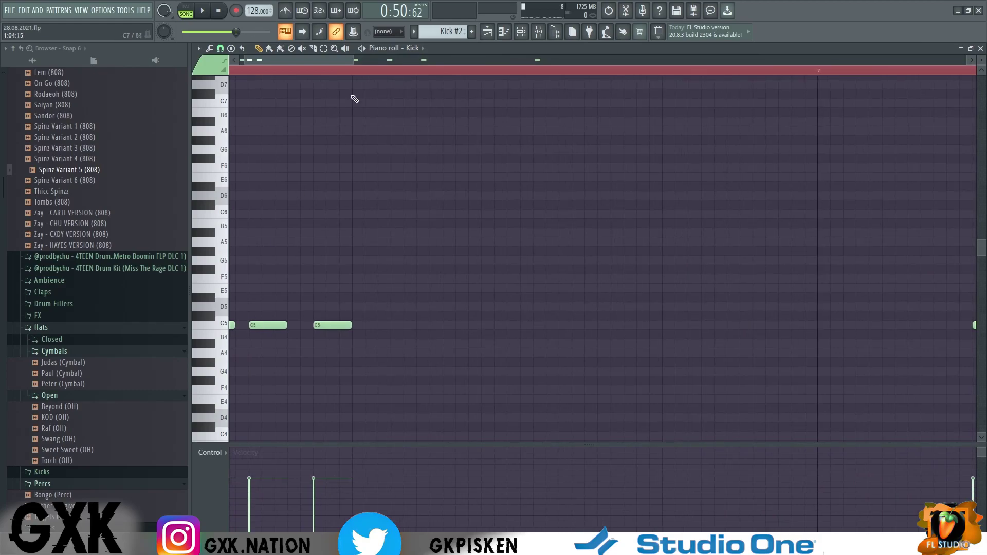
{"action": "left_click_drag", "start_coordinate": [320, 62], "coordinate": [314, 61]}
{"action": "left_click_drag", "start_coordinate": [359, 327], "coordinate": [346, 328]}
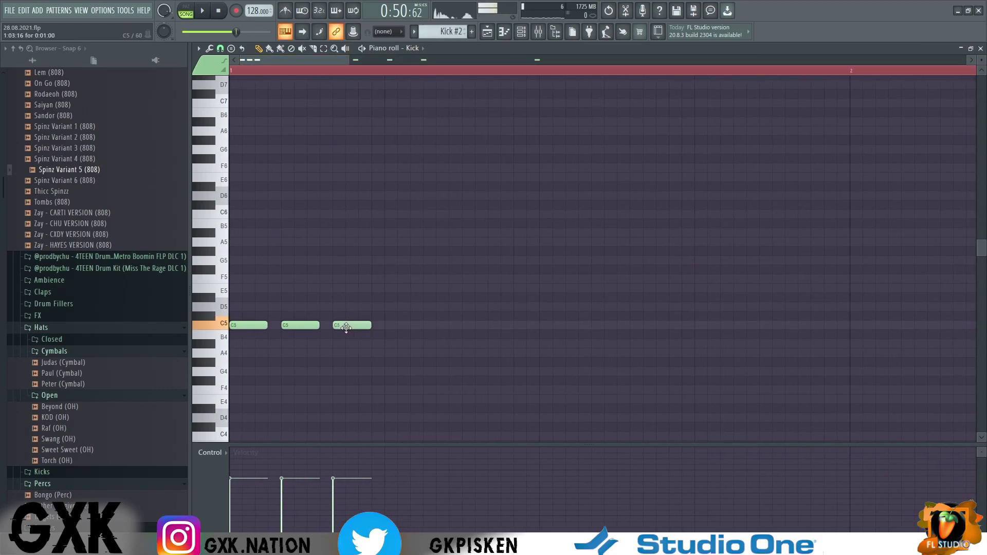
{"action": "left_click", "coordinate": [285, 31]}
- Play the second half of the Verse to check the varied Piano, Kick and HH parts together
{"action": "key", "text": "space"}
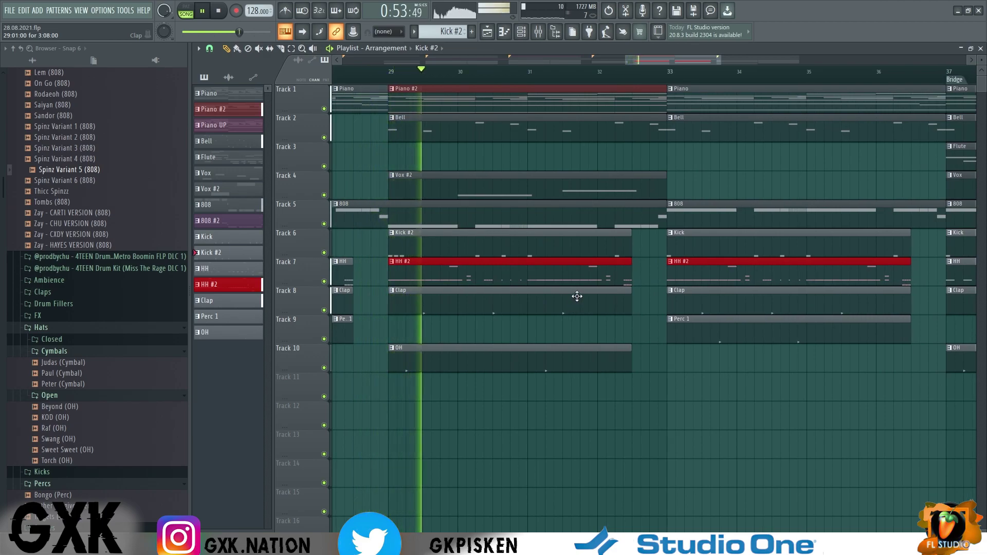
{"action": "scroll", "coordinate": [573, 291], "scroll_direction": "down", "scroll_amount": 3}
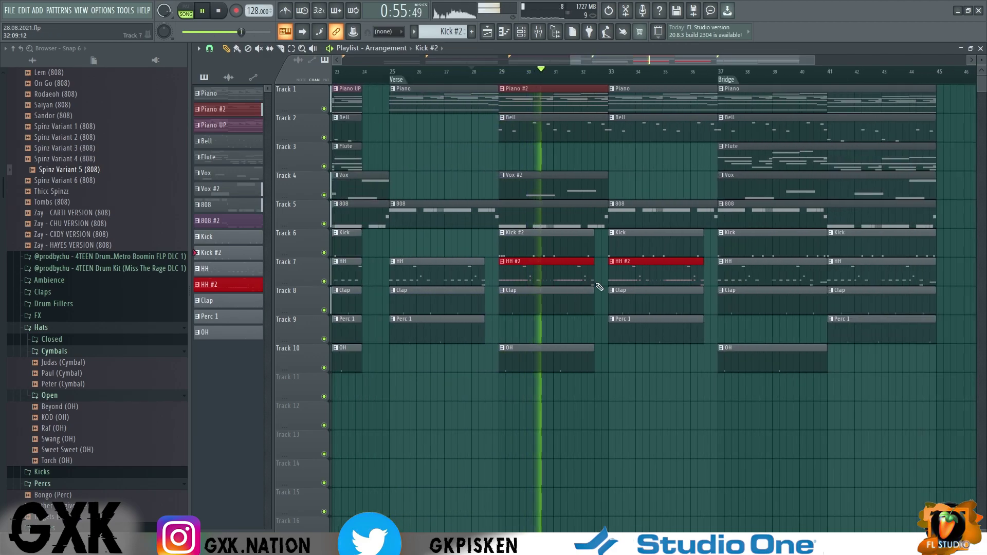
{"action": "scroll", "coordinate": [663, 283], "scroll_direction": "down", "scroll_amount": 3}
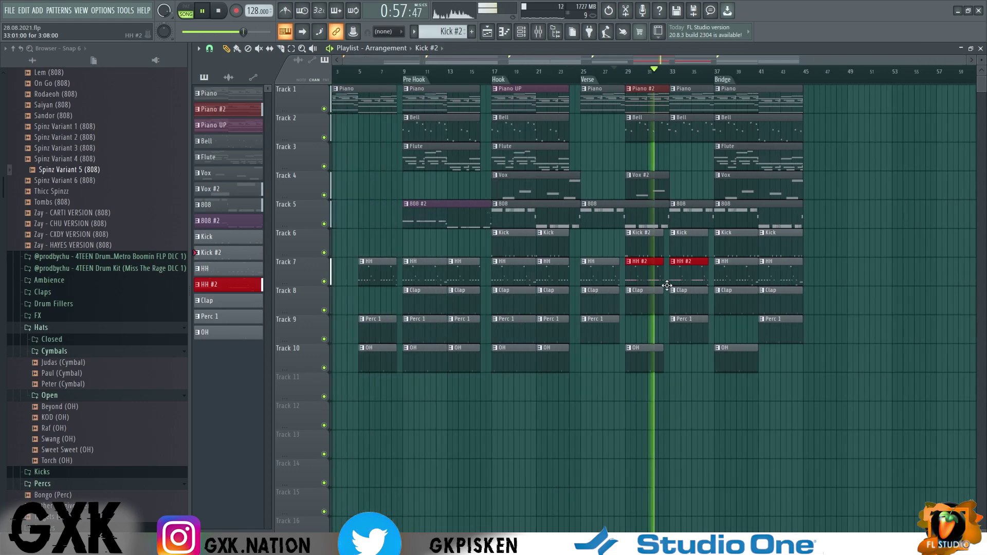
{"action": "scroll", "coordinate": [747, 281], "scroll_direction": "up", "scroll_amount": 3}
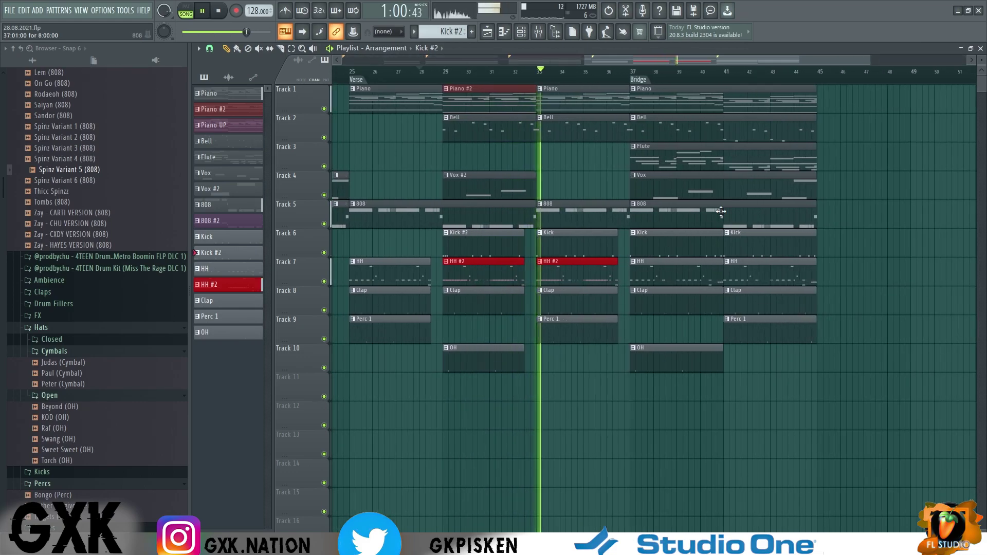
- Remove the Flute and Bell clips from the Bridge and set the playback position just before bar 37
{"action": "right_click", "coordinate": [687, 158]}
{"action": "right_click", "coordinate": [687, 126]}
{"action": "key", "text": "space"}
{"action": "left_click", "coordinate": [626, 76]}
- Remove both Kick clips and both Clap clips from the Bridge
{"action": "scroll", "coordinate": [385, 158], "scroll_direction": "down", "scroll_amount": 2}
{"action": "scroll", "coordinate": [790, 230], "scroll_direction": "down", "scroll_amount": 1}
{"action": "scroll", "coordinate": [738, 225], "scroll_direction": "down", "scroll_amount": 1}
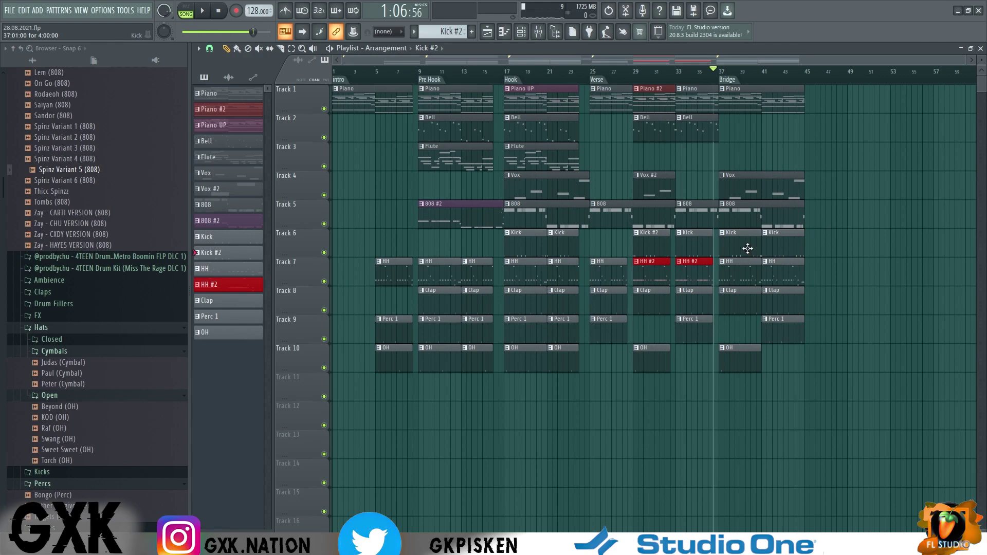
{"action": "right_click", "coordinate": [748, 249]}
{"action": "right_click", "coordinate": [782, 247]}
{"action": "right_click", "coordinate": [792, 305]}
{"action": "right_click", "coordinate": [741, 303]}
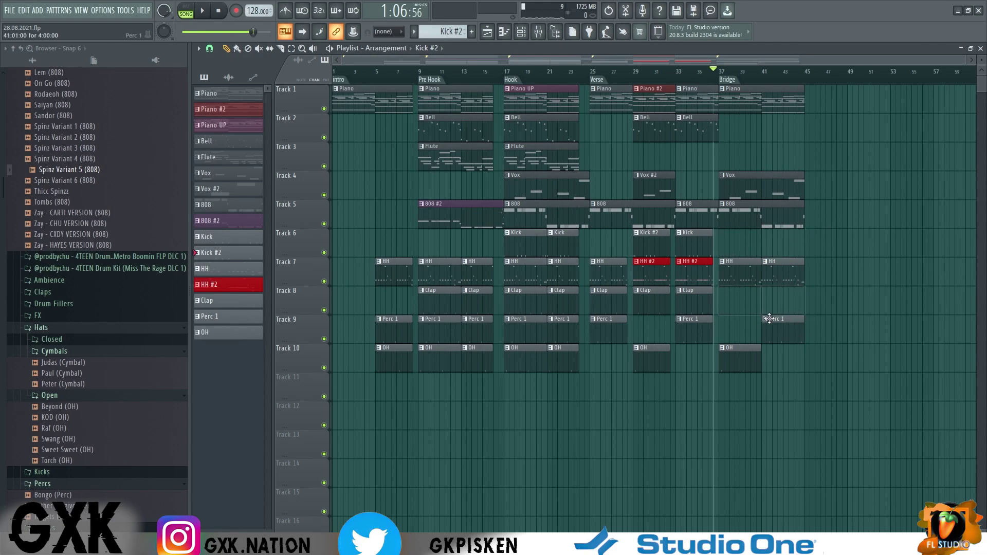
- Fill out the Bridge with a Perc 1 clip at bar 37 and an OH clip at bar 41, and remove its Vox clip
{"action": "key", "text": "space"}
{"action": "scroll", "coordinate": [854, 341], "scroll_direction": "up", "scroll_amount": 1}
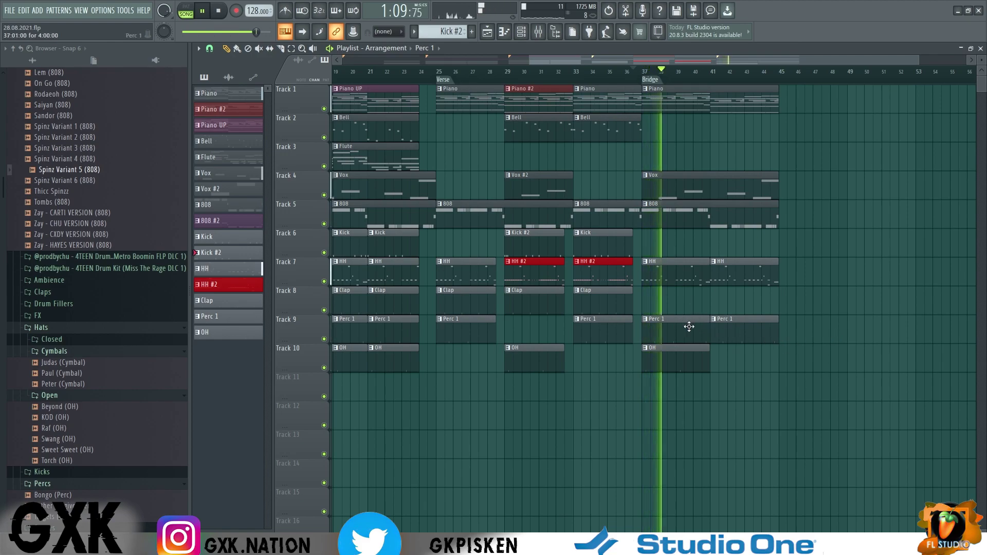
{"action": "left_click", "coordinate": [725, 354]}
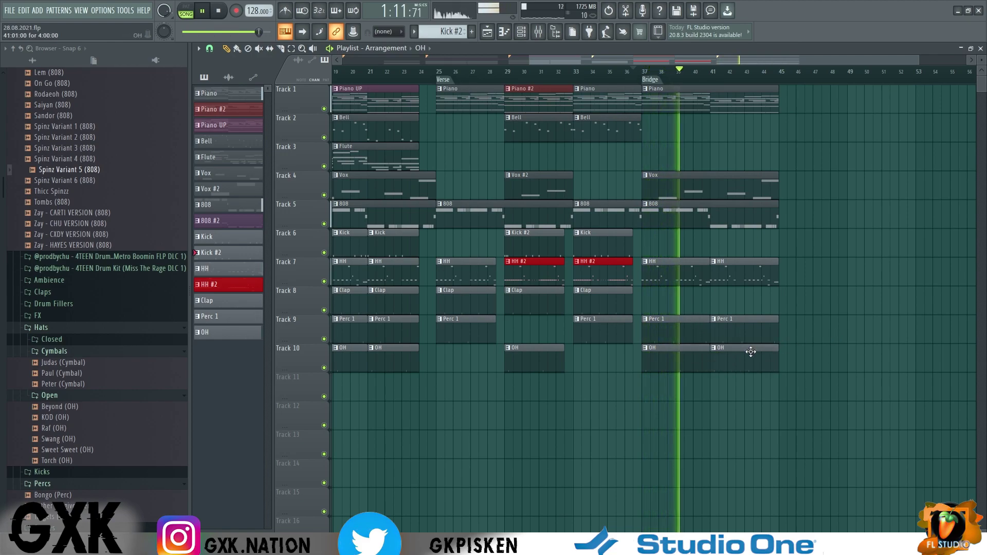
{"action": "left_click", "coordinate": [635, 71]}
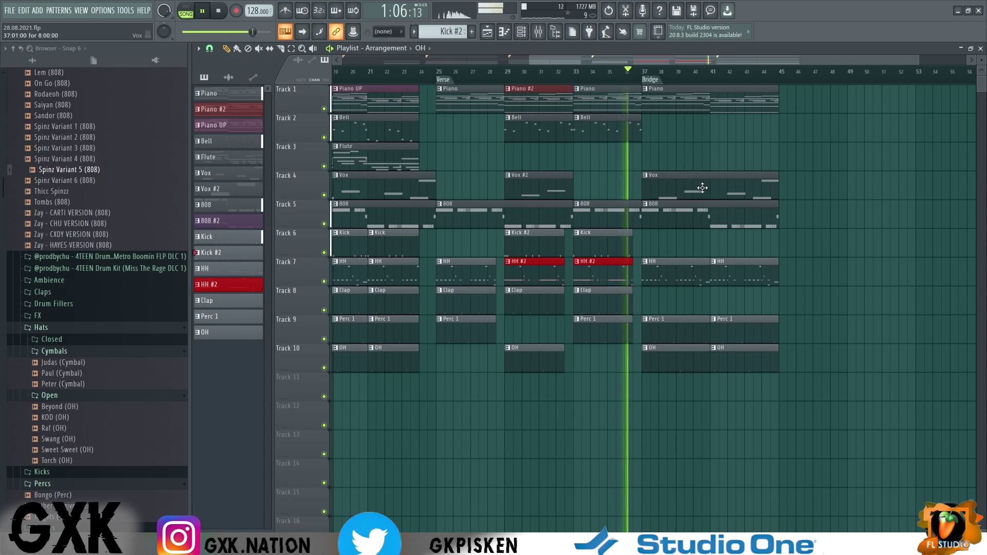
{"action": "right_click", "coordinate": [700, 188]}
{"action": "scroll", "coordinate": [806, 204], "scroll_direction": "down", "scroll_amount": 3}
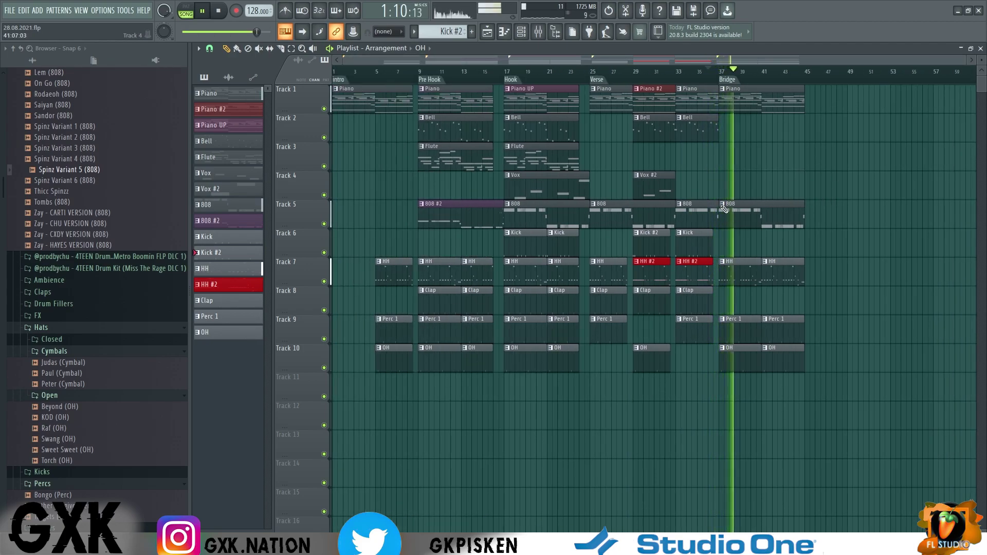
- Select all Hook, Verse and Bridge clips and duplicate them so the copies start at bar 45
{"action": "left_click_drag", "start_coordinate": [836, 428], "coordinate": [824, 90]}
{"action": "key", "text": "space"}
{"action": "scroll", "coordinate": [801, 129], "scroll_direction": "down", "scroll_amount": 1}
{"action": "scroll", "coordinate": [800, 129], "scroll_direction": "down", "scroll_amount": 1}
- Add a Hook marker at bar 45, where the duplicated clips start
{"action": "right_click", "coordinate": [752, 77]}
{"action": "left_click", "coordinate": [721, 79]}
{"action": "right_click", "coordinate": [720, 79]}
{"action": "left_click", "coordinate": [721, 79]}
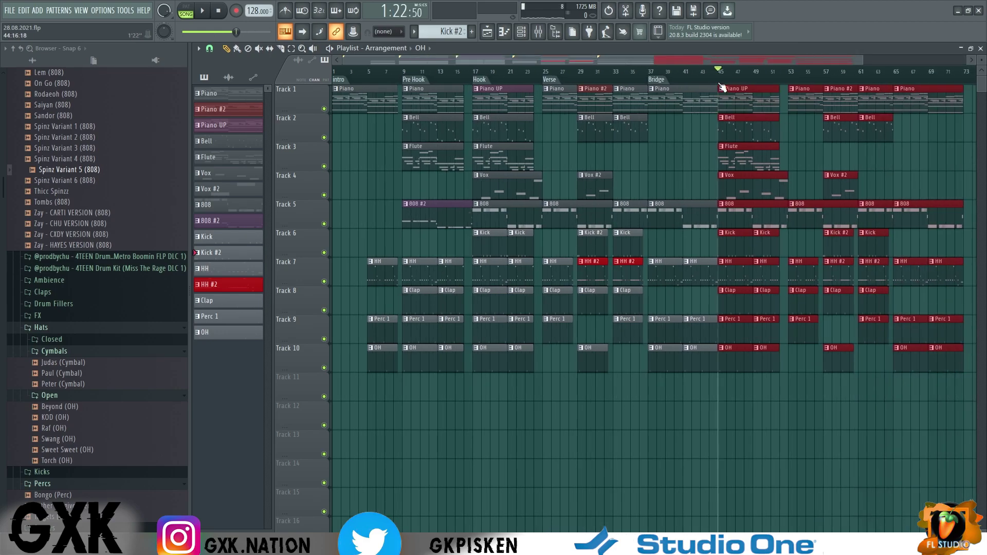
{"action": "right_click", "coordinate": [719, 84]}
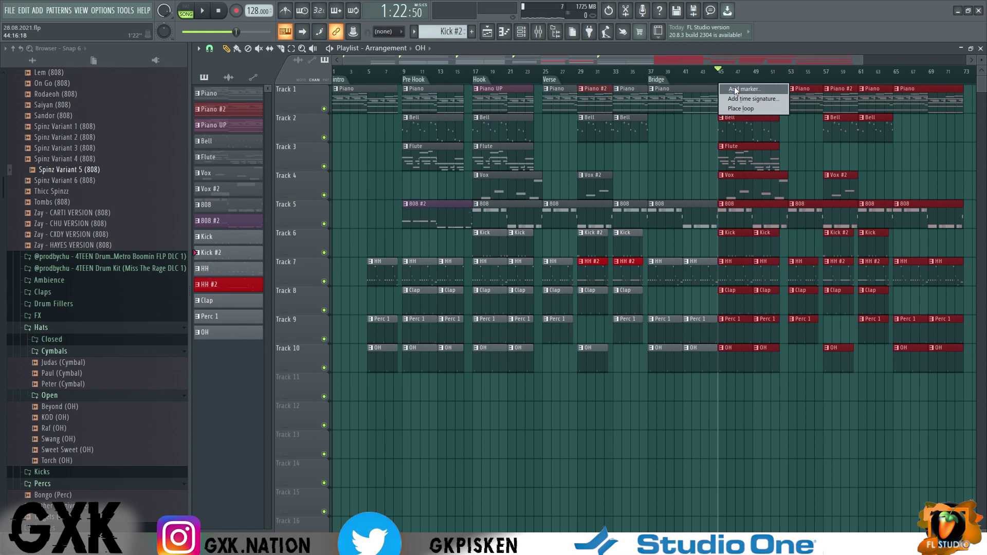
{"action": "double_click", "coordinate": [733, 73]}
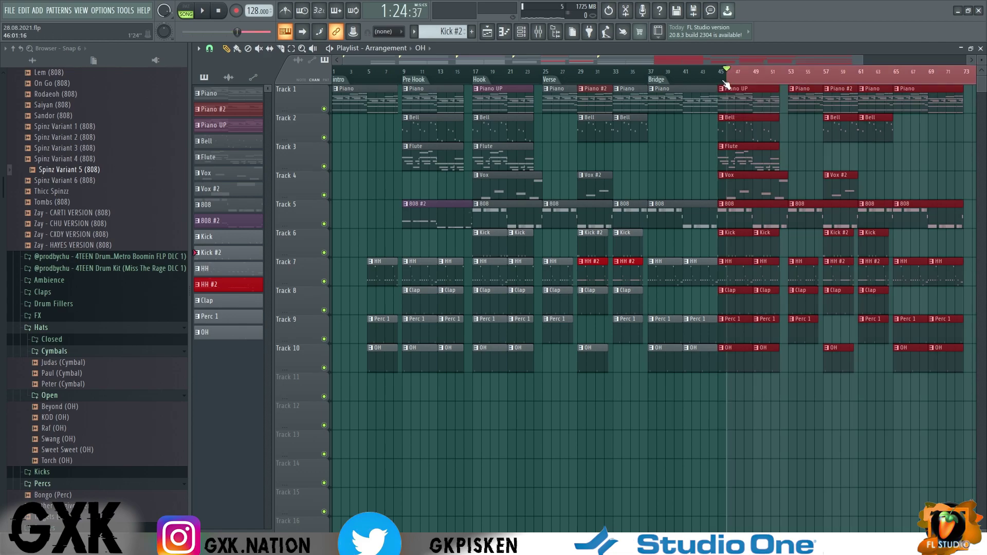
{"action": "right_click", "coordinate": [725, 83]}
{"action": "left_click", "coordinate": [729, 91]}
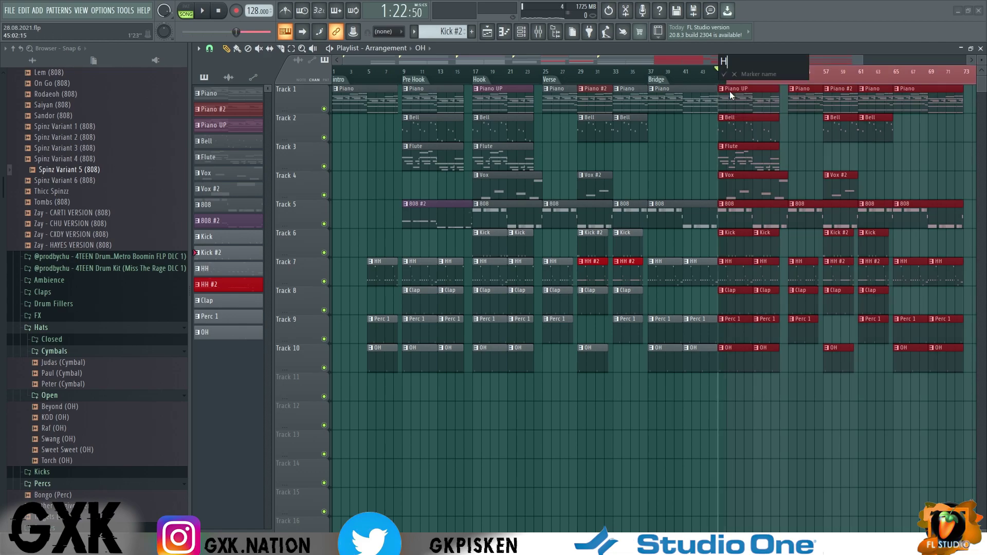
- Add a Verse marker at bar 53 and a Bridge marker at bar 65 over the duplicated sections
{"action": "scroll", "coordinate": [740, 117], "scroll_direction": "right", "scroll_amount": 3}
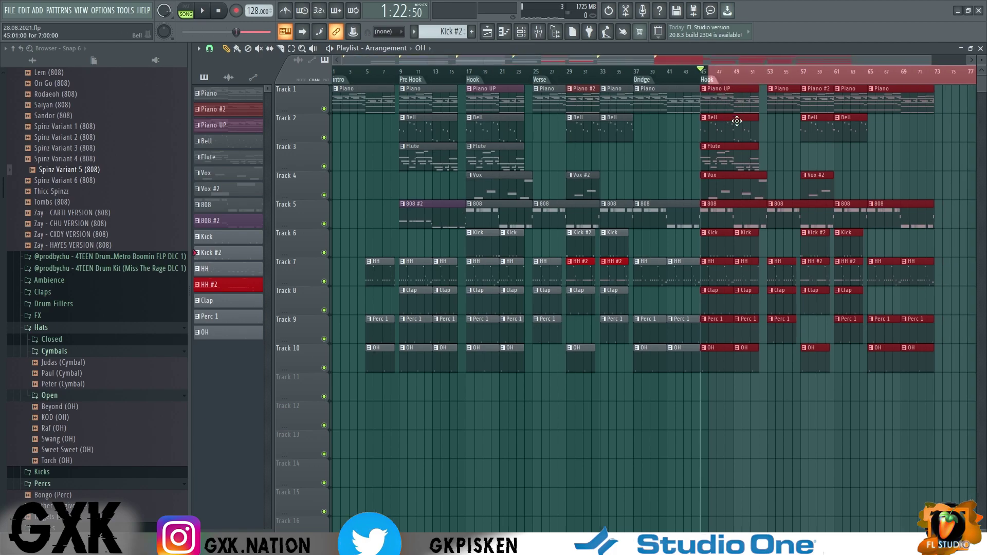
{"action": "left_click", "coordinate": [707, 76]}
{"action": "left_click", "coordinate": [707, 74]}
{"action": "type", "text": "Verse"}
{"action": "key", "text": "Return"}
{"action": "left_click", "coordinate": [804, 75]}
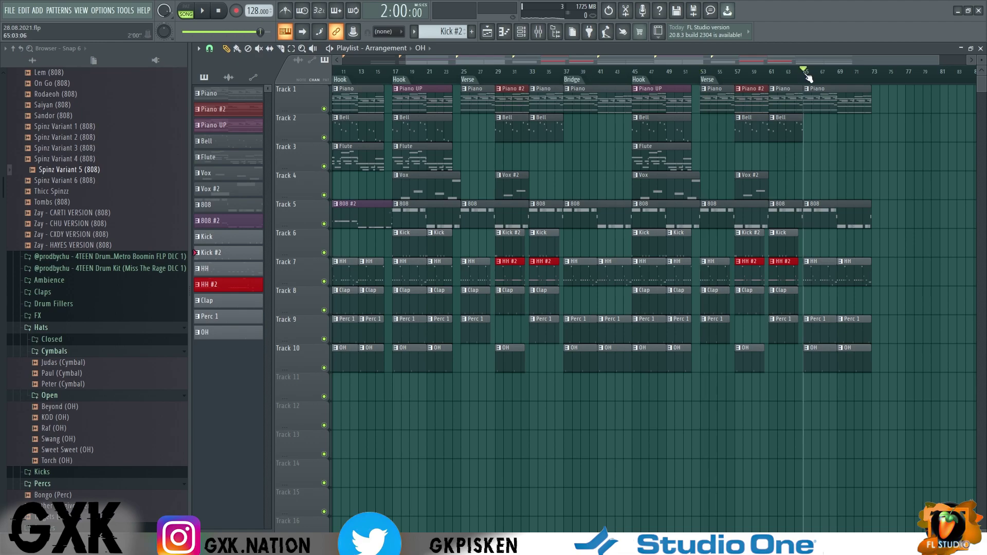
{"action": "key", "text": "alt+t"}
{"action": "type", "text": "Bridge"}
{"action": "key", "text": "Return"}
- Select the second Hook's clips and place copies of them at bars 73, 81 and 89
{"action": "scroll", "coordinate": [776, 159], "scroll_direction": "down", "scroll_amount": 2}
{"action": "left_click_drag", "start_coordinate": [710, 426], "coordinate": [666, 89]}
{"action": "left_click_drag", "start_coordinate": [665, 89], "coordinate": [869, 62]}
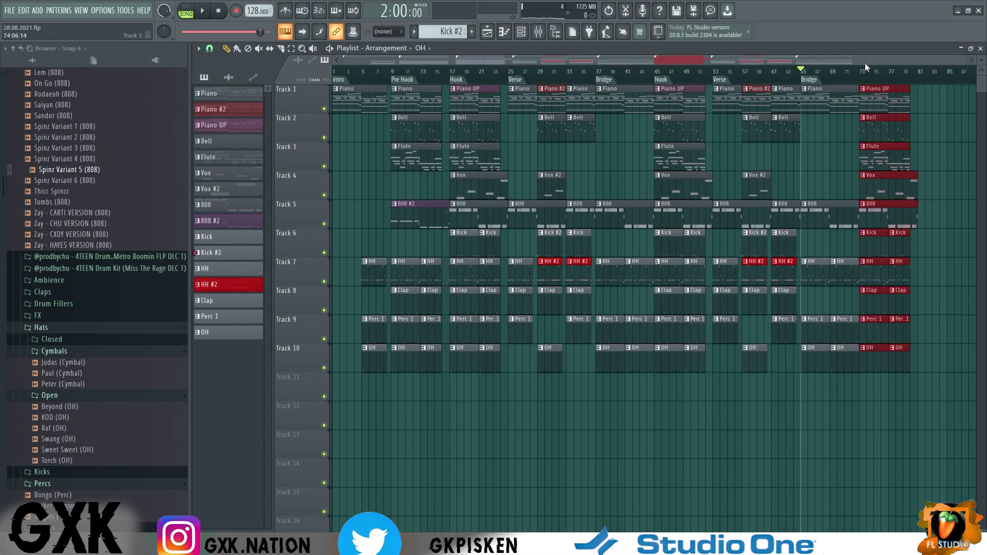
{"action": "scroll", "coordinate": [939, 151], "scroll_direction": "down", "scroll_amount": 2}
{"action": "scroll", "coordinate": [940, 154], "scroll_direction": "up", "scroll_amount": 1}
{"action": "left_click_drag", "start_coordinate": [813, 88], "coordinate": [878, 85]}
{"action": "scroll", "coordinate": [828, 102], "scroll_direction": "up", "scroll_amount": 2}
{"action": "left_click_drag", "start_coordinate": [825, 102], "coordinate": [921, 88]}
- Add a Hook marker at bar 73 and an Outro marker at bar 89
{"action": "scroll", "coordinate": [888, 248], "scroll_direction": "down", "scroll_amount": 2}
{"action": "left_click", "coordinate": [750, 76]}
{"action": "type", "text": "Hook"}
{"action": "key", "text": "Return"}
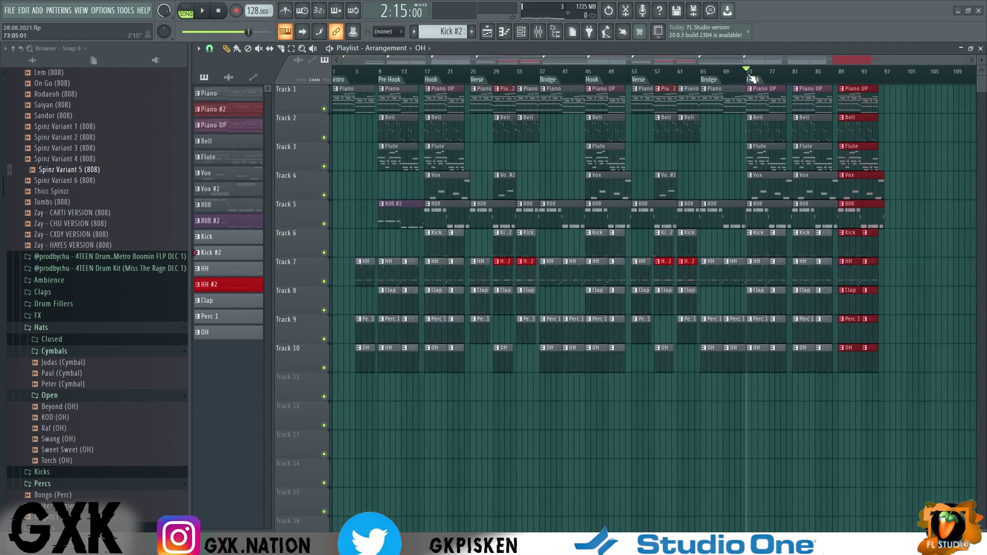
{"action": "left_click", "coordinate": [839, 74]}
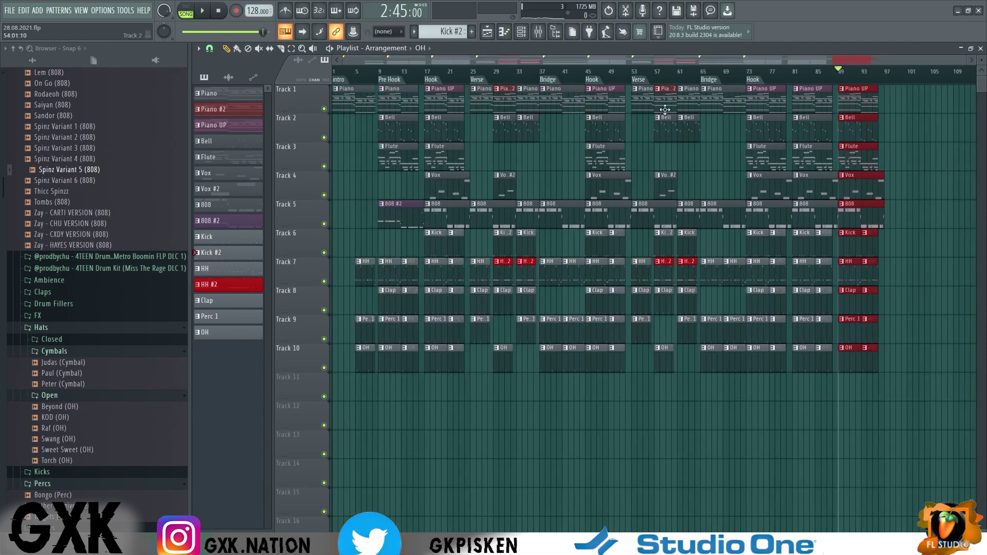
{"action": "type", "text": "Outro"}
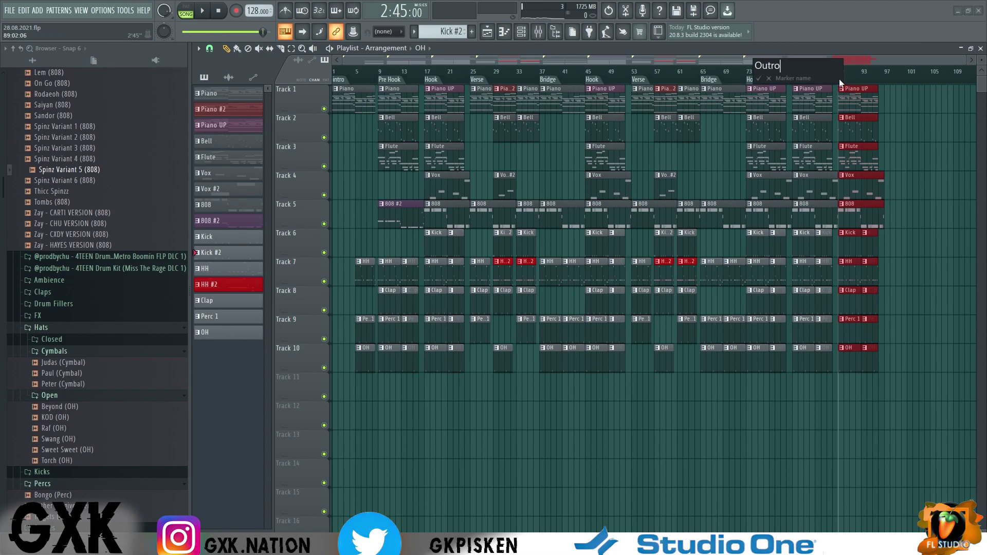
{"action": "key", "text": "Return"}
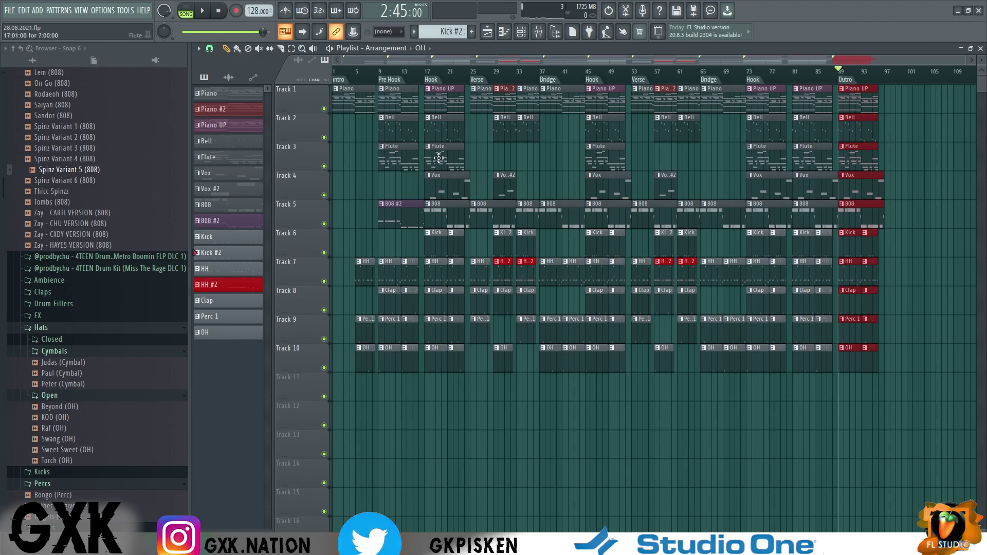
- Review the arrangement by moving the playback position through the sections from the Intro to the second Verse
{"action": "left_click", "coordinate": [369, 76]}
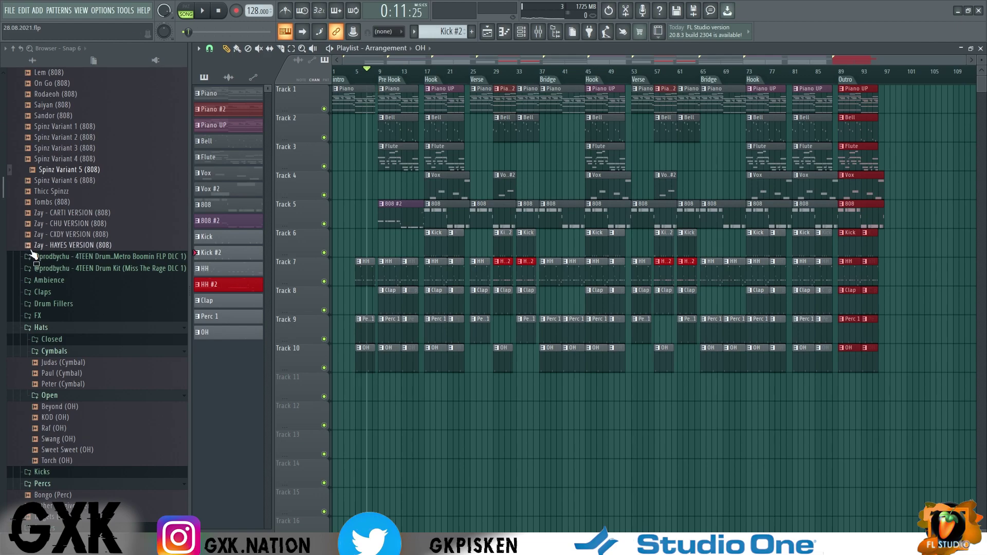
{"action": "scroll", "coordinate": [602, 71], "scroll_direction": "up", "scroll_amount": 3}
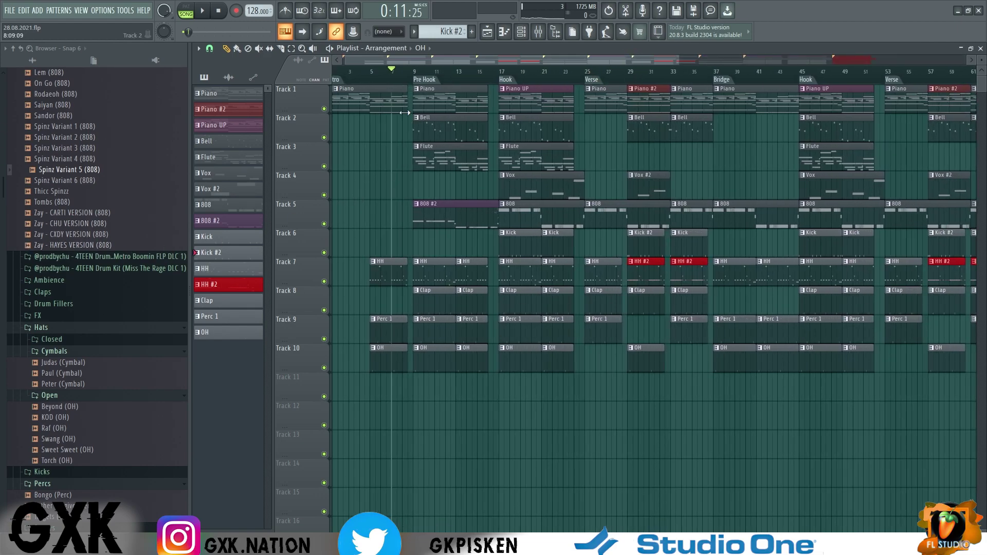
{"action": "left_click_drag", "start_coordinate": [361, 80], "coordinate": [523, 77]}
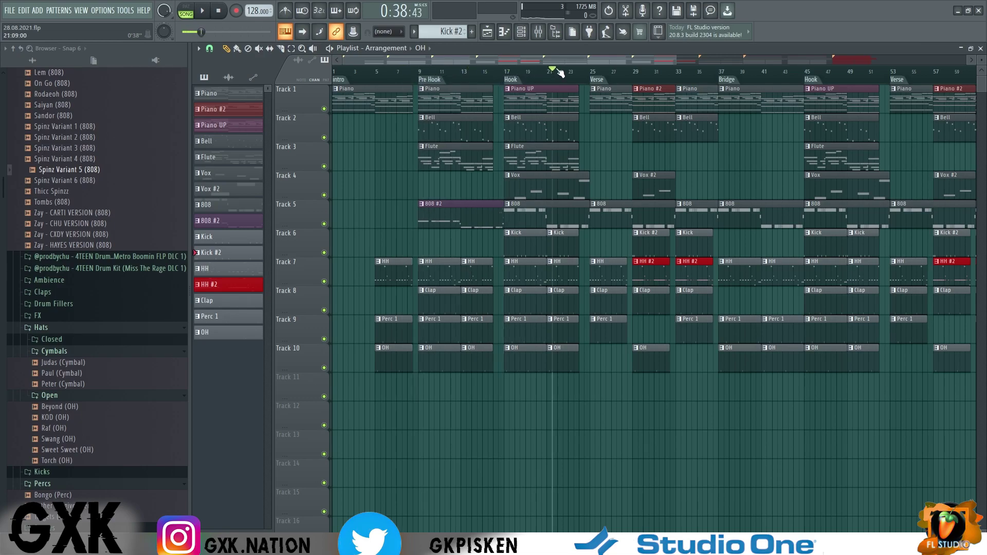
{"action": "left_click_drag", "start_coordinate": [578, 62], "coordinate": [632, 73]}
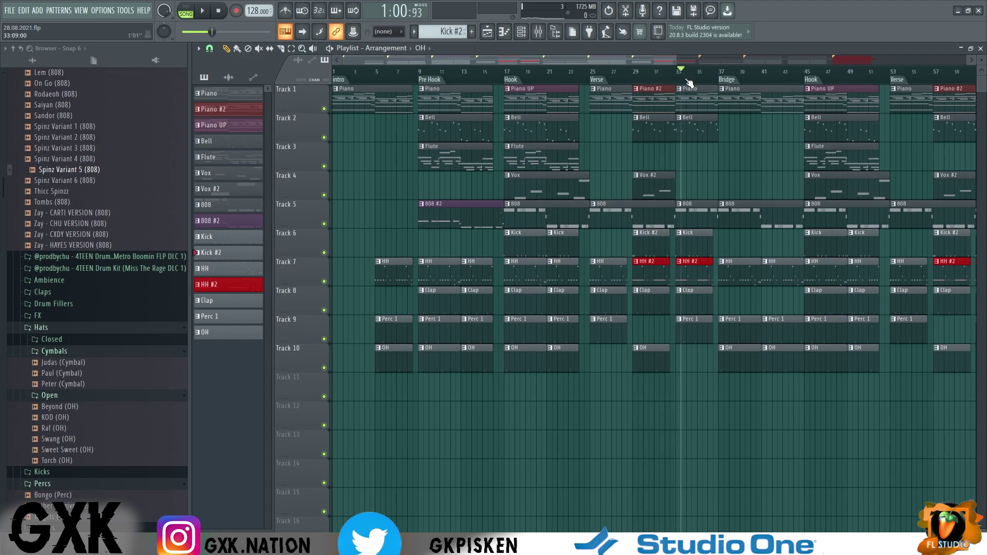
{"action": "left_click_drag", "start_coordinate": [711, 84], "coordinate": [786, 98]}
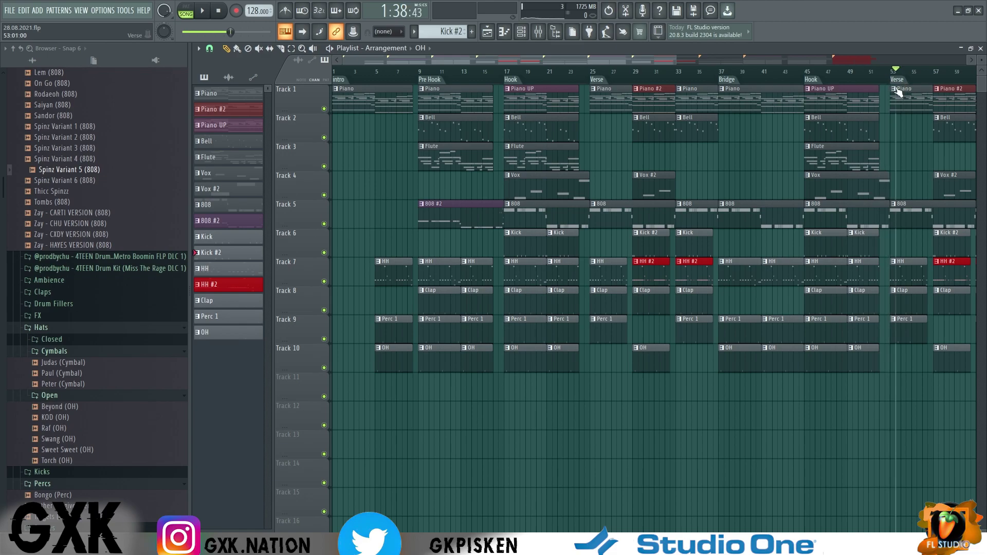
{"action": "scroll", "coordinate": [599, 170], "scroll_direction": "down", "scroll_amount": 3}
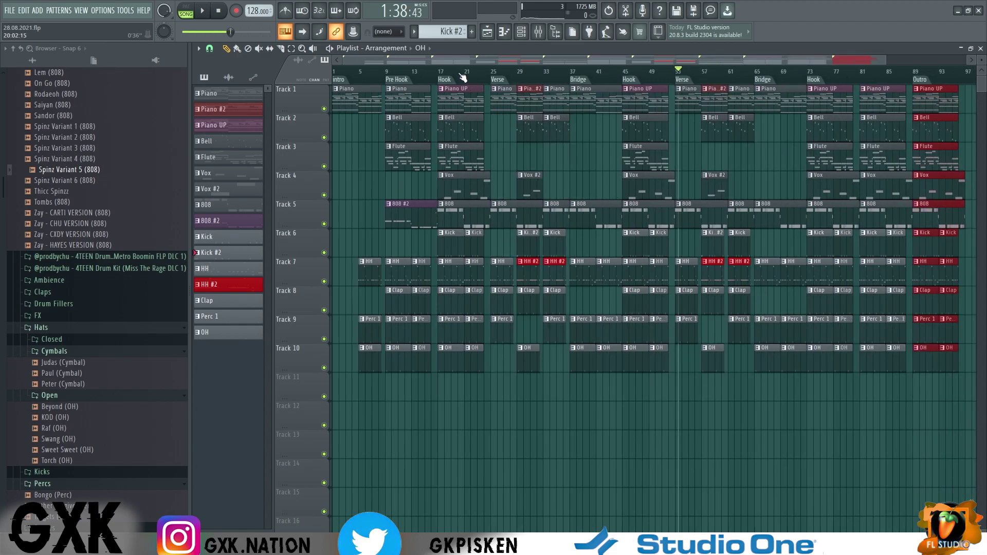
{"action": "left_click_drag", "start_coordinate": [352, 67], "coordinate": [459, 70]}
{"action": "left_click_drag", "start_coordinate": [367, 88], "coordinate": [450, 75]}
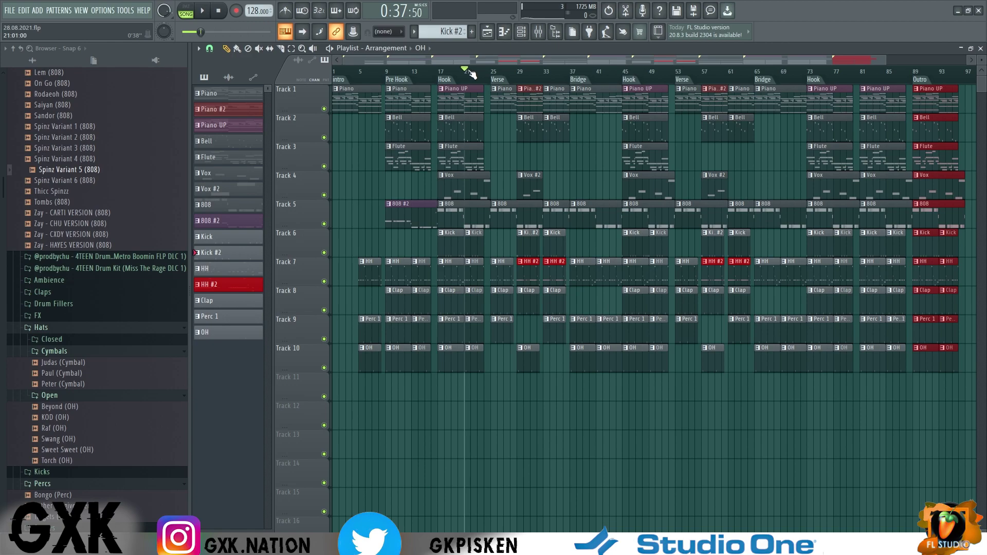
{"action": "left_click_drag", "start_coordinate": [486, 76], "coordinate": [514, 77]}
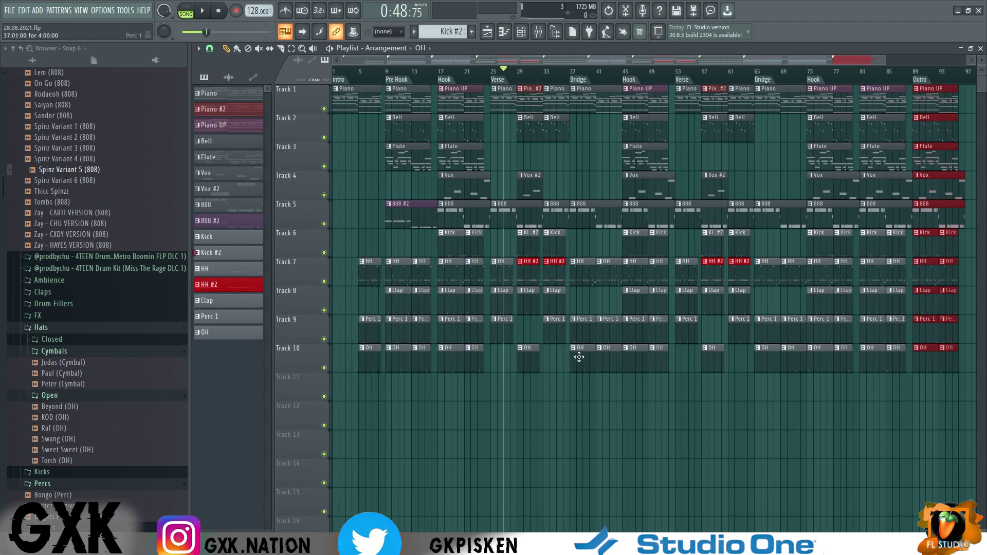
- Deselect the Outro clips, then make the Intro's Piano clip a unique pattern and open its notes for editing
{"action": "scroll", "coordinate": [561, 450], "scroll_direction": "down", "scroll_amount": 1}
{"action": "right_click", "coordinate": [560, 454]}
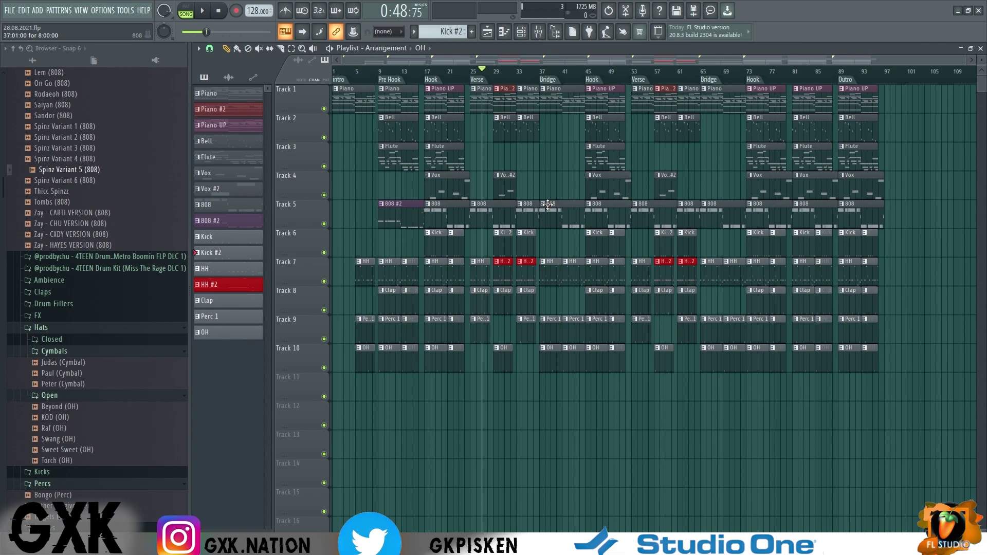
{"action": "key", "text": "space"}
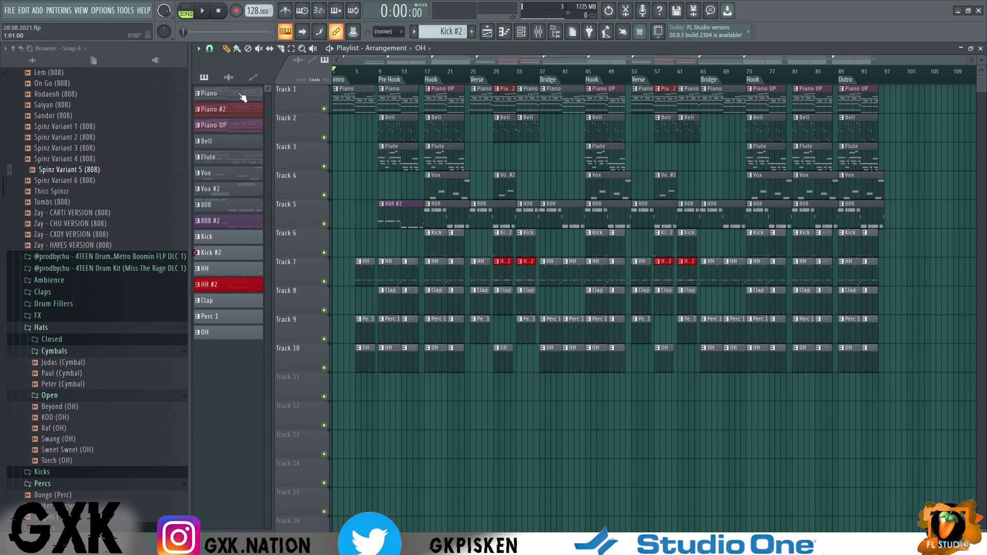
{"action": "left_click", "coordinate": [336, 89]}
{"action": "left_click", "coordinate": [362, 156]}
{"action": "double_click", "coordinate": [363, 104]}
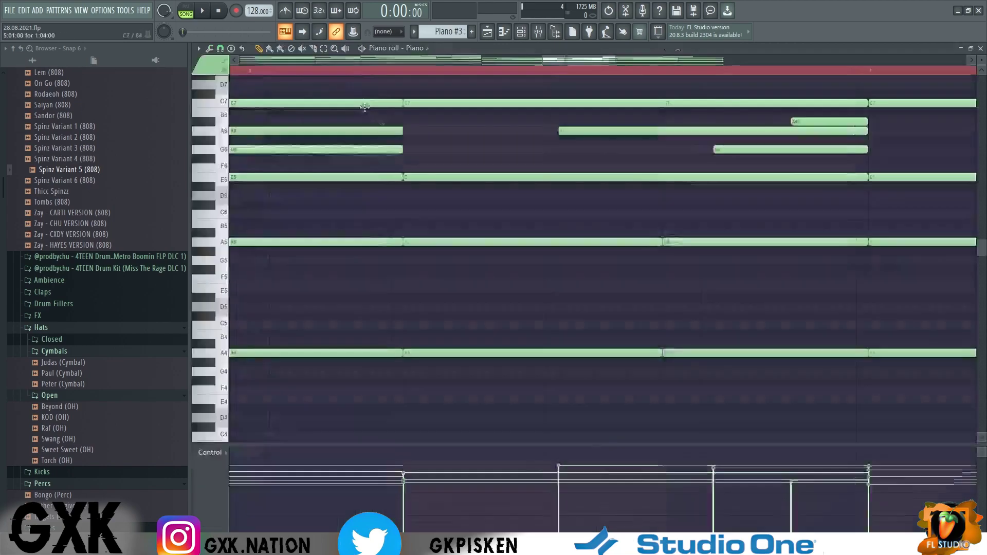
- Thin out the Intro piano by deleting the E7 and F7 notes in bars 7–8, C7 notes in bars 1–4 and G6 notes in bars 5–8
{"action": "left_click_drag", "start_coordinate": [712, 273], "coordinate": [594, 185]}
{"action": "left_click_drag", "start_coordinate": [570, 236], "coordinate": [234, 175]}
{"action": "key", "text": "Delete"}
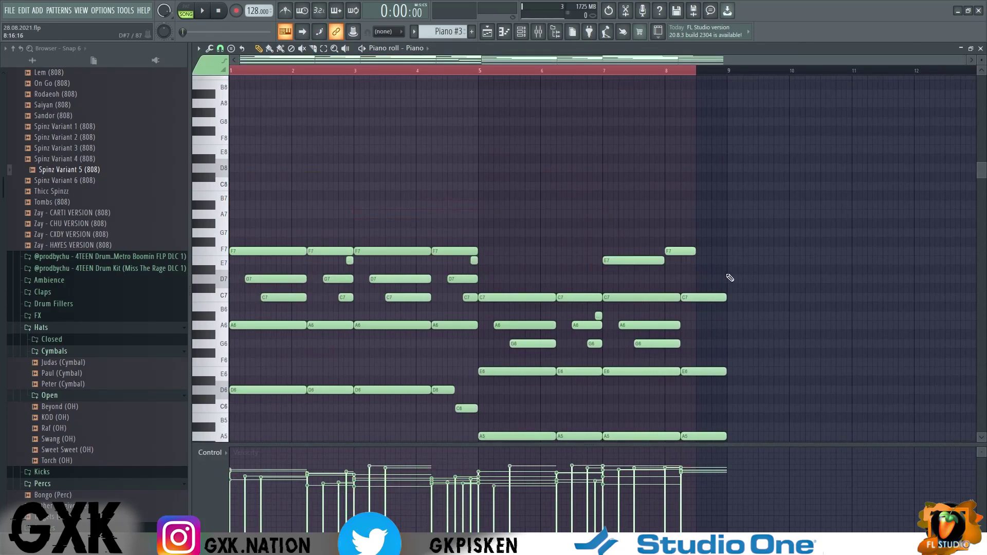
{"action": "left_click_drag", "start_coordinate": [730, 278], "coordinate": [592, 228]}
{"action": "key", "text": "Delete"}
{"action": "left_click_drag", "start_coordinate": [474, 313], "coordinate": [267, 291]}
{"action": "key", "text": "Delete"}
{"action": "left_click_drag", "start_coordinate": [728, 356], "coordinate": [502, 339]}
{"action": "key", "text": "Delete"}
{"action": "left_click", "coordinate": [487, 32]}
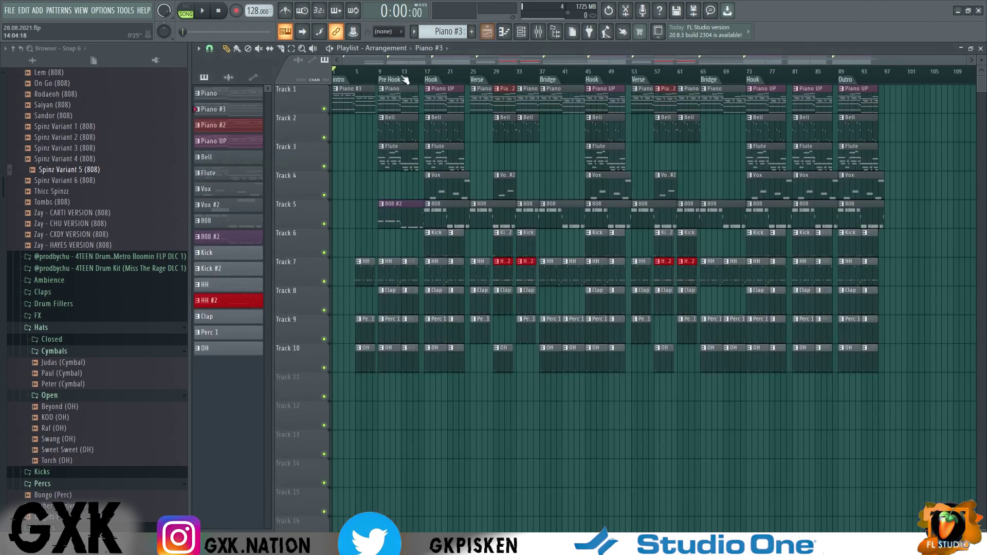
- Lower all notes of the Intro's piano pattern by one octave and play back parts of the Intro and Pre Hook
{"action": "double_click", "coordinate": [357, 109]}
{"action": "key", "text": "ctrl+a"}
{"action": "key", "text": "ctrl+Down"}
{"action": "key", "text": "space"}
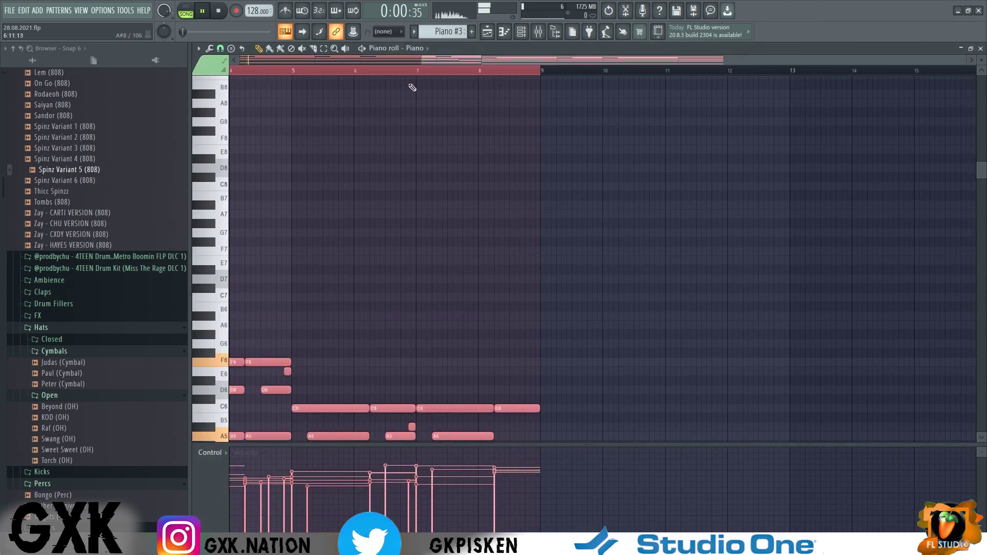
{"action": "left_click", "coordinate": [487, 32]}
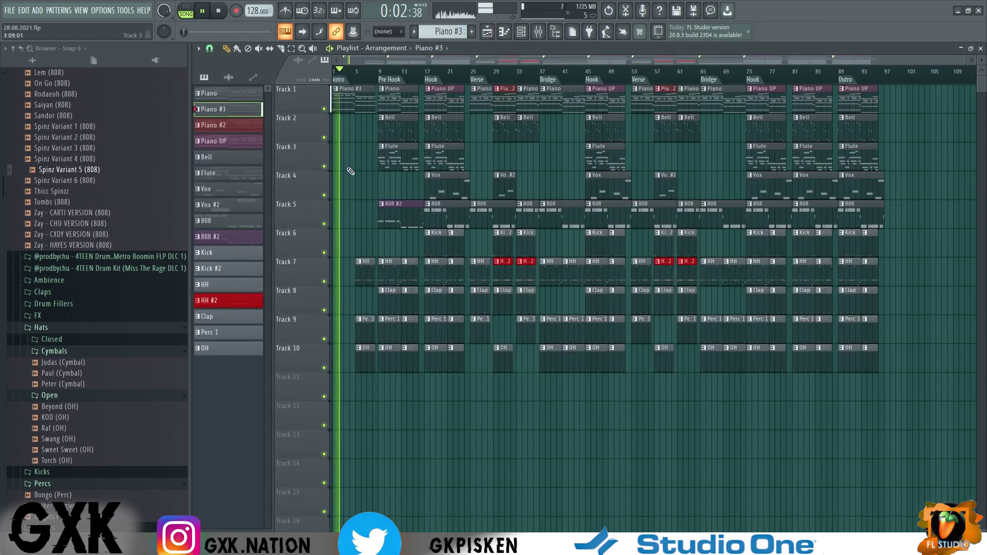
{"action": "scroll", "coordinate": [342, 177], "scroll_direction": "up", "scroll_amount": 2}
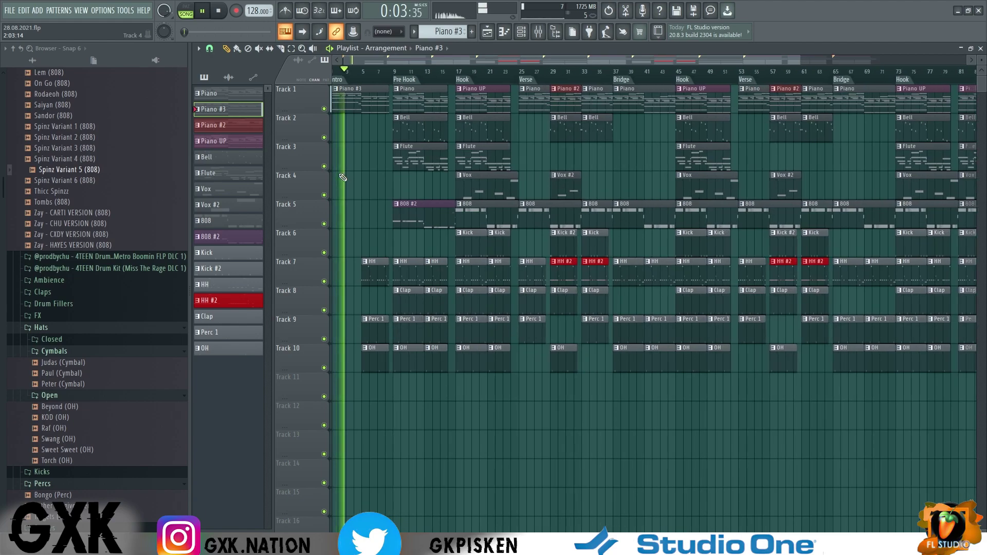
{"action": "left_click", "coordinate": [389, 82]}
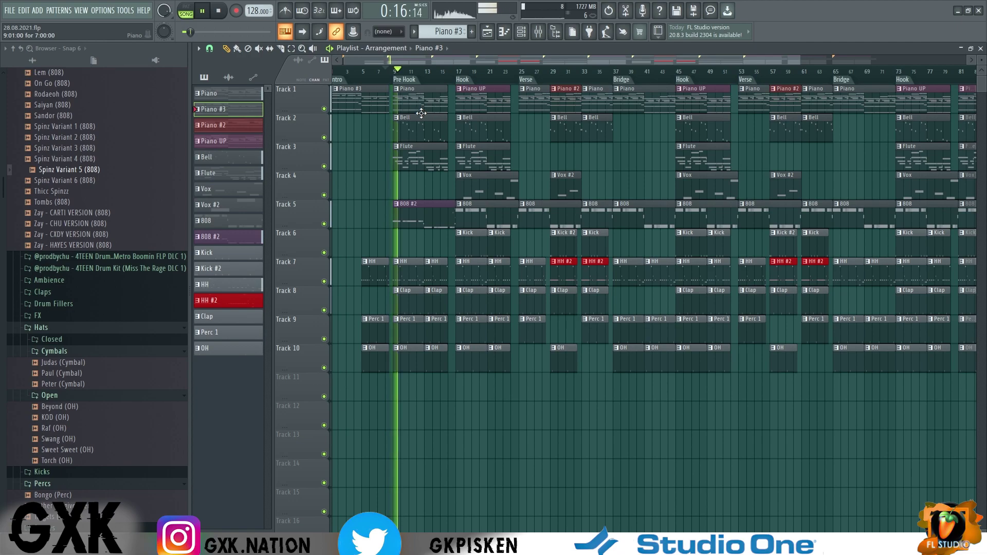
{"action": "scroll", "coordinate": [413, 72], "scroll_direction": "down", "scroll_amount": 2}
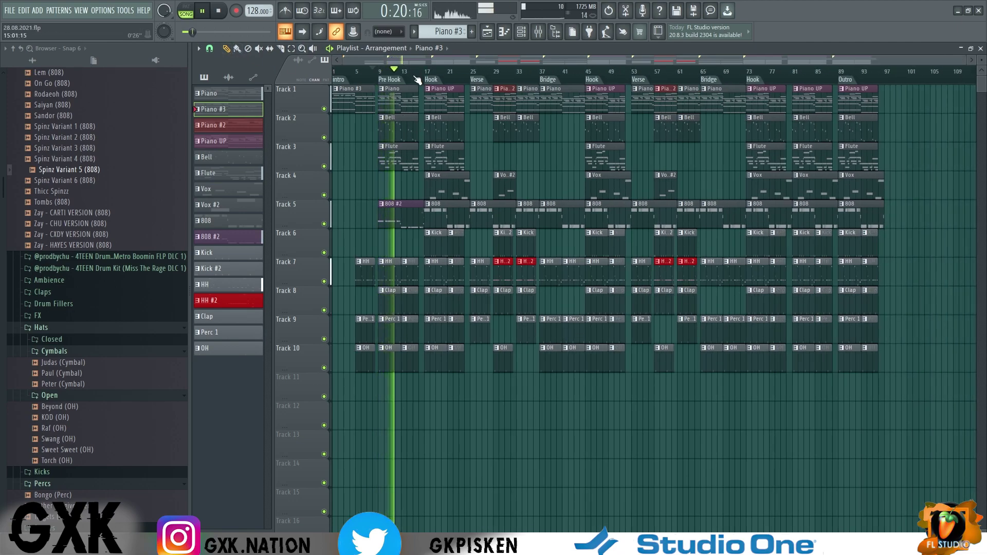
{"action": "key", "text": "space"}
- Select the first Hook's time range and lower the 808, Kick, HH, Clap, Perc 1 and OH mixer faders together to minimum
{"action": "scroll", "coordinate": [429, 118], "scroll_direction": "up", "scroll_amount": 2}
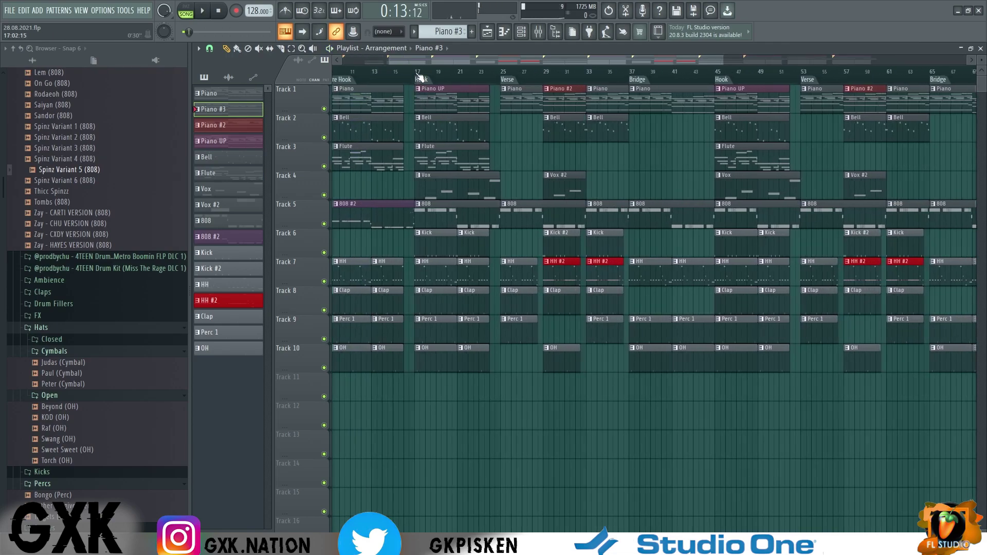
{"action": "left_click_drag", "start_coordinate": [415, 72], "coordinate": [499, 67]}
{"action": "key", "text": "F9"}
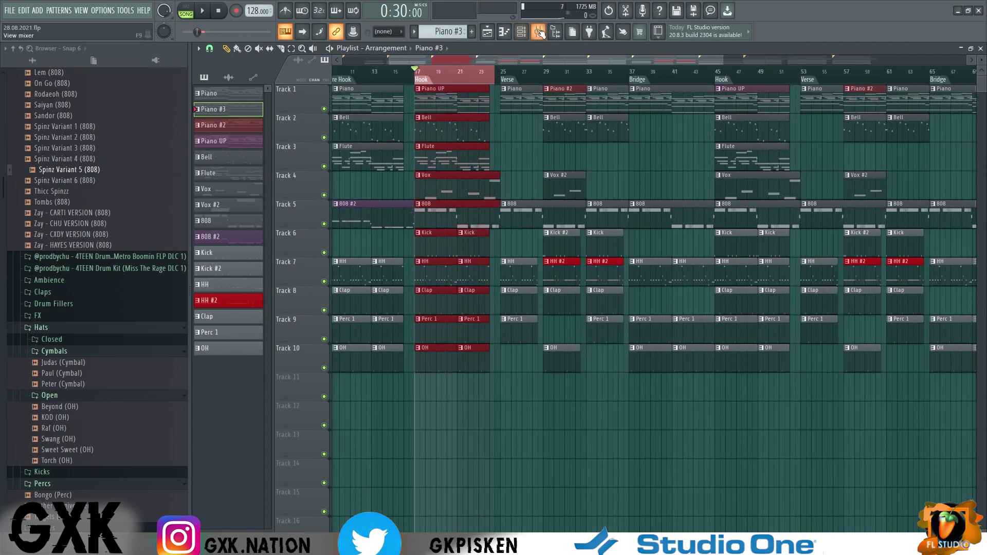
{"action": "left_click", "coordinate": [378, 347]}
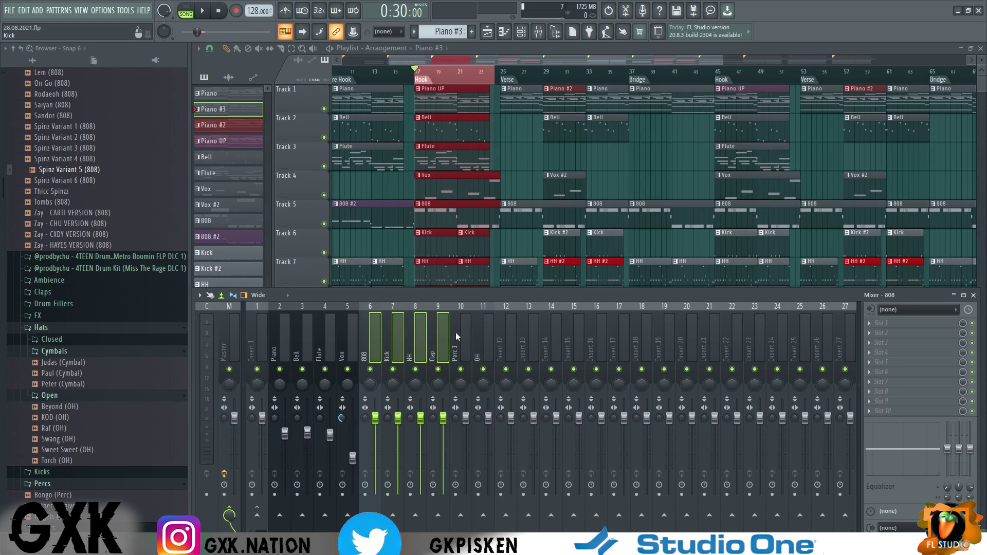
{"action": "left_click_drag", "start_coordinate": [491, 425], "coordinate": [487, 515]}
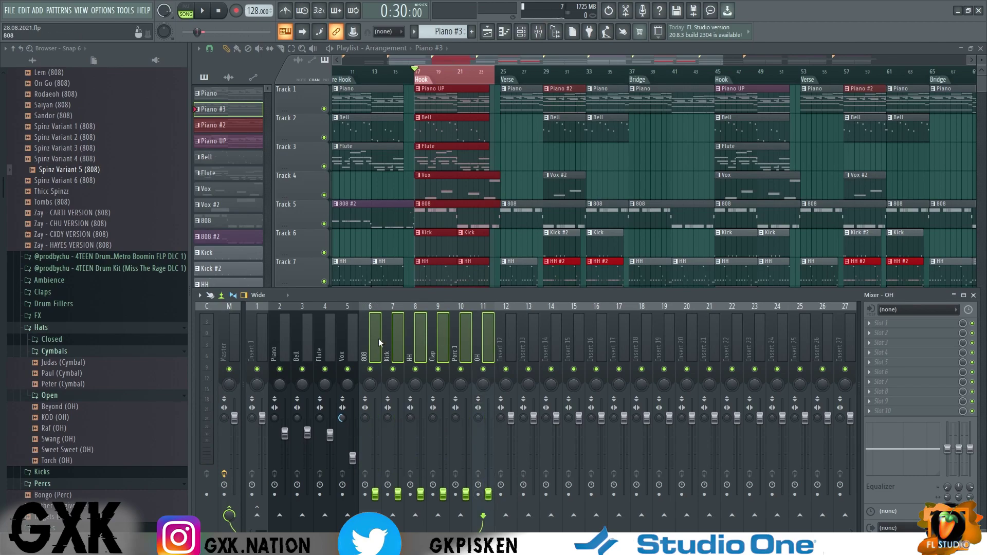
{"action": "key", "text": "F9"}
- Set the playback position to the start of the Pre Hook at bar 9
{"action": "scroll", "coordinate": [585, 212], "scroll_direction": "down", "scroll_amount": 3}
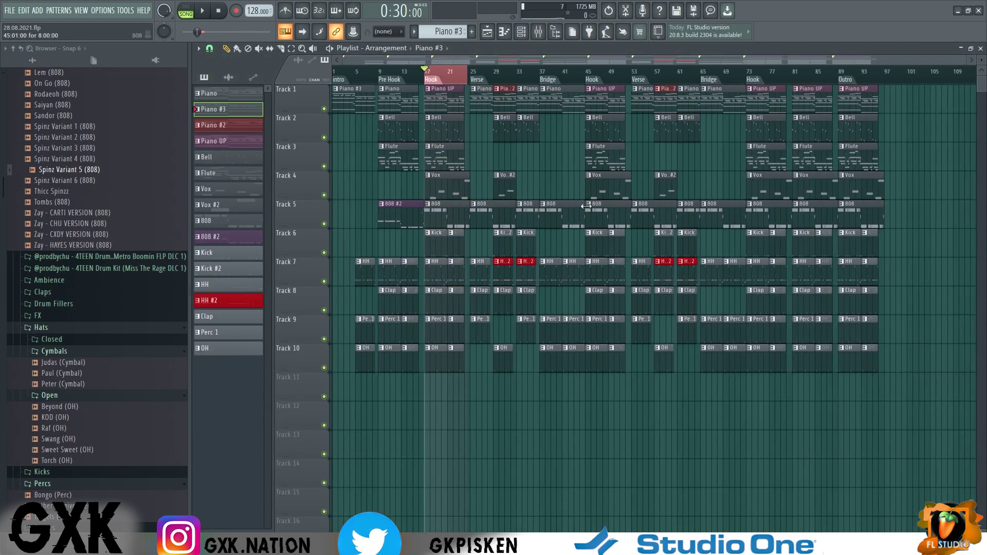
{"action": "left_click", "coordinate": [379, 72]}
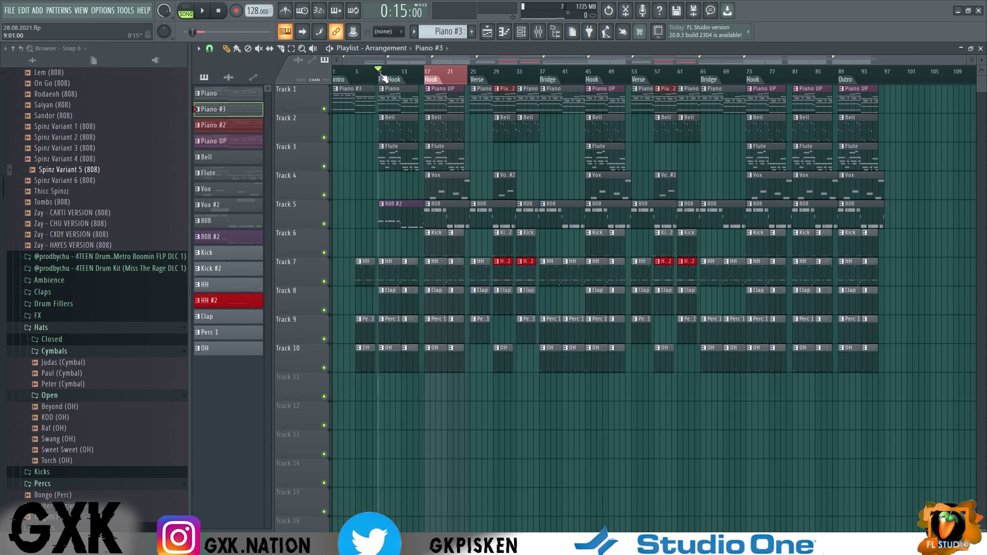
{"action": "left_click", "coordinate": [57, 332]}
{"action": "scroll", "coordinate": [75, 303], "scroll_direction": "up", "scroll_amount": 8}
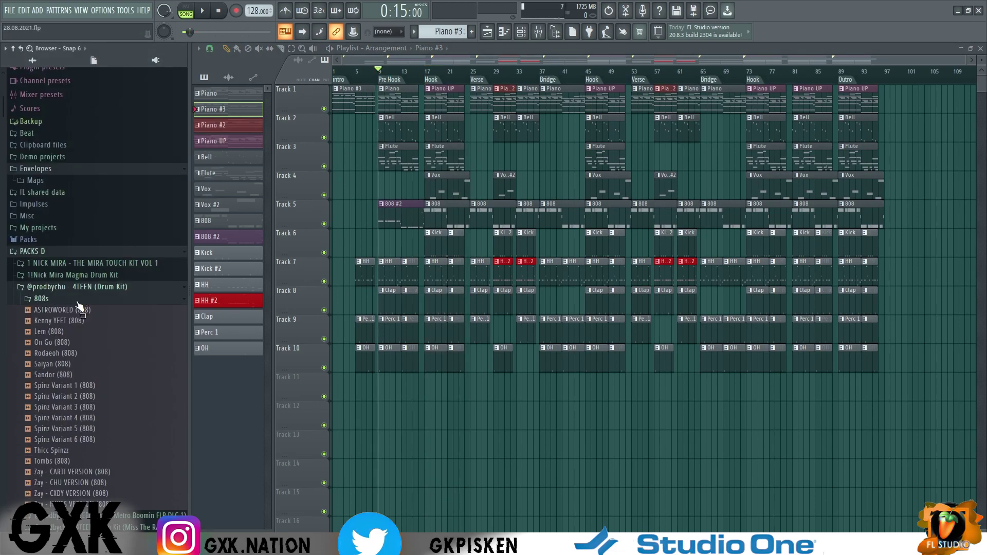
{"action": "left_click", "coordinate": [75, 299]}
{"action": "scroll", "coordinate": [76, 300], "scroll_direction": "down", "scroll_amount": 4}
{"action": "left_click", "coordinate": [65, 277]}
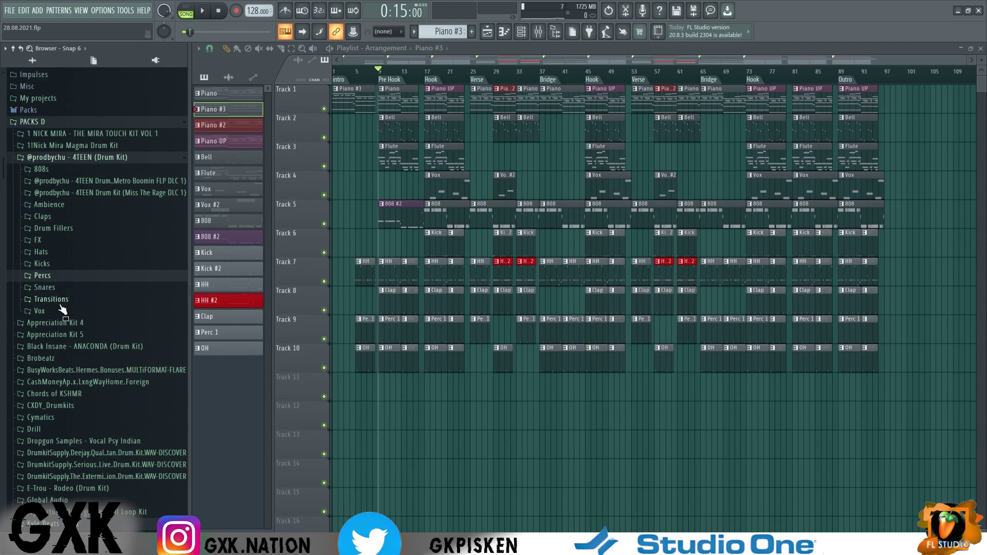
{"action": "left_click", "coordinate": [66, 241]}
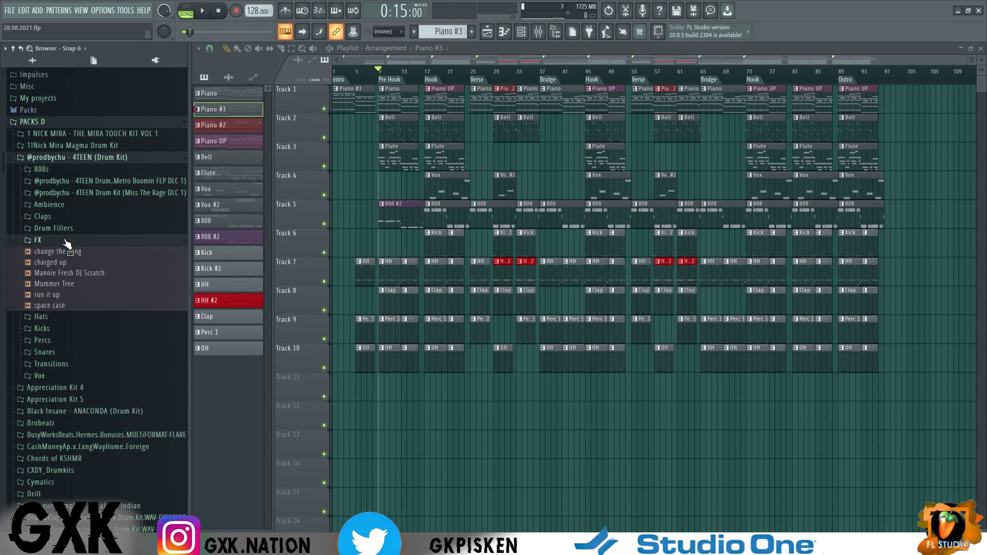
{"action": "left_click", "coordinate": [59, 240]}
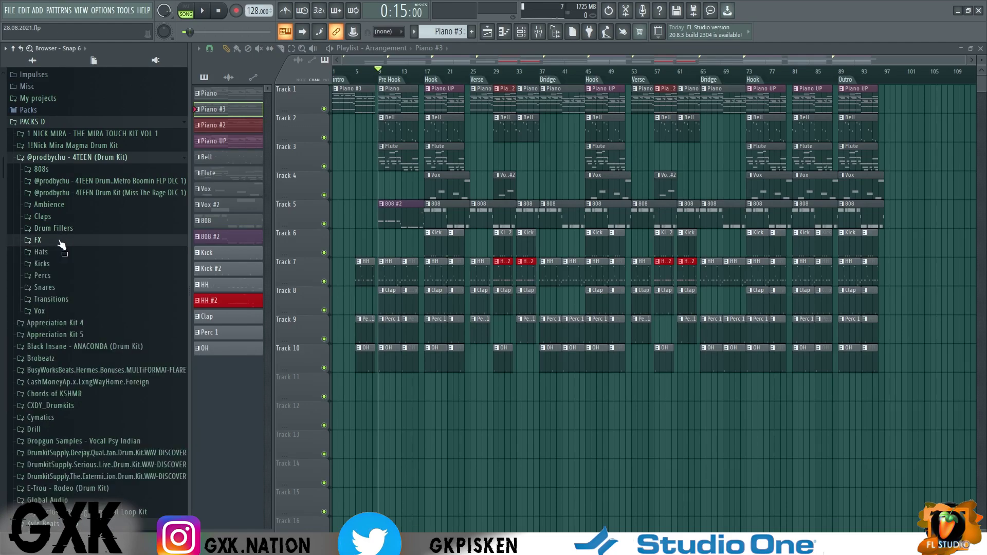
{"action": "left_click", "coordinate": [69, 303]}
{"action": "left_click", "coordinate": [83, 322]}
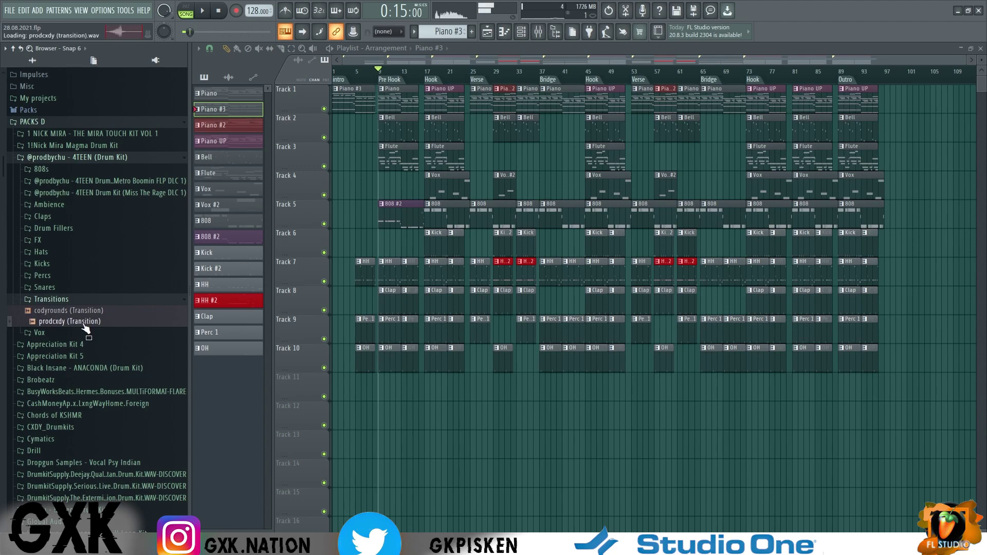
- Place prodcxdy (Transition) on Track 11 so it peaks at the Pre Hook start, bar 9, and lower its channel volume to 58%
{"action": "left_click_drag", "start_coordinate": [86, 329], "coordinate": [534, 391]}
{"action": "scroll", "coordinate": [369, 389], "scroll_direction": "up", "scroll_amount": 6}
{"action": "scroll", "coordinate": [469, 391], "scroll_direction": "up", "scroll_amount": 5}
{"action": "double_click", "coordinate": [534, 391]}
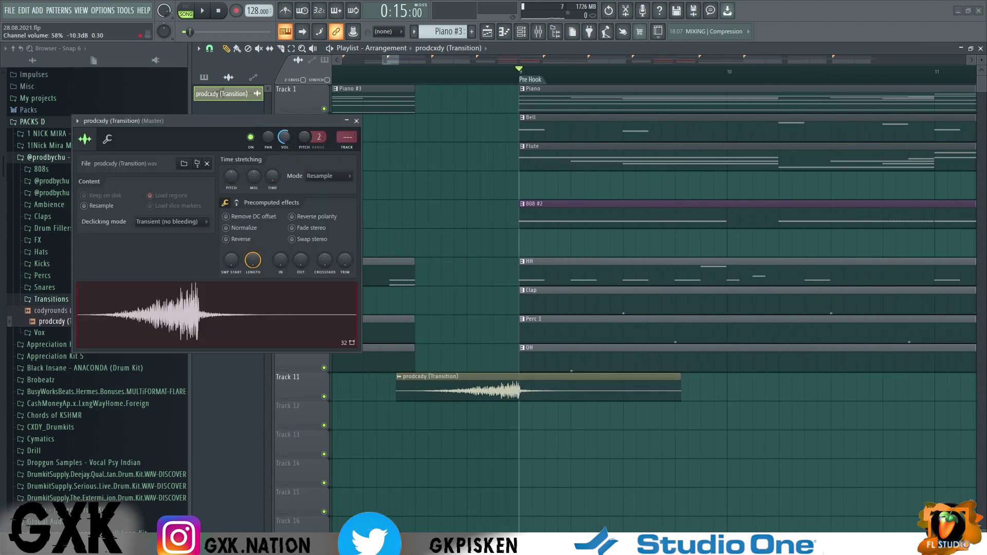
{"action": "key", "text": "Escape"}
- Add another prodcxdy transition on Track 11 at bar 13 and place codyrounds (Transition) at the first Hook, bar 17
{"action": "scroll", "coordinate": [457, 390], "scroll_direction": "down", "scroll_amount": 10}
{"action": "key", "text": "space"}
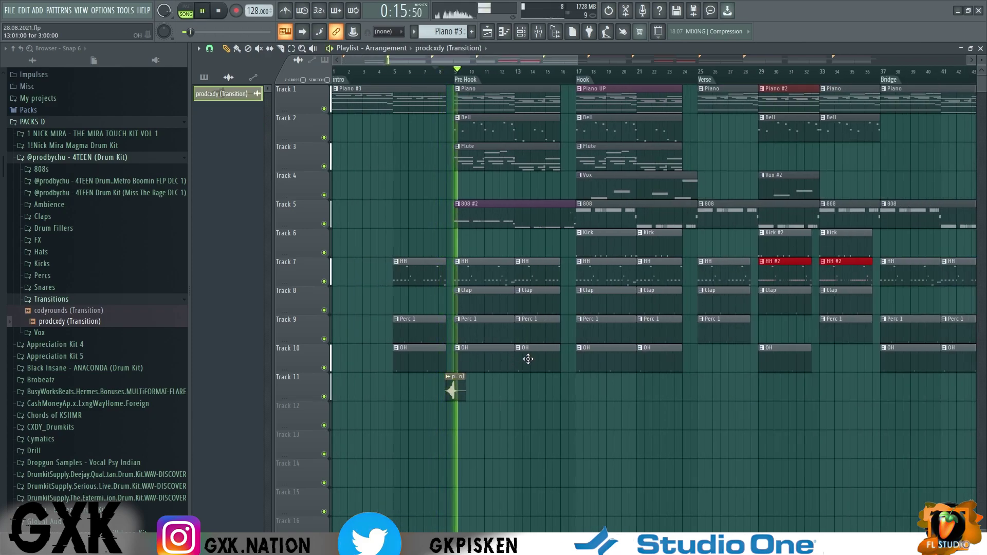
{"action": "left_click", "coordinate": [514, 391]}
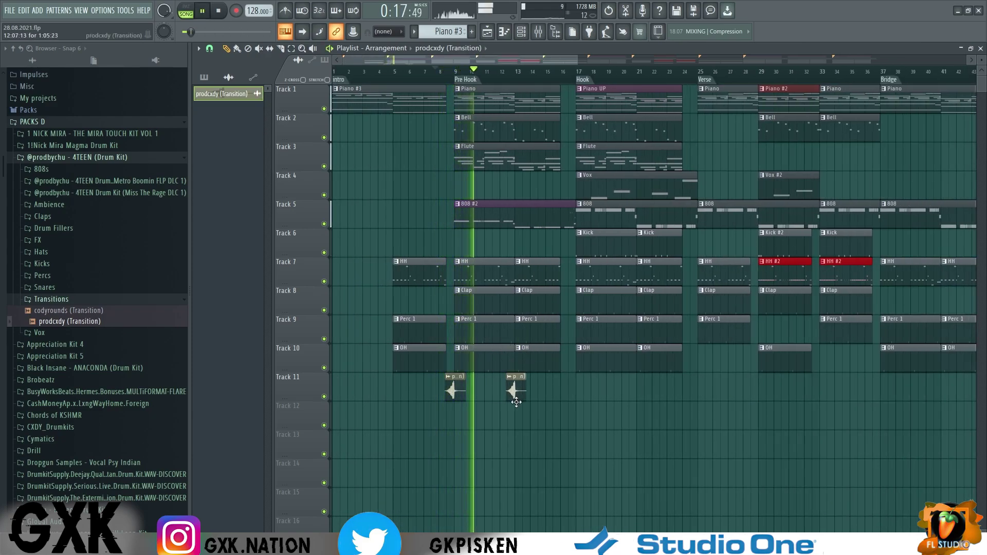
{"action": "left_click", "coordinate": [576, 391]}
{"action": "key", "text": "space"}
{"action": "left_click_drag", "start_coordinate": [72, 310], "coordinate": [691, 396]}
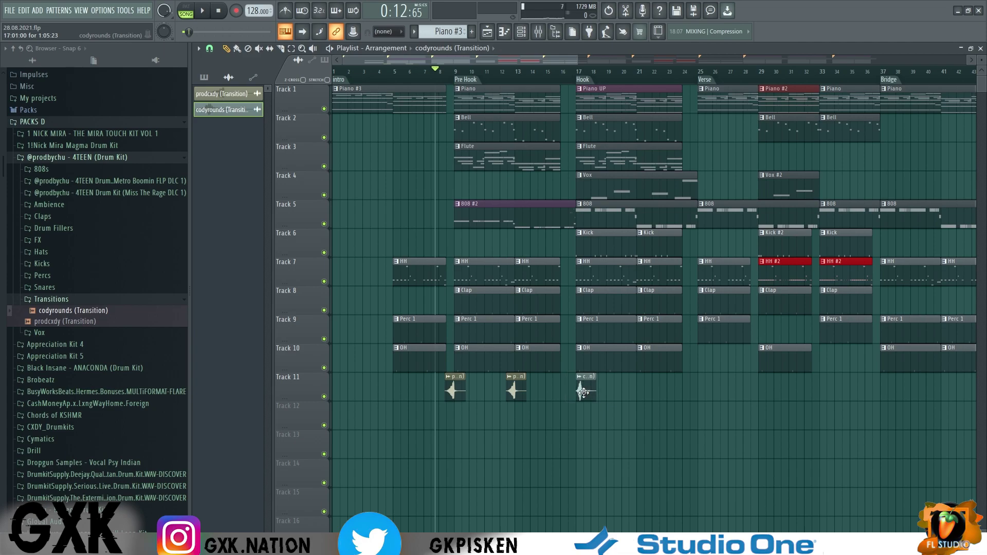
- Repeat the prodcxdy and codyrounds transitions along Track 11 through to the Outro and lower the codyrounds channel volume
{"action": "key", "text": "space"}
{"action": "scroll", "coordinate": [582, 455], "scroll_direction": "down", "scroll_amount": 3}
{"action": "left_click_drag", "start_coordinate": [597, 456], "coordinate": [532, 397]}
{"action": "left_click", "coordinate": [602, 421], "text": "ctrl"}
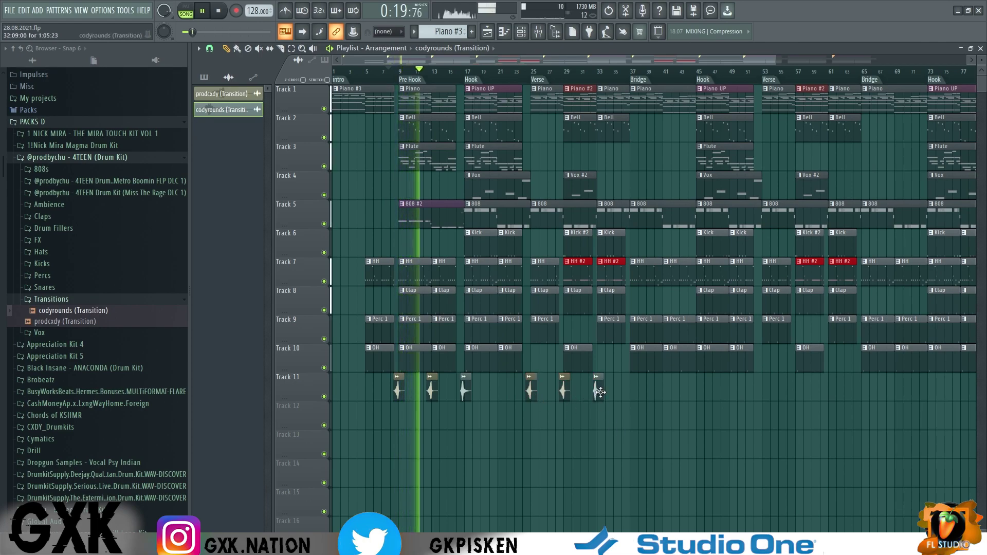
{"action": "left_click_drag", "start_coordinate": [650, 373], "coordinate": [521, 401]}
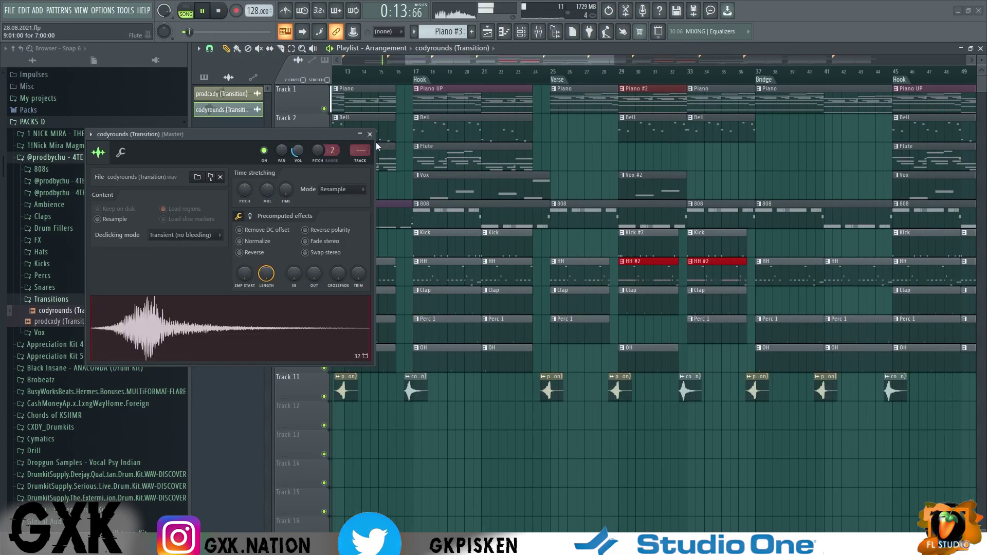
{"action": "left_click", "coordinate": [370, 134]}
{"action": "scroll", "coordinate": [441, 401], "scroll_direction": "down", "scroll_amount": 5}
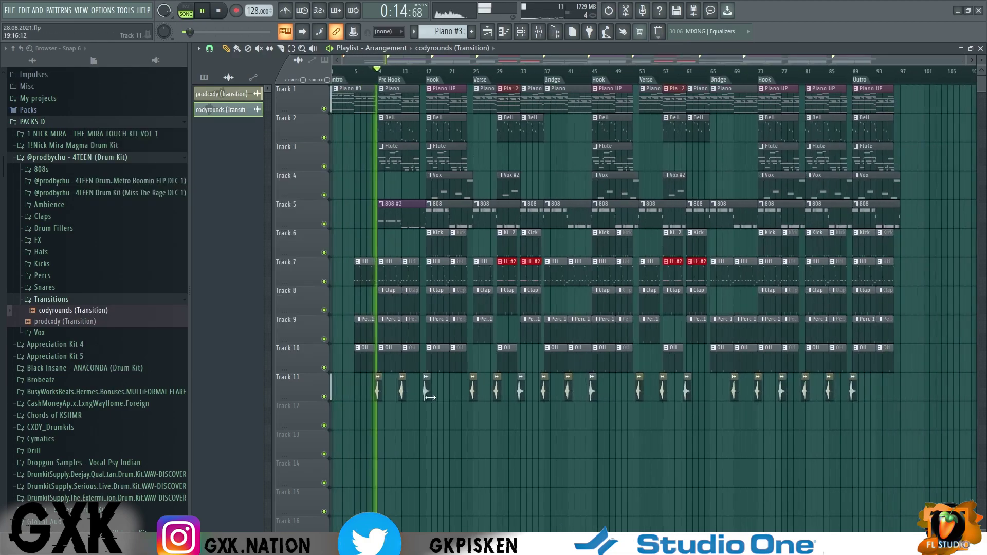
- Route the prodcxdy transition to free mixer track 12 and the codyrounds transition to mixer track 13
{"action": "key", "text": "space"}
{"action": "double_click", "coordinate": [401, 383]}
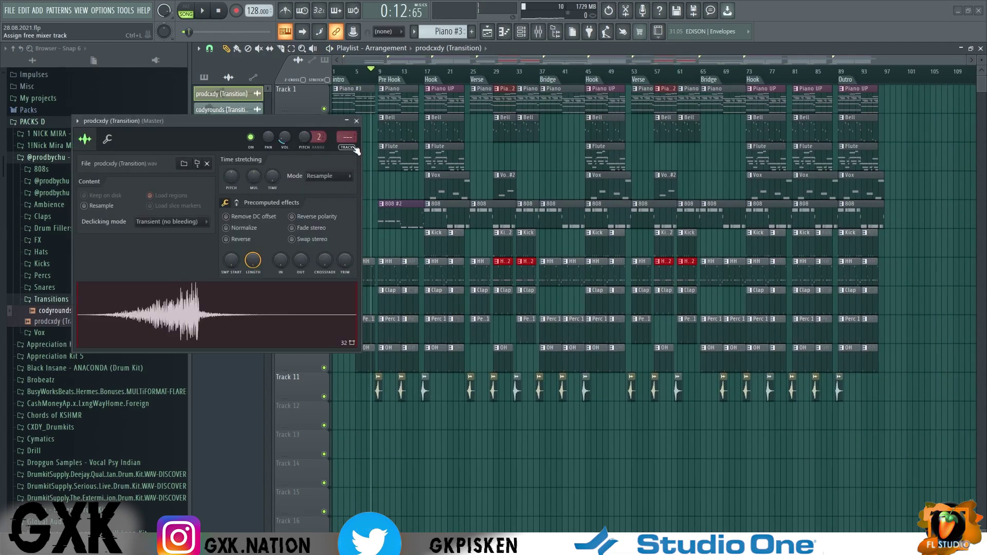
{"action": "key", "text": "ctrl+l"}
{"action": "left_click", "coordinate": [356, 121]}
{"action": "key", "text": "F9"}
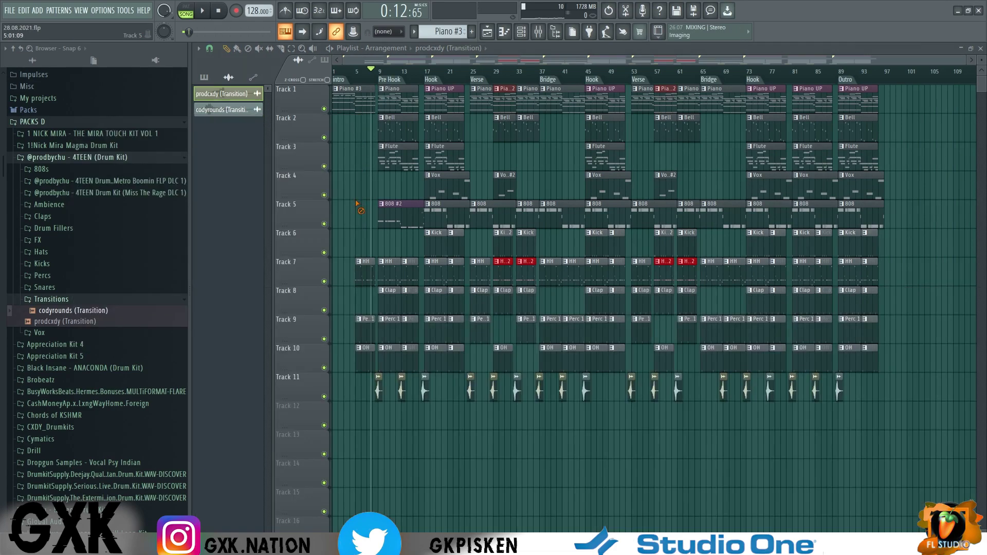
{"action": "double_click", "coordinate": [424, 393]}
{"action": "key", "text": "ctrl+l"}
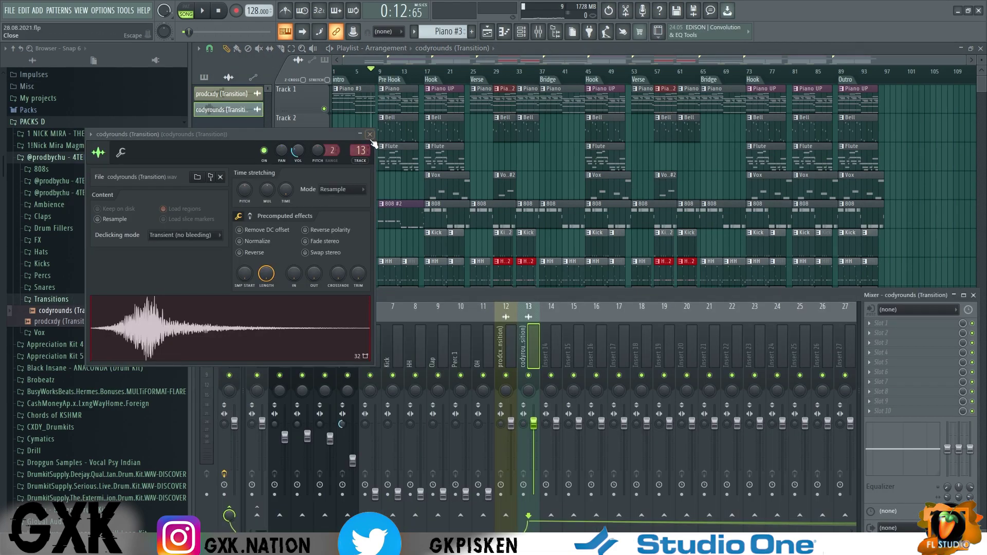
{"action": "left_click", "coordinate": [370, 135]}
{"action": "key", "text": "F9"}
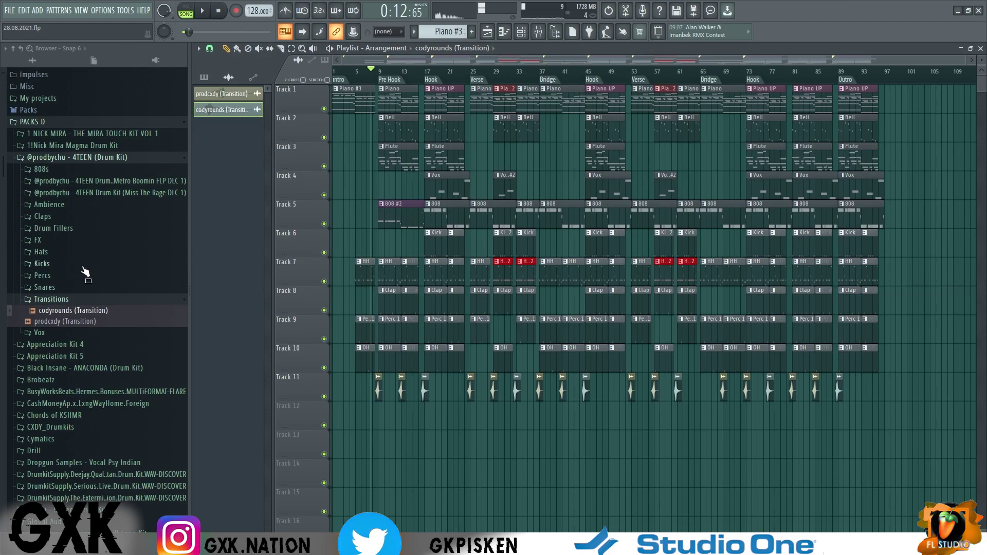
- Audition samples in the drum kit's FX folder and place charged up on Track 12 at the Pre Hook start, bar 9
{"action": "scroll", "coordinate": [82, 176], "scroll_direction": "up", "scroll_amount": 1}
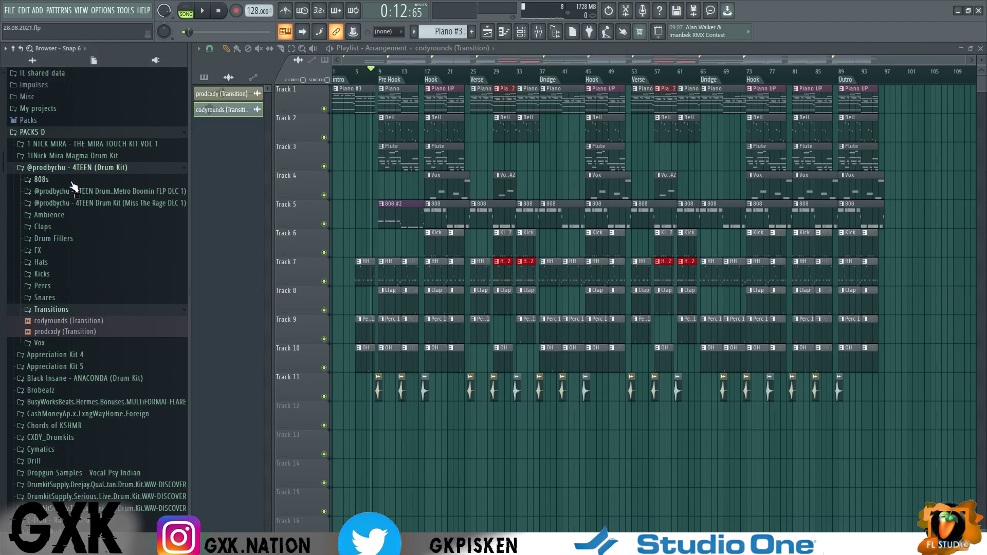
{"action": "left_click", "coordinate": [81, 252]}
{"action": "left_click", "coordinate": [72, 305]}
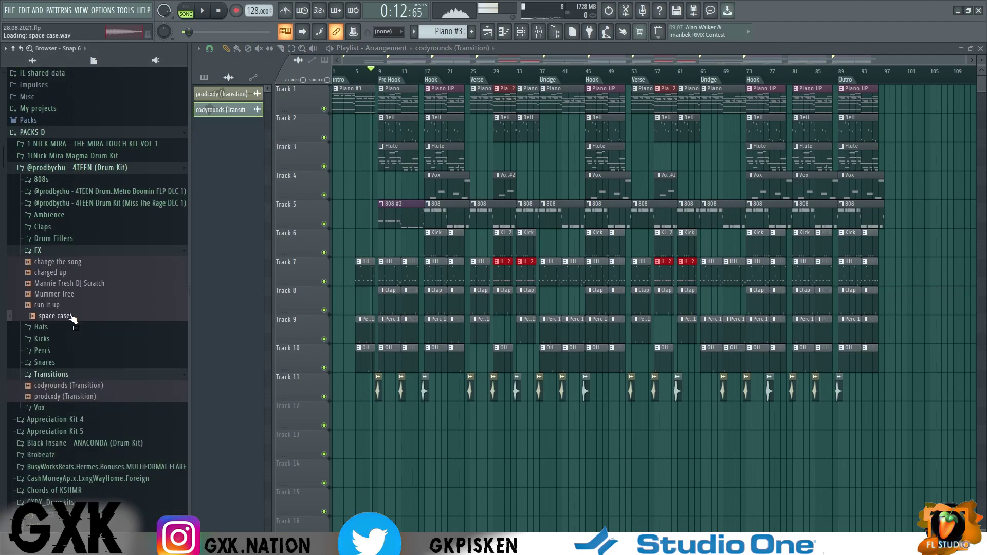
{"action": "left_click_drag", "start_coordinate": [57, 307], "coordinate": [65, 266]}
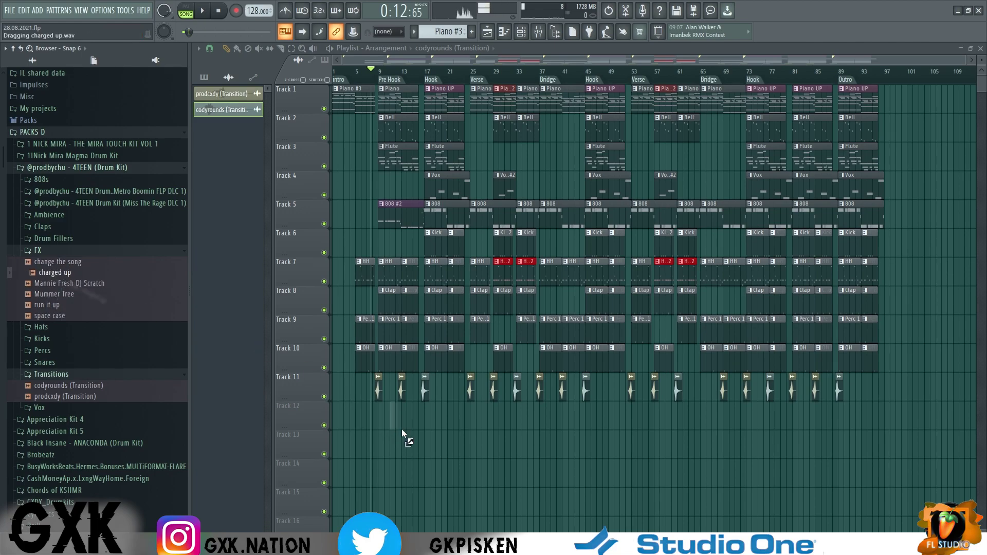
{"action": "left_click_drag", "start_coordinate": [400, 429], "coordinate": [401, 429]}
{"action": "scroll", "coordinate": [401, 429], "scroll_direction": "up", "scroll_amount": 4}
{"action": "key", "text": "space"}
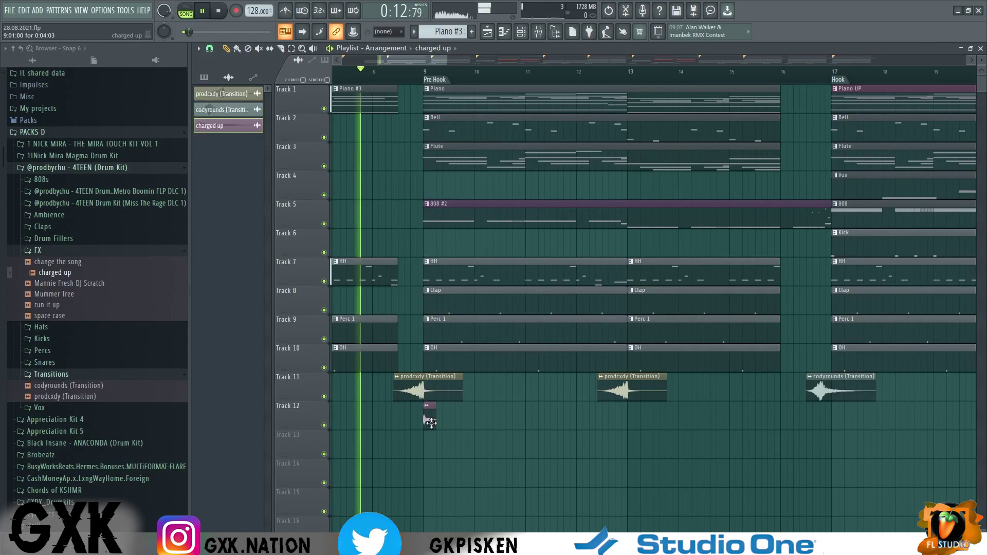
- Lower the charged up sample's channel volume while playing into the Pre Hook and route it to free mixer track 14
{"action": "double_click", "coordinate": [431, 422]}
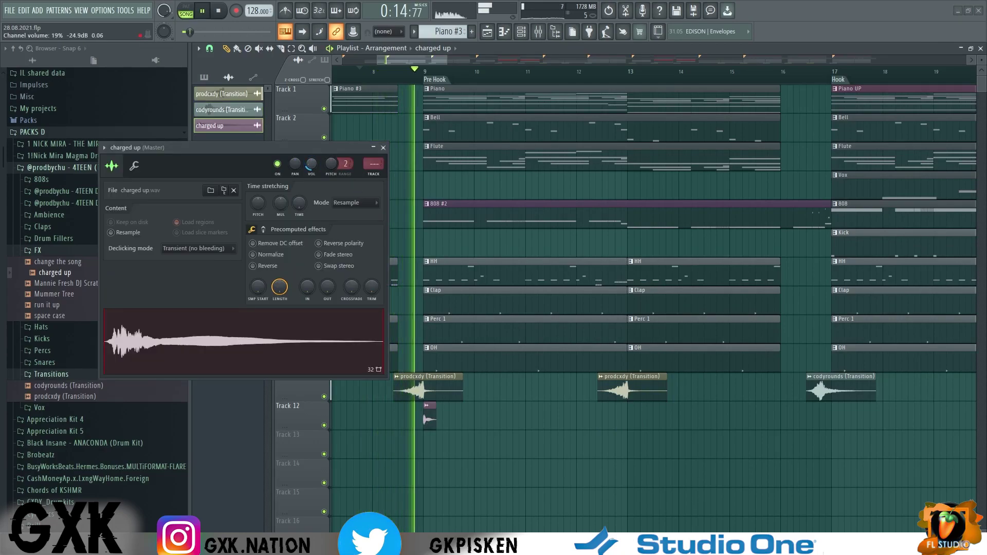
{"action": "left_click_drag", "start_coordinate": [311, 164], "coordinate": [311, 158]}
{"action": "key", "text": "space"}
{"action": "key", "text": "space"}
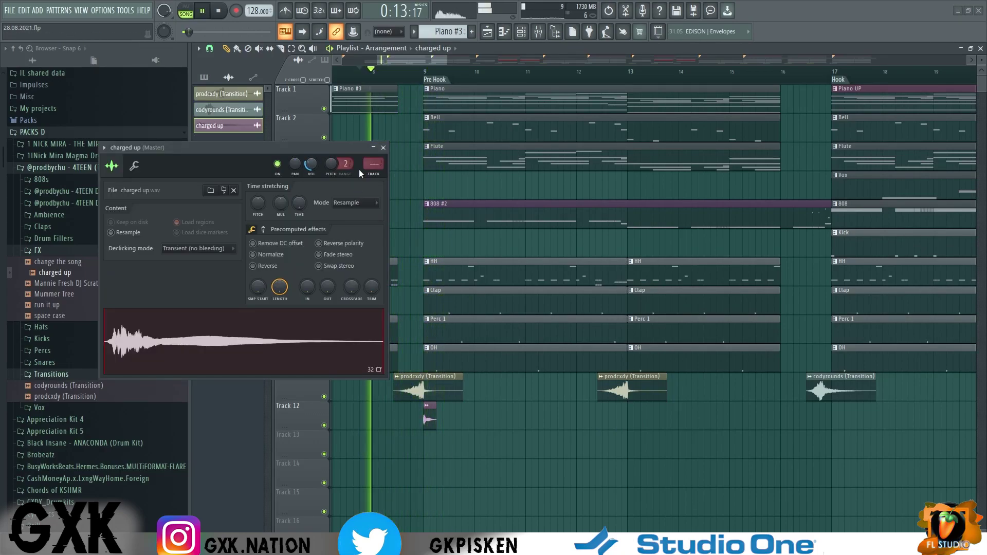
{"action": "key", "text": "ctrl+l"}
{"action": "left_click", "coordinate": [384, 148]}
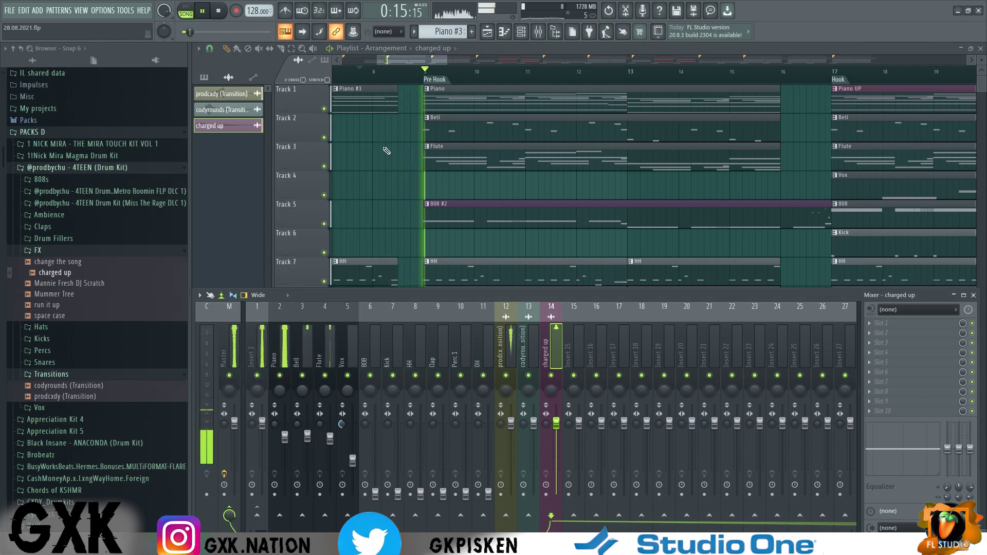
{"action": "key", "text": "F9"}
- Add a second charged up clip on Track 12 at the start of the first Hook, bar 17
{"action": "scroll", "coordinate": [406, 329], "scroll_direction": "down", "scroll_amount": 7}
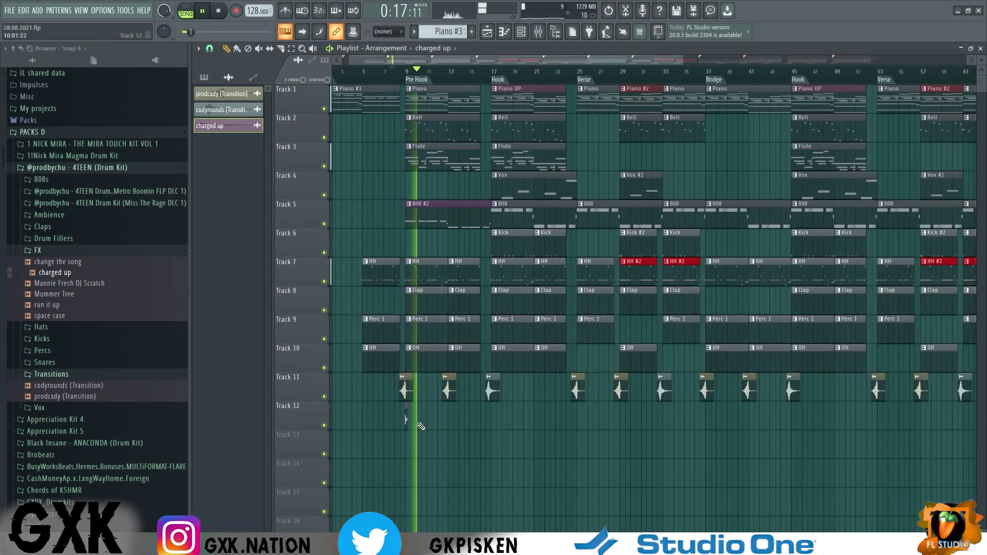
{"action": "left_click", "coordinate": [496, 428]}
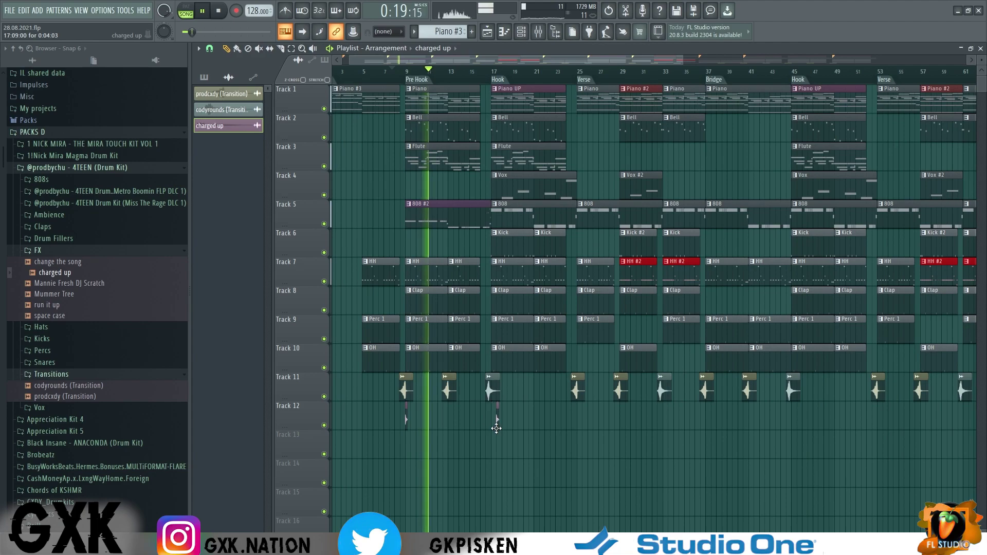
{"action": "scroll", "coordinate": [499, 442], "scroll_direction": "up", "scroll_amount": 4}
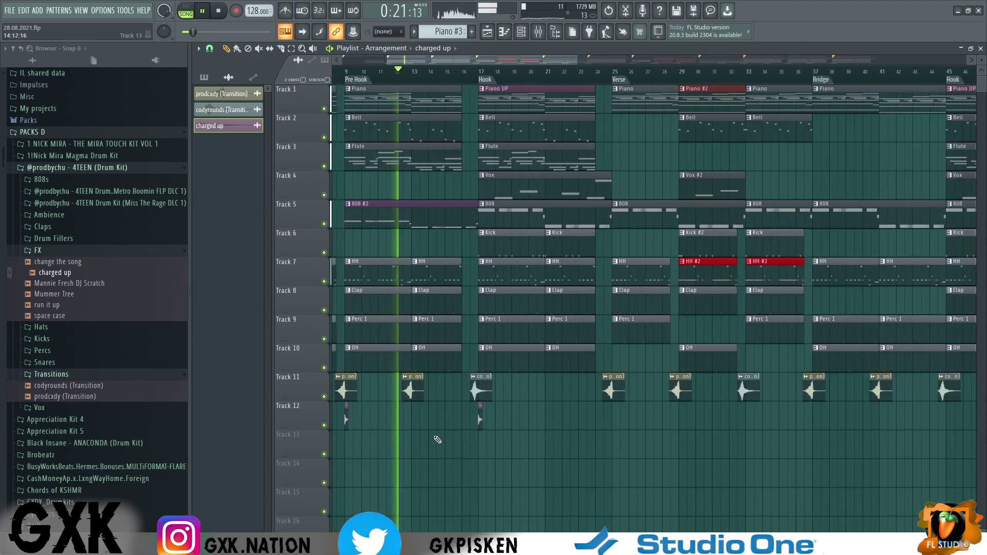
{"action": "scroll", "coordinate": [437, 440], "scroll_direction": "down", "scroll_amount": 6}
{"action": "key", "text": "space"}
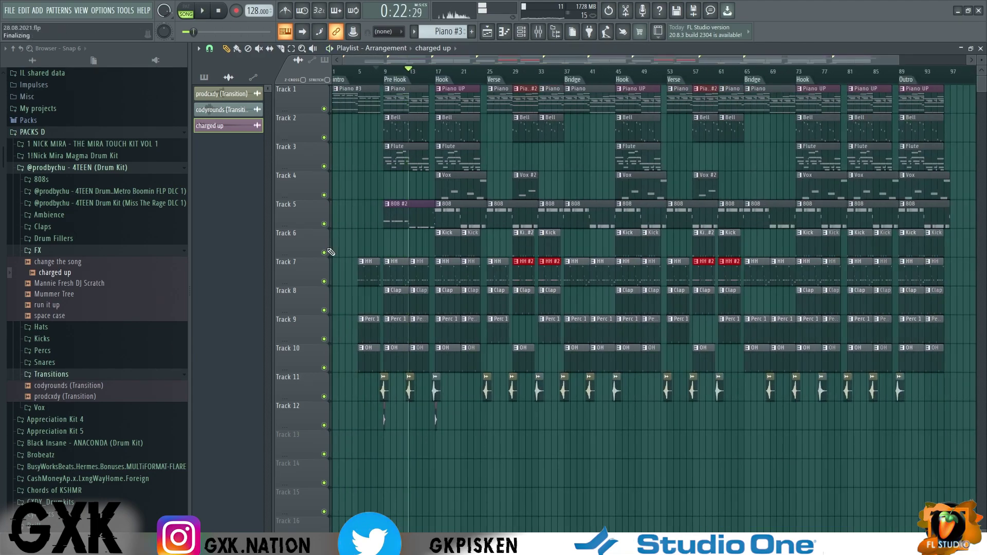
{"action": "left_click", "coordinate": [538, 31]}
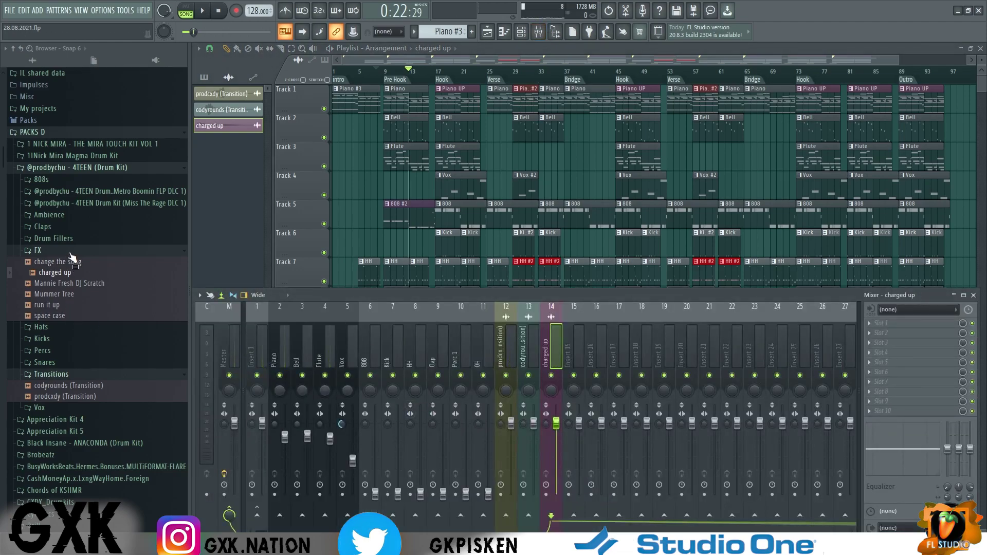
{"action": "left_click", "coordinate": [83, 169]}
{"action": "key", "text": "F9"}
{"action": "scroll", "coordinate": [369, 224], "scroll_direction": "down", "scroll_amount": 1}
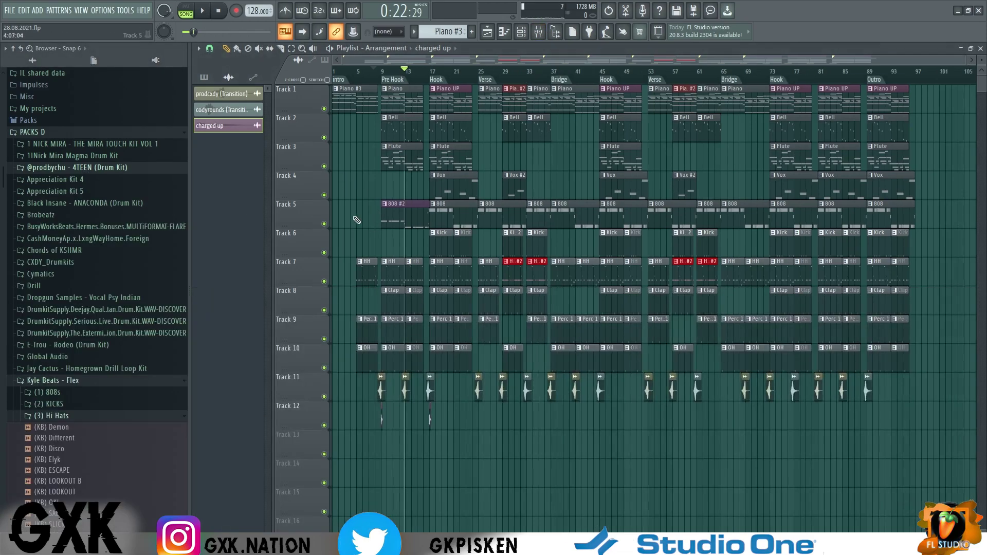
- Select the first Hook's time range, solo the Piano mixer track and start playback
{"action": "left_click", "coordinate": [333, 70]}
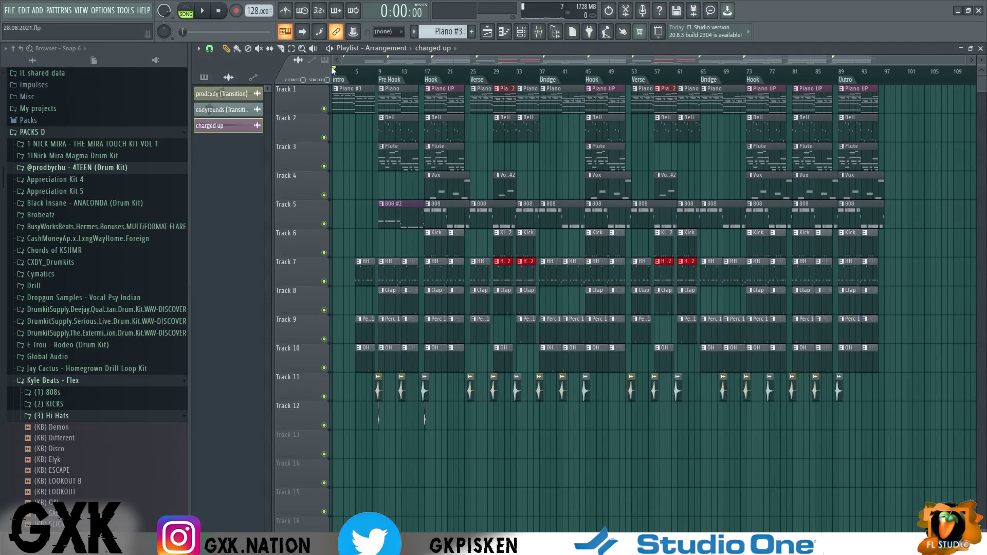
{"action": "left_click", "coordinate": [426, 70]}
{"action": "left_click", "coordinate": [539, 31]}
{"action": "left_click", "coordinate": [278, 364]}
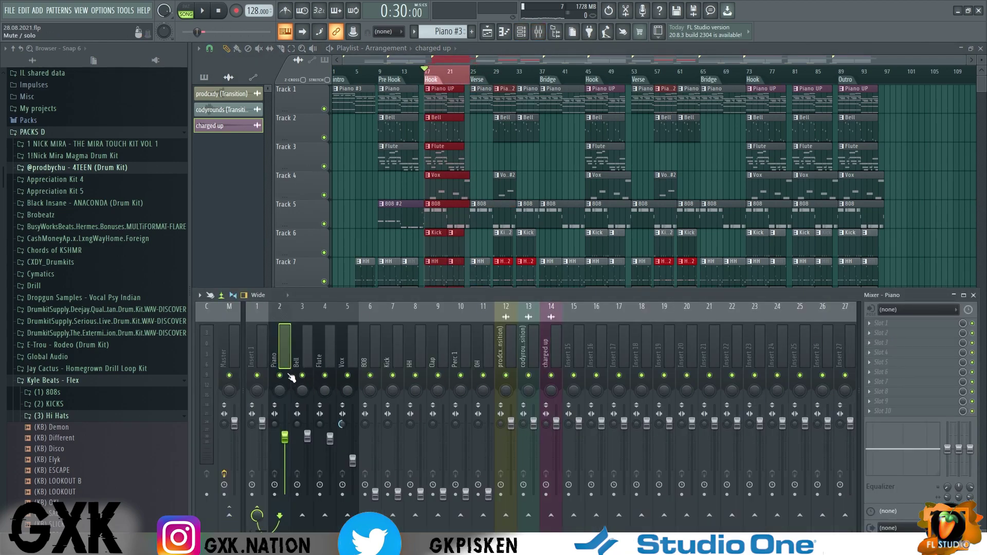
{"action": "right_click", "coordinate": [280, 376]}
{"action": "key", "text": "space"}
- Load the EQ Cut Parametric EQ 2 on the Piano track's first effect slot and move its low-cut and high-cut bands inward
{"action": "left_click", "coordinate": [885, 328]}
{"action": "left_click", "coordinate": [743, 357]}
{"action": "left_click", "coordinate": [377, 135]}
{"action": "left_click_drag", "start_coordinate": [303, 217], "coordinate": [270, 217]}
{"action": "left_click_drag", "start_coordinate": [116, 217], "coordinate": [131, 217]}
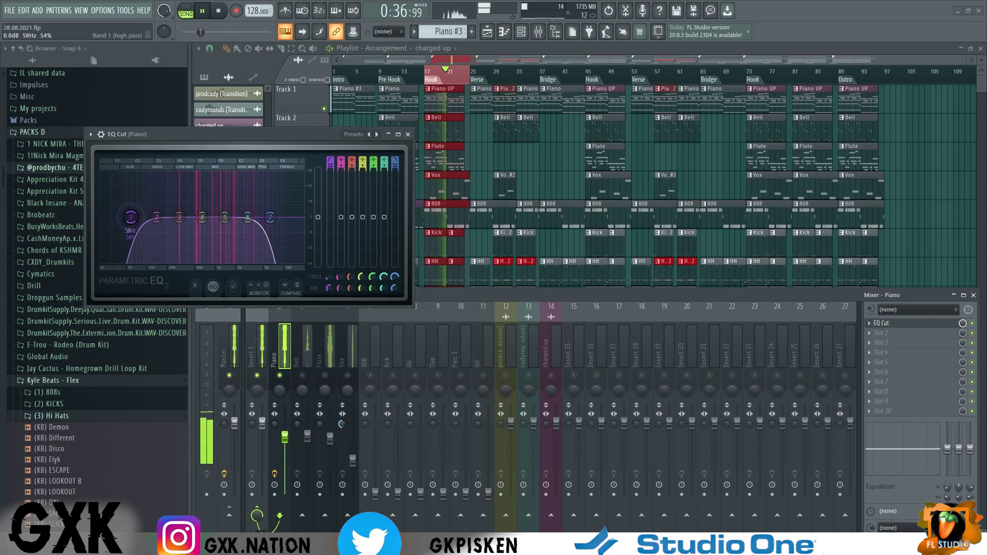
{"action": "left_click_drag", "start_coordinate": [136, 217], "coordinate": [166, 217]}
- Sweep a narrow boosted band 5 on the Piano EQ for harsh frequencies and cut about 4.4 dB at 1062 Hz
{"action": "left_click_drag", "start_coordinate": [206, 134], "coordinate": [471, 137]}
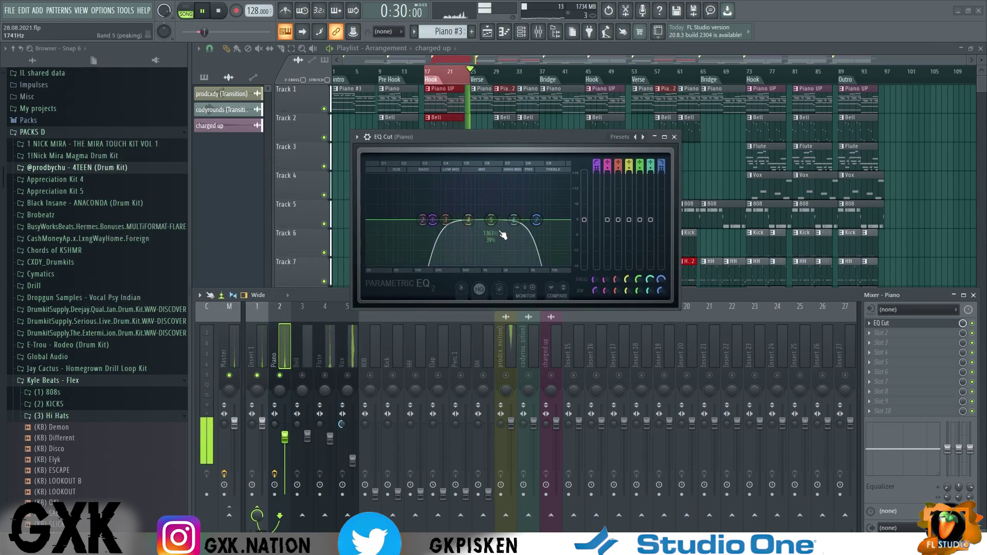
{"action": "left_click_drag", "start_coordinate": [492, 220], "coordinate": [488, 181]}
{"action": "scroll", "coordinate": [487, 181], "scroll_direction": "down", "scroll_amount": 5}
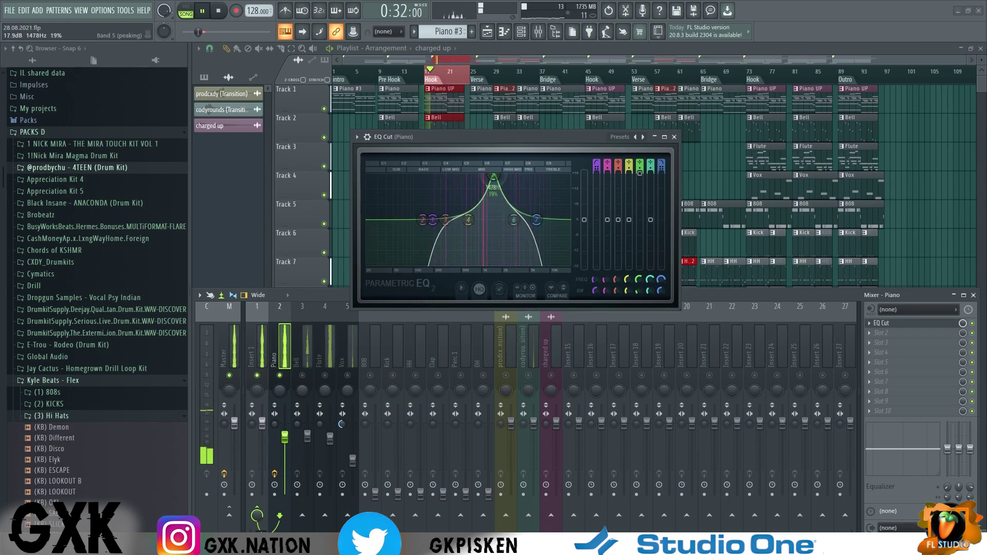
{"action": "scroll", "coordinate": [488, 181], "scroll_direction": "down", "scroll_amount": 2}
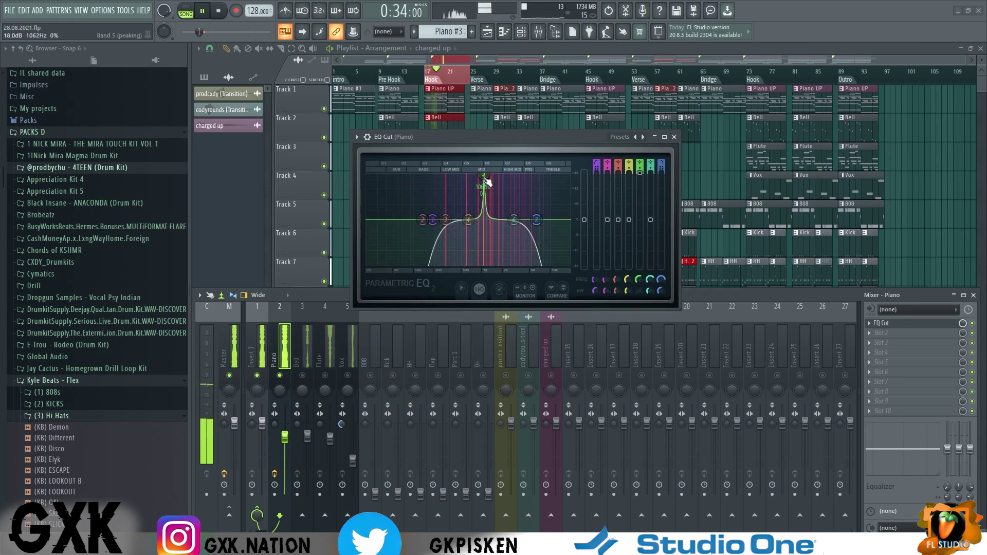
{"action": "scroll", "coordinate": [487, 179], "scroll_direction": "up", "scroll_amount": 2}
{"action": "left_click_drag", "start_coordinate": [486, 177], "coordinate": [485, 232]}
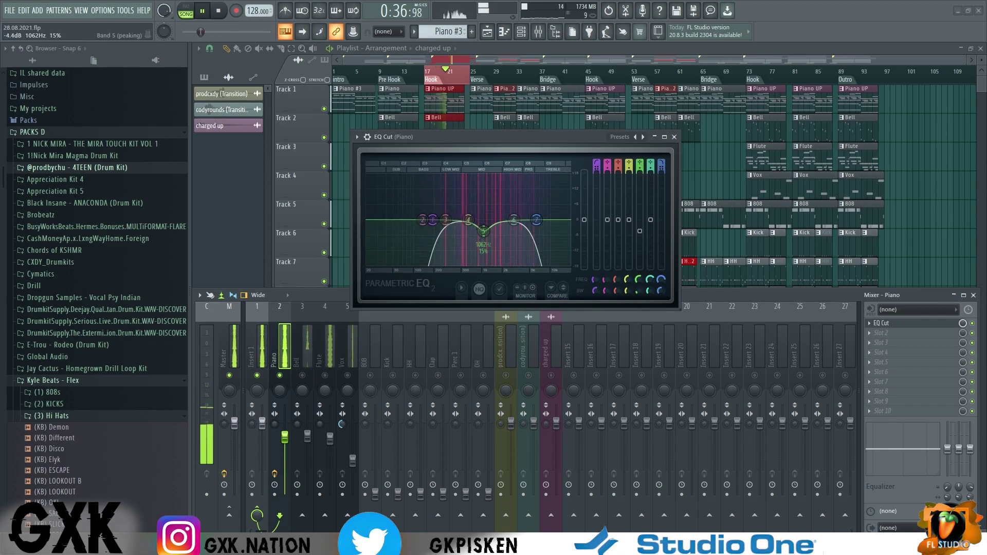
{"action": "left_click", "coordinate": [674, 136]}
{"action": "key", "text": "space"}
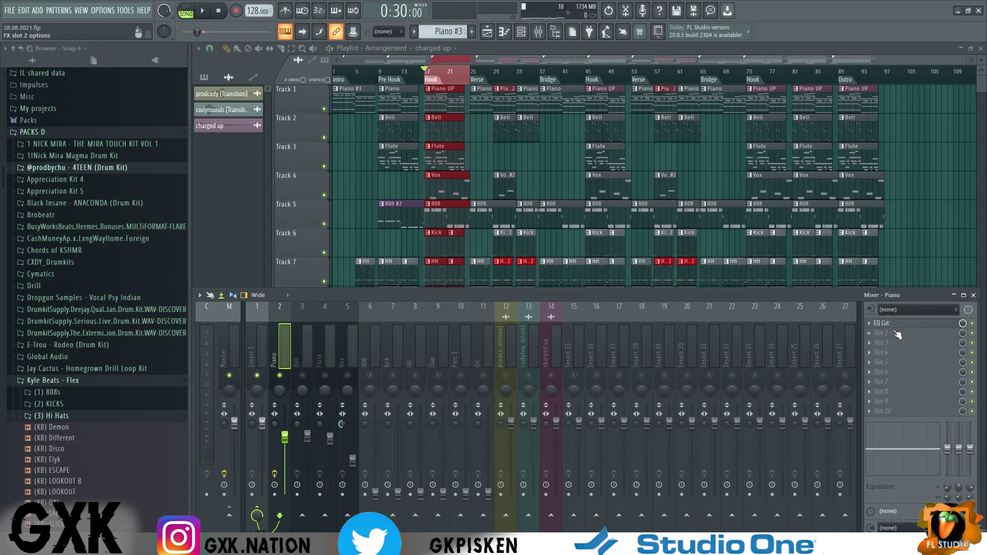
- Load Fruity Parametric EQ 2 with the EQ Cut preset on the Bell track's first effect slot while the Hook plays
{"action": "key", "text": "space"}
{"action": "left_click", "coordinate": [307, 354]}
{"action": "left_click", "coordinate": [889, 323]}
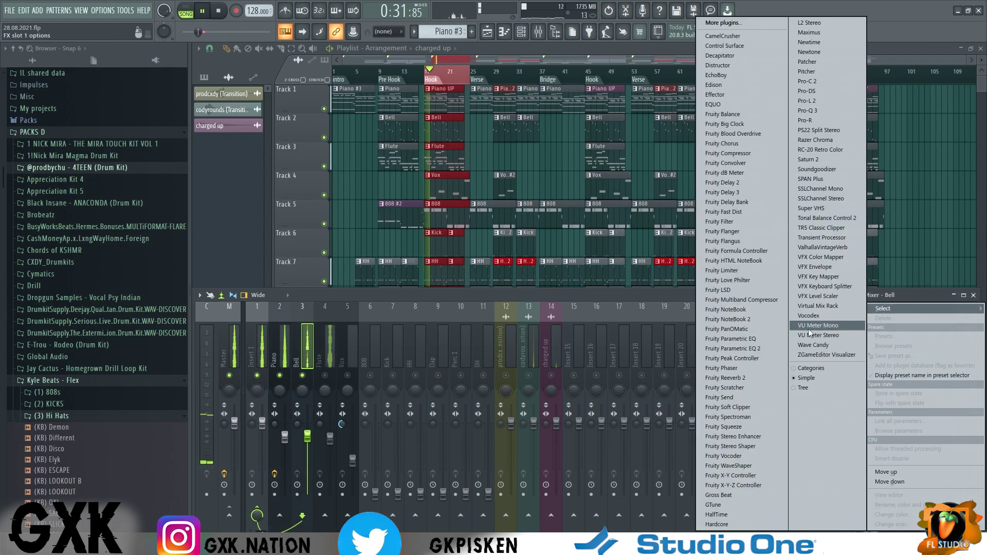
{"action": "left_click", "coordinate": [730, 348]}
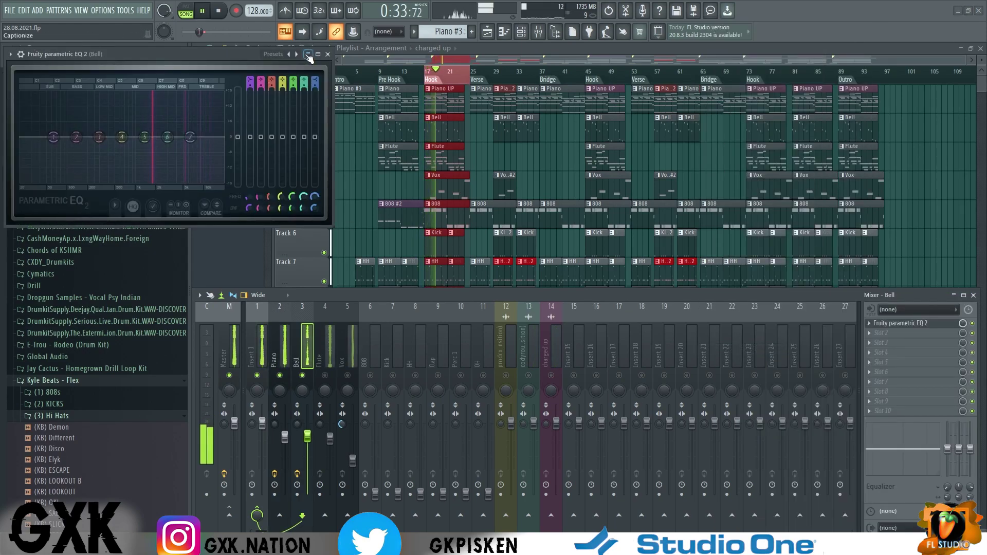
{"action": "left_click", "coordinate": [296, 54]}
- Raise the Bell EQ's low cut, set its high cut to about 7990 Hz and lower the Bell mixer fader
{"action": "left_click_drag", "start_coordinate": [36, 137], "coordinate": [145, 136]}
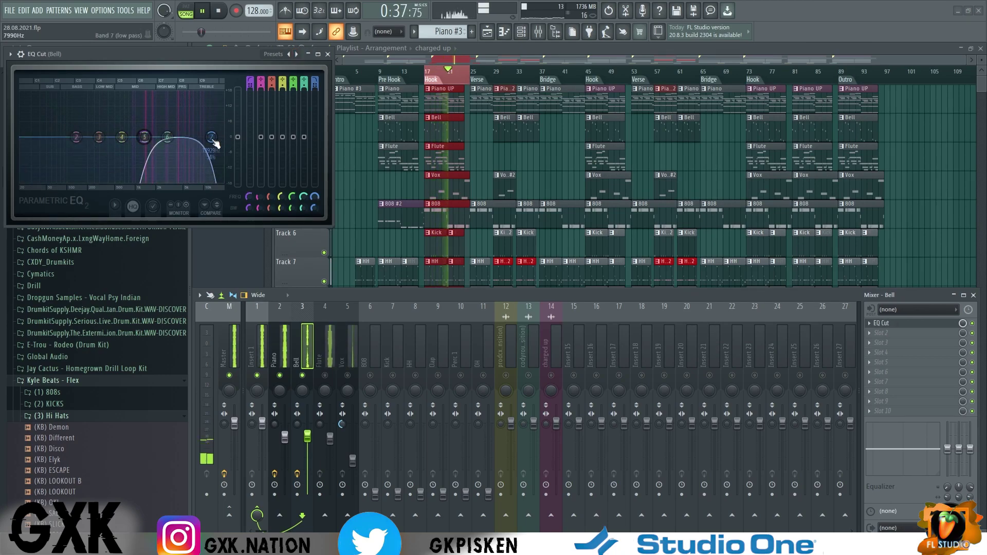
{"action": "left_click", "coordinate": [330, 54]}
{"action": "left_click_drag", "start_coordinate": [308, 436], "coordinate": [308, 457]}
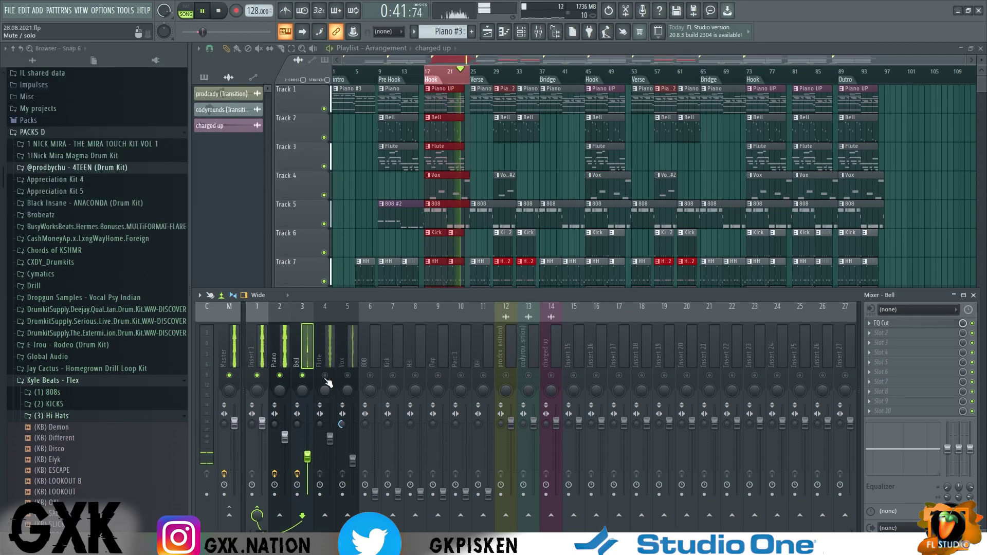
- Load Fruity Parametric EQ 2 with the EQ Cut preset on the Flute track's first effect slot
{"action": "left_click", "coordinate": [328, 354]}
{"action": "left_click", "coordinate": [870, 327]}
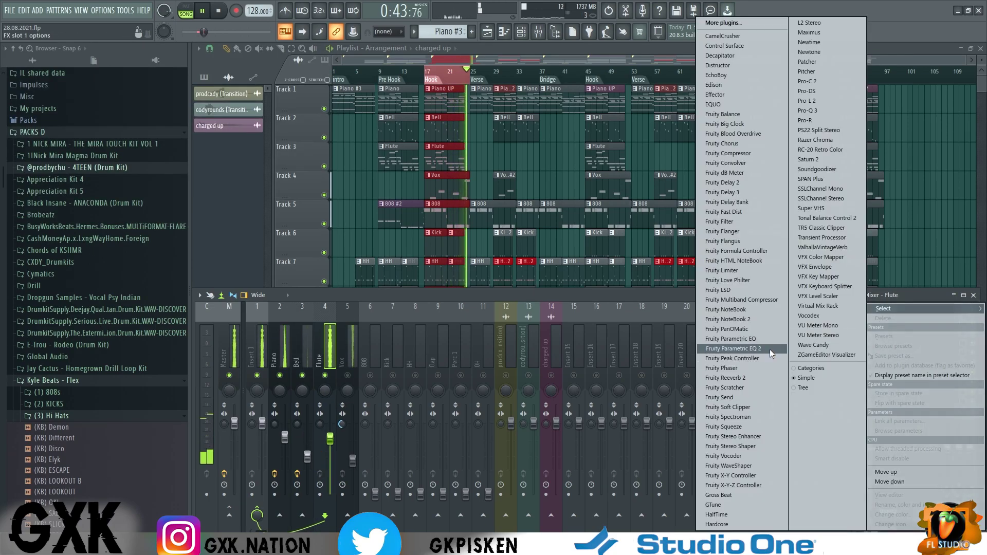
{"action": "left_click", "coordinate": [731, 349]}
{"action": "left_click", "coordinate": [323, 81]}
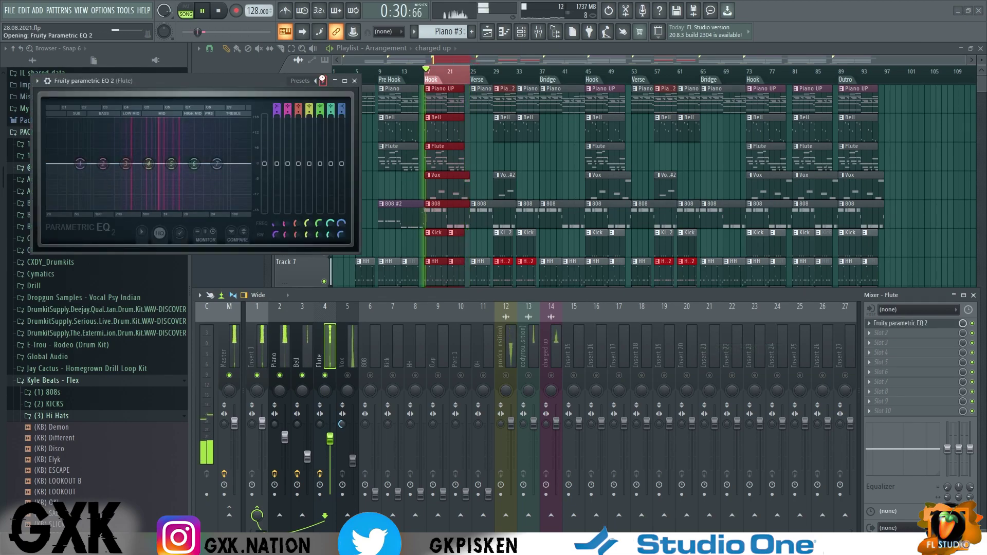
- Set the Flute EQ's high cut to about 4796 Hz, raise its low cut and sweep peaking band 5
{"action": "left_click_drag", "start_coordinate": [222, 163], "coordinate": [208, 163]}
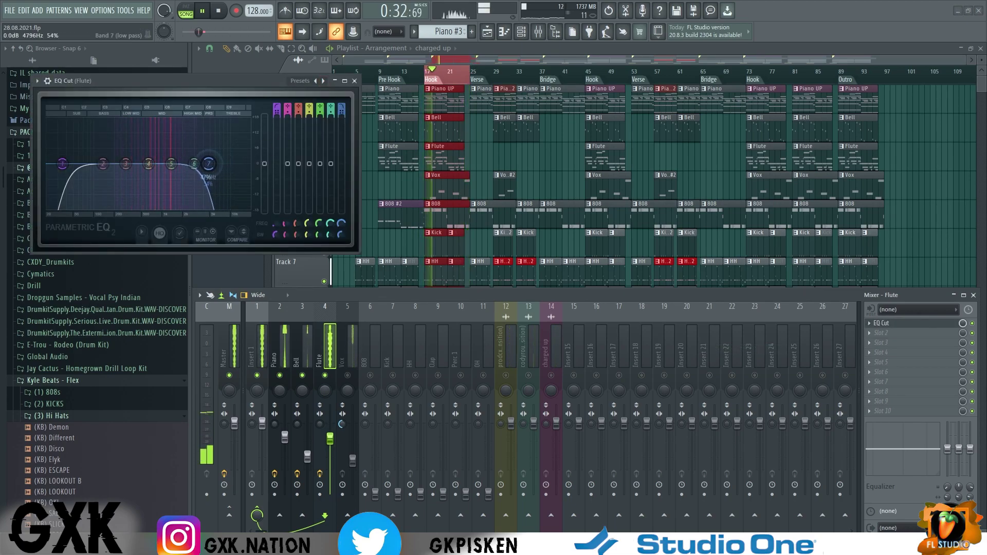
{"action": "left_click_drag", "start_coordinate": [63, 163], "coordinate": [181, 119]}
{"action": "left_click_drag", "start_coordinate": [326, 126], "coordinate": [326, 181]}
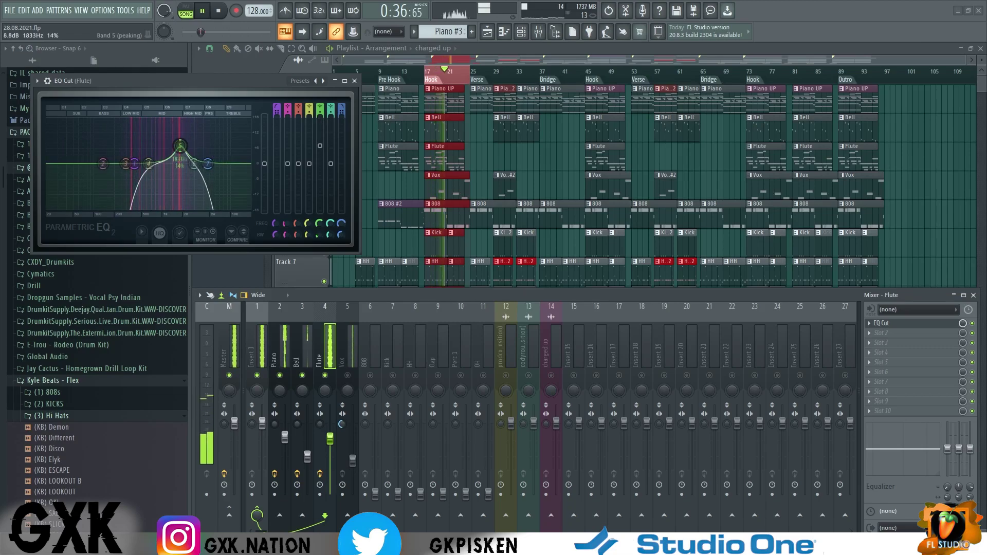
{"action": "left_click", "coordinate": [354, 81]}
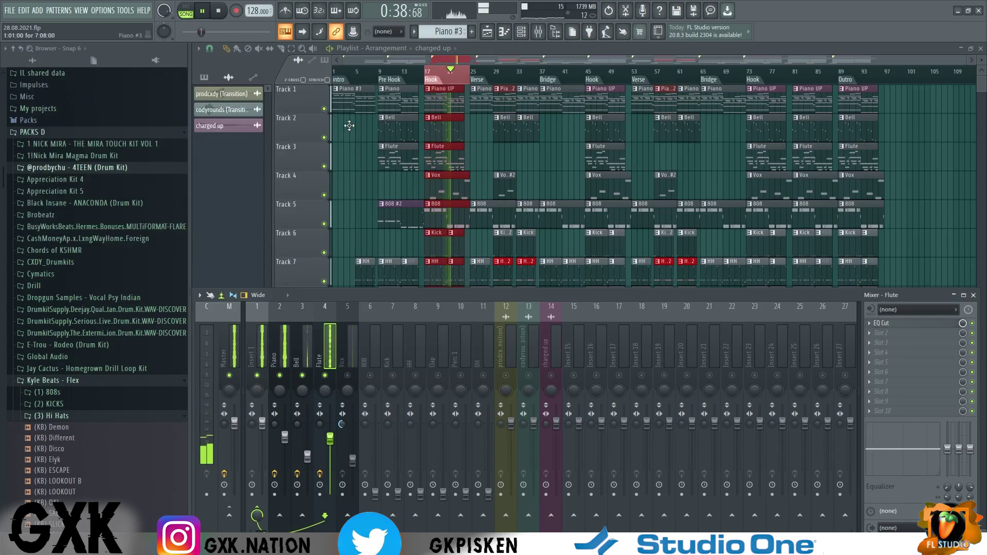
- Load the EQ Cut Parametric EQ 2 on the Vox track's first effect slot and move its low-cut and high-cut bands inward
{"action": "left_click", "coordinate": [351, 360]}
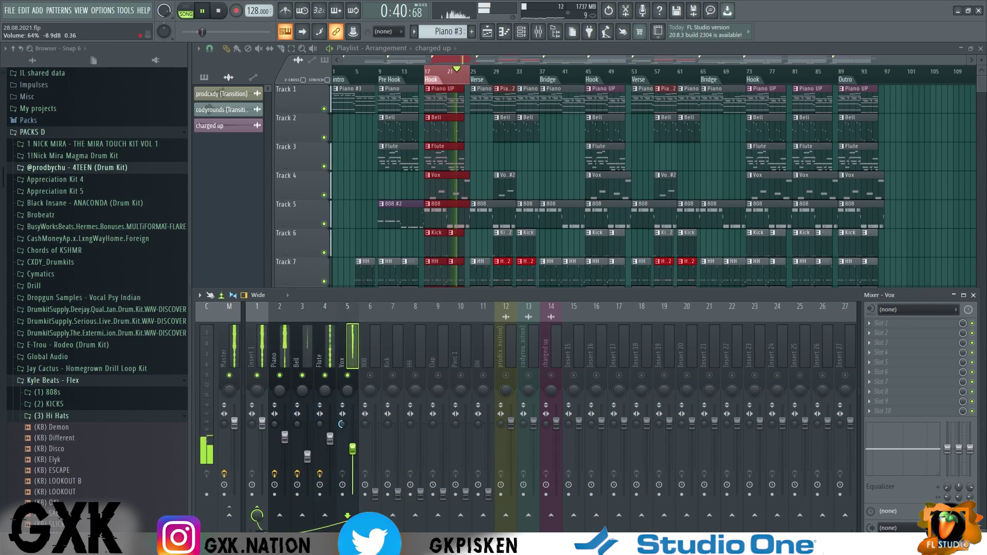
{"action": "left_click", "coordinate": [885, 323]}
{"action": "left_click", "coordinate": [741, 349]}
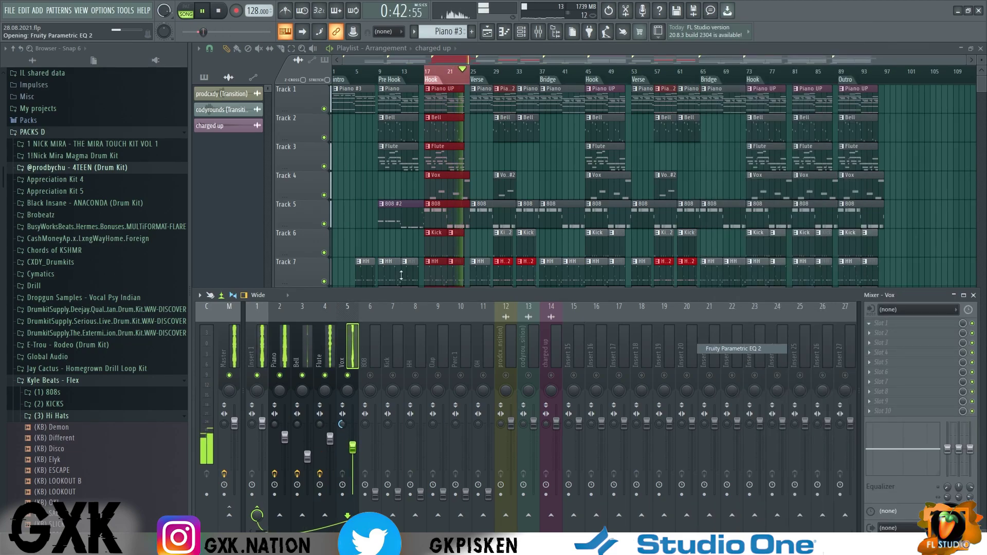
{"action": "left_click", "coordinate": [350, 107]}
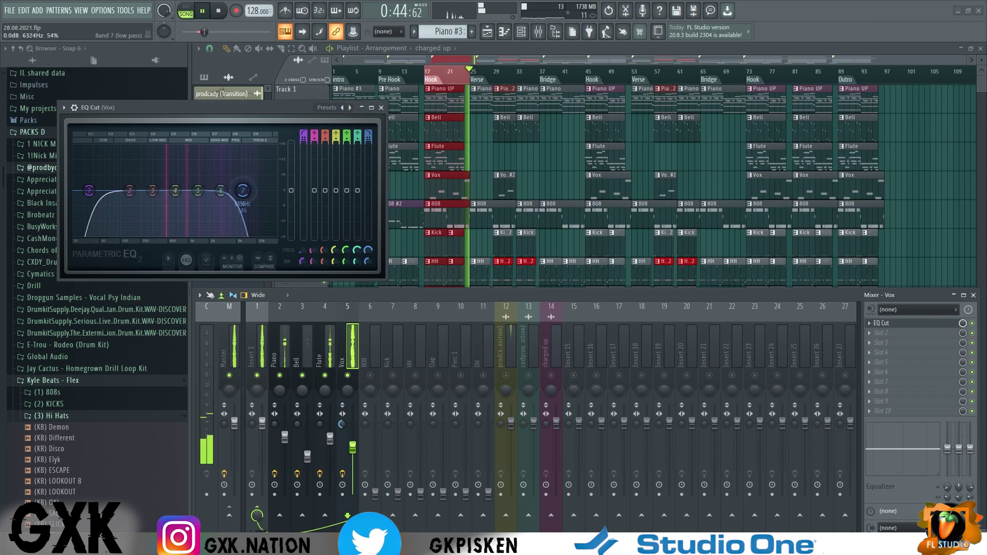
{"action": "left_click_drag", "start_coordinate": [89, 191], "coordinate": [149, 191]}
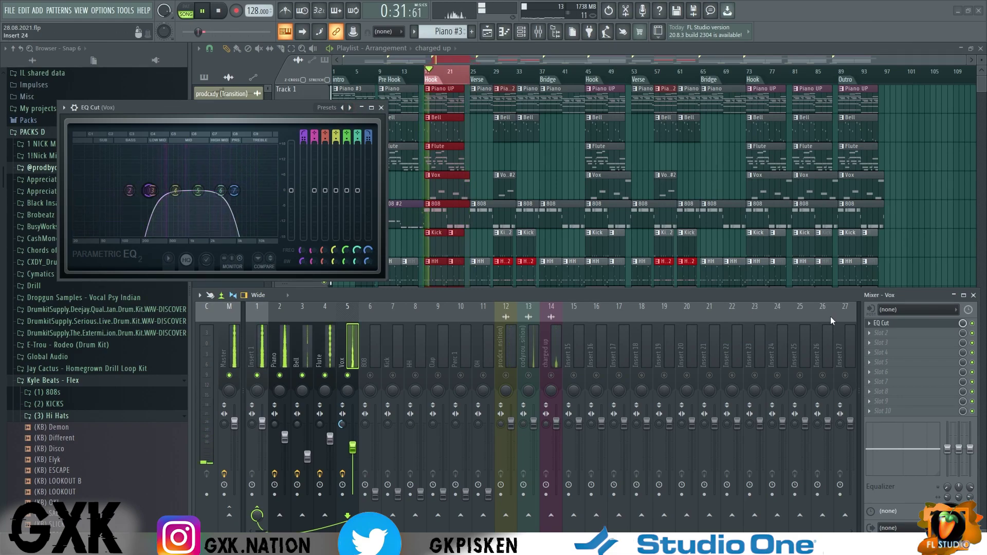
- Add Fruity Reeverb 2 to the Vox track's second effect slot and raise its wet level
{"action": "left_click", "coordinate": [884, 333]}
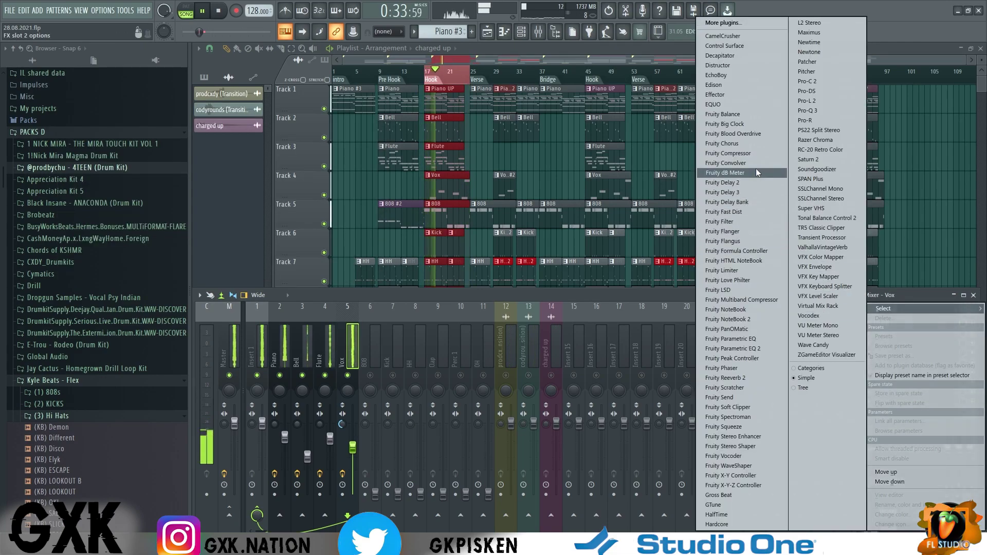
{"action": "left_click", "coordinate": [746, 378]}
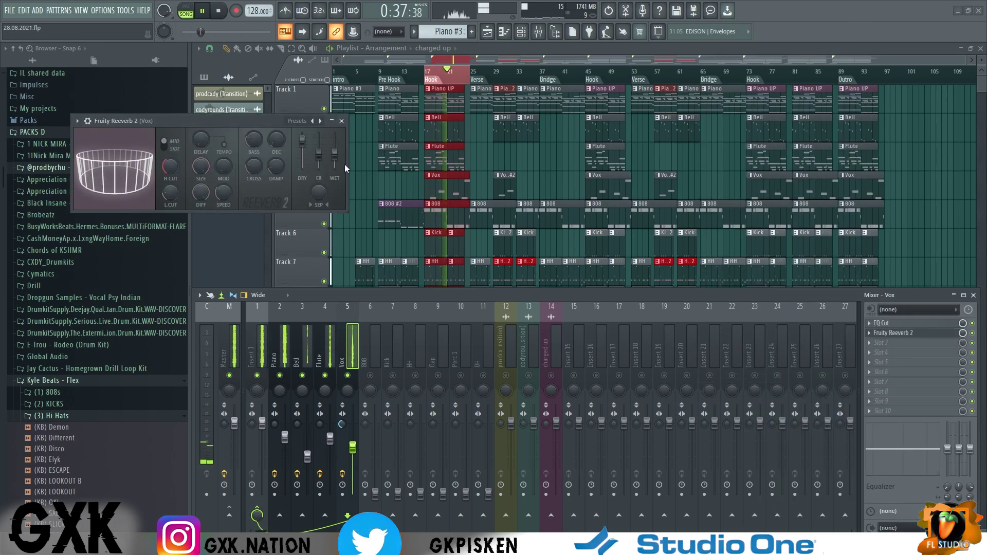
{"action": "left_click_drag", "start_coordinate": [334, 154], "coordinate": [335, 142]}
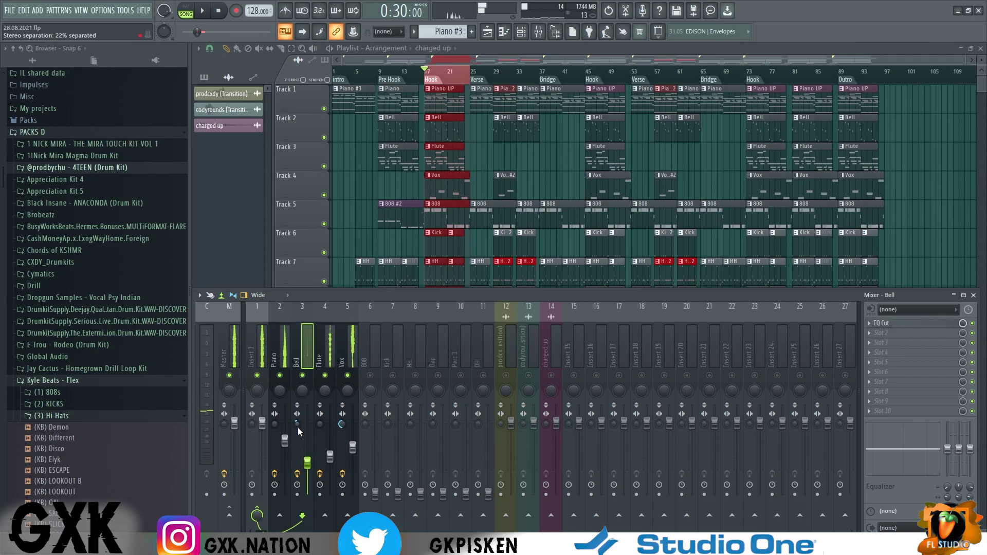
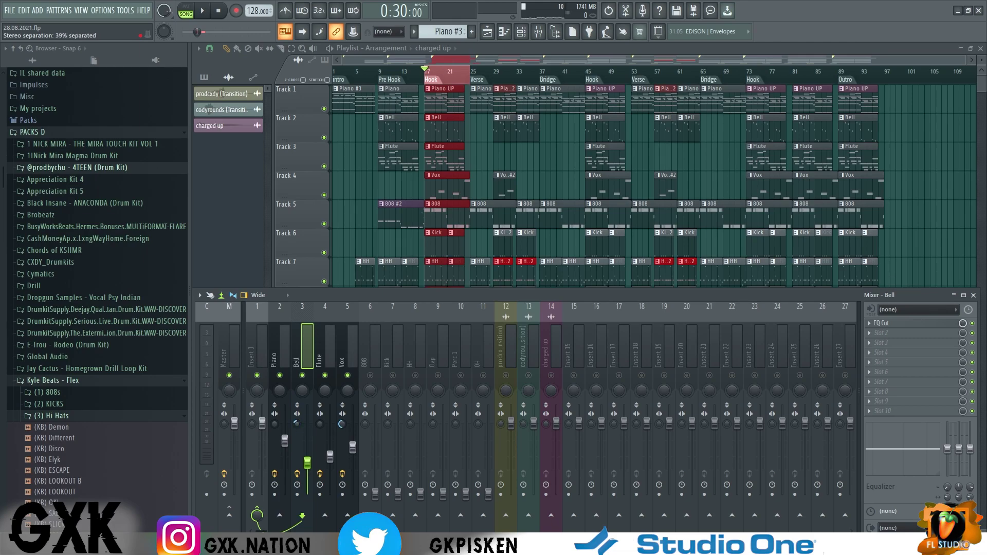
- Adjust the stereo separation of the Flute and Vox tracks, with Vox about 81% separated, and unmute all mixer tracks
{"action": "left_click", "coordinate": [328, 427]}
{"action": "left_click", "coordinate": [342, 425]}
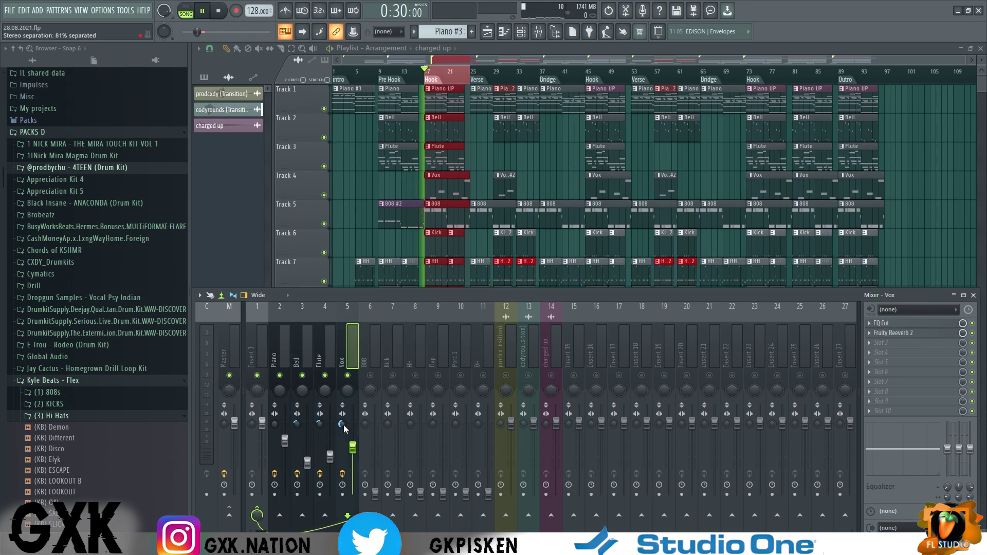
{"action": "right_click", "coordinate": [374, 377]}
{"action": "right_click", "coordinate": [373, 376]}
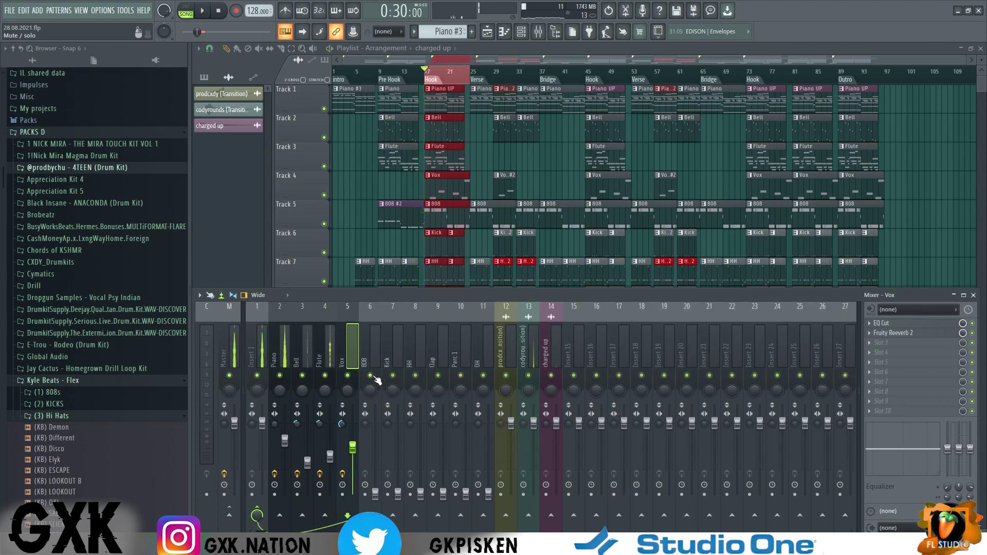
- With the Hook playing, raise the 808 and Kick faders, narrow the Kick's stereo field and lower the Vox fader
{"action": "key", "text": "space"}
{"action": "left_click_drag", "start_coordinate": [375, 493], "coordinate": [375, 446]}
{"action": "left_click_drag", "start_coordinate": [398, 494], "coordinate": [389, 393]}
{"action": "left_click_drag", "start_coordinate": [352, 448], "coordinate": [398, 443]}
{"action": "key", "text": "space"}
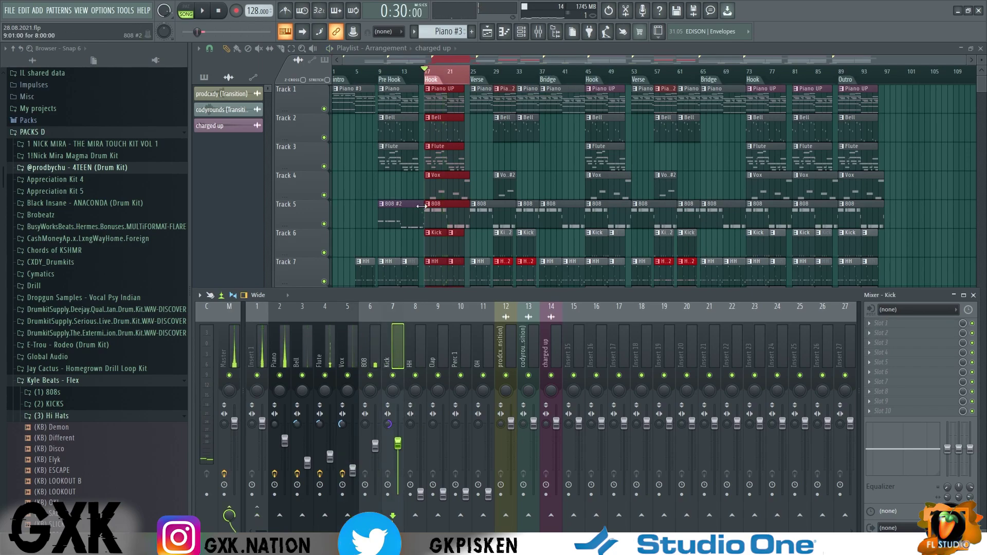
- Open the channel rack, show its Unsorted channels clear of the mixer and briefly audition the Hook
{"action": "key", "text": "F6"}
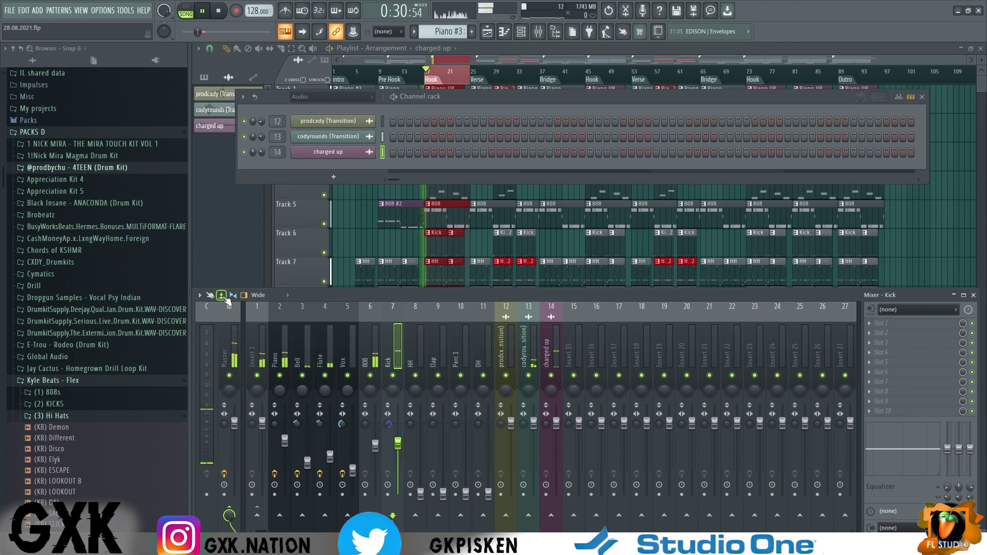
{"action": "scroll", "coordinate": [429, 29], "scroll_direction": "up", "scroll_amount": 1}
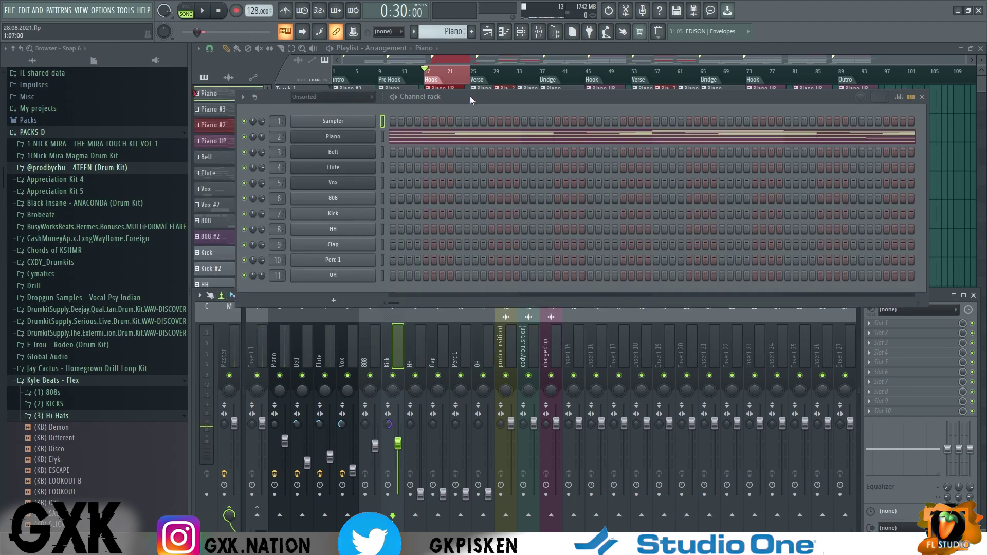
{"action": "left_click_drag", "start_coordinate": [470, 100], "coordinate": [487, 61]}
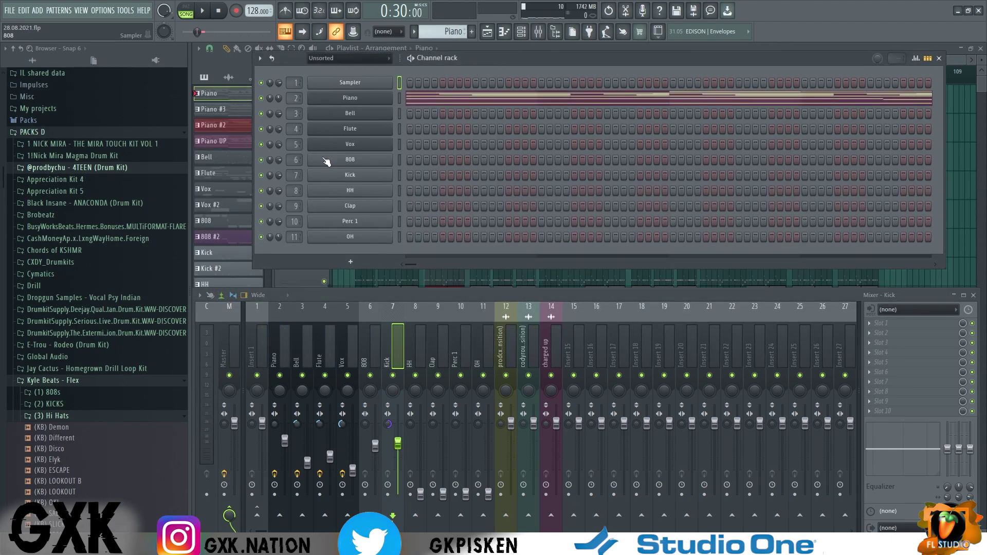
{"action": "key", "text": "space"}
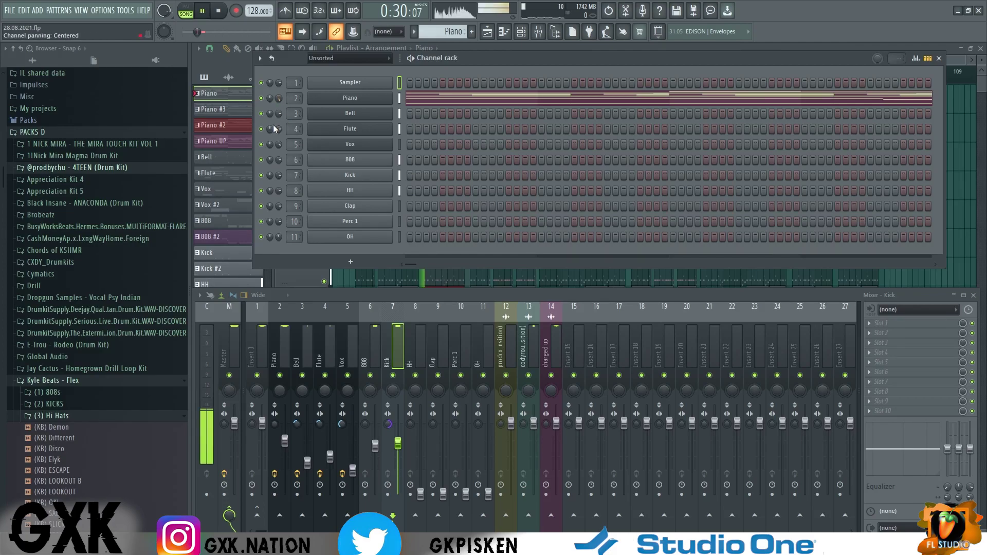
{"action": "key", "text": "space"}
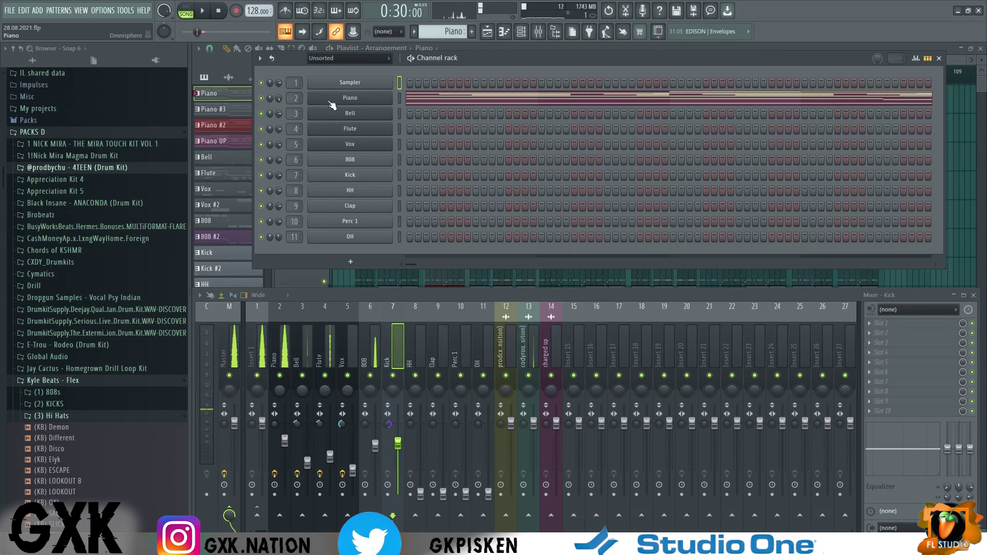
- Try the Piano mixer fader at its default level while auditioning the Hook, and undo the change
{"action": "right_click", "coordinate": [285, 443]}
{"action": "left_click", "coordinate": [307, 389]}
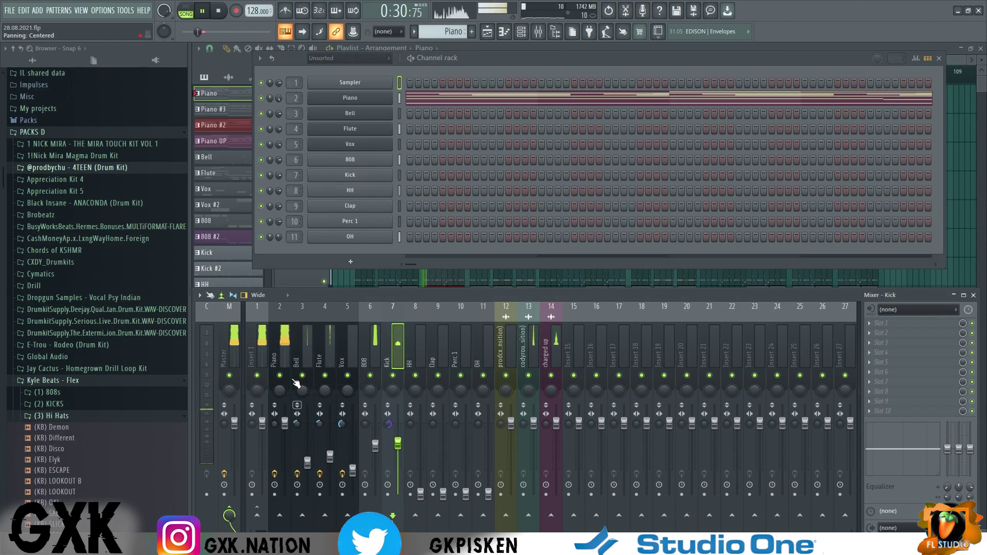
{"action": "key", "text": "space"}
{"action": "key", "text": "space"}
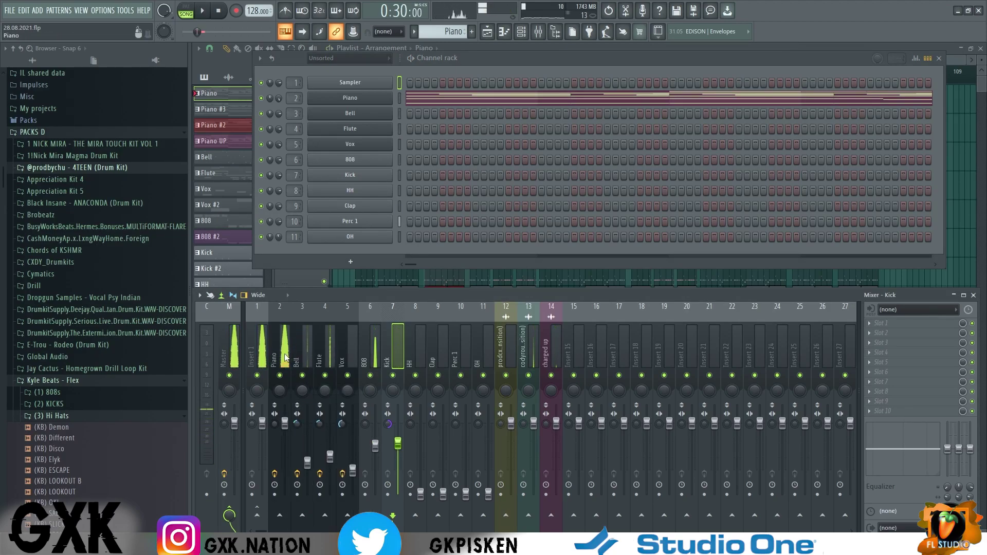
{"action": "key", "text": "ctrl+z"}
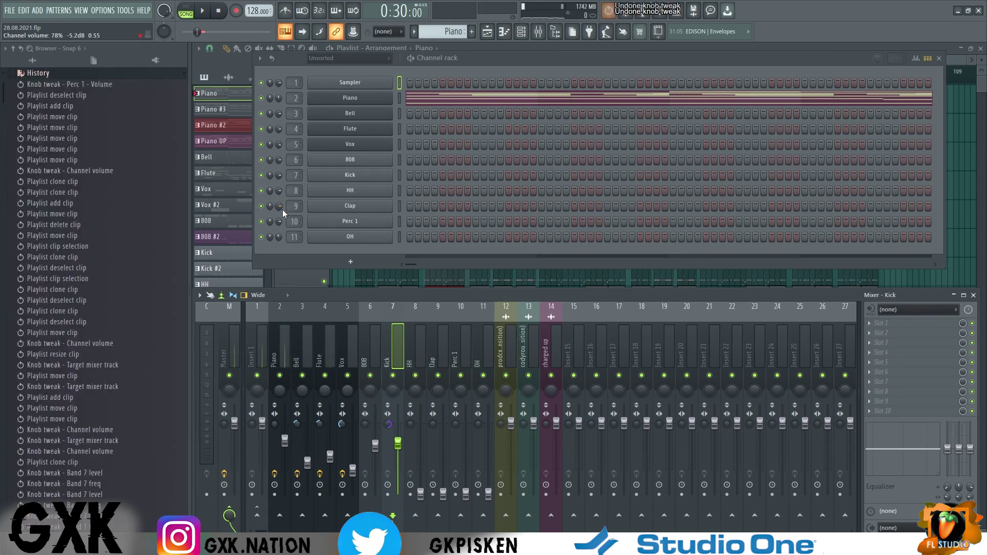
- Play the Hook, lower the Piano fader slightly and raise the Kick fader to about -3.7 dB
{"action": "key", "text": "space"}
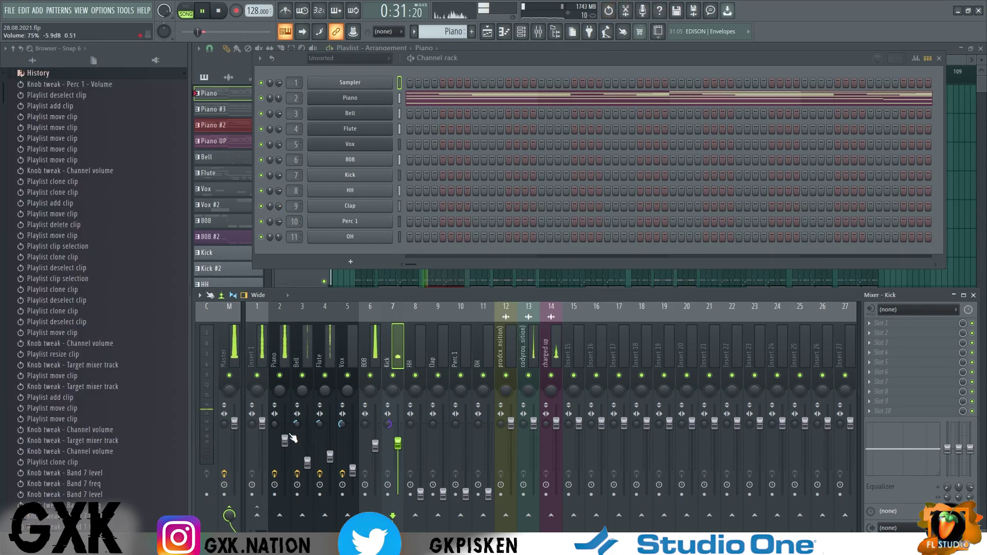
{"action": "left_click_drag", "start_coordinate": [286, 440], "coordinate": [285, 444]}
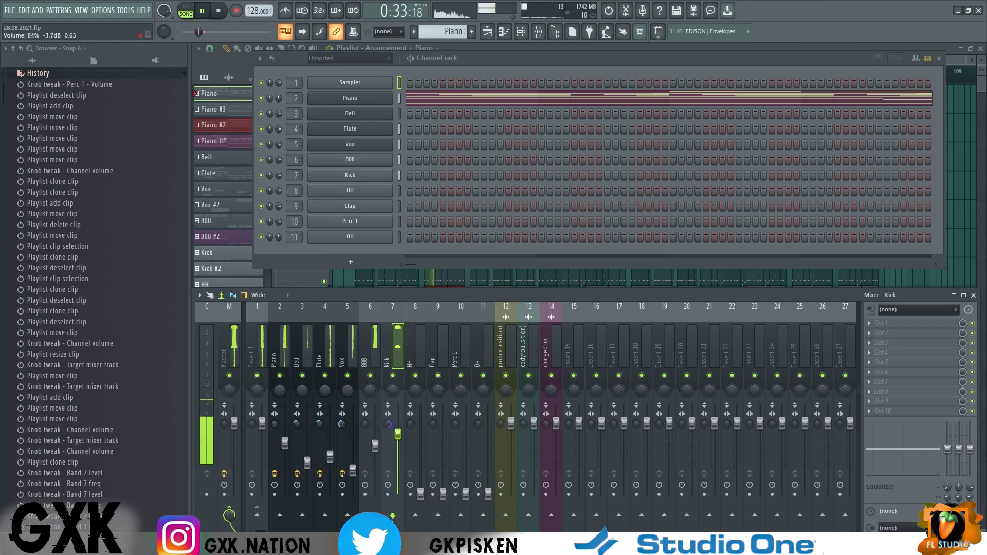
- With the Hook playing, raise the Kick to -3.0 dB, HH to about -11.4 dB, Clap to about -7.2 dB, plus Perc 1 and OH
{"action": "left_click_drag", "start_coordinate": [398, 444], "coordinate": [398, 432]}
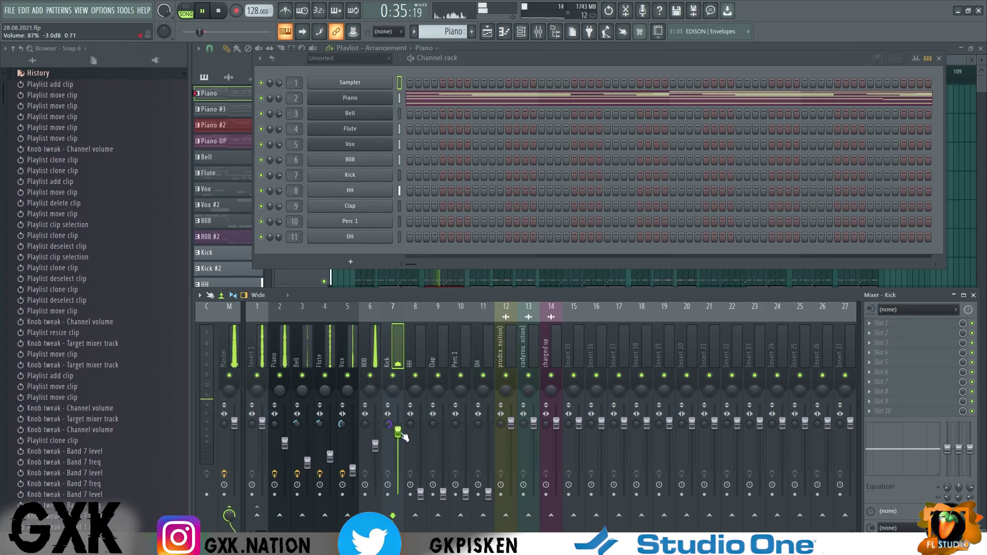
{"action": "left_click_drag", "start_coordinate": [421, 494], "coordinate": [421, 455]}
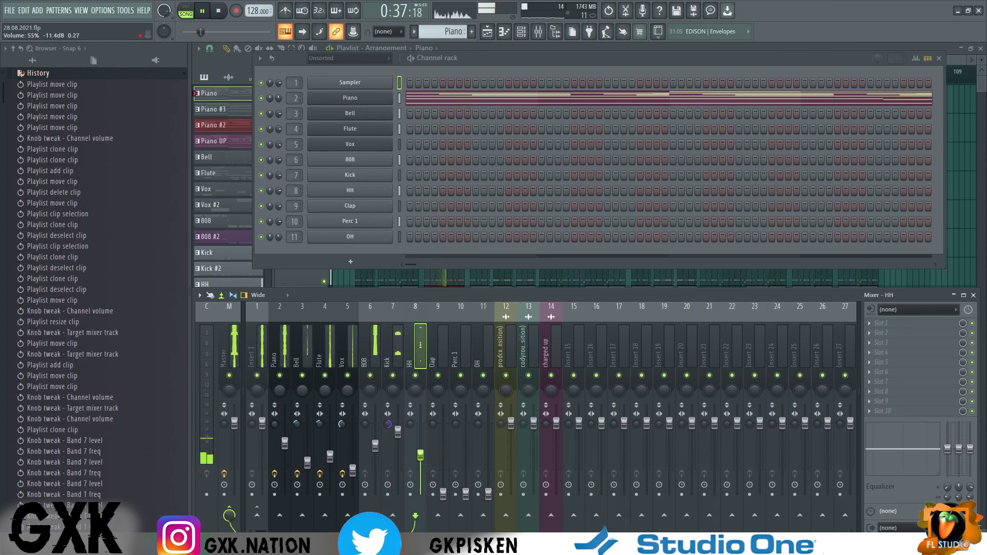
{"action": "left_click_drag", "start_coordinate": [444, 494], "coordinate": [443, 466]}
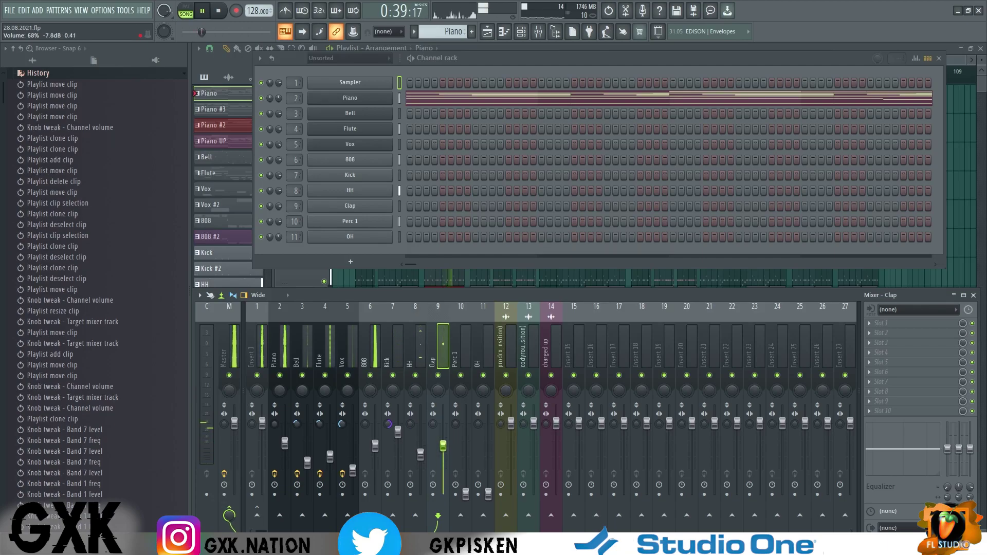
{"action": "key", "text": "space"}
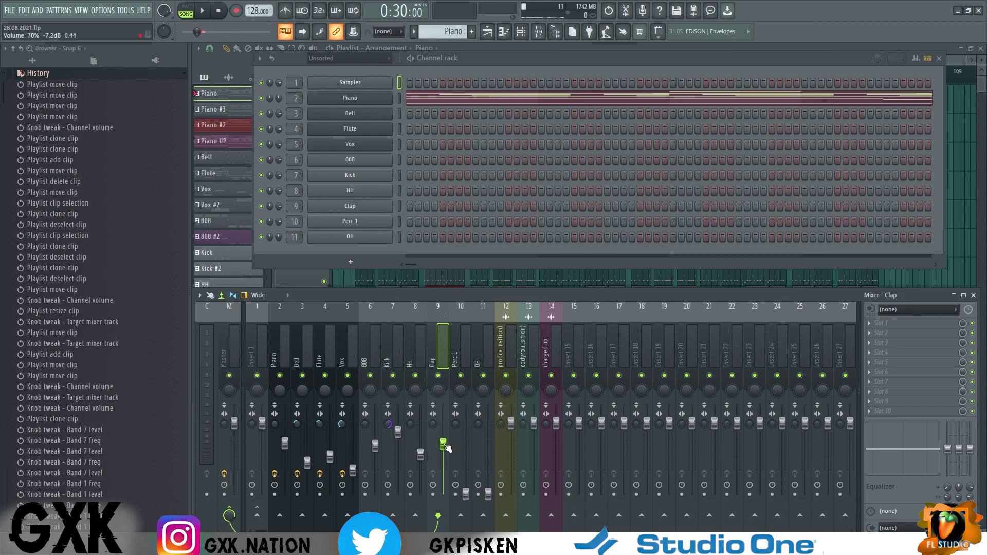
{"action": "left_click_drag", "start_coordinate": [466, 494], "coordinate": [489, 459]}
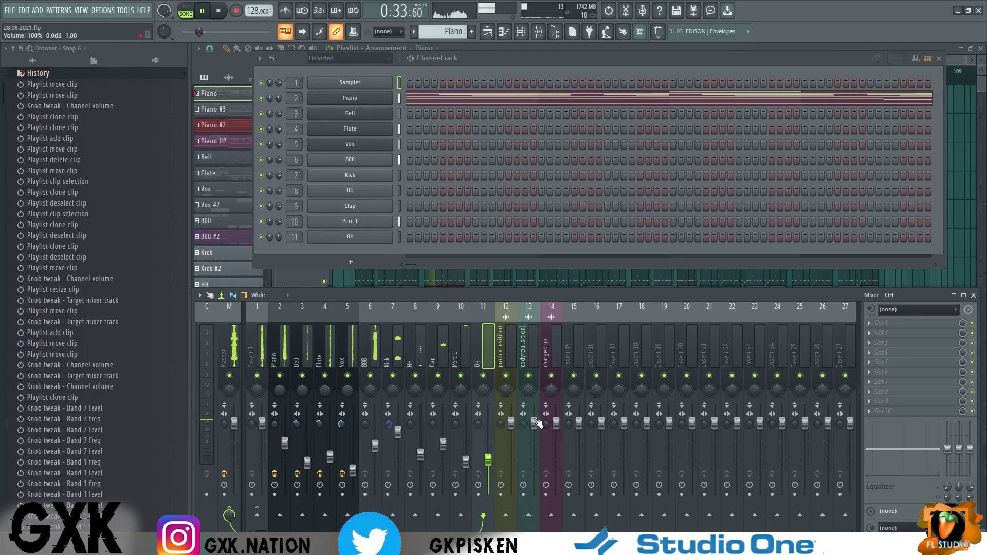
- Solo the 808 mixer track and add Fruity Parametric EQ 2 with the EQ Cut preset, clear of the browser
{"action": "left_click", "coordinate": [374, 380]}
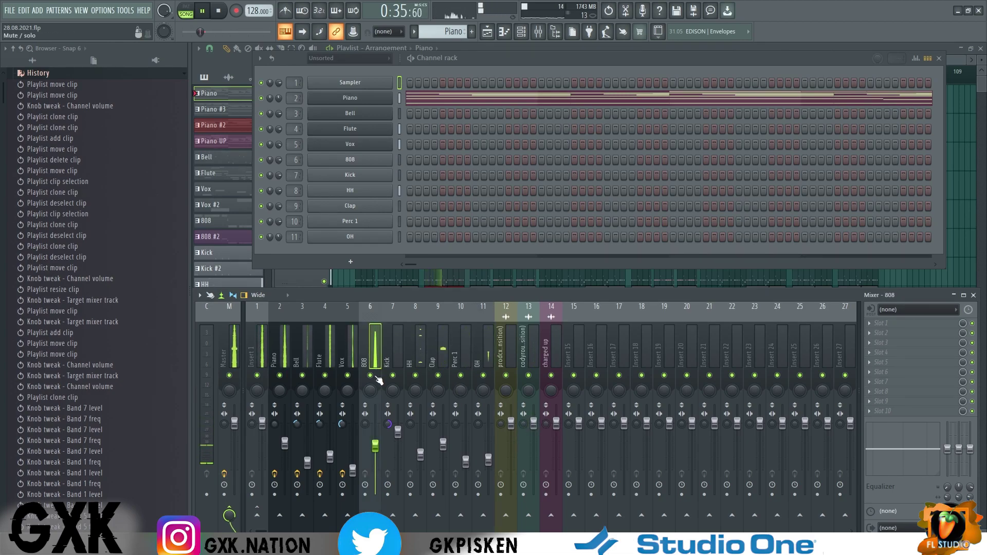
{"action": "left_click", "coordinate": [901, 323]}
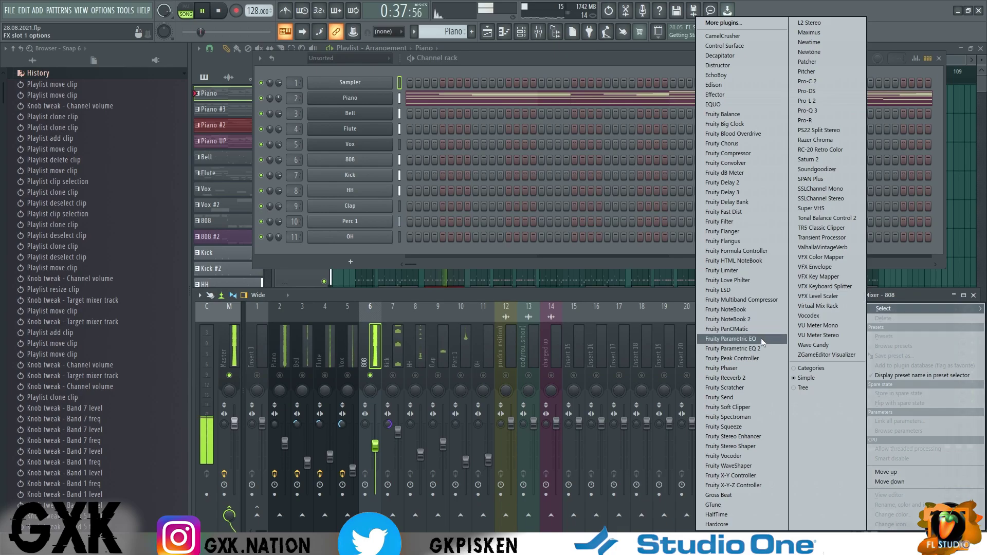
{"action": "left_click", "coordinate": [733, 349]}
{"action": "left_click", "coordinate": [377, 134]}
{"action": "left_click_drag", "start_coordinate": [310, 135], "coordinate": [615, 105]}
- Lower the 808 EQ's low and high cuts, the latter to about 7537 Hz, boost band 2 by 1.5 dB at 111 Hz, and unsolo the track
{"action": "mouse_move", "coordinate": [418, 187]}
{"action": "left_mouse_down"}
{"action": "mouse_move", "coordinate": [434, 187]}
{"action": "mouse_move", "coordinate": [408, 186]}
{"action": "left_mouse_up"}
{"action": "left_click_drag", "start_coordinate": [581, 187], "coordinate": [577, 186]}
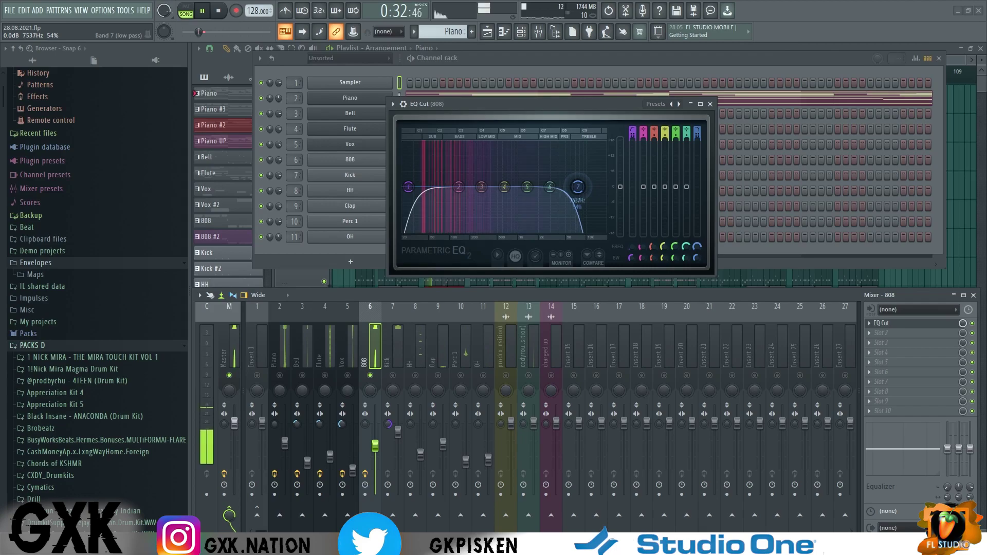
{"action": "mouse_move", "coordinate": [458, 186]}
{"action": "left_mouse_down"}
{"action": "mouse_move", "coordinate": [435, 152]}
{"action": "mouse_move", "coordinate": [455, 143]}
{"action": "mouse_move", "coordinate": [452, 183]}
{"action": "left_mouse_up"}
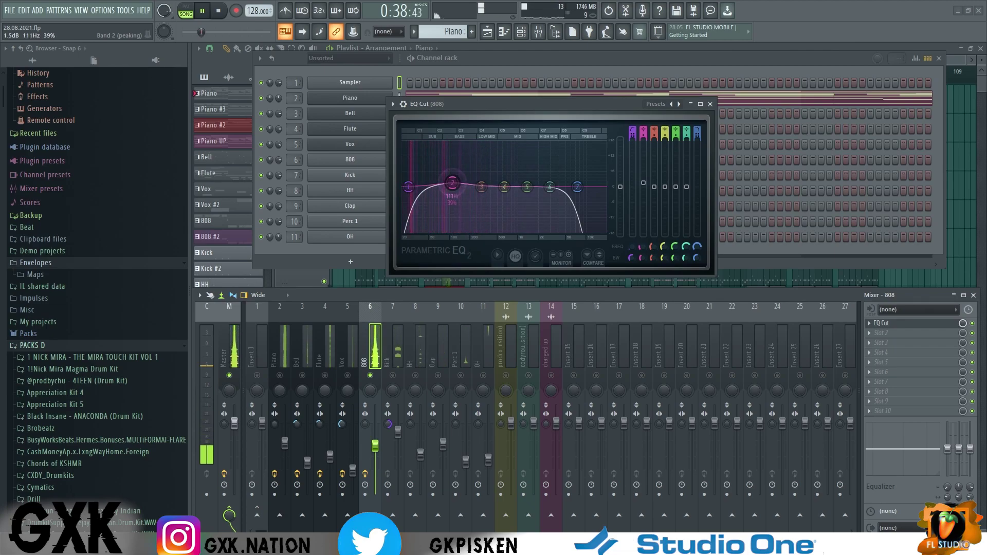
{"action": "right_click", "coordinate": [372, 376]}
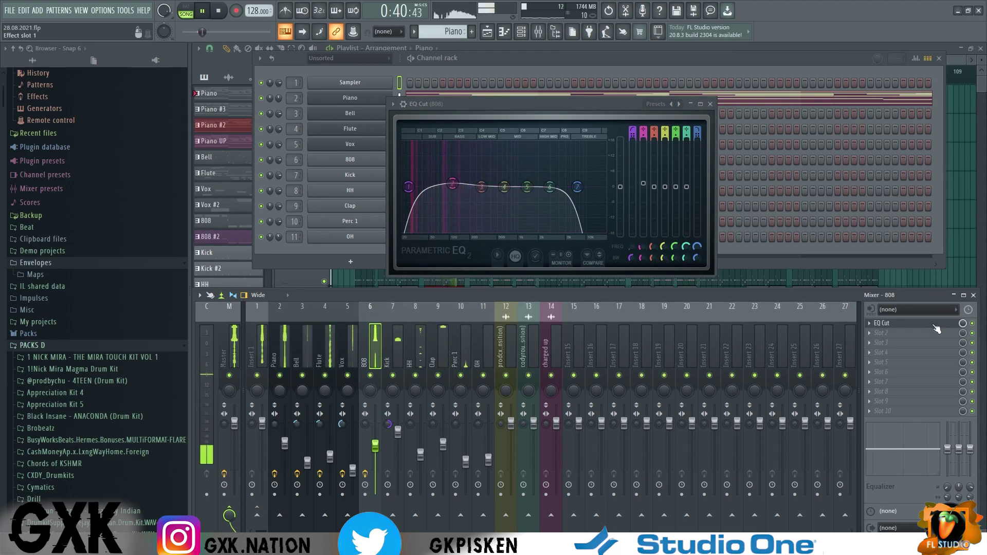
- Add Fruity Parametric EQ 2 with the EQ Cut preset to the Kick and adjust its low-cut and high-cut frequencies
{"action": "left_click", "coordinate": [387, 354]}
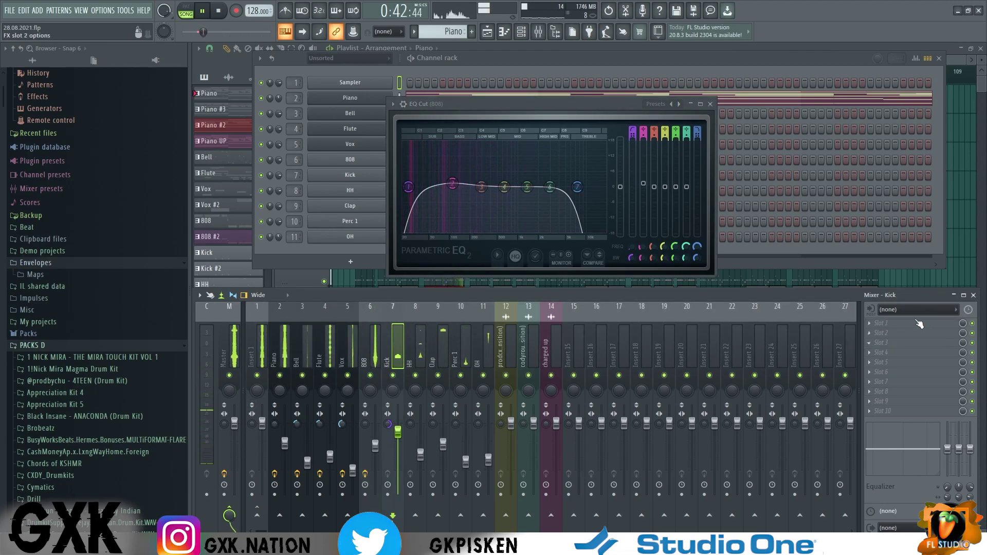
{"action": "left_click", "coordinate": [885, 326]}
{"action": "left_click", "coordinate": [740, 350]}
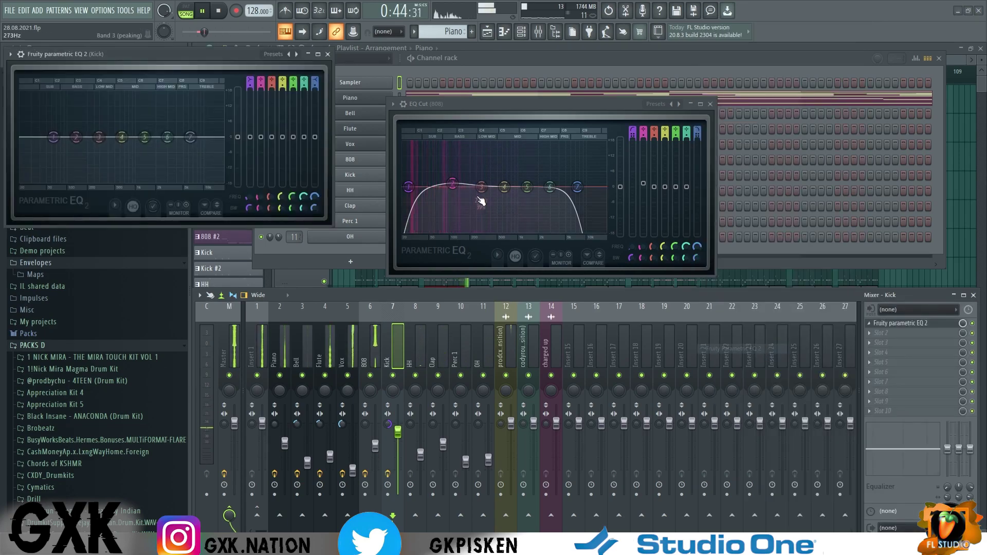
{"action": "left_click", "coordinate": [296, 54]}
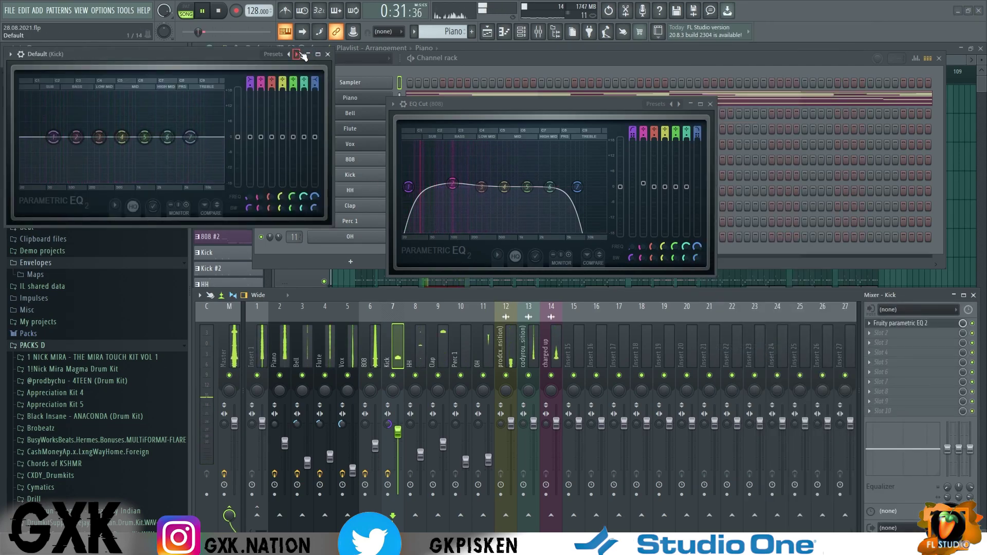
{"action": "key", "text": "space"}
{"action": "left_click_drag", "start_coordinate": [202, 136], "coordinate": [218, 136]}
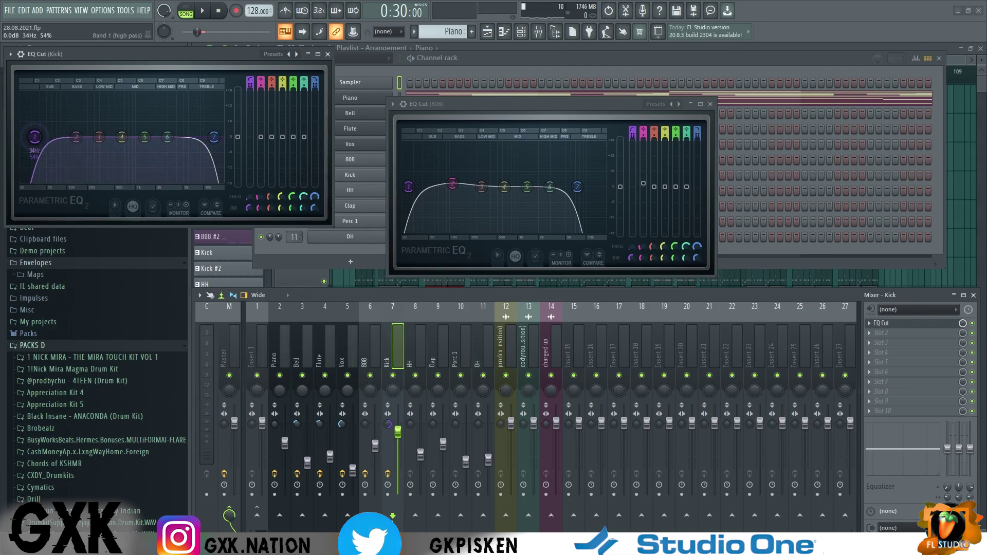
{"action": "left_click_drag", "start_coordinate": [34, 136], "coordinate": [37, 136]}
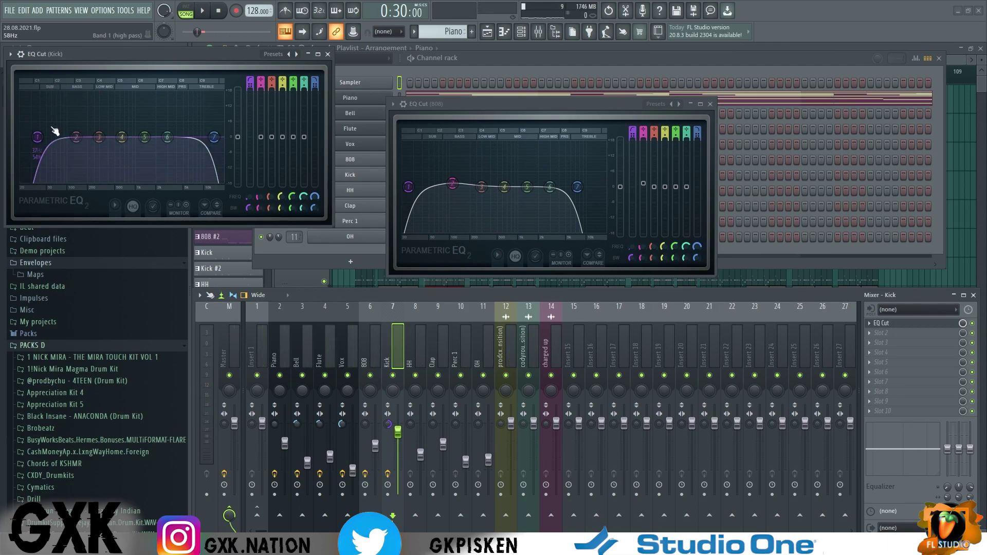
- While auditioning the Hook, boost the Kick's EQ moderately with band 5 in the bass and band 6 in the mids, and close both EQ windows
{"action": "key", "text": "space"}
{"action": "left_click_drag", "start_coordinate": [167, 136], "coordinate": [70, 93]}
{"action": "key", "text": "space"}
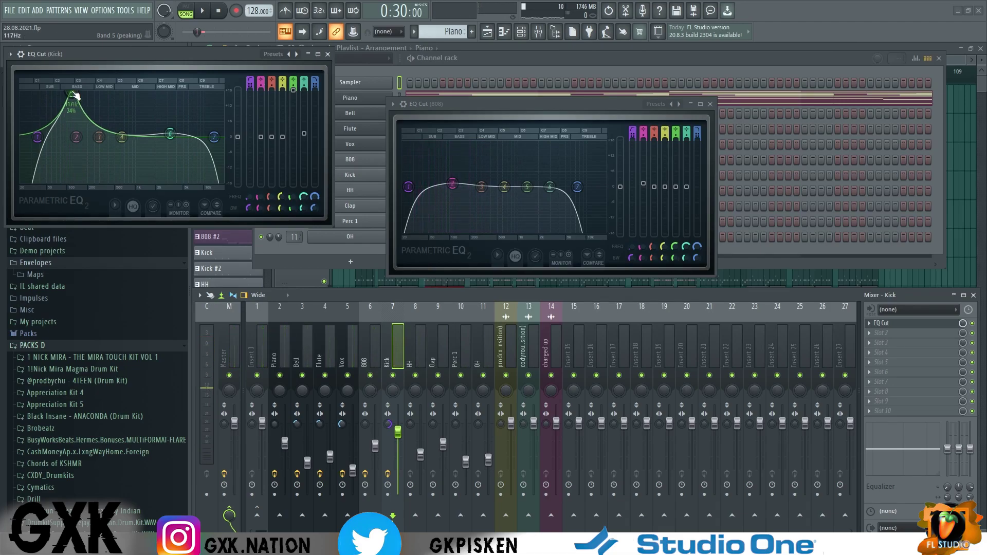
{"action": "key", "text": "space"}
{"action": "left_click_drag", "start_coordinate": [78, 99], "coordinate": [71, 126]}
{"action": "mouse_move", "coordinate": [170, 134]}
{"action": "left_mouse_down"}
{"action": "mouse_move", "coordinate": [177, 101]}
{"action": "mouse_move", "coordinate": [188, 97]}
{"action": "mouse_move", "coordinate": [144, 101]}
{"action": "mouse_move", "coordinate": [154, 101]}
{"action": "mouse_move", "coordinate": [152, 134]}
{"action": "left_mouse_up"}
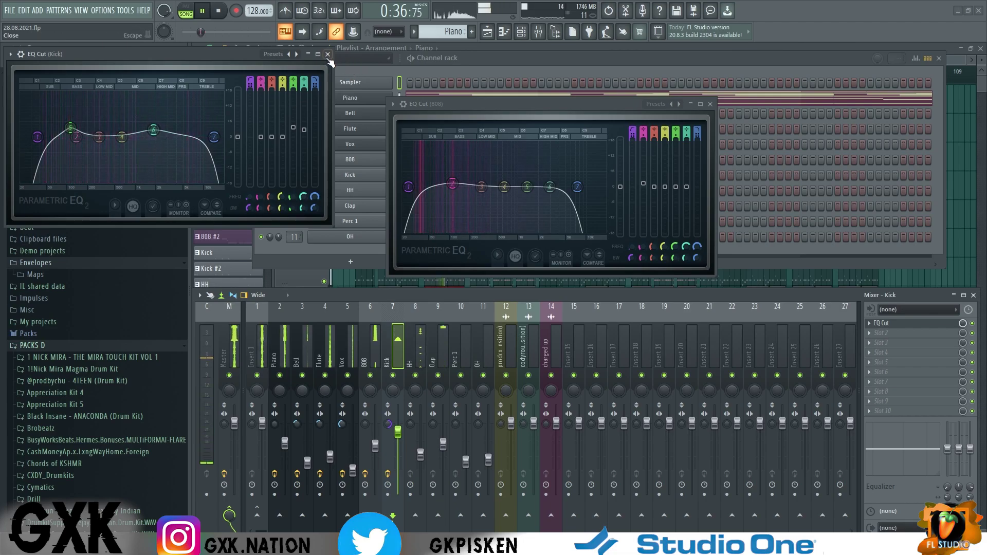
{"action": "left_click", "coordinate": [328, 54]}
{"action": "left_click", "coordinate": [711, 104]}
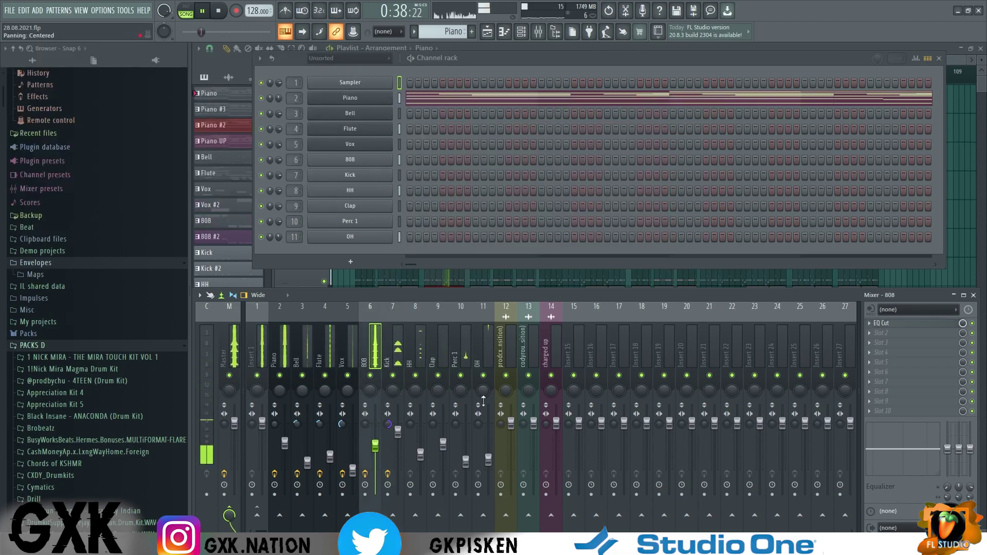
- Add Fruity Parametric EQ 2 with the EQ Cut preset to HH, opening the high cut to about 17752 Hz and cutting everything below the upper mids
{"action": "left_click", "coordinate": [421, 352]}
{"action": "key", "text": "space"}
{"action": "left_click", "coordinate": [921, 327]}
{"action": "left_click", "coordinate": [736, 349]}
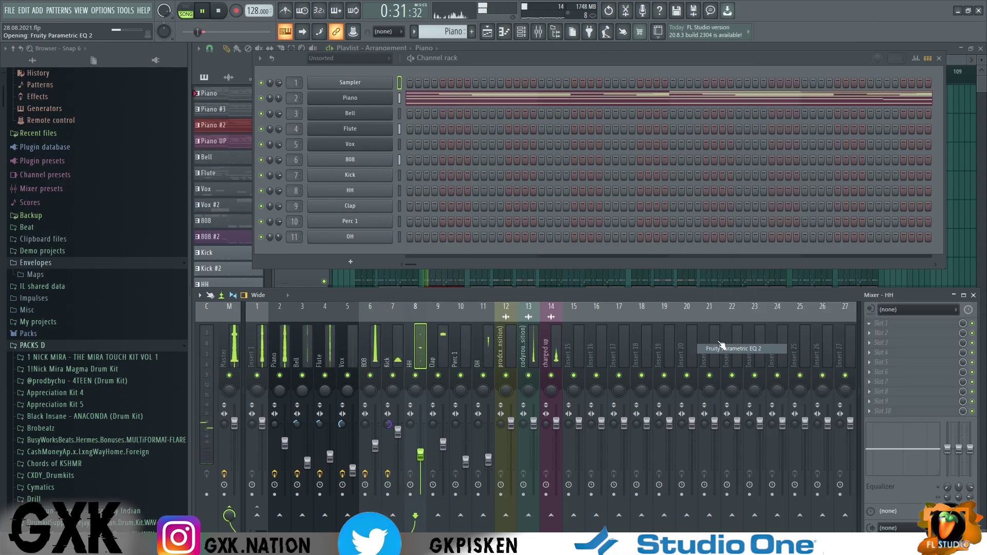
{"action": "left_click", "coordinate": [323, 81]}
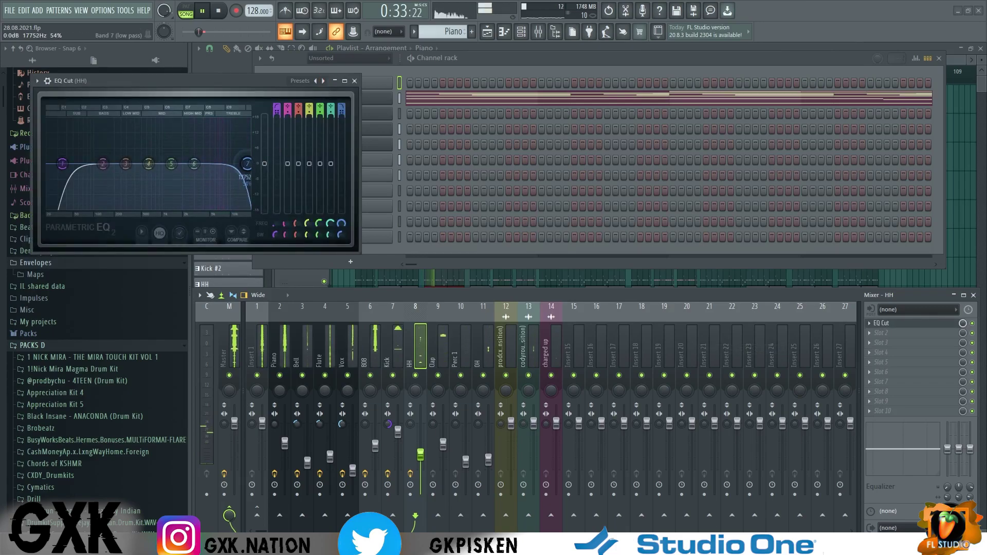
{"action": "left_click_drag", "start_coordinate": [66, 164], "coordinate": [147, 163]}
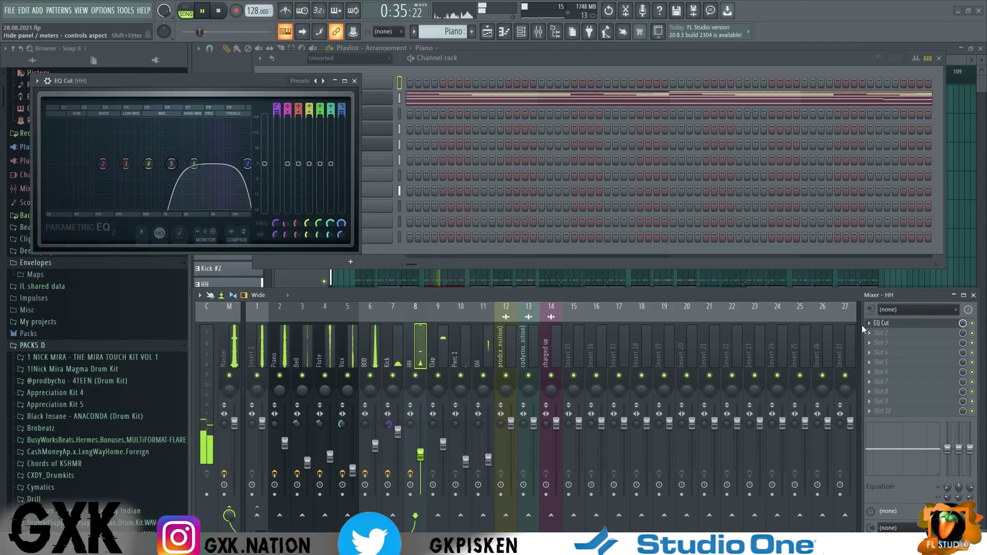
{"action": "left_click", "coordinate": [896, 324]}
- Add Fruity Parametric EQ 2 with the EQ Cut preset to the Clap and raise both its high-cut and low-cut frequencies
{"action": "left_click", "coordinate": [447, 355]}
{"action": "key", "text": "space"}
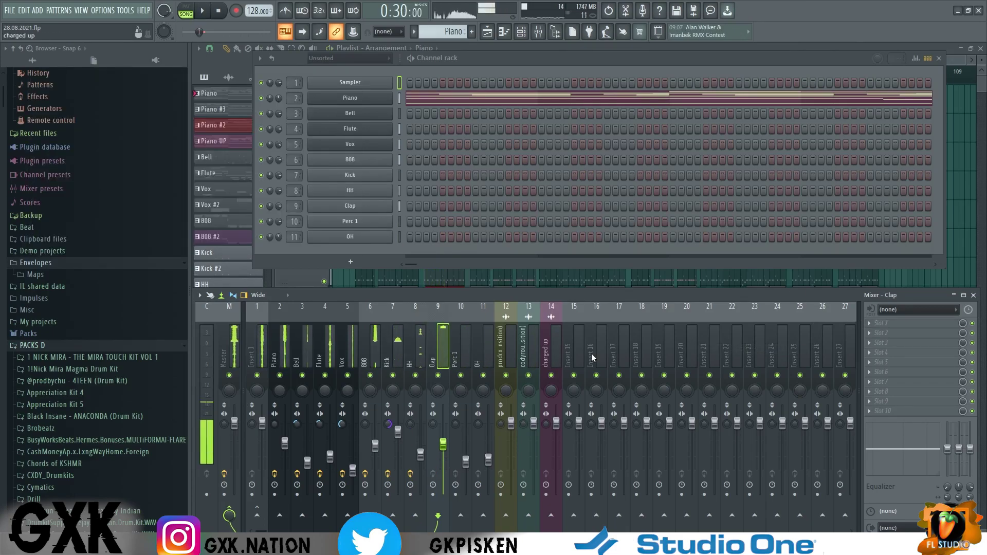
{"action": "left_click", "coordinate": [896, 323]}
{"action": "left_click", "coordinate": [770, 351]}
{"action": "key", "text": "space"}
{"action": "left_click", "coordinate": [350, 107]}
{"action": "left_click", "coordinate": [351, 108]}
{"action": "left_click", "coordinate": [350, 107]}
{"action": "left_click", "coordinate": [351, 107]}
{"action": "left_click_drag", "start_coordinate": [251, 190], "coordinate": [271, 191]}
{"action": "left_click_drag", "start_coordinate": [89, 190], "coordinate": [138, 190]}
{"action": "left_click", "coordinate": [891, 327]}
{"action": "key", "text": "space"}
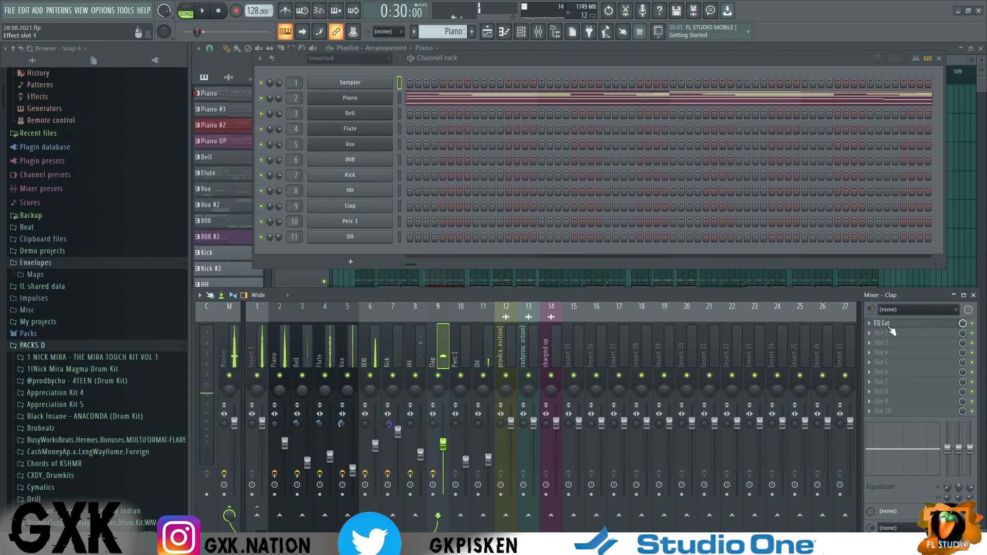
- Cut the low and high shelves of Perc 1 and OH to -18 dB in their track equalizers and set Perc 1's stereo separation to 67% separated
{"action": "left_click", "coordinate": [461, 354]}
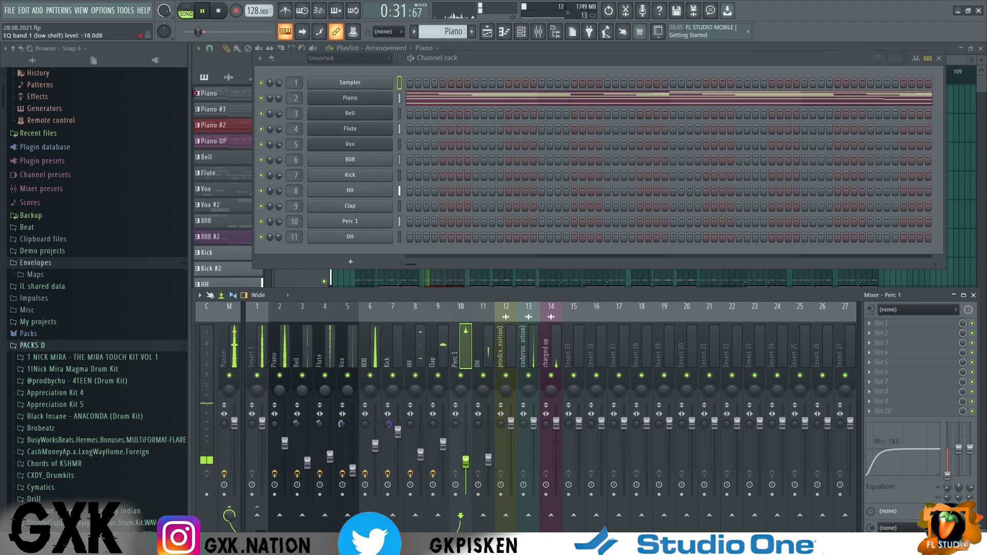
{"action": "left_click", "coordinate": [481, 344]}
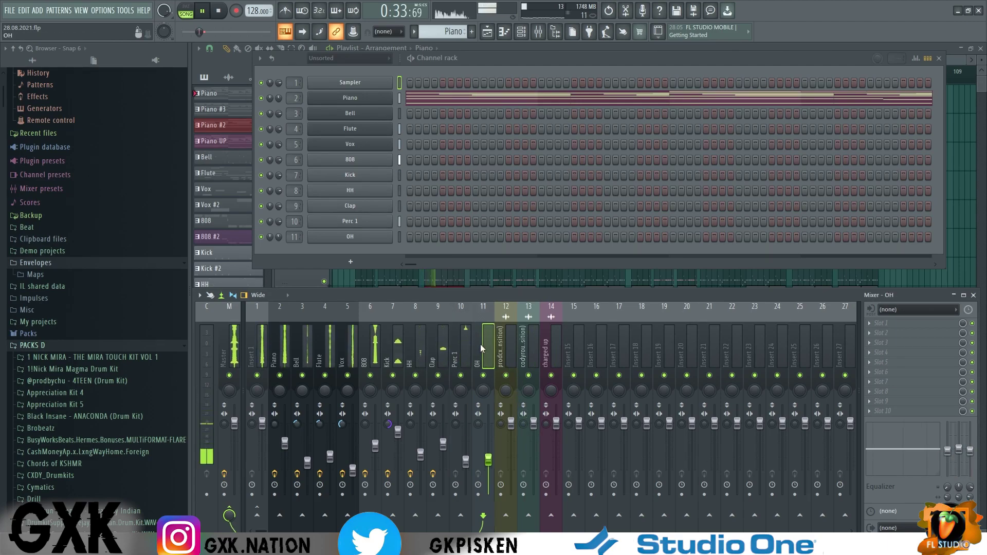
{"action": "left_click_drag", "start_coordinate": [948, 450], "coordinate": [977, 478]}
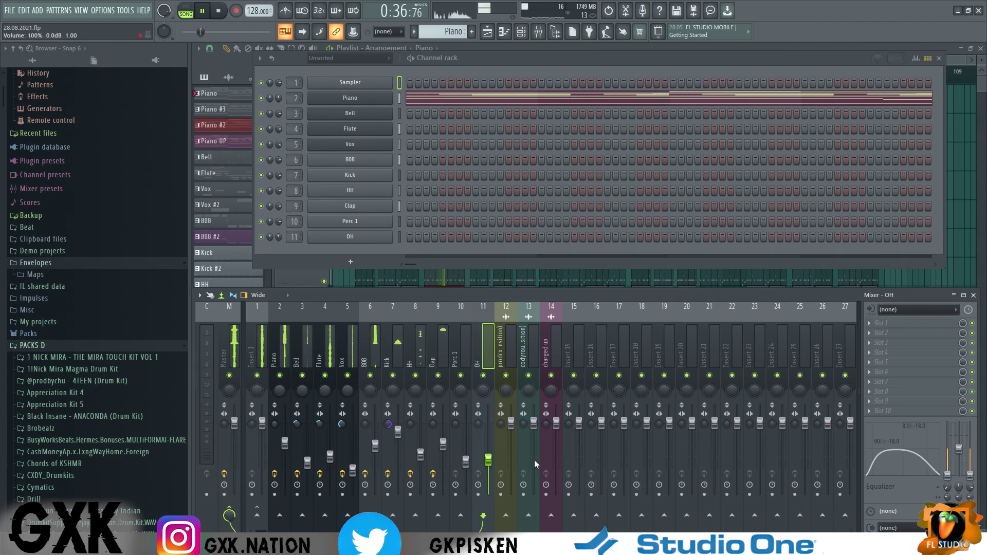
{"action": "left_click", "coordinate": [460, 424]}
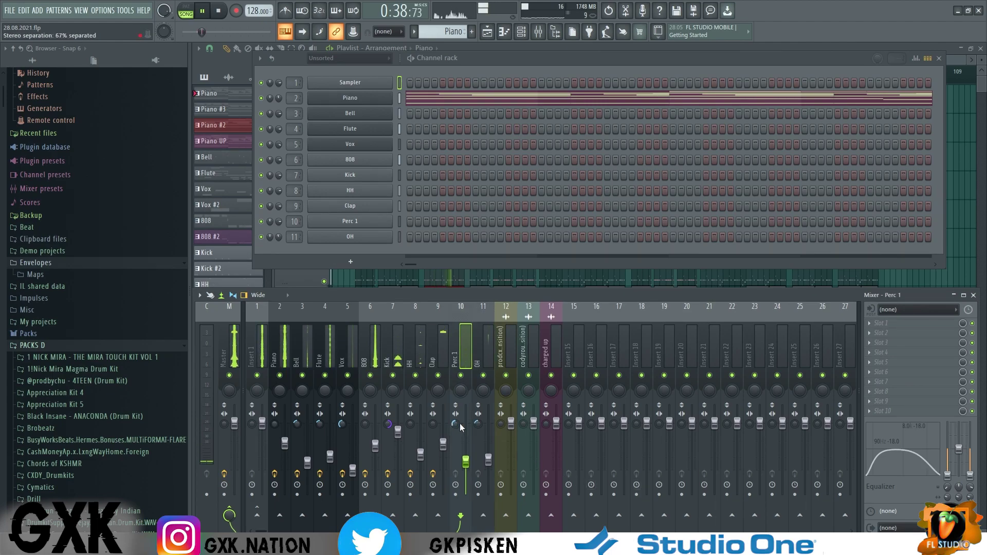
- Select the 808 mixer track, bring the playlist in front of the channel rack and audition the Hook from its start
{"action": "left_click", "coordinate": [372, 354]}
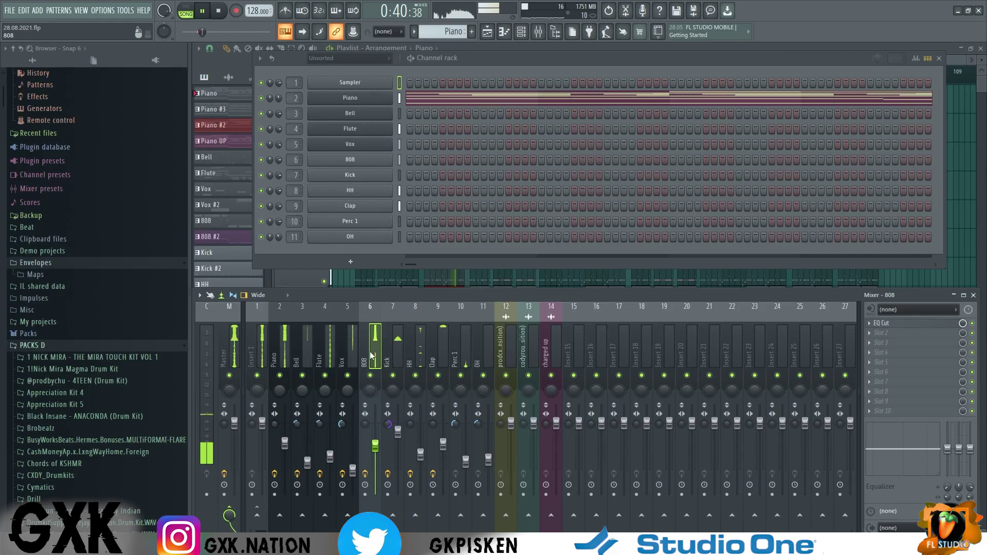
{"action": "key", "text": "space"}
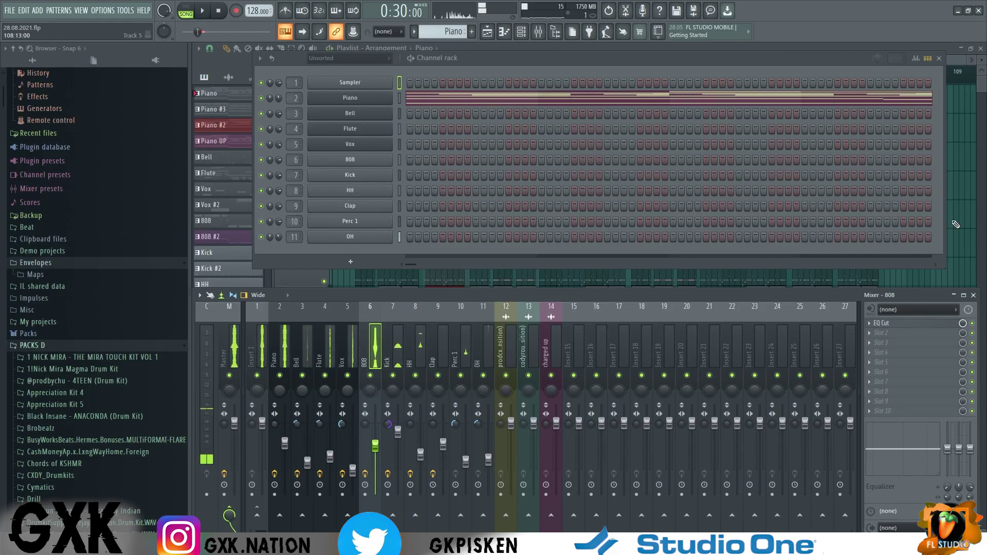
{"action": "left_click", "coordinate": [955, 225]}
{"action": "key", "text": "space"}
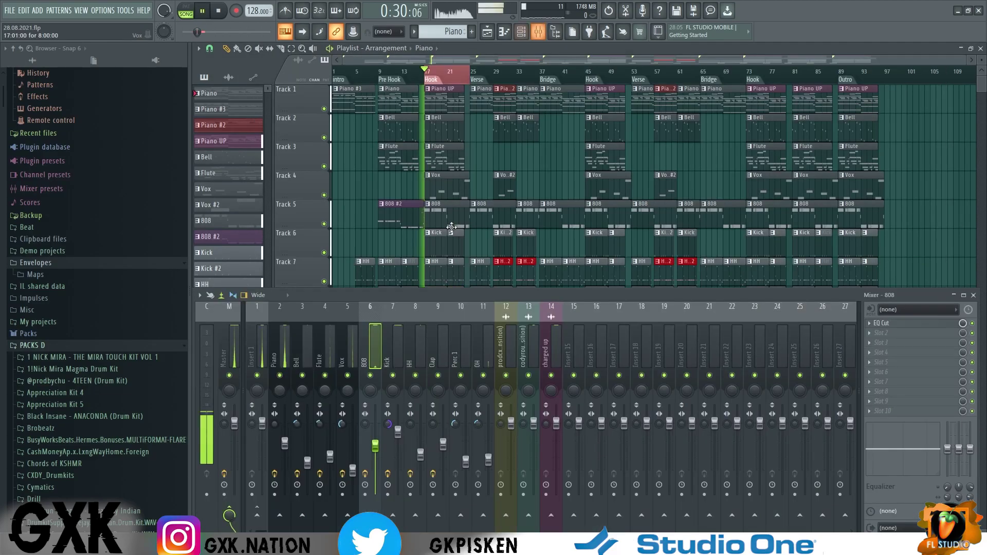
{"action": "key", "text": "space"}
- With the Hook playing, raise the Bell fader slightly and lower the Flute fader to about -19.6 dB
{"action": "left_click_drag", "start_coordinate": [311, 469], "coordinate": [311, 461]}
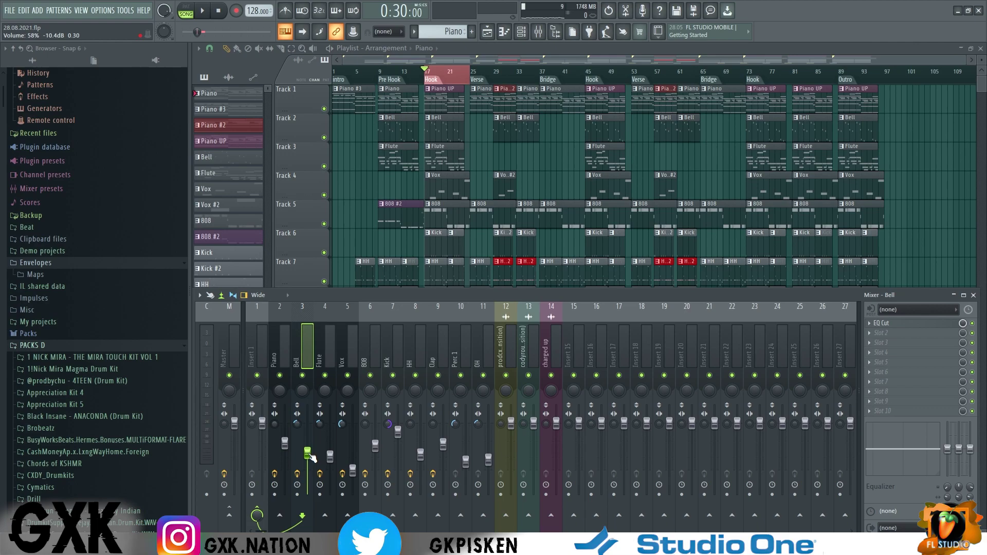
{"action": "key", "text": "space"}
{"action": "left_click_drag", "start_coordinate": [310, 457], "coordinate": [331, 467]}
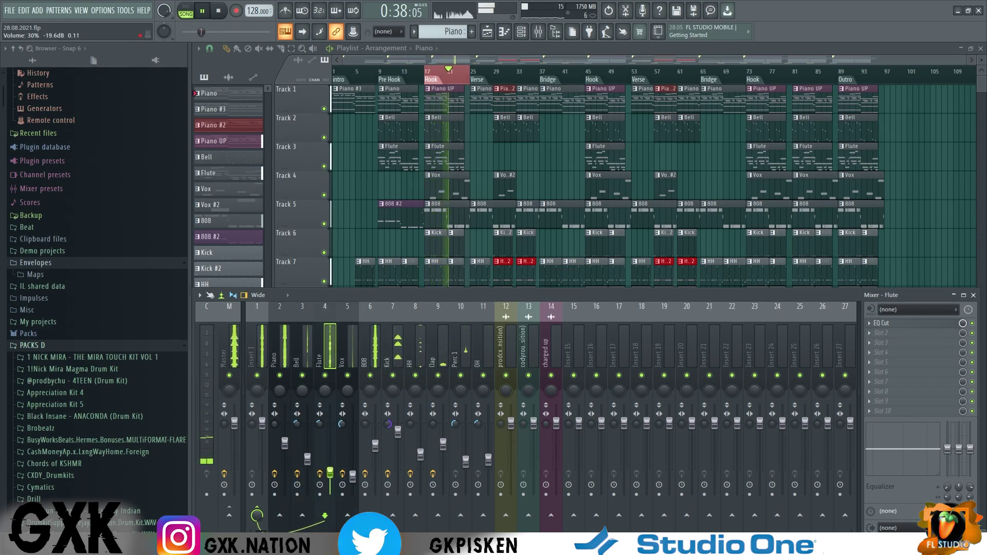
- Stop playback and route the Piano, Bell, Flute and Vox mixer tracks to Insert 1 only
{"action": "left_click", "coordinate": [284, 350]}
{"action": "key", "text": "space"}
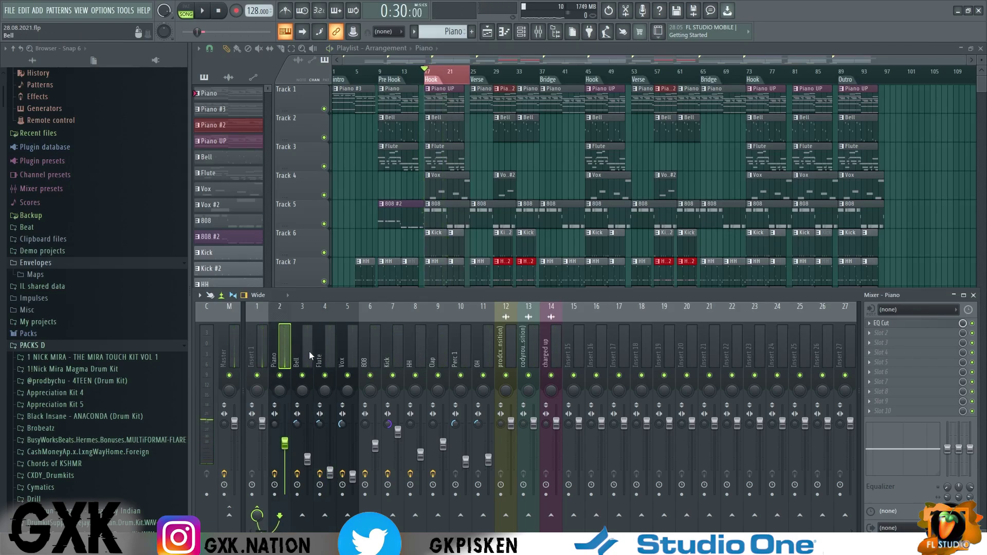
{"action": "left_click_drag", "start_coordinate": [286, 347], "coordinate": [345, 350]}
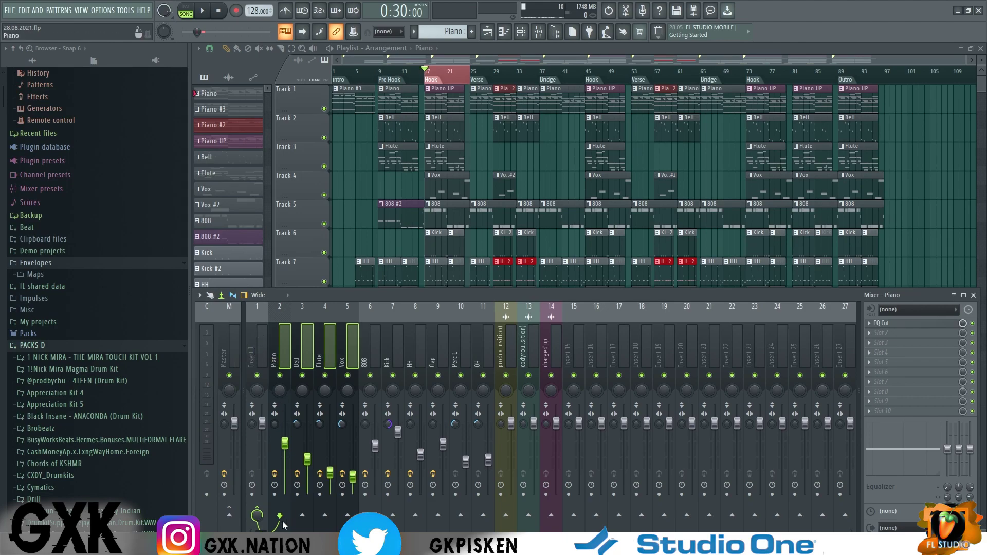
{"action": "right_click", "coordinate": [263, 509]}
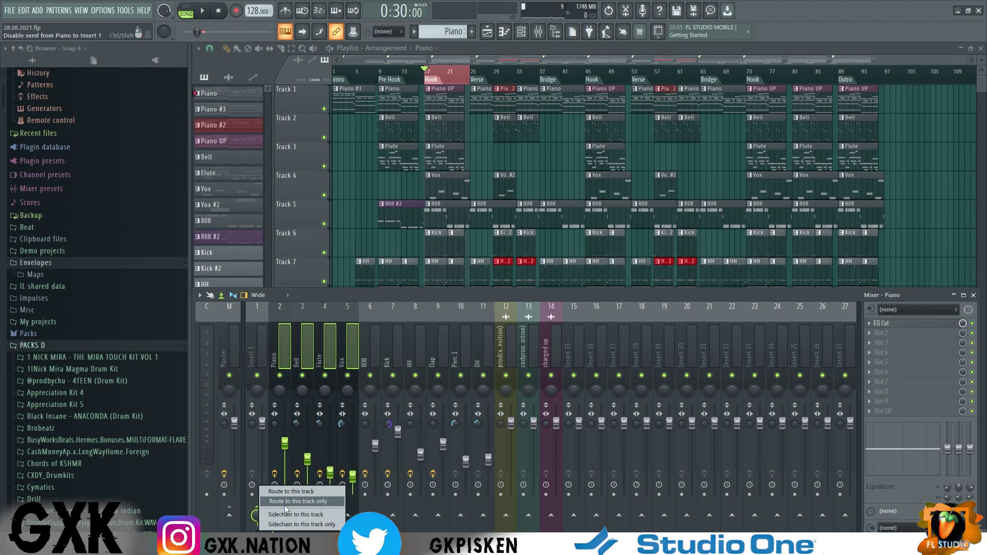
{"action": "left_click", "coordinate": [285, 505]}
- Add Gross Beat to Insert 1 with the Momentary preset, choosing 1/2 Speed for time and Sidechain for volume
{"action": "left_click", "coordinate": [302, 350]}
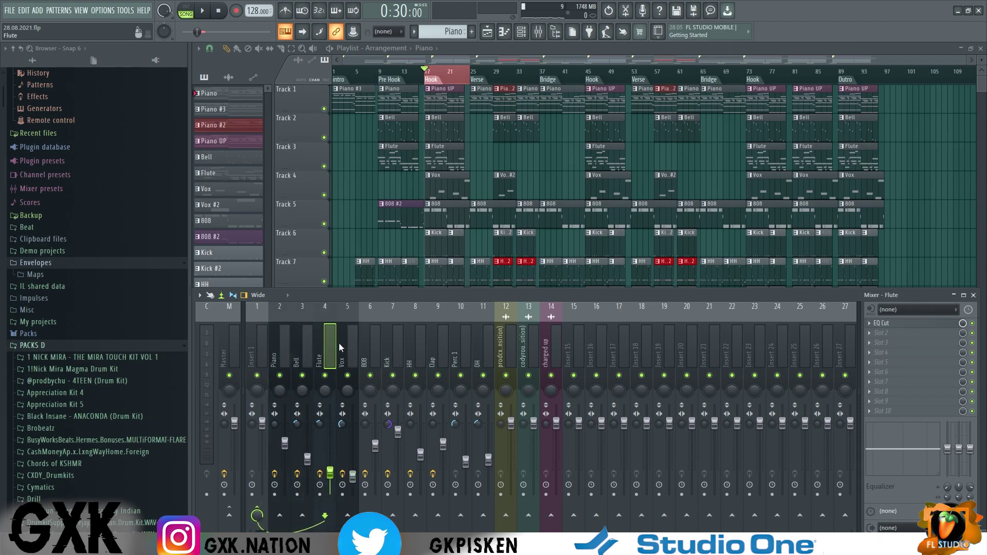
{"action": "left_click", "coordinate": [265, 362]}
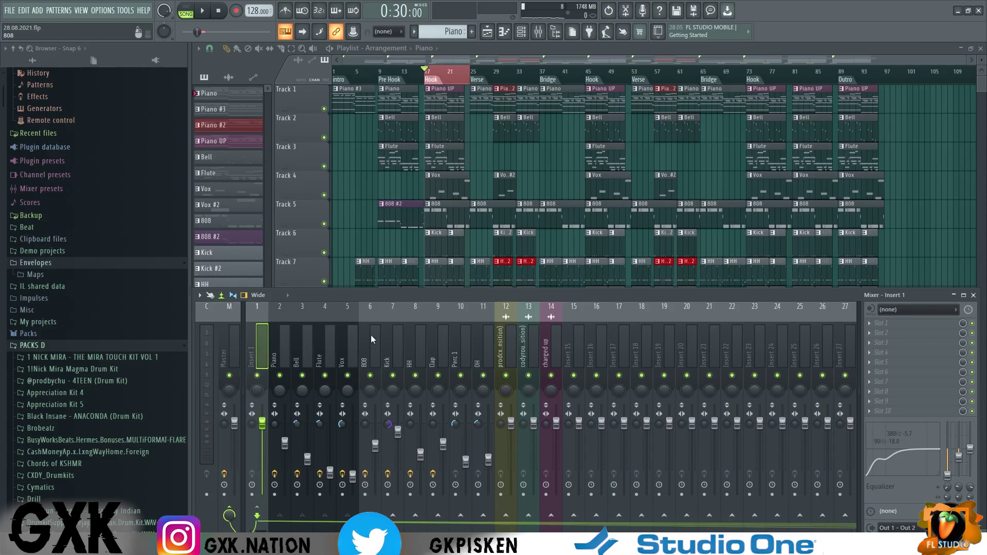
{"action": "left_click", "coordinate": [878, 324]}
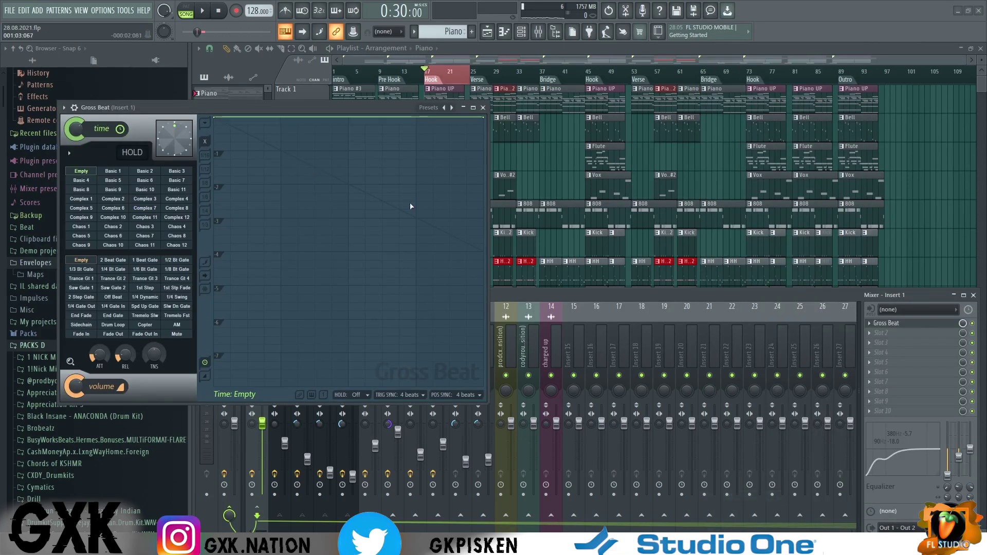
{"action": "left_click", "coordinate": [453, 107]}
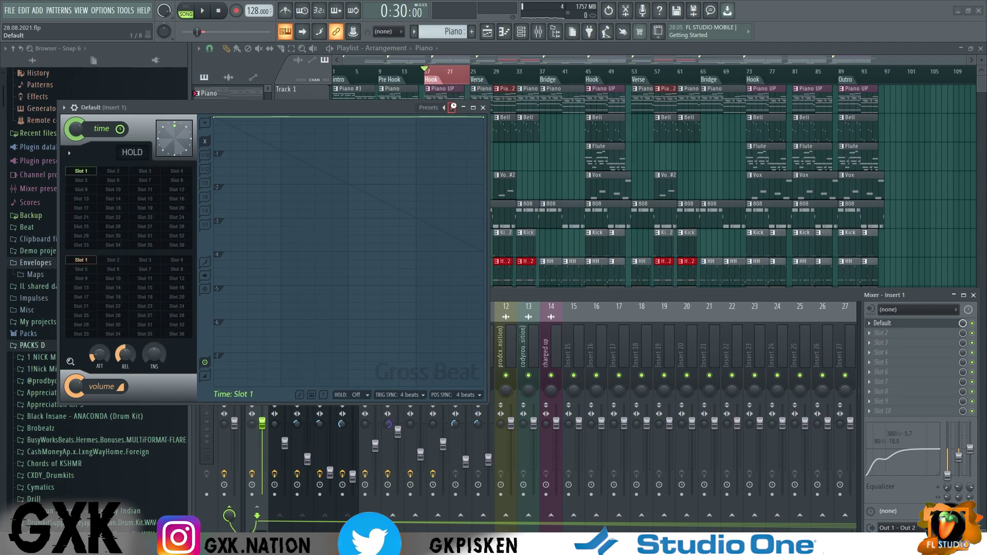
{"action": "left_click", "coordinate": [144, 237]}
{"action": "left_click", "coordinate": [86, 327]}
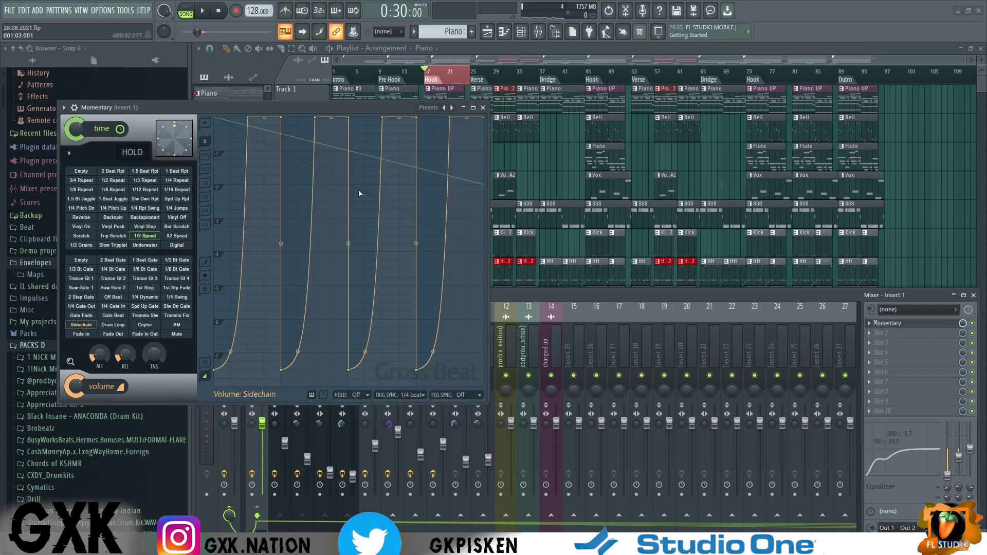
- Reshape Gross Beat's Sidechain volume envelope by stretching each peak to the segment's end and raising the four curve tensions
{"action": "left_click_drag", "start_coordinate": [249, 121], "coordinate": [483, 118]}
{"action": "left_click_drag", "start_coordinate": [449, 353], "coordinate": [450, 265]}
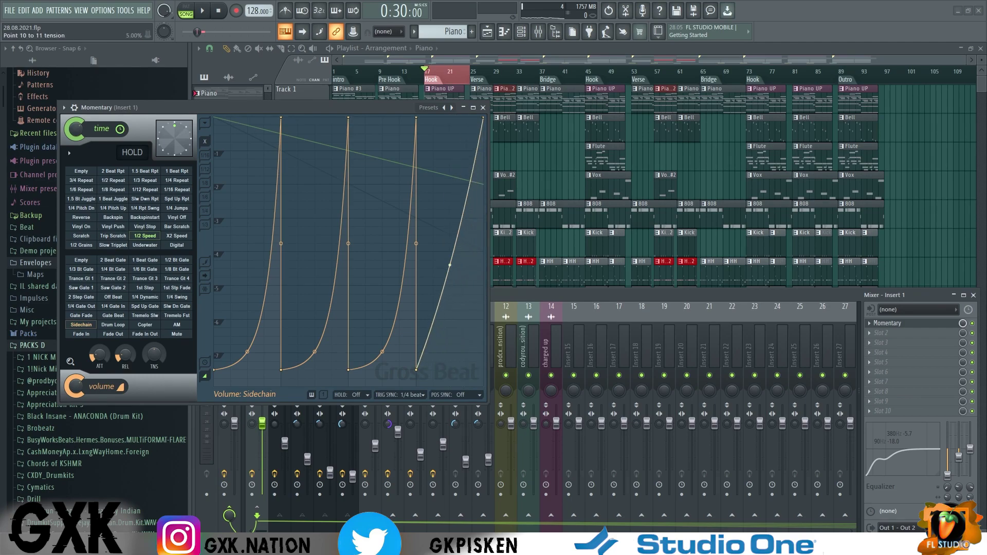
{"action": "left_click_drag", "start_coordinate": [381, 355], "coordinate": [382, 239]}
{"action": "left_click_drag", "start_coordinate": [315, 351], "coordinate": [314, 224]}
{"action": "left_click_drag", "start_coordinate": [248, 352], "coordinate": [248, 216]}
- Play the Hook and lower Gross Beat's mix level on Insert 1 to about 41%
{"action": "left_click_drag", "start_coordinate": [318, 108], "coordinate": [649, 34]}
{"action": "key", "text": "space"}
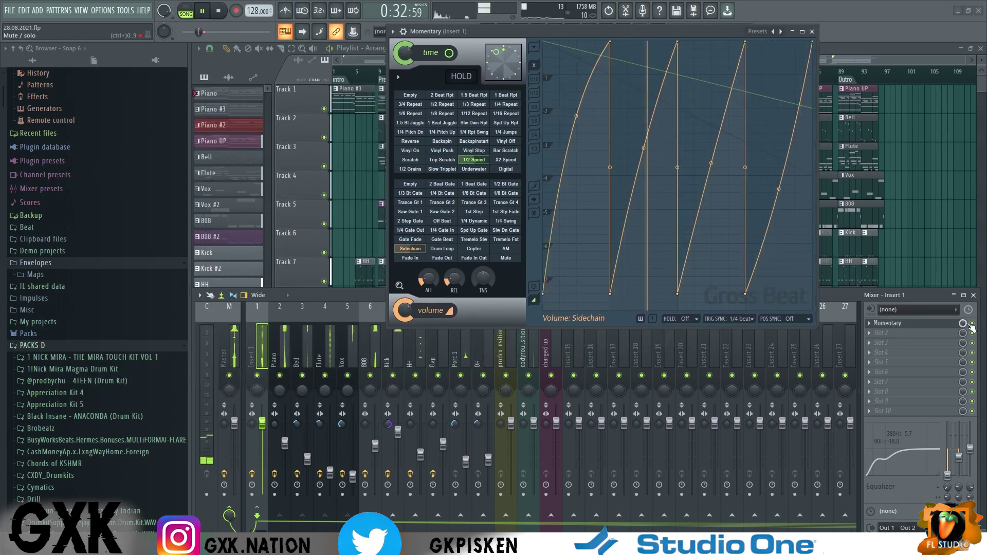
{"action": "left_click_drag", "start_coordinate": [963, 324], "coordinate": [963, 353]}
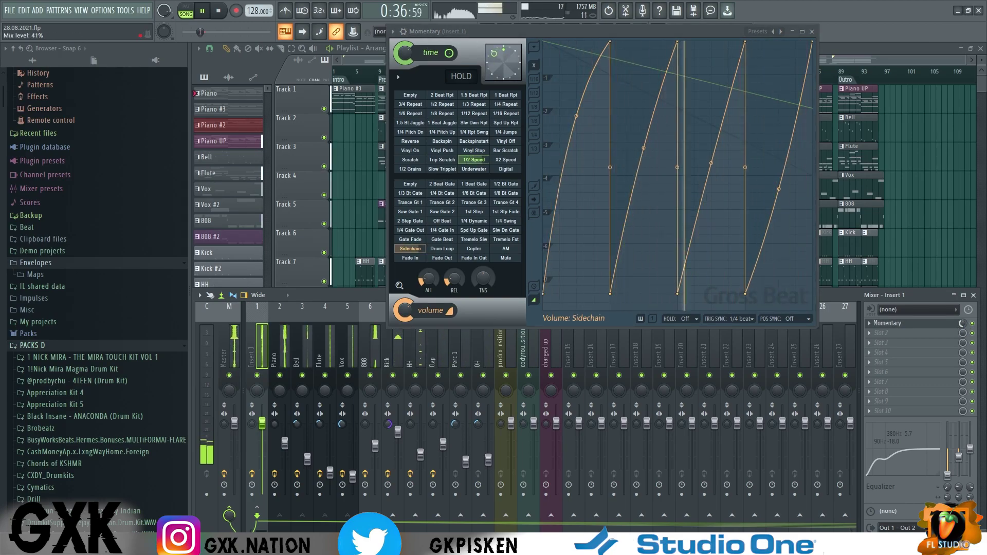
{"action": "left_click", "coordinate": [936, 327]}
- Add Fruity Parametric EQ 2 with the EQ Cut preset to Insert 1, raising the high-cut slightly and the low-cut to about 86 Hz
{"action": "left_click", "coordinate": [889, 334]}
{"action": "left_click", "coordinate": [765, 351]}
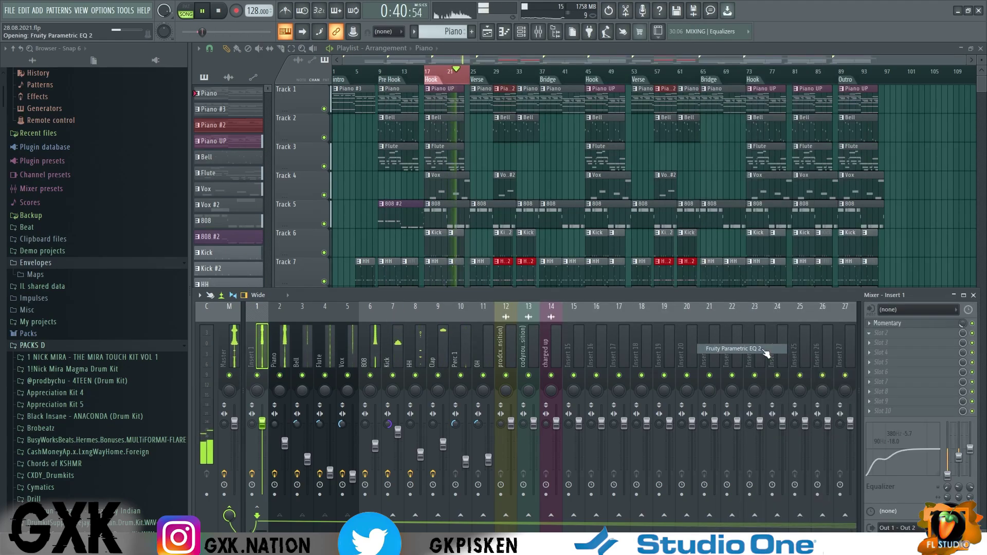
{"action": "left_click", "coordinate": [363, 121]}
{"action": "left_click", "coordinate": [363, 121]}
{"action": "left_click_drag", "start_coordinate": [278, 204], "coordinate": [283, 204]}
{"action": "left_click_drag", "start_coordinate": [102, 204], "coordinate": [129, 204]}
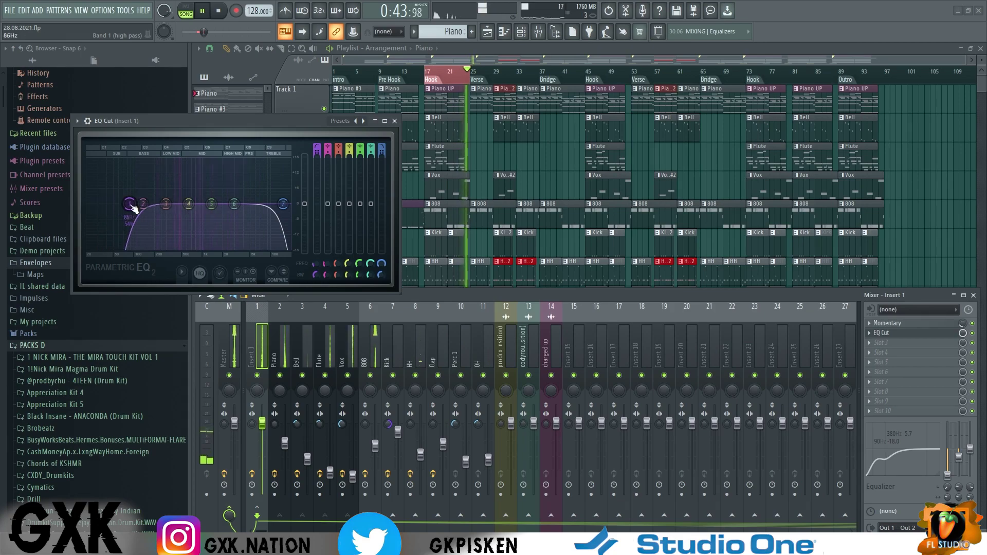
{"action": "left_click", "coordinate": [880, 333]}
- Add Soundgoodizer to Insert 1, compare modes C and B, keep mode B and reduce the amount to a low setting
{"action": "left_click", "coordinate": [882, 343]}
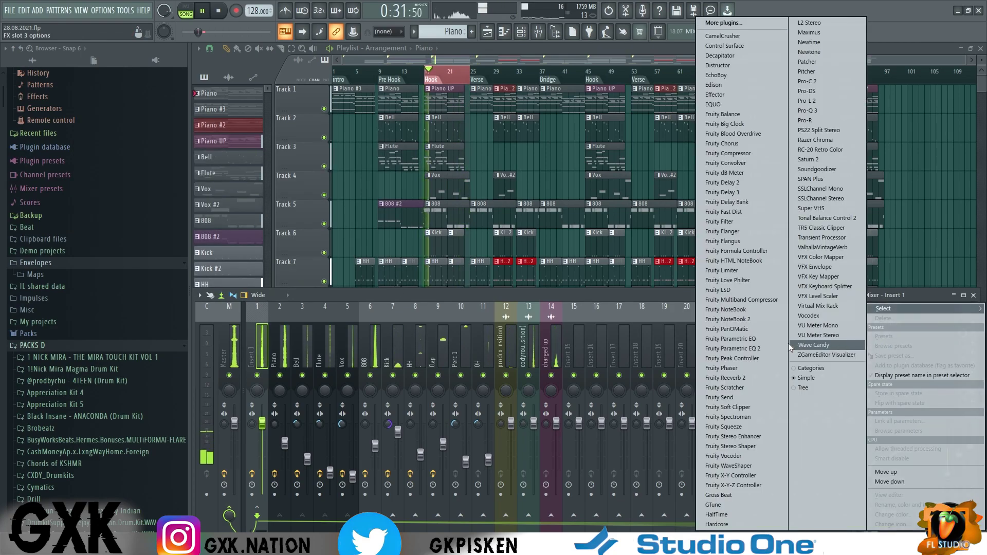
{"action": "left_click", "coordinate": [817, 169]}
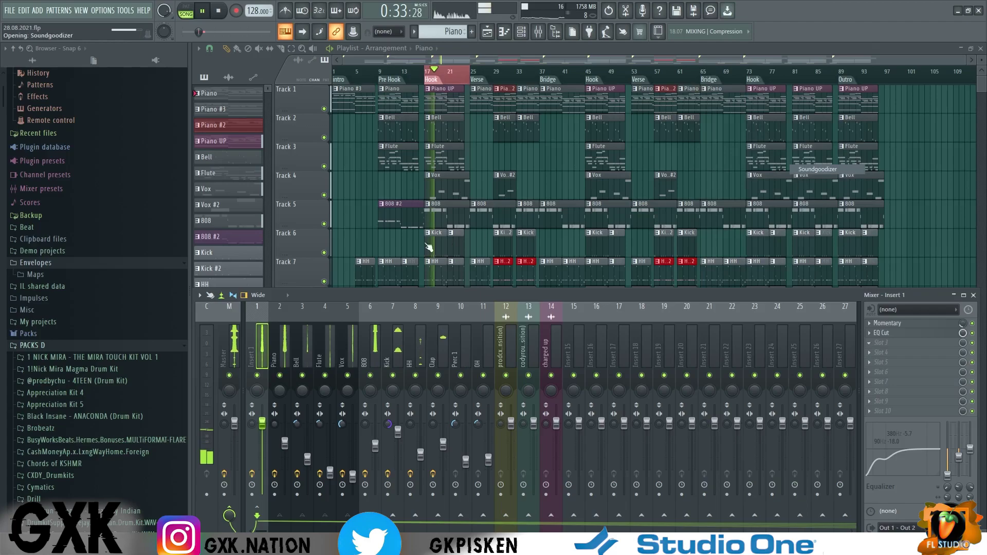
{"action": "left_click", "coordinate": [152, 276]}
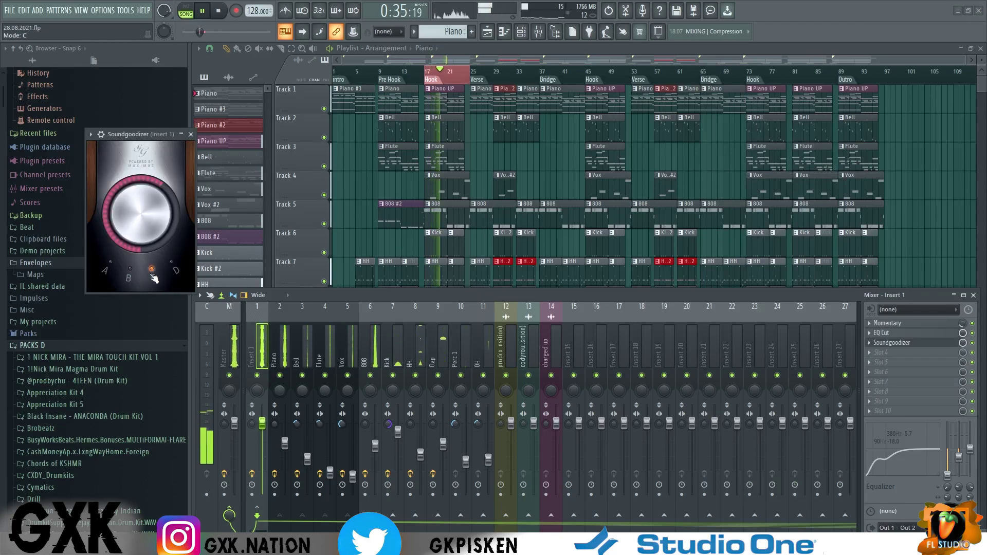
{"action": "left_click", "coordinate": [131, 277]}
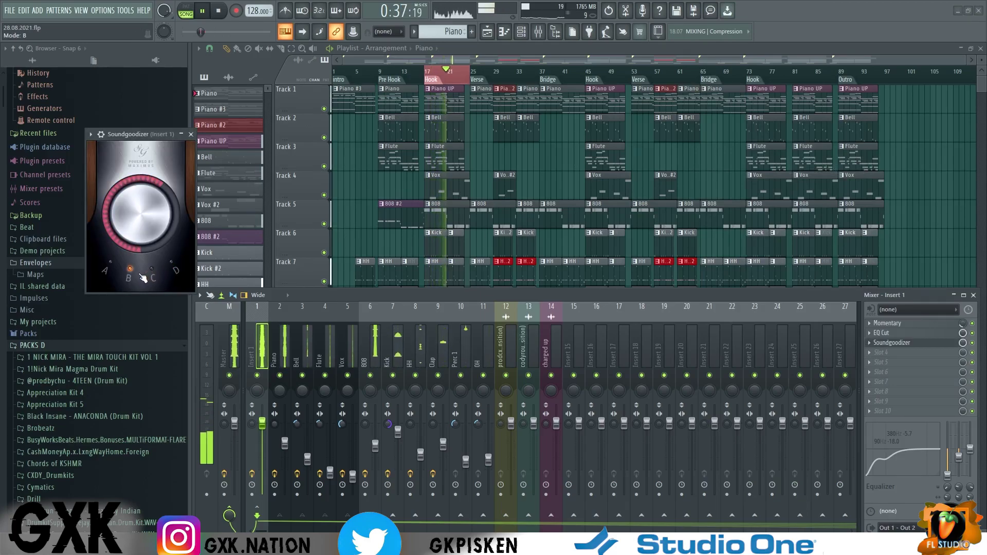
{"action": "left_click", "coordinate": [151, 276]}
{"action": "left_click", "coordinate": [132, 276]}
{"action": "left_click_drag", "start_coordinate": [144, 218], "coordinate": [144, 271]}
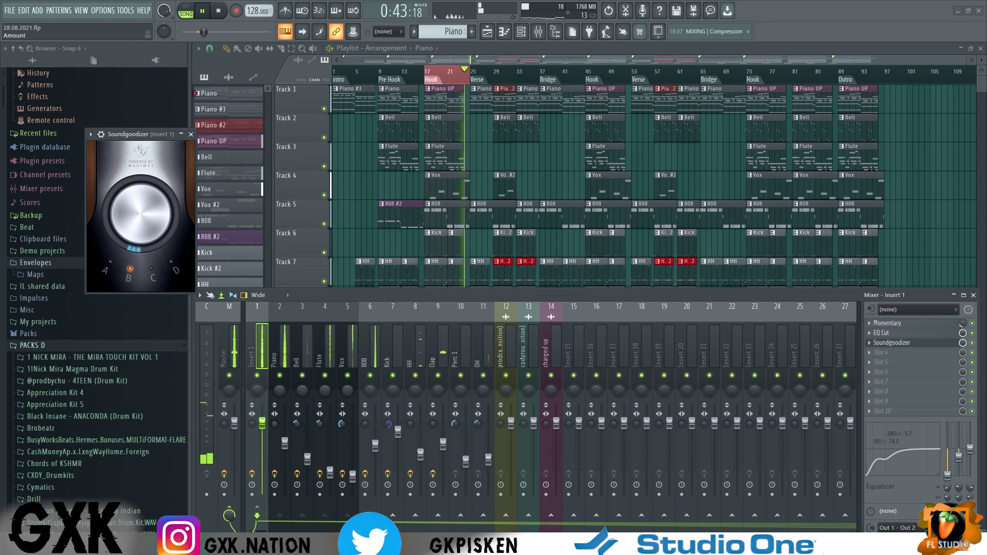
{"action": "left_click", "coordinate": [897, 344]}
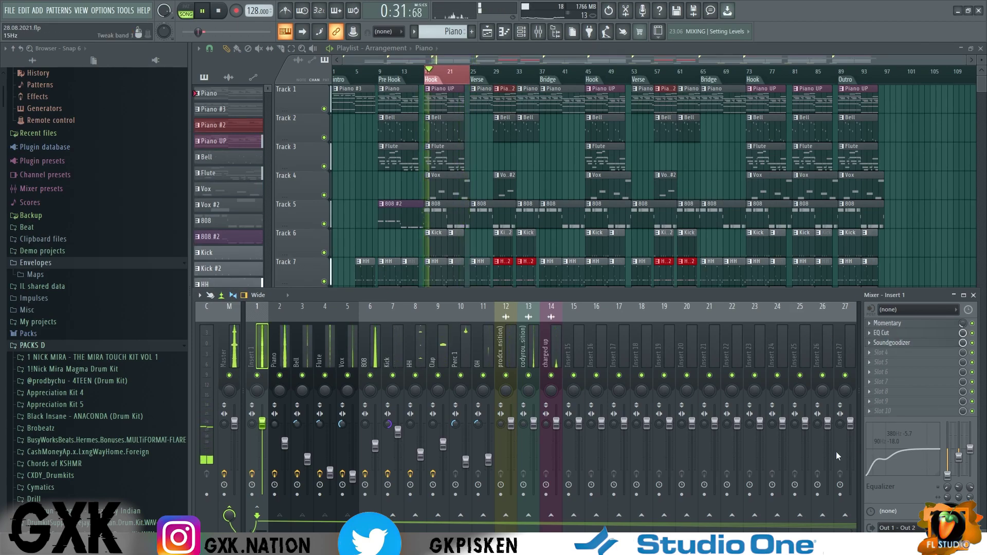
- Stop playback, clear the Hook loop selection and return the song position to the start with the mixer open
{"action": "key", "text": "space"}
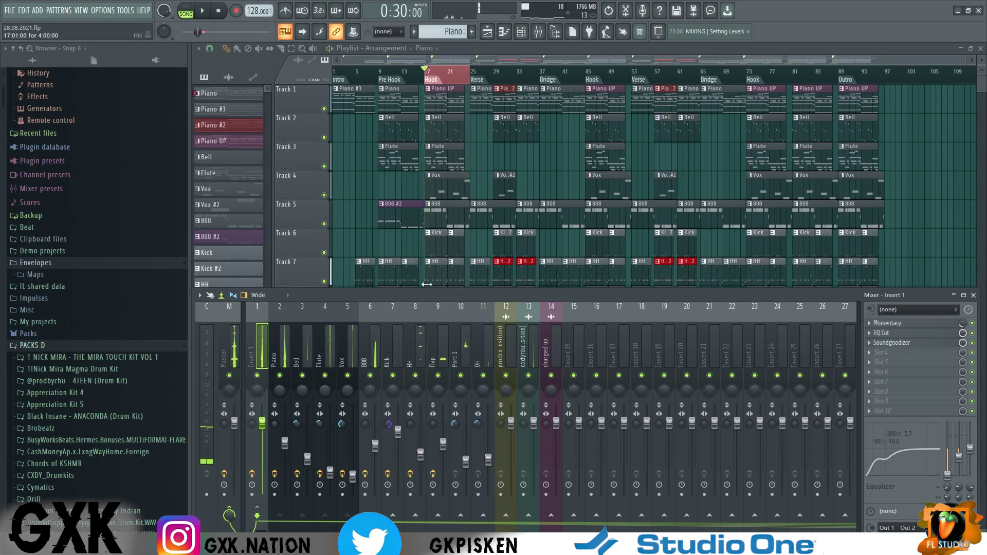
{"action": "left_click", "coordinate": [560, 163]}
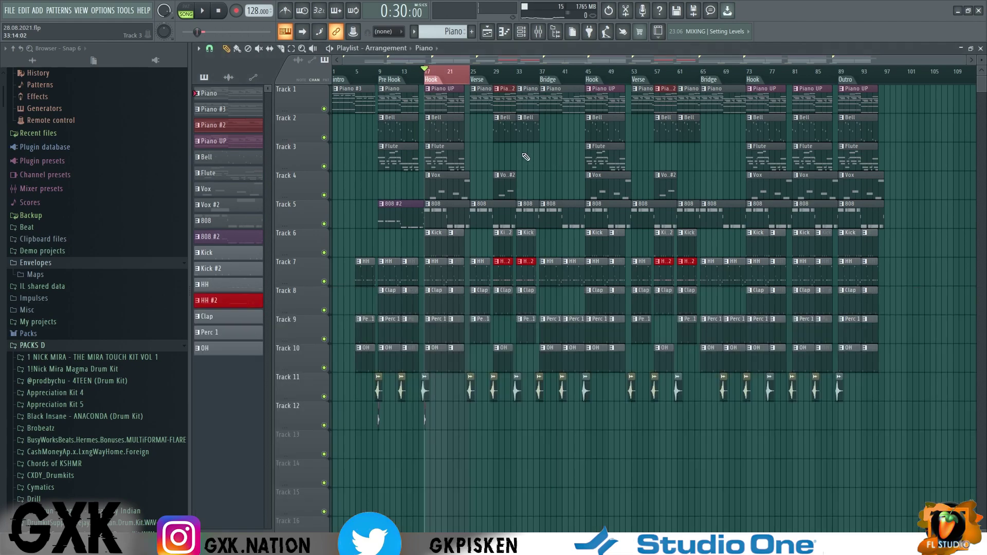
{"action": "left_click", "coordinate": [539, 31]}
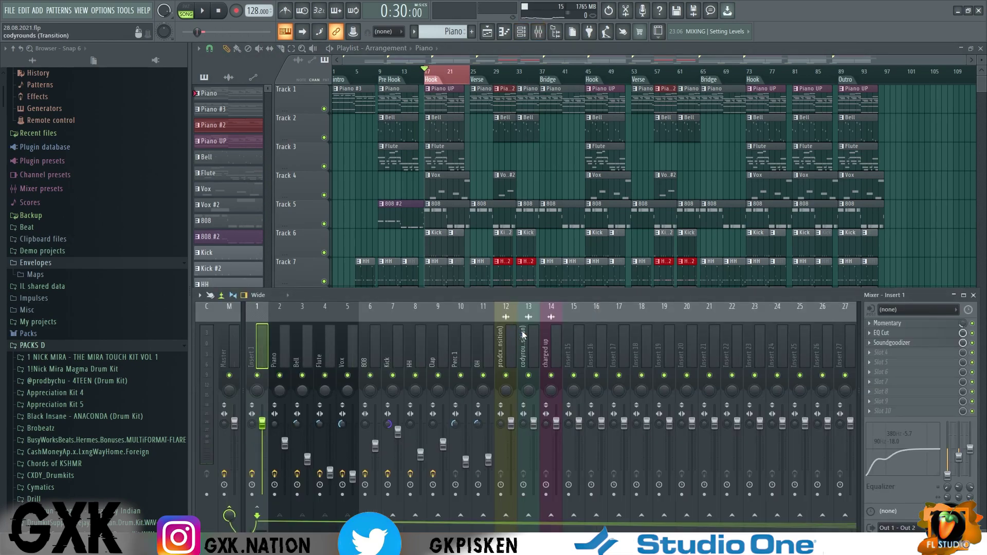
{"action": "left_click_drag", "start_coordinate": [357, 71], "coordinate": [334, 71]}
{"action": "left_click", "coordinate": [538, 31]}
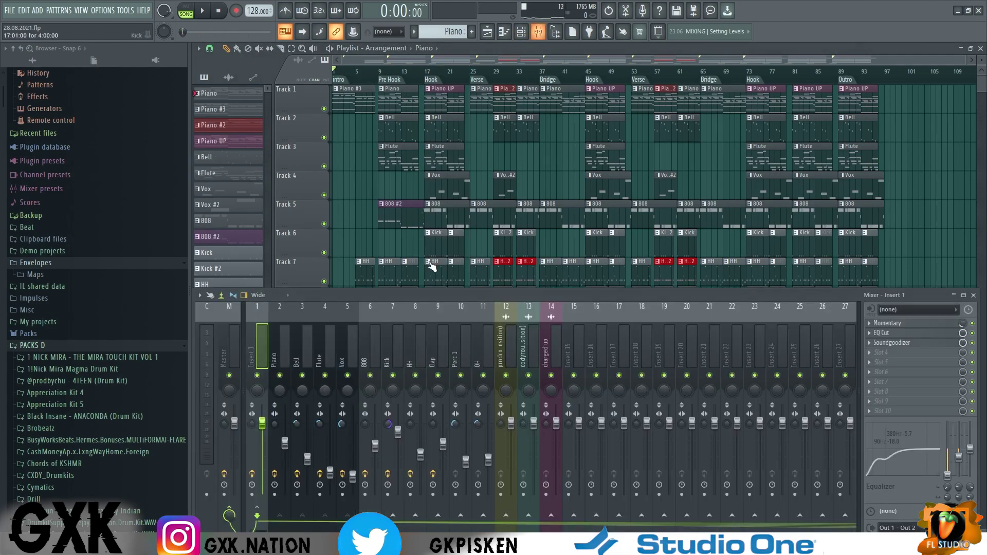
- Add Fruity Love Philter to Insert 1's fourth slot and load its Simple triangle lowpass LFO preset
{"action": "left_click", "coordinate": [889, 353]}
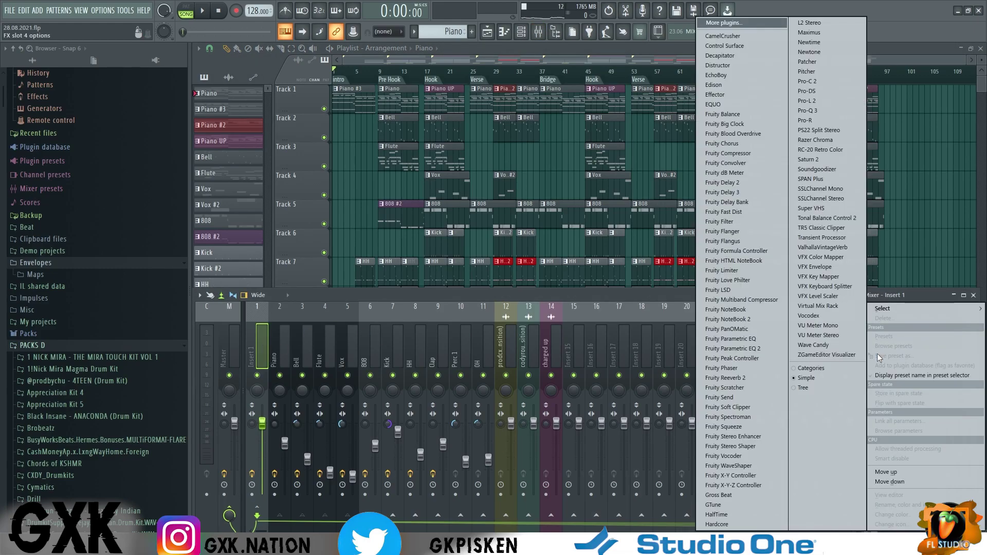
{"action": "left_click", "coordinate": [745, 25]}
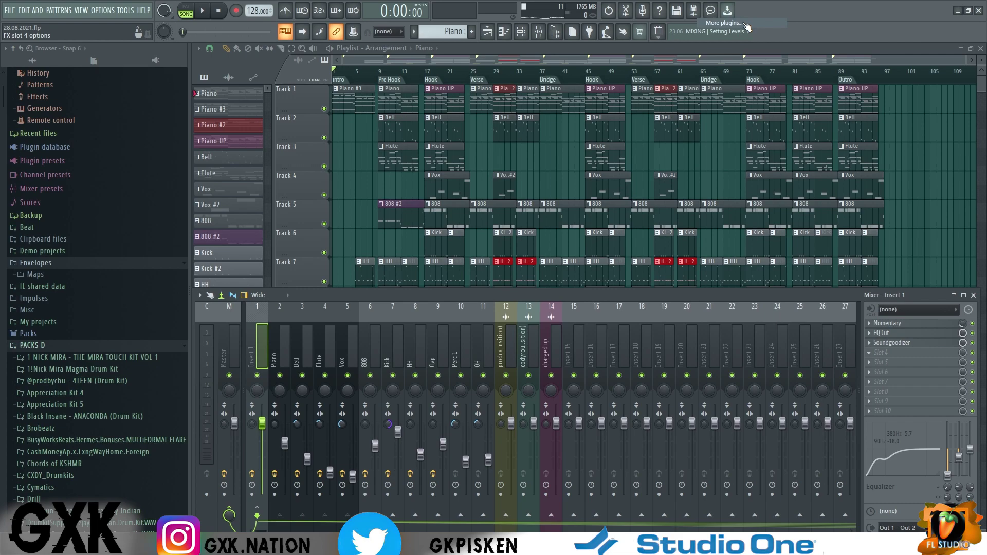
{"action": "type", "text": "lov"}
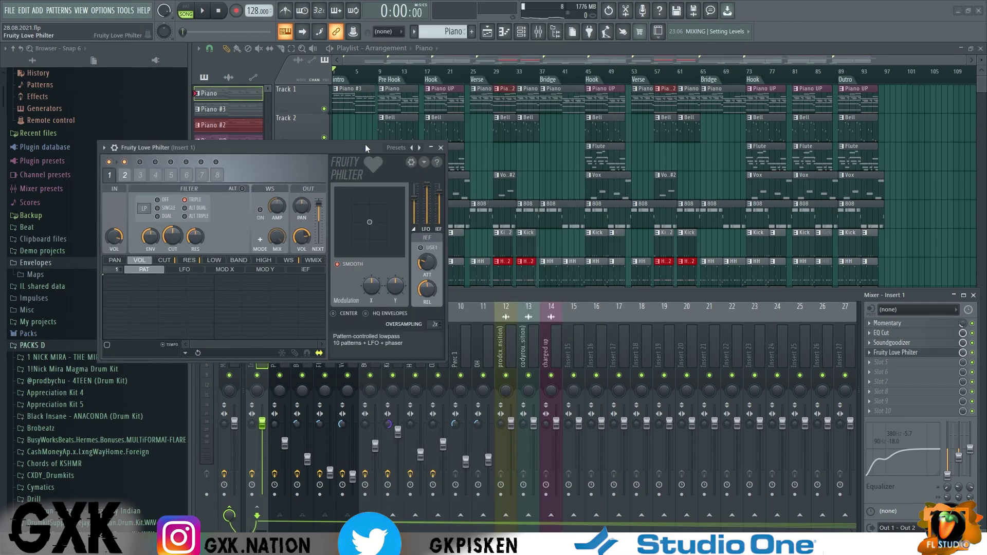
{"action": "left_click", "coordinate": [395, 148]}
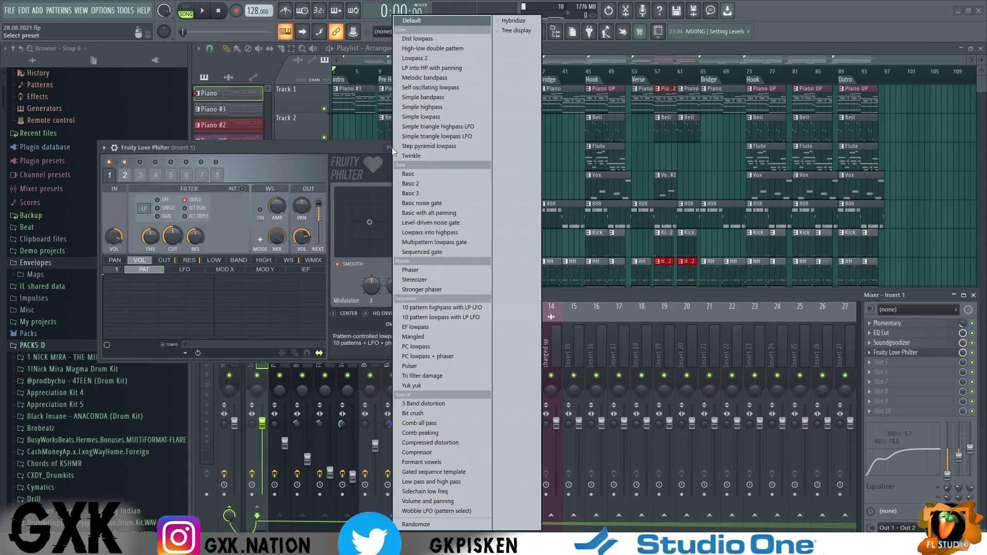
{"action": "left_click", "coordinate": [417, 136]}
- Briefly audition the filter, set its mix level to 0% and create an automation clip for that mix level
{"action": "key", "text": "space"}
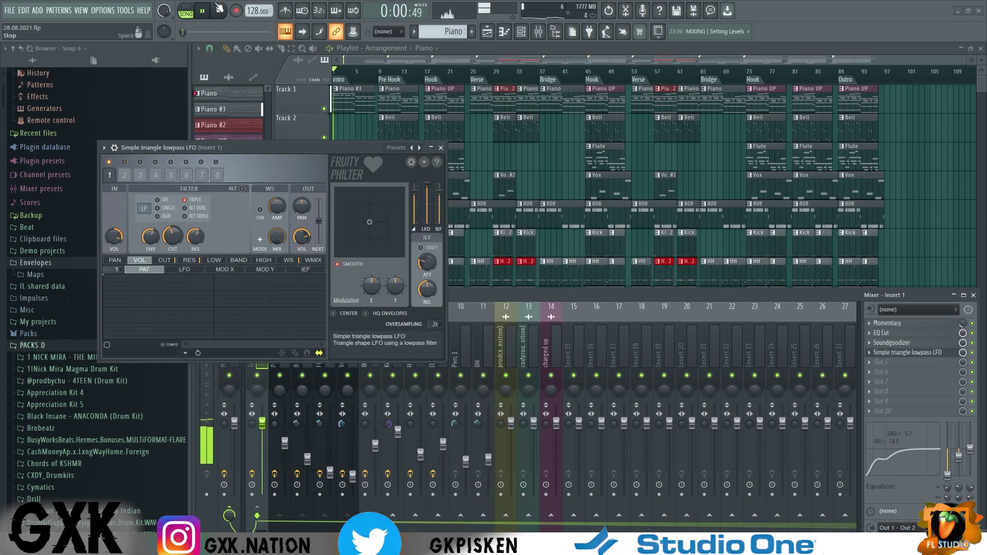
{"action": "key", "text": "space"}
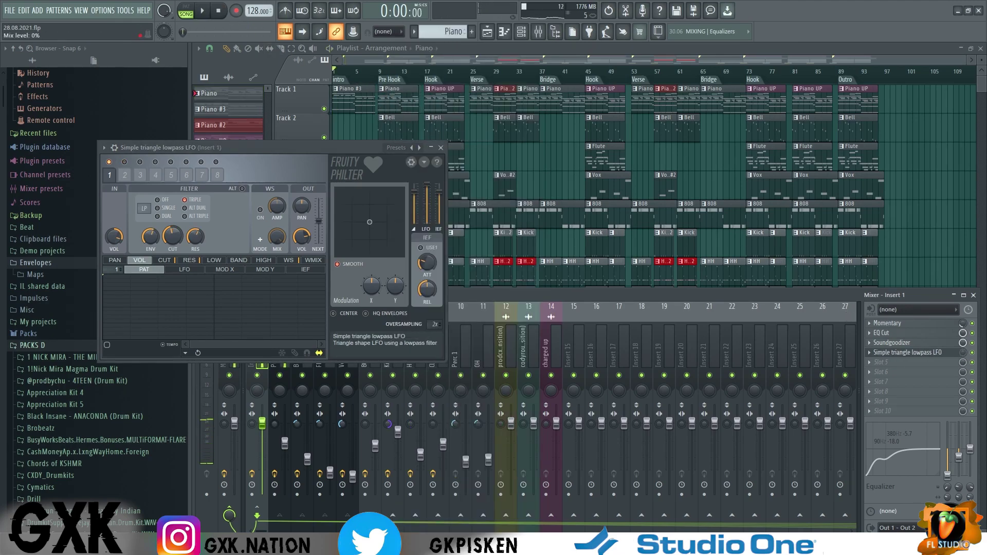
{"action": "right_click", "coordinate": [963, 353]}
{"action": "left_click", "coordinate": [949, 420]}
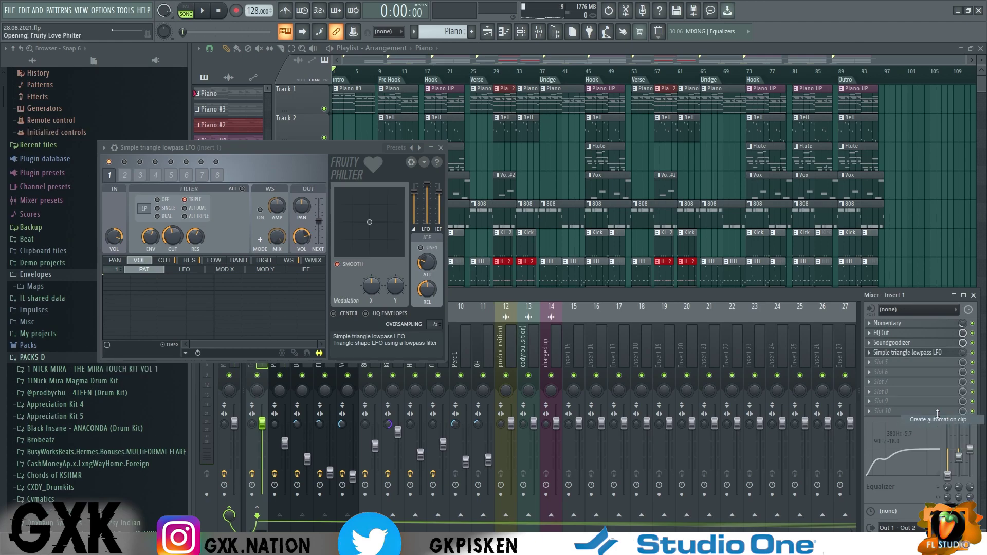
- Shape the mix level automation to 100% during the Intro and first Bridge, falling to 0% before the Pre Hook and the following Hook
{"action": "right_click", "coordinate": [338, 440]}
{"action": "right_click", "coordinate": [371, 440]}
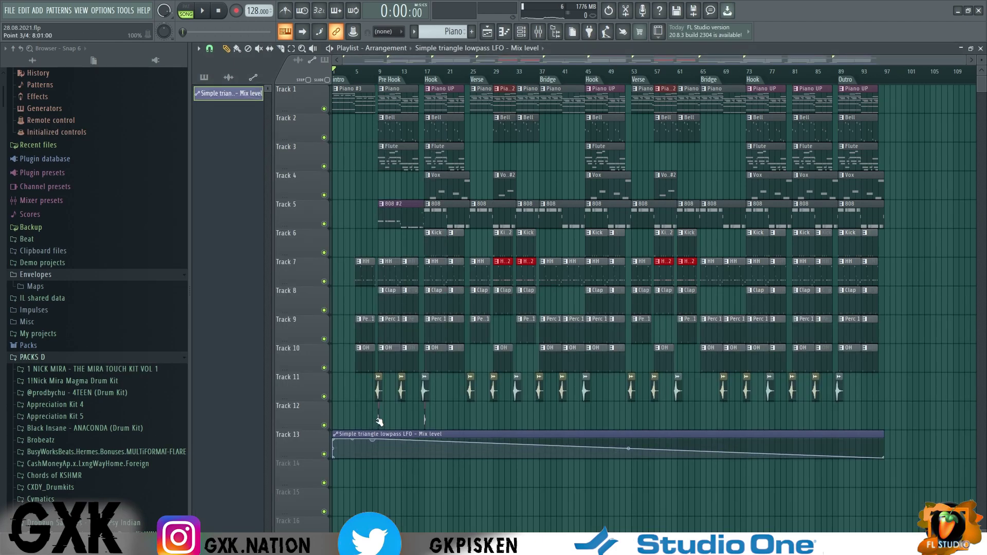
{"action": "right_click", "coordinate": [379, 442]}
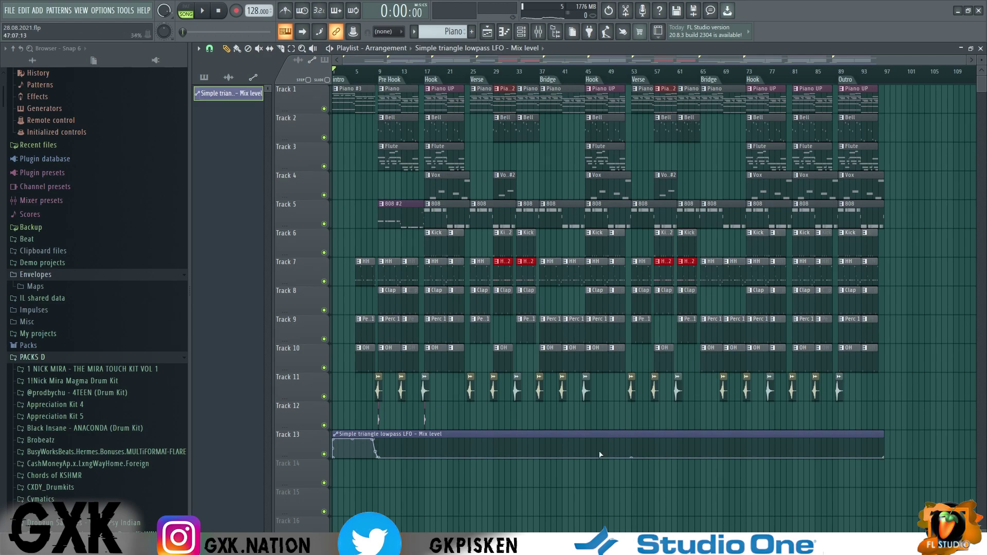
{"action": "right_click", "coordinate": [540, 457]}
{"action": "right_click", "coordinate": [553, 441]}
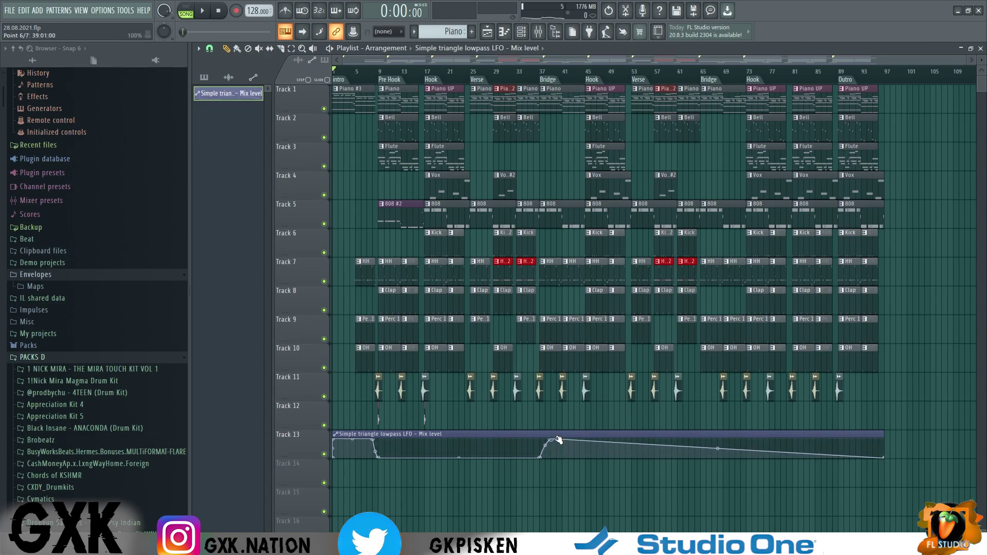
{"action": "right_click", "coordinate": [574, 440]}
{"action": "right_click", "coordinate": [587, 445]}
- Play the arrangement and delete the Track 11 transition clip in the middle of the first Bridge
{"action": "key", "text": "space"}
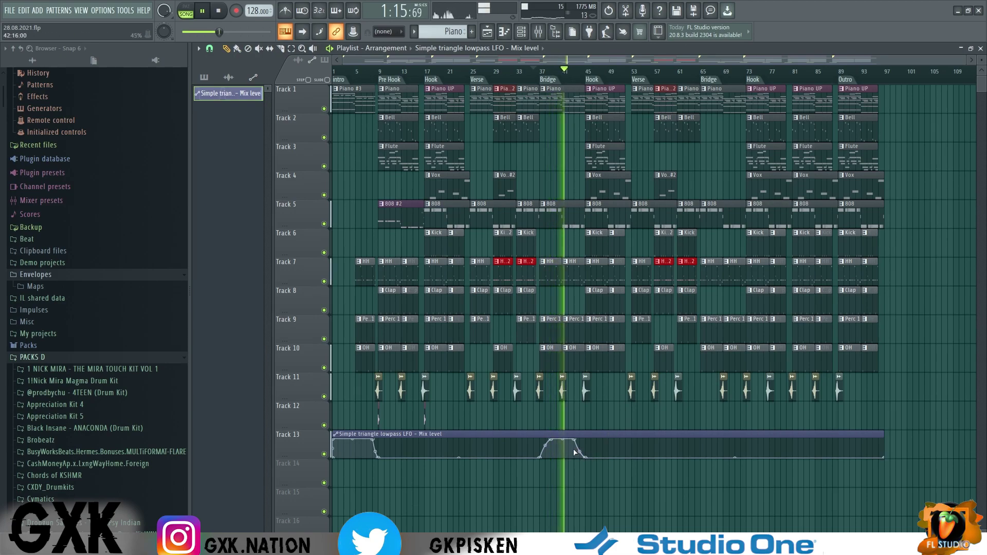
{"action": "right_click", "coordinate": [570, 399]}
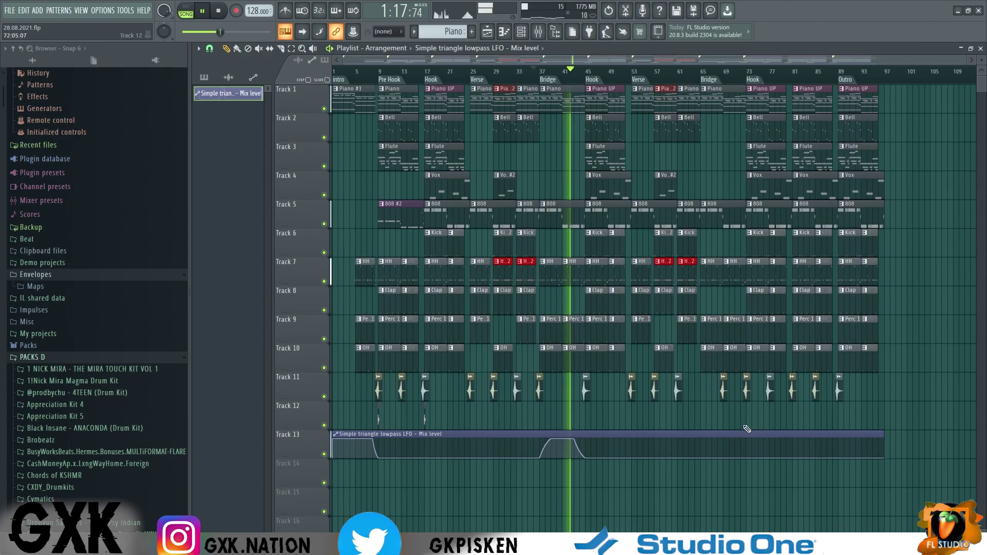
- Delete the Track 11 transition clips mid second Bridge and mid Pre Hook, and nudge the clip at the second Hook's start
{"action": "right_click", "coordinate": [725, 397]}
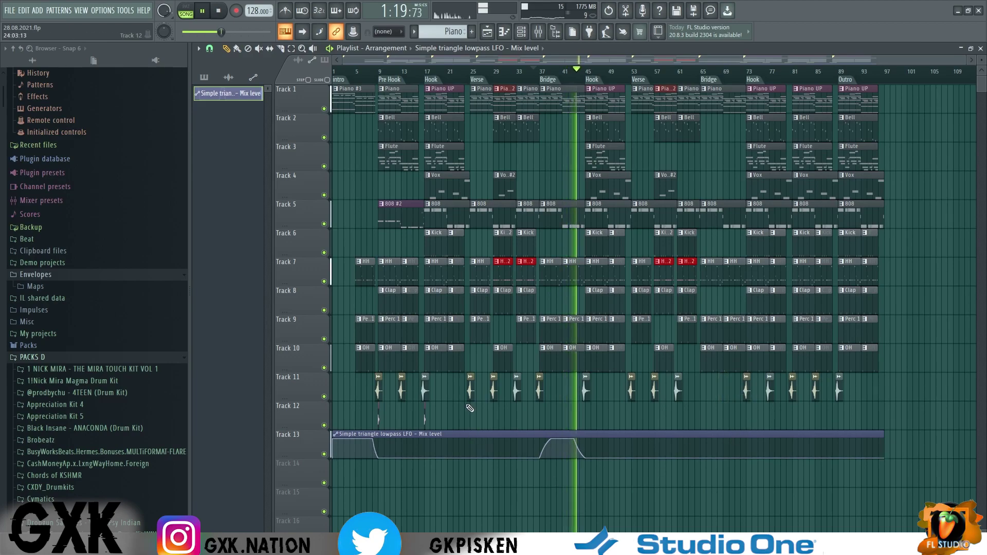
{"action": "right_click", "coordinate": [402, 393]}
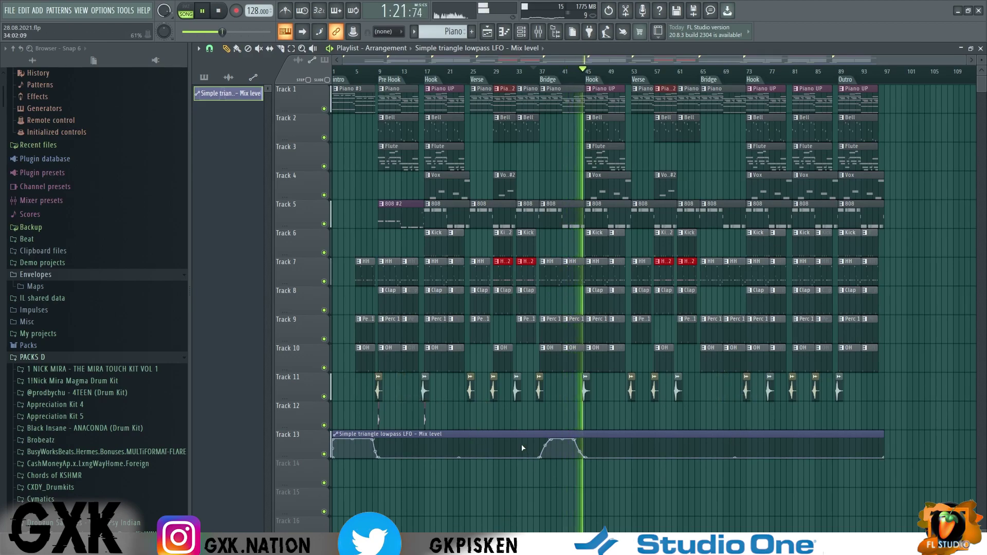
{"action": "scroll", "coordinate": [576, 406], "scroll_direction": "up", "scroll_amount": 5}
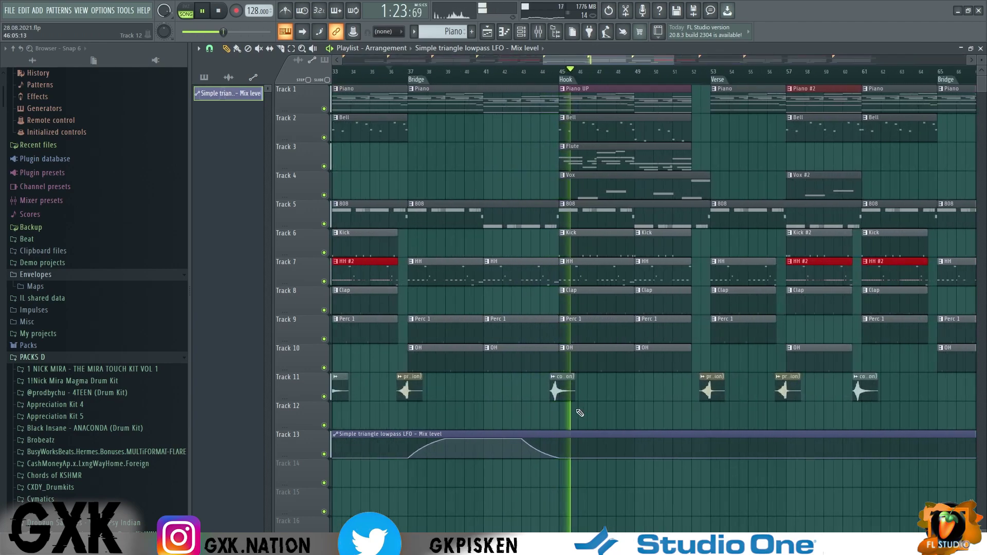
{"action": "left_click_drag", "start_coordinate": [534, 393], "coordinate": [550, 393]}
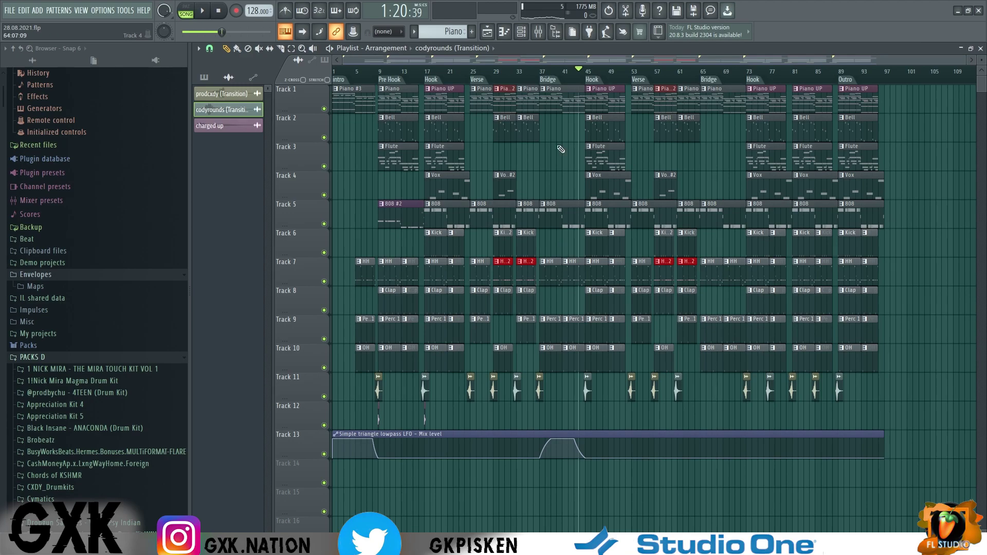
- Open the Piano UP pattern in the piano roll and audition individual keys in different octaves
{"action": "double_click", "coordinate": [433, 107]}
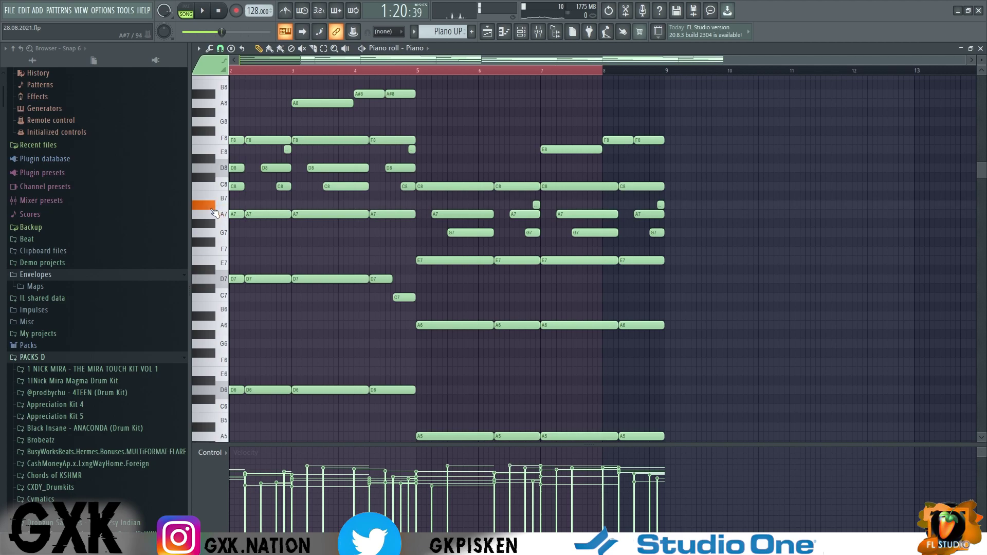
{"action": "left_click", "coordinate": [223, 105]}
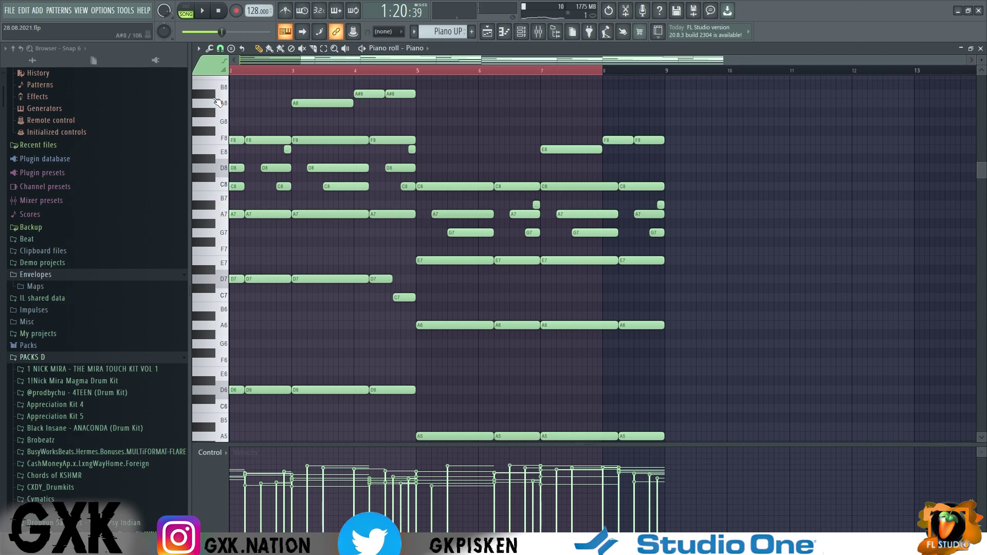
{"action": "left_click", "coordinate": [212, 98]}
{"action": "left_click", "coordinate": [221, 103]}
{"action": "left_click", "coordinate": [212, 206]}
{"action": "left_click", "coordinate": [221, 216]}
{"action": "left_click", "coordinate": [218, 100]}
{"action": "left_click", "coordinate": [221, 125]}
{"action": "left_click", "coordinate": [218, 105]}
{"action": "left_click", "coordinate": [222, 127]}
{"action": "left_click", "coordinate": [220, 105]}
{"action": "left_click", "coordinate": [222, 124]}
{"action": "left_click", "coordinate": [223, 263]}
{"action": "left_click", "coordinate": [224, 254]}
{"action": "left_click", "coordinate": [223, 251]}
{"action": "left_click", "coordinate": [224, 248]}
{"action": "left_click", "coordinate": [221, 215]}
{"action": "left_click", "coordinate": [480, 35]}
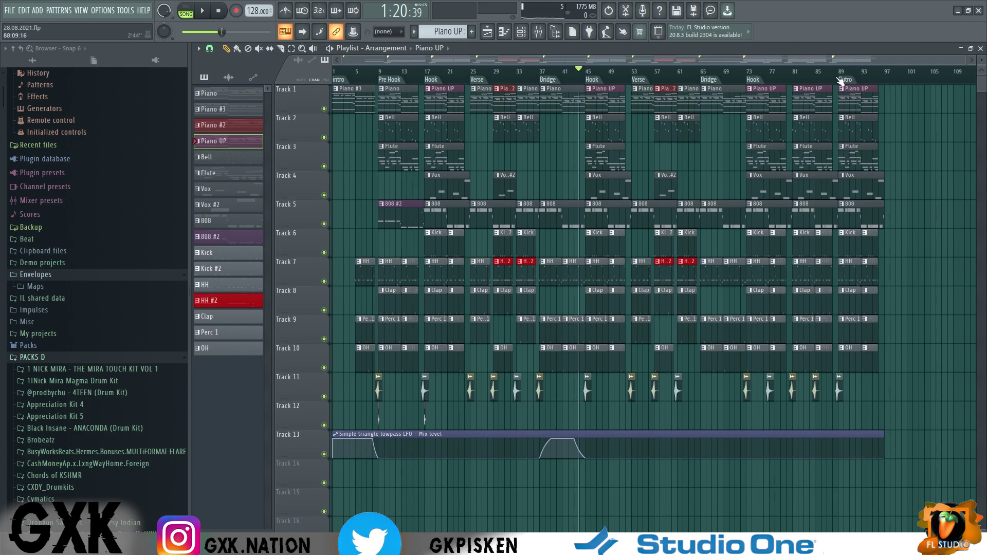
- Copy Insert 1's Simple triangle lowpass LFO filter preset onto the Master channel's second effect slot
{"action": "key", "text": "F9"}
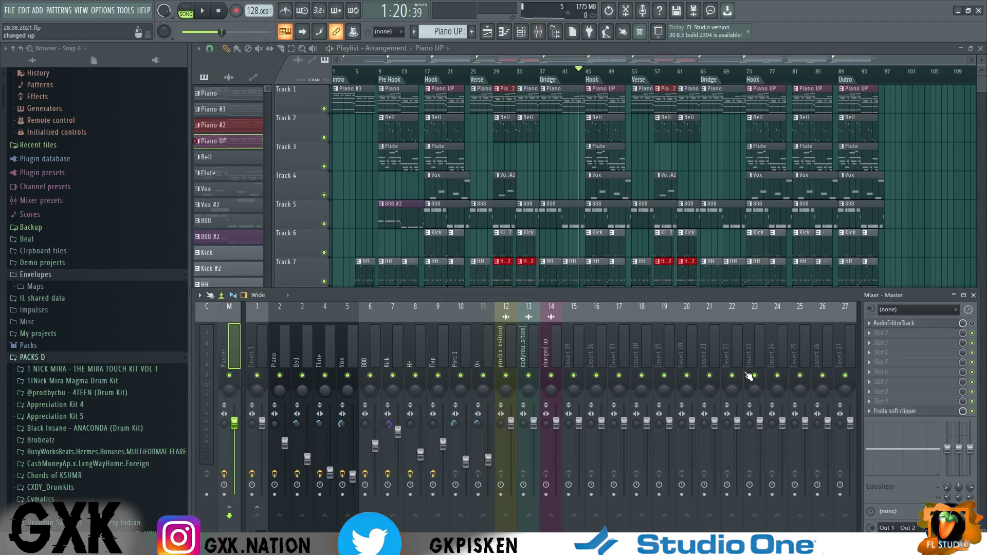
{"action": "scroll", "coordinate": [318, 364], "scroll_direction": "right", "scroll_amount": 2}
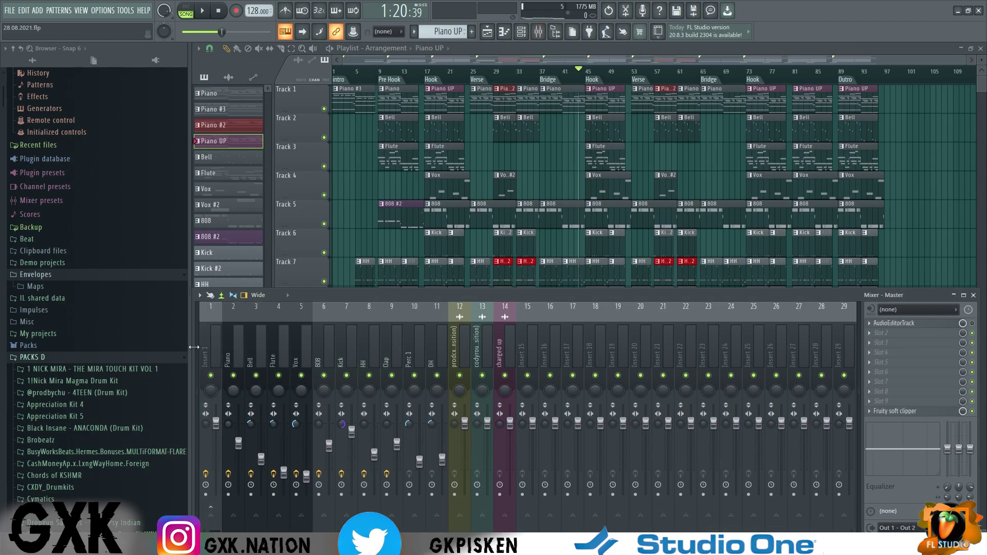
{"action": "scroll", "coordinate": [197, 347], "scroll_direction": "left", "scroll_amount": 2}
{"action": "left_click", "coordinate": [261, 343]}
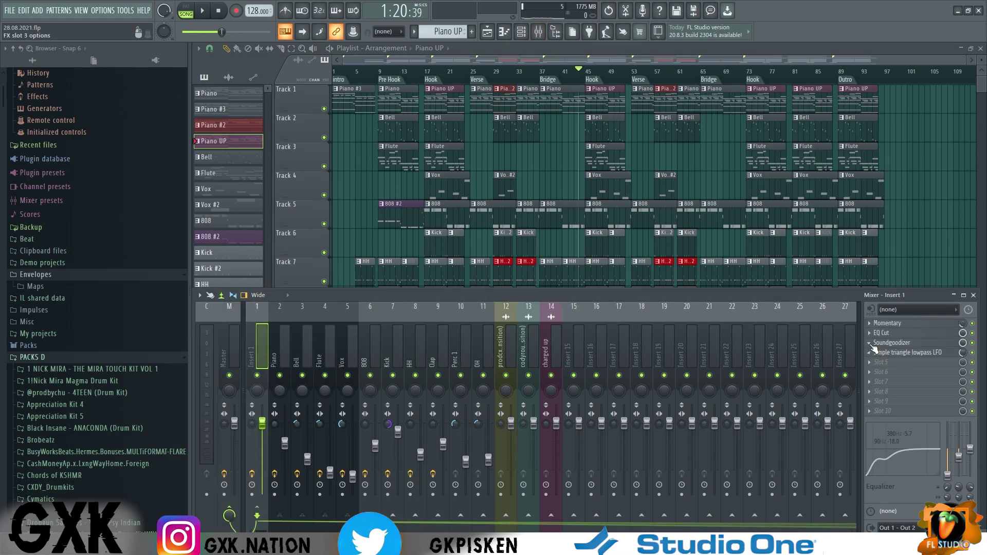
{"action": "left_click", "coordinate": [872, 353]}
{"action": "left_click_drag", "start_coordinate": [885, 343], "coordinate": [235, 339]}
- Create a mix level automation clip for the Master's lowpass filter that rises across the Outro
{"action": "right_click", "coordinate": [963, 333]}
{"action": "left_click", "coordinate": [934, 399]}
{"action": "left_click", "coordinate": [841, 72]}
- Automate the Master EQ's high shelf level, holding it flat until the Outro and lowering it to the minimum by the end
{"action": "left_click", "coordinate": [539, 31]}
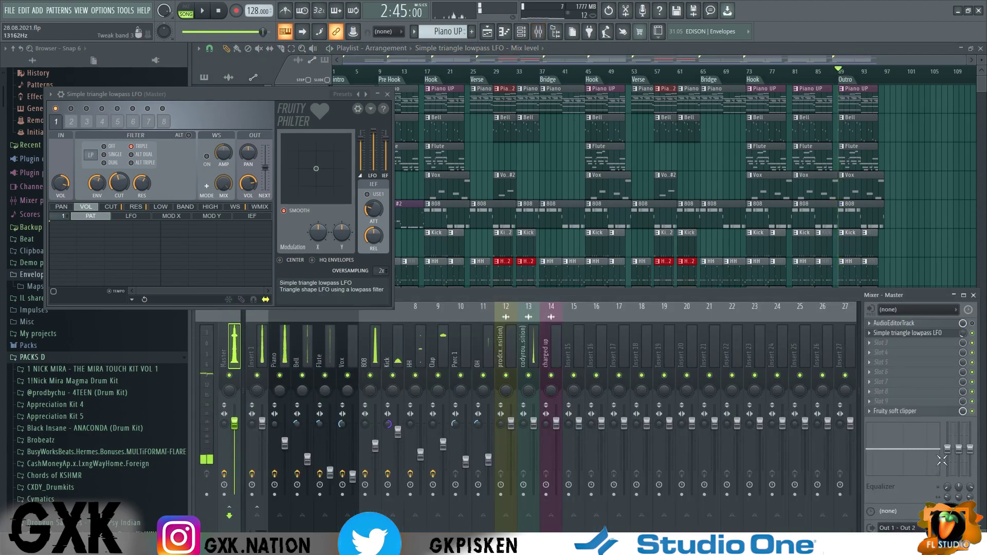
{"action": "right_click", "coordinate": [971, 453]}
{"action": "left_click", "coordinate": [926, 450]}
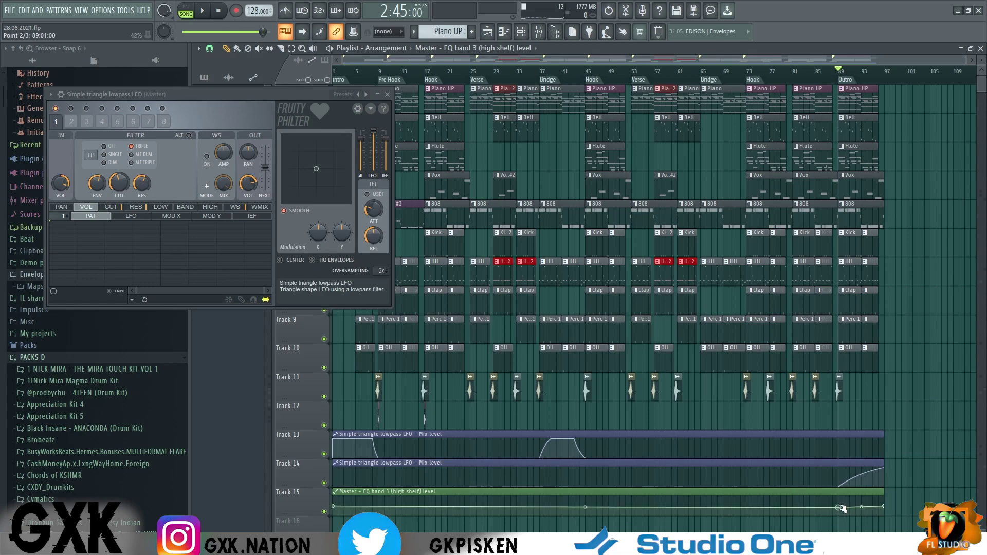
{"action": "right_click", "coordinate": [842, 511]}
{"action": "left_click", "coordinate": [857, 525]}
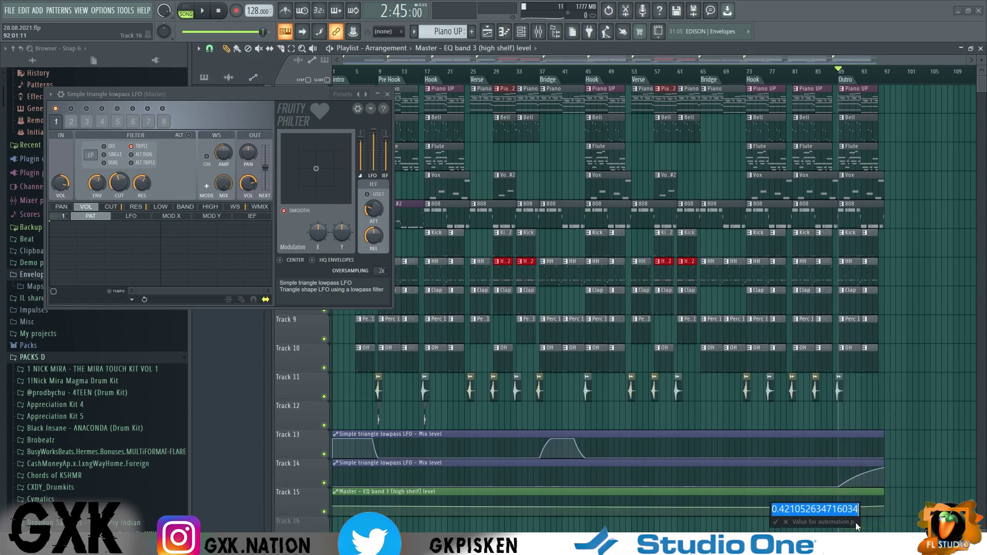
{"action": "type", "text": "0.55"}
{"action": "key", "text": "Return"}
{"action": "left_click_drag", "start_coordinate": [885, 506], "coordinate": [893, 523]}
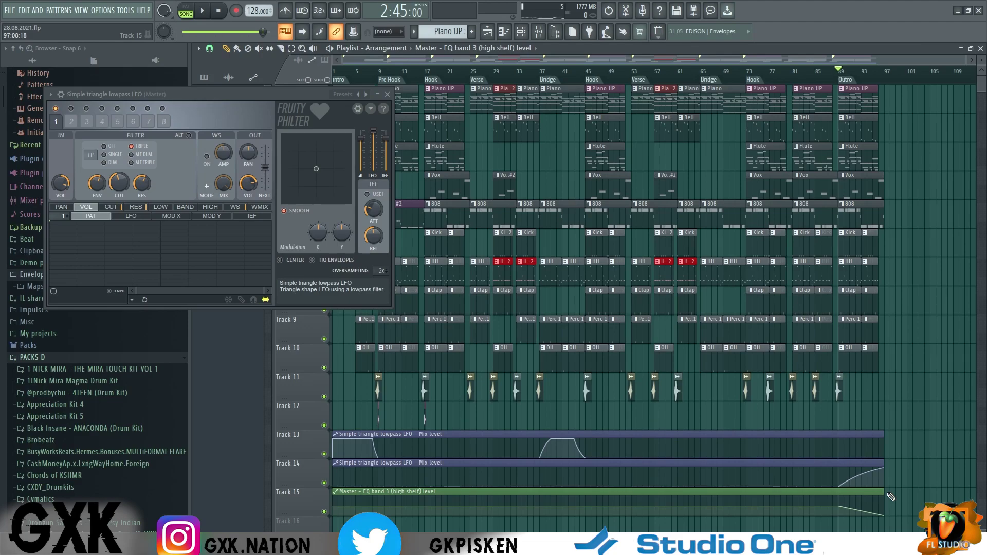
- Play the Outro to hear the filter and high shelf fade, closing the lowpass filter's window
{"action": "key", "text": "space"}
{"action": "scroll", "coordinate": [895, 486], "scroll_direction": "up", "scroll_amount": 3}
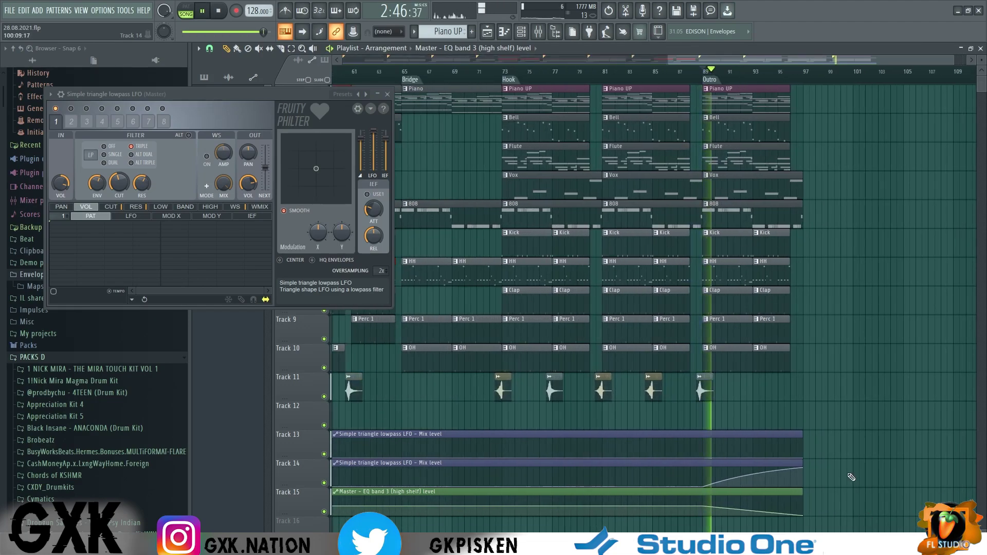
{"action": "scroll", "coordinate": [844, 473], "scroll_direction": "down", "scroll_amount": 2}
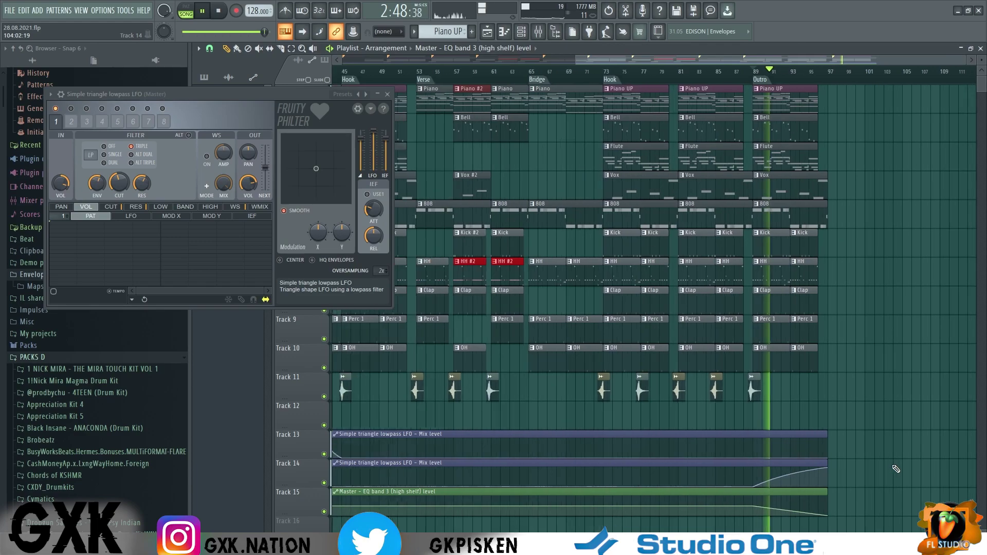
{"action": "scroll", "coordinate": [897, 447], "scroll_direction": "down", "scroll_amount": 3}
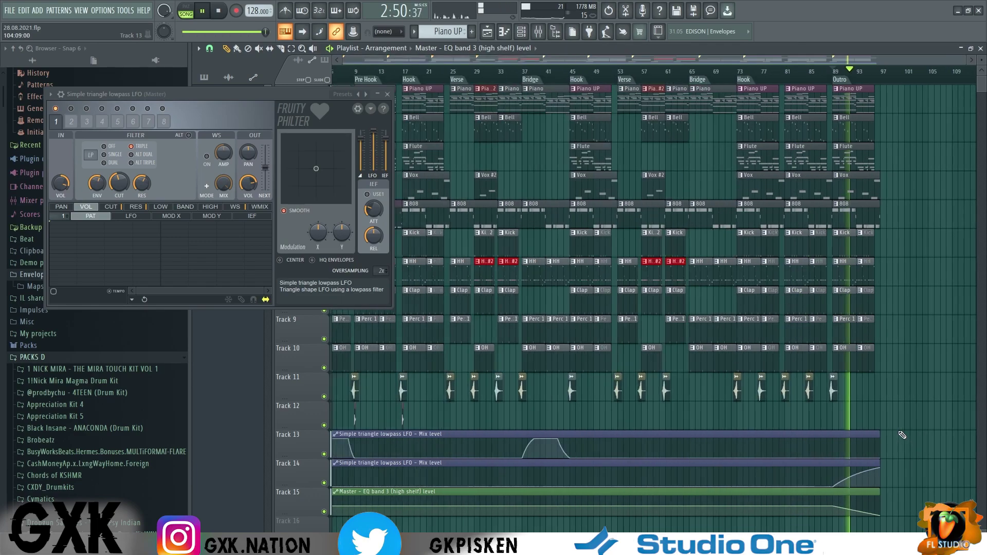
{"action": "left_click", "coordinate": [387, 95]}
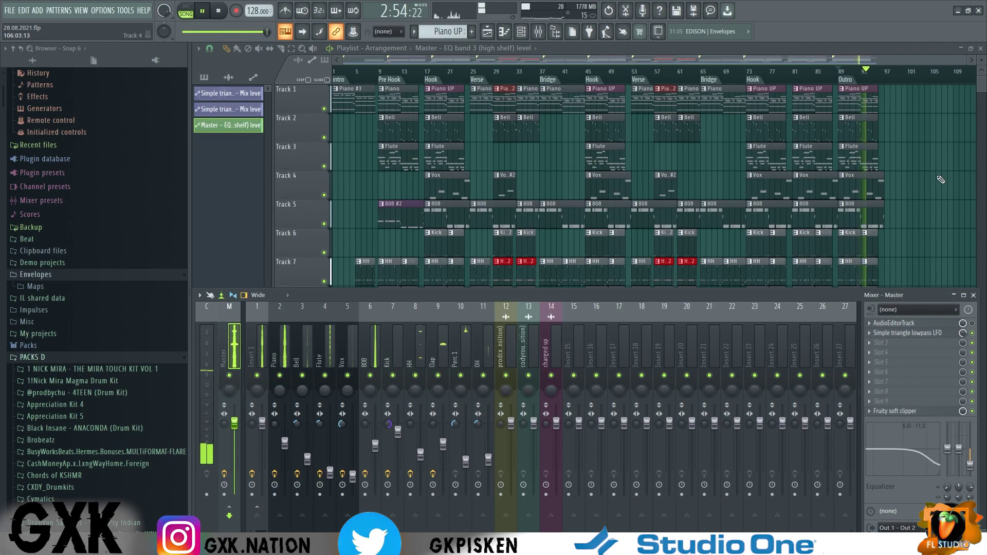
{"action": "key", "text": "space"}
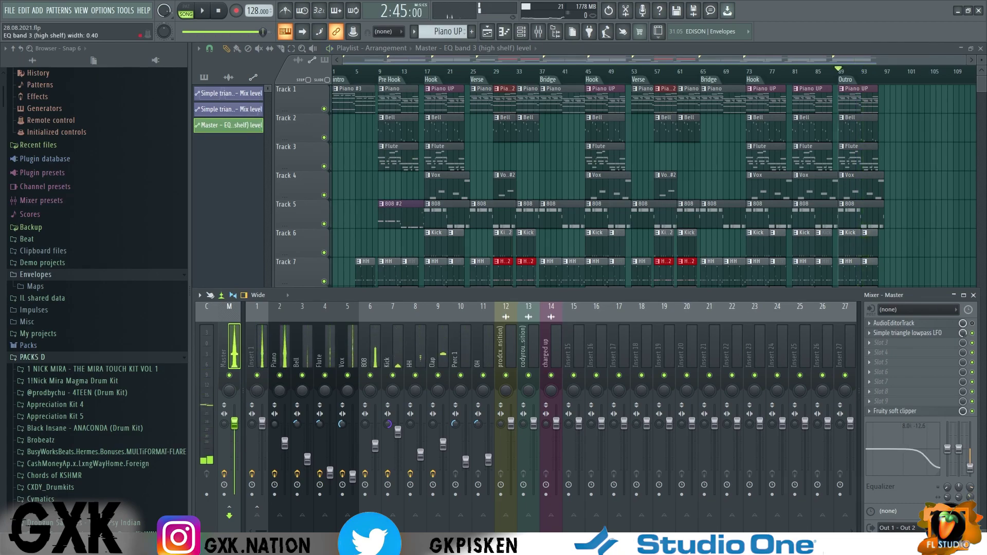
- Automate the Master EQ's high shelf frequency to fall across the Outro and play the section with the mixer shown
{"action": "right_click", "coordinate": [973, 489]}
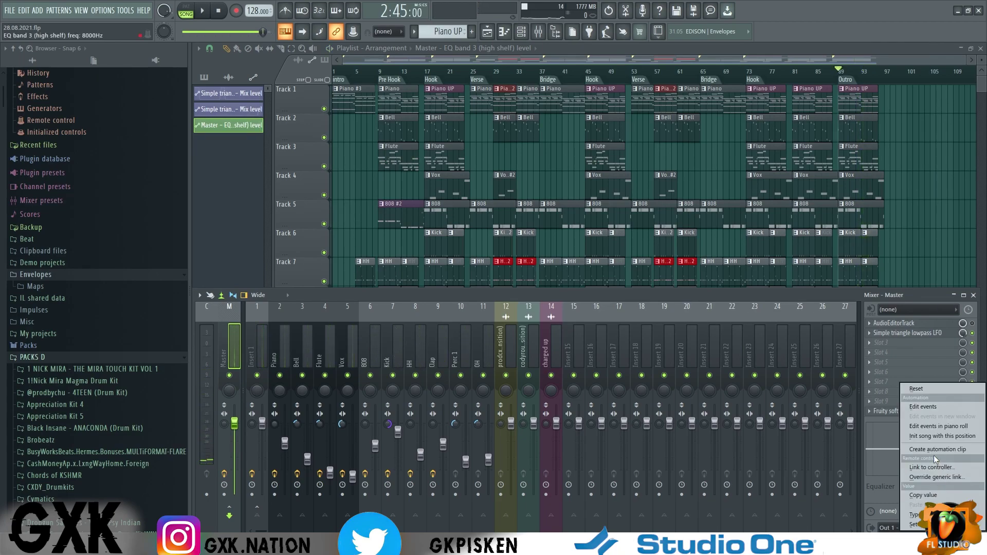
{"action": "left_click", "coordinate": [934, 455]}
{"action": "right_click", "coordinate": [840, 516]}
{"action": "left_click_drag", "start_coordinate": [884, 516], "coordinate": [884, 530]}
{"action": "key", "text": "space"}
{"action": "left_click", "coordinate": [539, 32]}
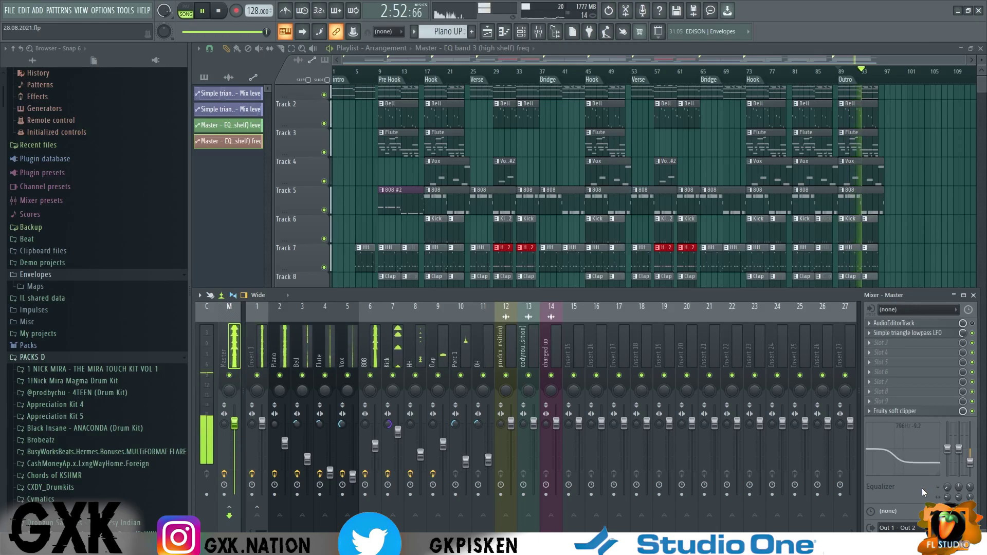
{"action": "key", "text": "F9"}
- Lengthen both high shelf automation clips beyond the arrangement's end and move their final low points to about bar 99
{"action": "scroll", "coordinate": [910, 485], "scroll_direction": "up", "scroll_amount": 3}
{"action": "left_click_drag", "start_coordinate": [888, 527], "coordinate": [951, 479]}
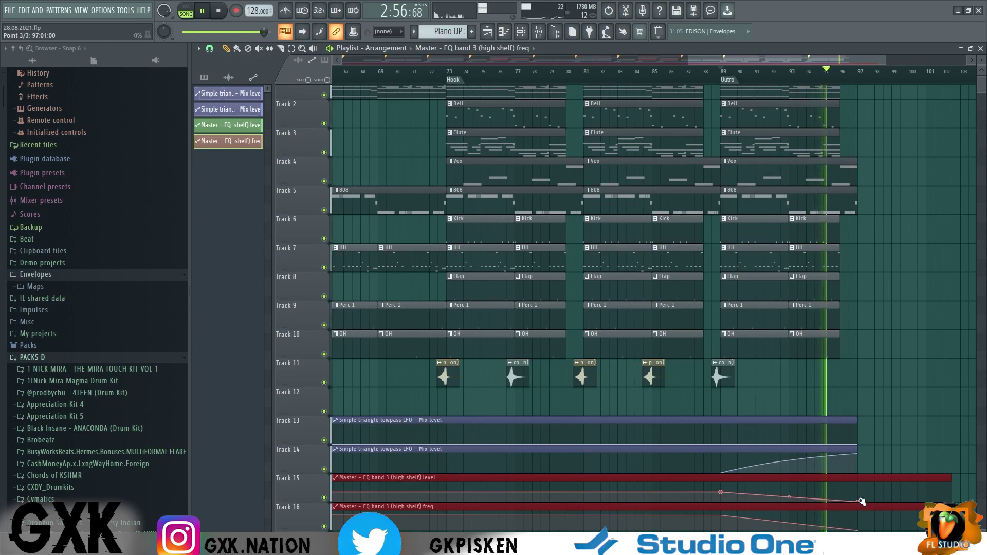
{"action": "left_click_drag", "start_coordinate": [859, 501], "coordinate": [897, 503]}
{"action": "left_click_drag", "start_coordinate": [859, 531], "coordinate": [896, 533]}
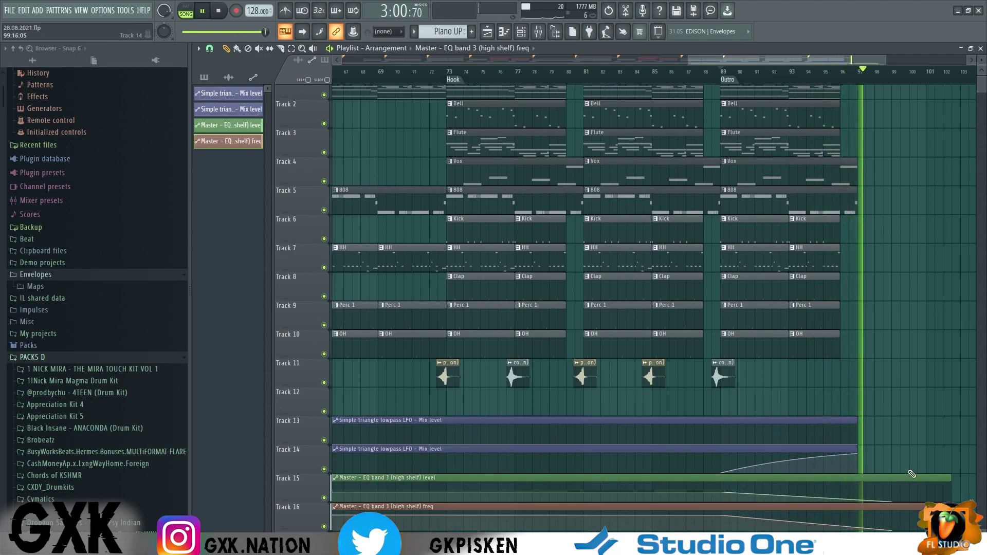
{"action": "scroll", "coordinate": [899, 282], "scroll_direction": "down", "scroll_amount": 3}
{"action": "key", "text": "space"}
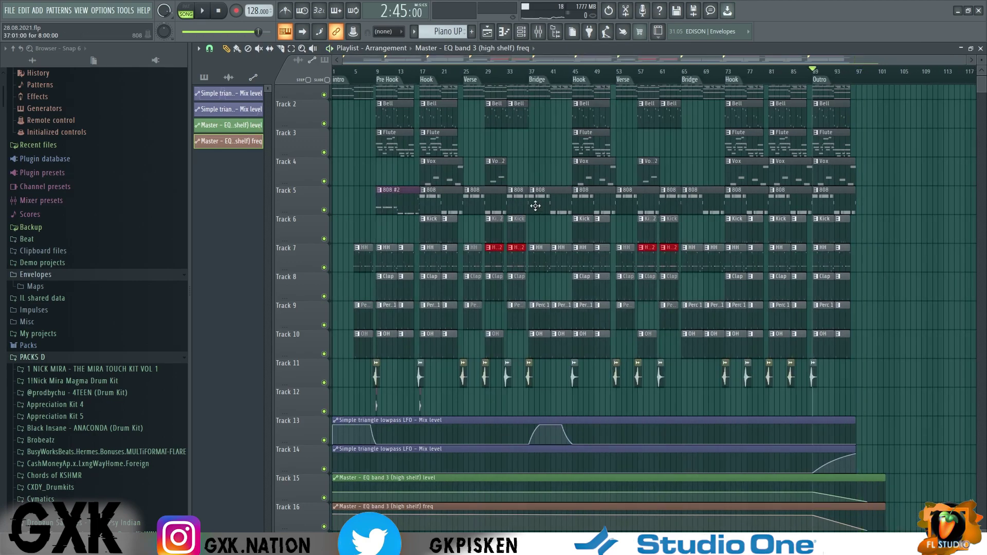
- Move the Master's Fruity soft clipper up to slot 6, open it and start playback from the first Hook
{"action": "left_click", "coordinate": [430, 80]}
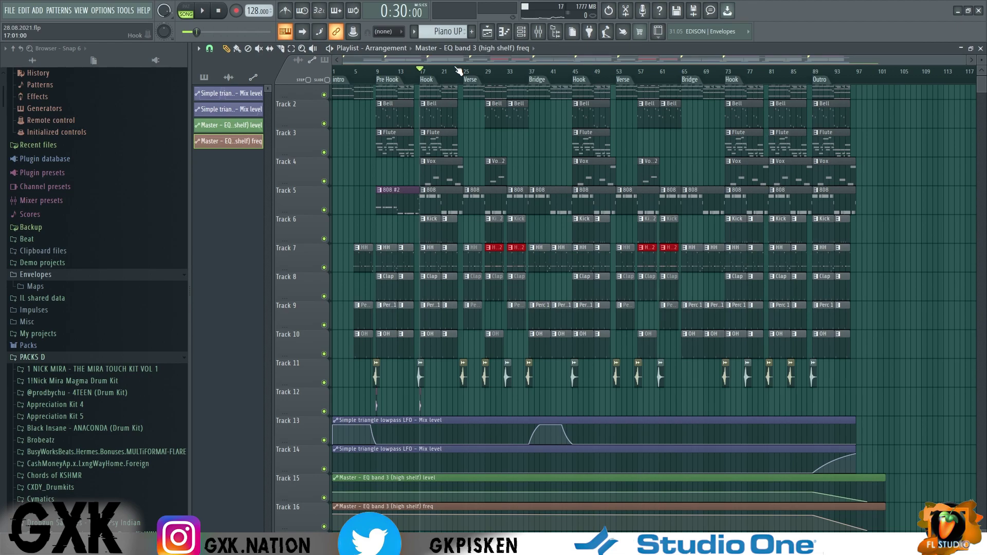
{"action": "left_click", "coordinate": [537, 32]}
{"action": "scroll", "coordinate": [909, 373], "scroll_direction": "up", "scroll_amount": 2}
{"action": "left_click", "coordinate": [972, 372]}
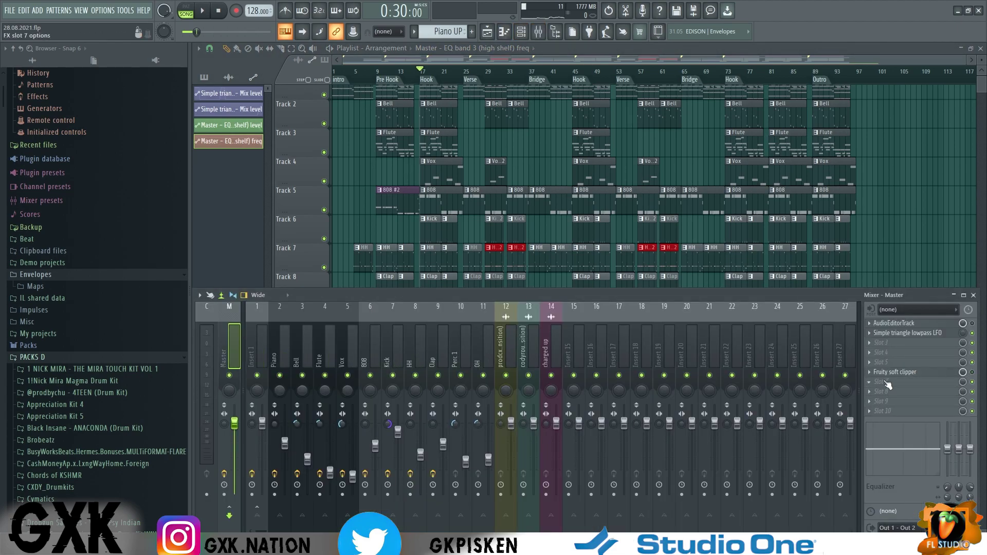
{"action": "left_click", "coordinate": [899, 372]}
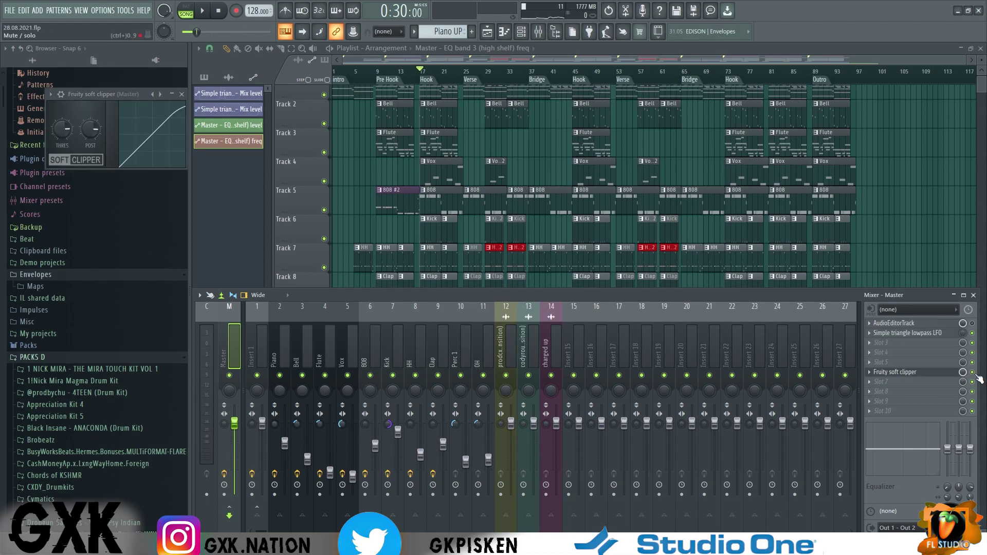
{"action": "key", "text": "space"}
- Load L2 Stereo into the Master's slot 7, below the Fruity soft clipper
{"action": "left_click", "coordinate": [933, 376]}
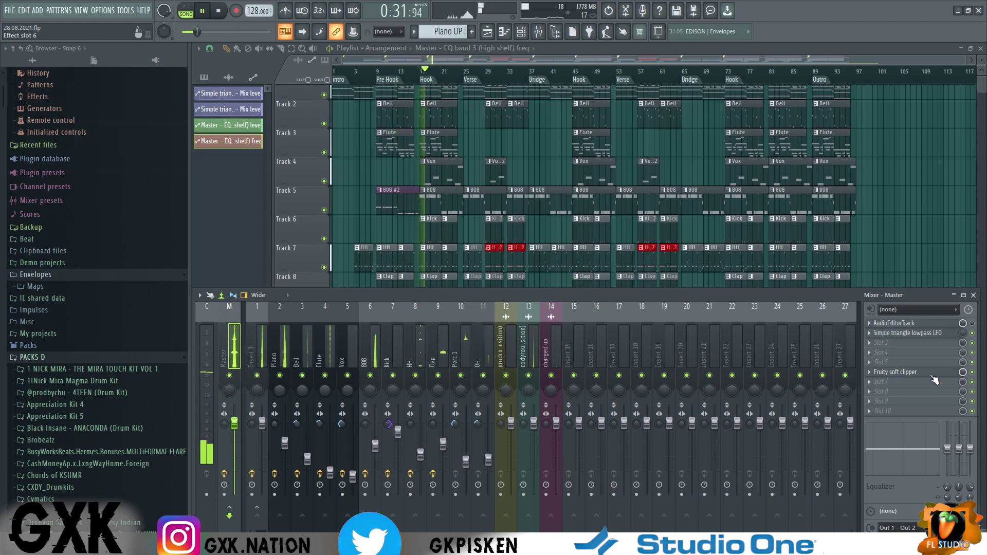
{"action": "right_click", "coordinate": [934, 375]}
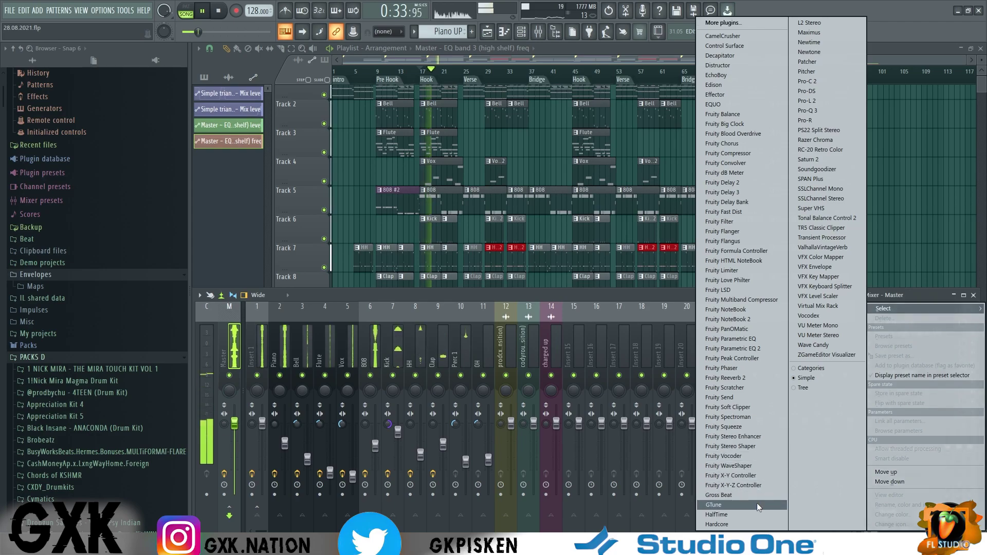
{"action": "left_click", "coordinate": [809, 22]}
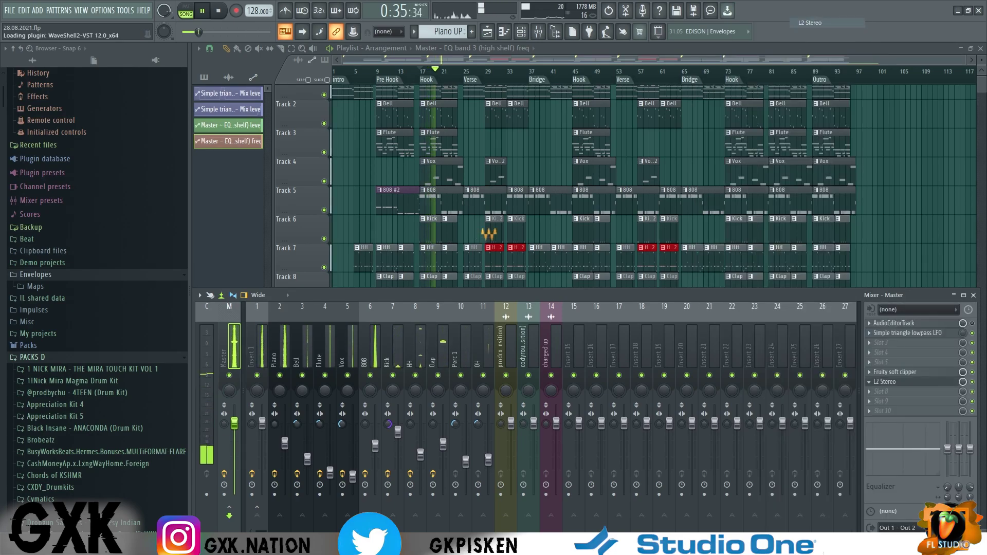
- While playing from the first Hook, set the L2 out ceiling to -0.2 and its threshold to -13.8 dB
{"action": "left_click", "coordinate": [424, 72]}
{"action": "left_click_drag", "start_coordinate": [206, 198], "coordinate": [207, 198]}
{"action": "left_click_drag", "start_coordinate": [131, 231], "coordinate": [140, 236]}
{"action": "scroll", "coordinate": [140, 236], "scroll_direction": "up", "scroll_amount": 10}
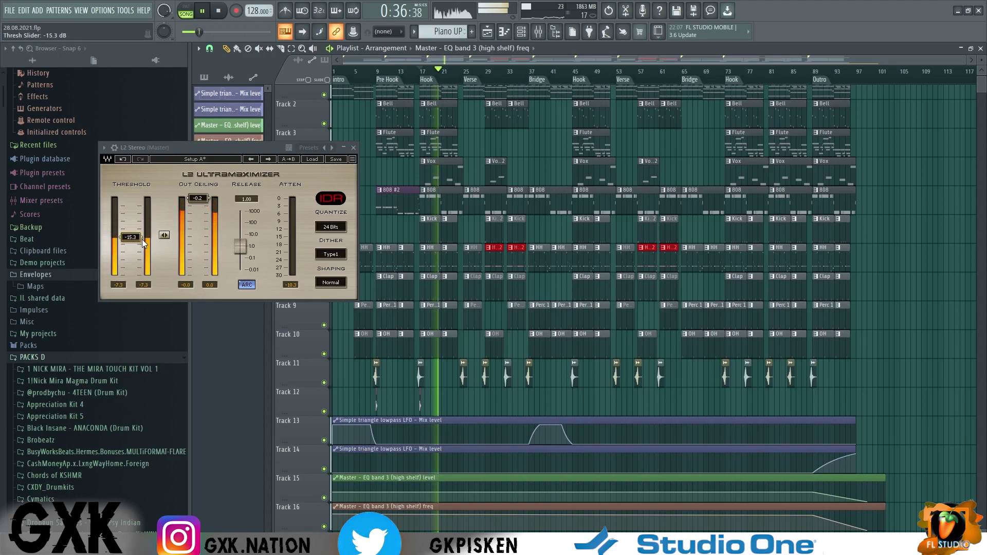
{"action": "scroll", "coordinate": [142, 239], "scroll_direction": "up", "scroll_amount": 1}
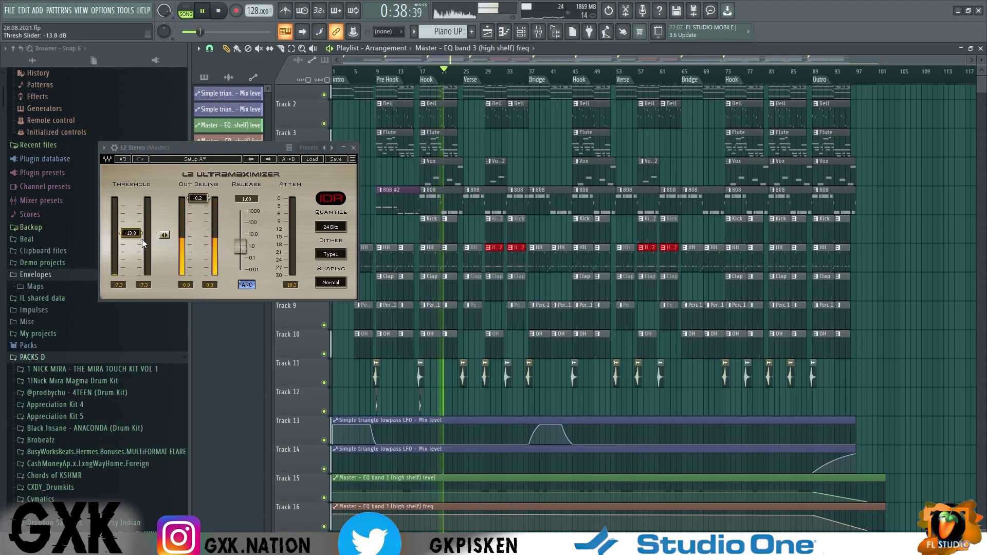
{"action": "left_click", "coordinate": [354, 148]}
{"action": "key", "text": "space"}
- Check the Master's effect chain and briefly play the first Hook through the limiter
{"action": "left_click", "coordinate": [541, 33]}
{"action": "left_click", "coordinate": [542, 34]}
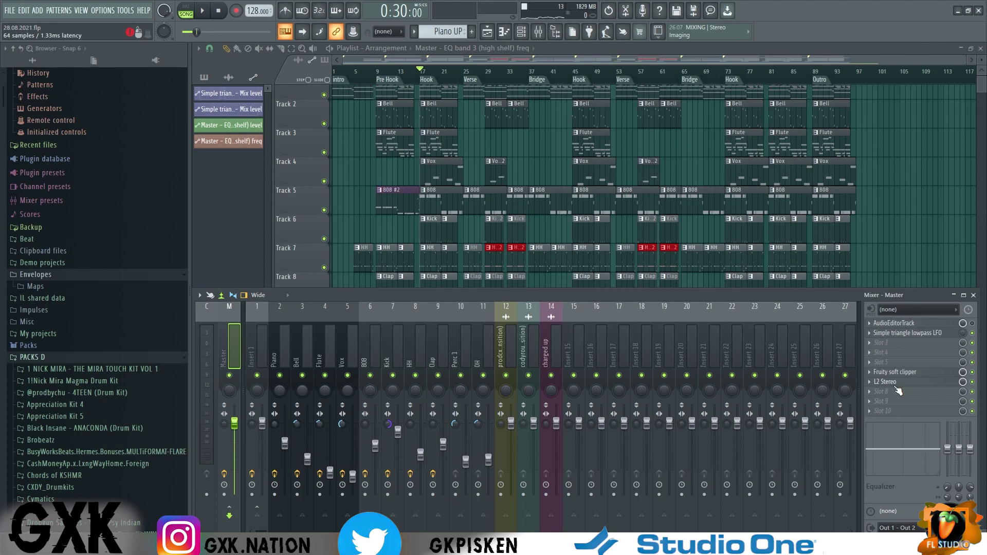
{"action": "key", "text": "space"}
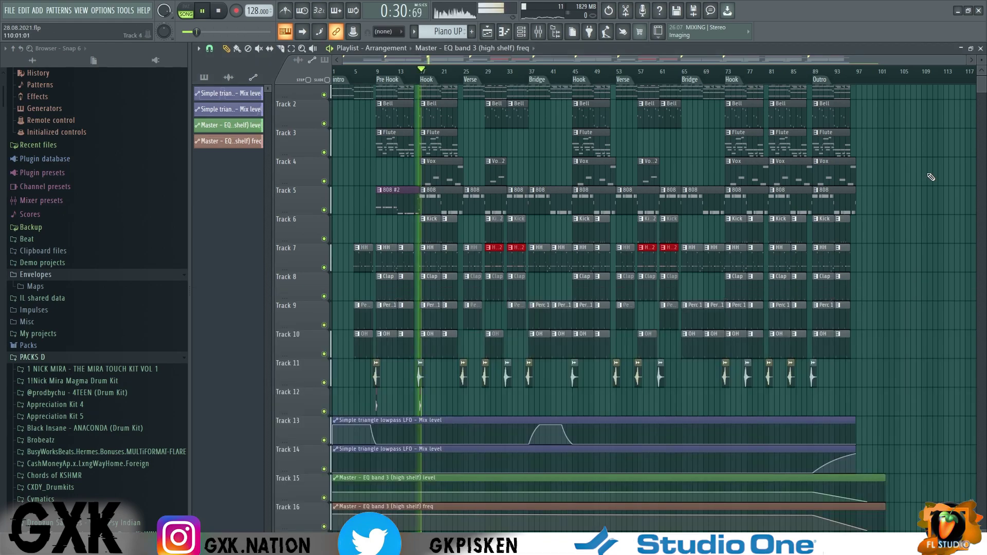
{"action": "key", "text": "space"}
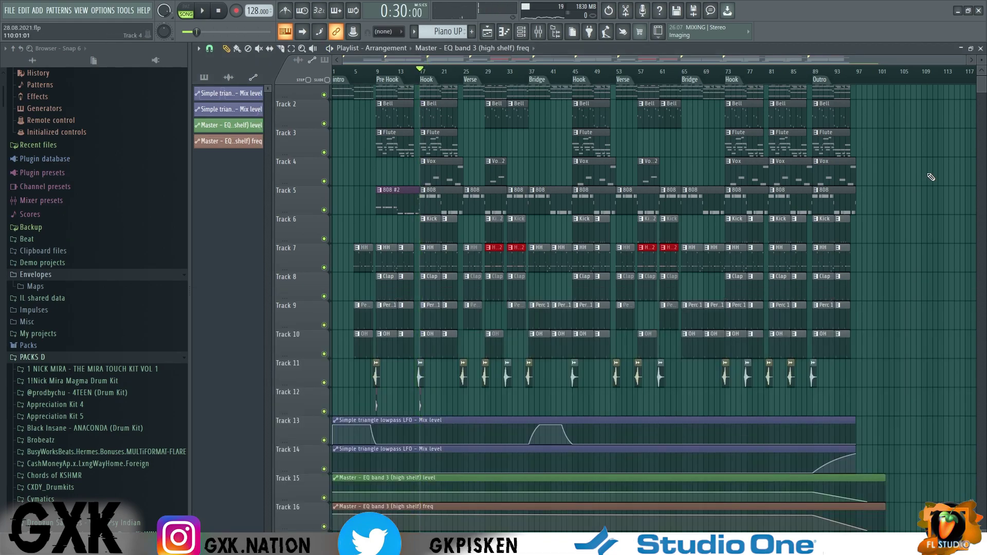